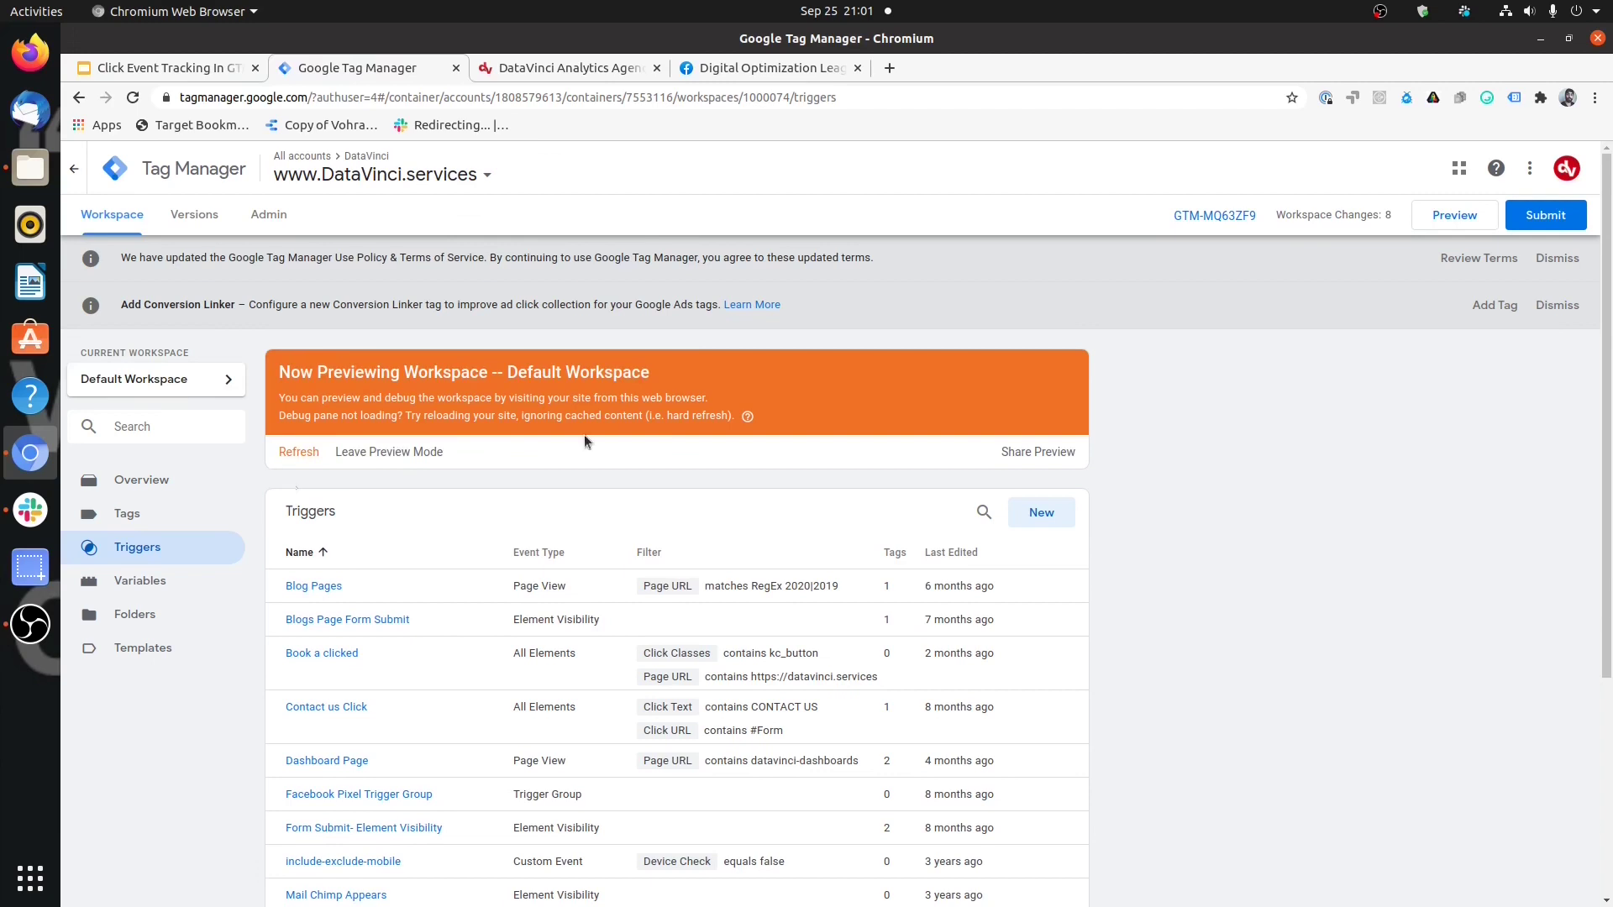
# Step: Create a new trigger and name it "Generic Click Trigger"
pyautogui.scroll(-4, 583, 435)
pyautogui.scroll(3, 884, 540)
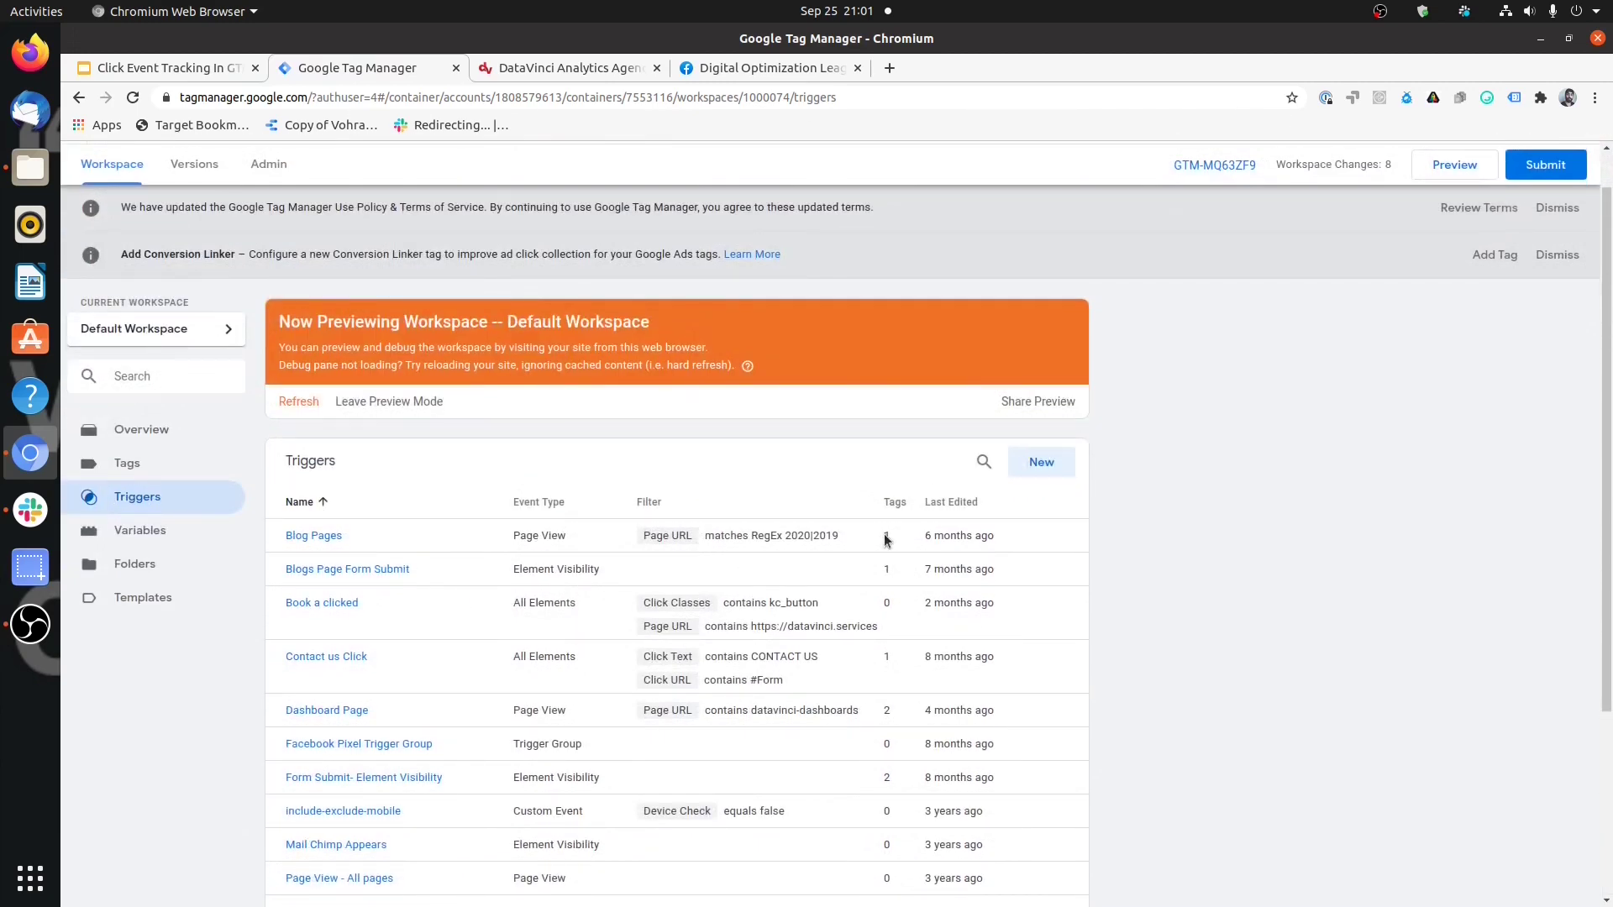
pyautogui.scroll(-3, 884, 540)
pyautogui.scroll(3, 885, 540)
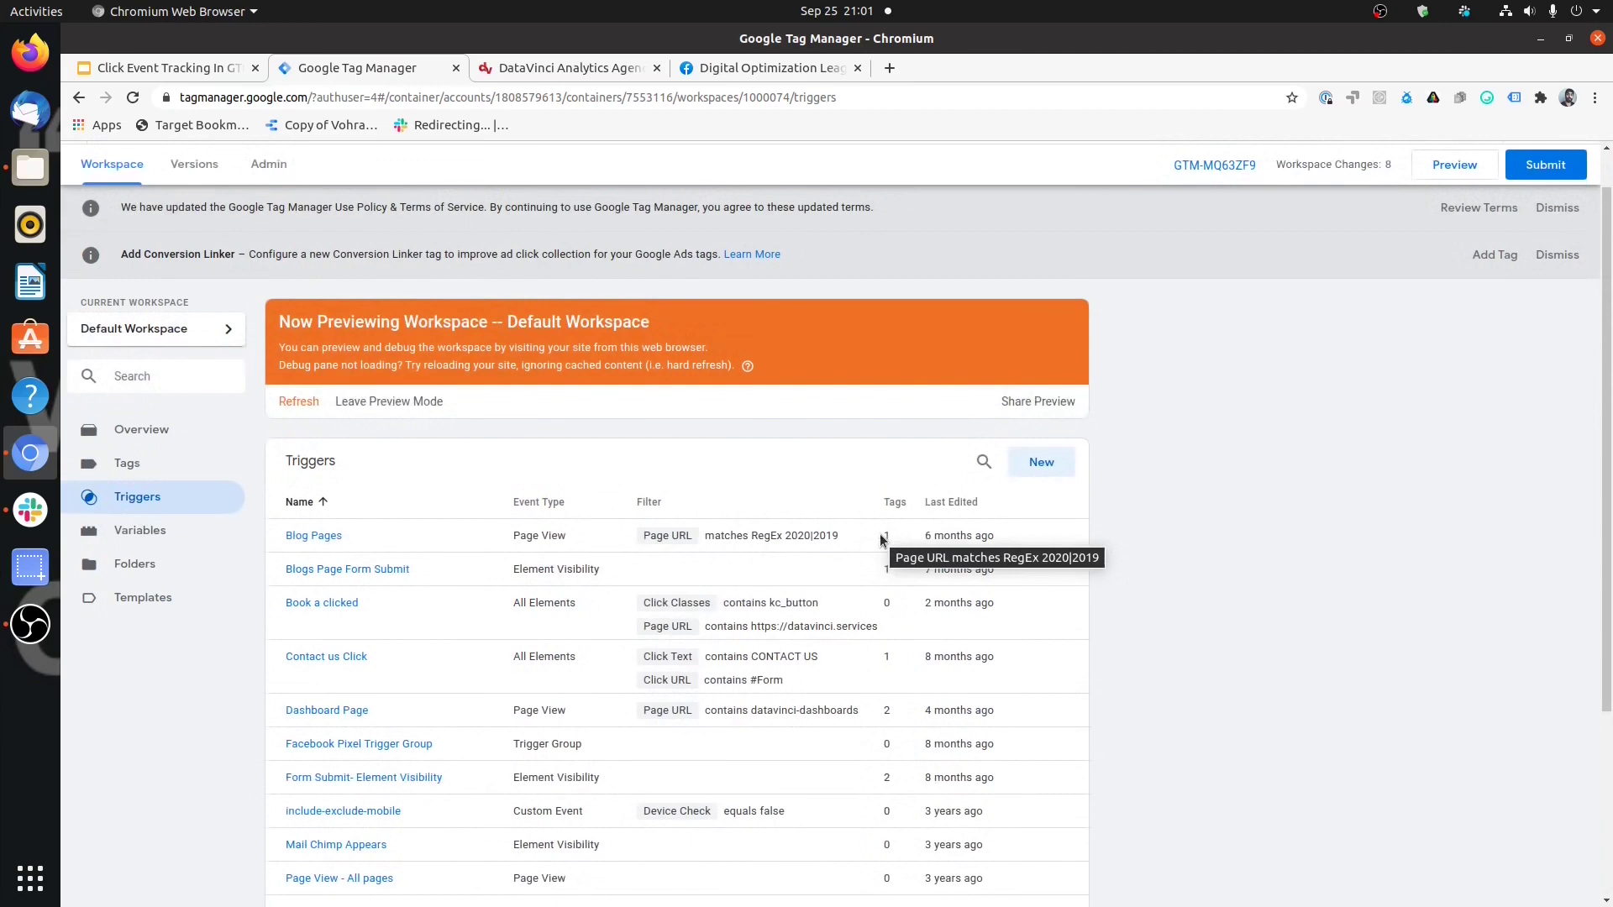
pyautogui.click(1046, 471)
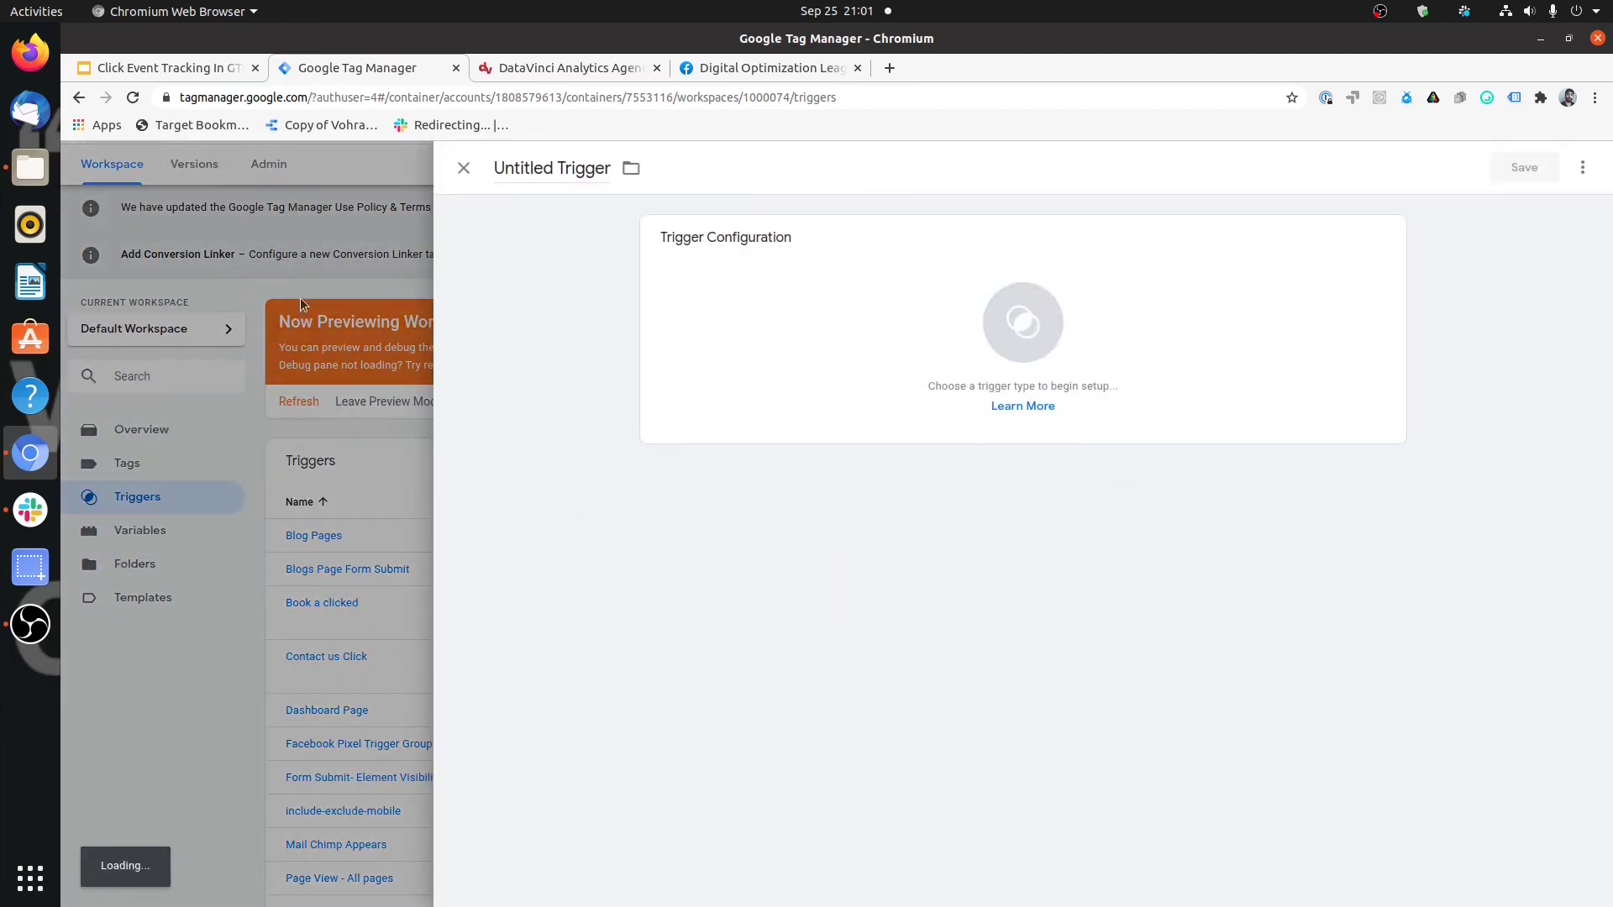
pyautogui.click(540, 159)
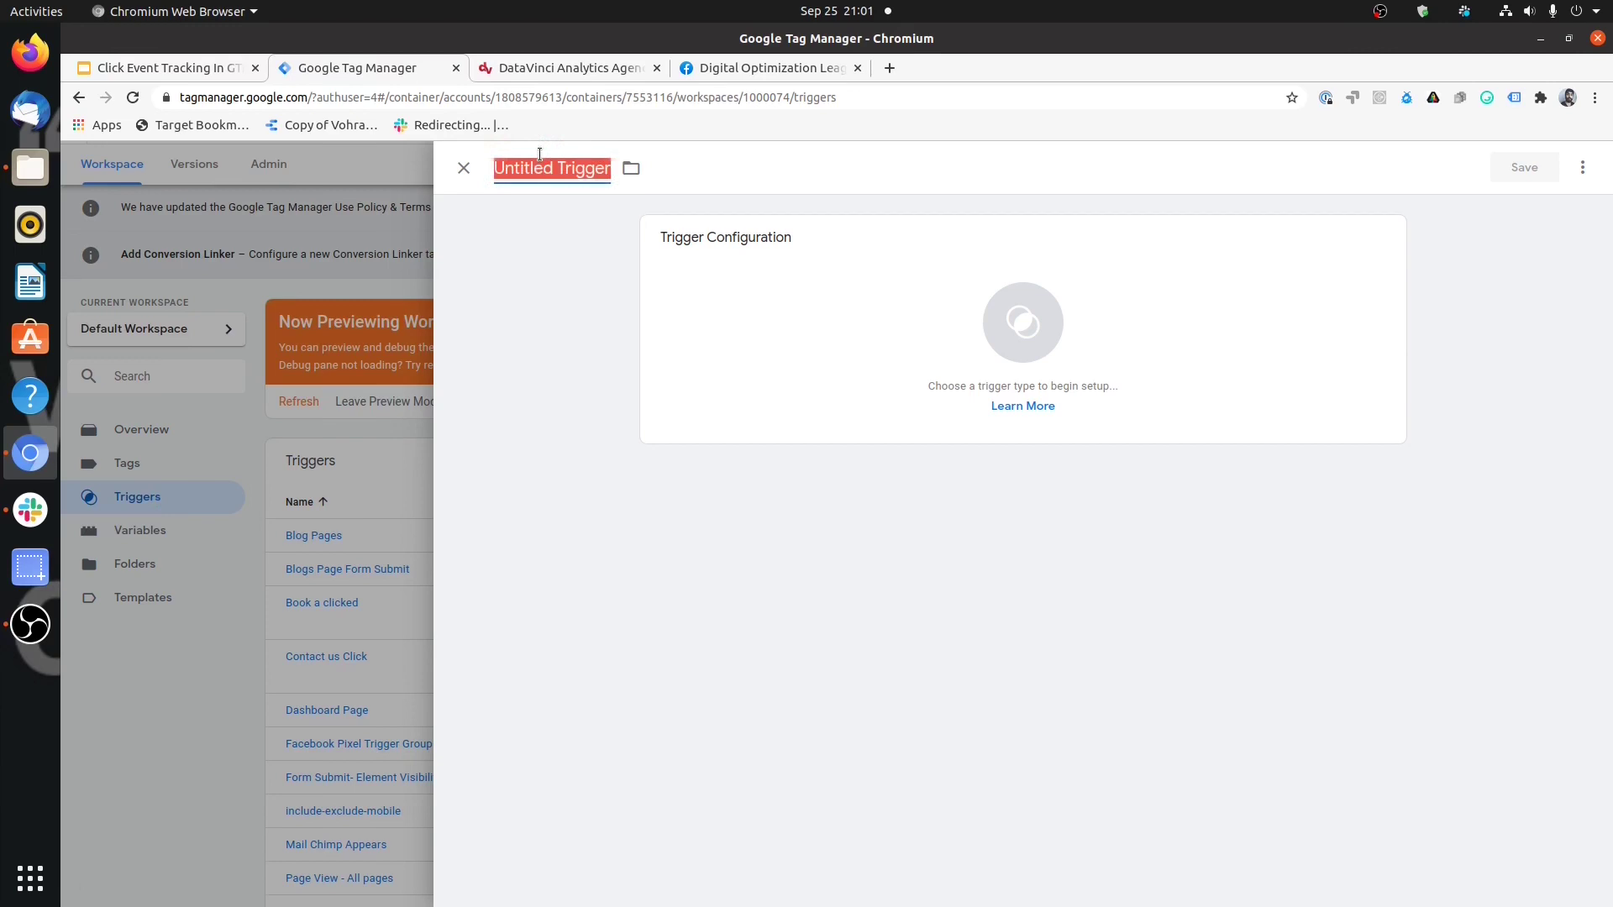
pyautogui.write('Generi')
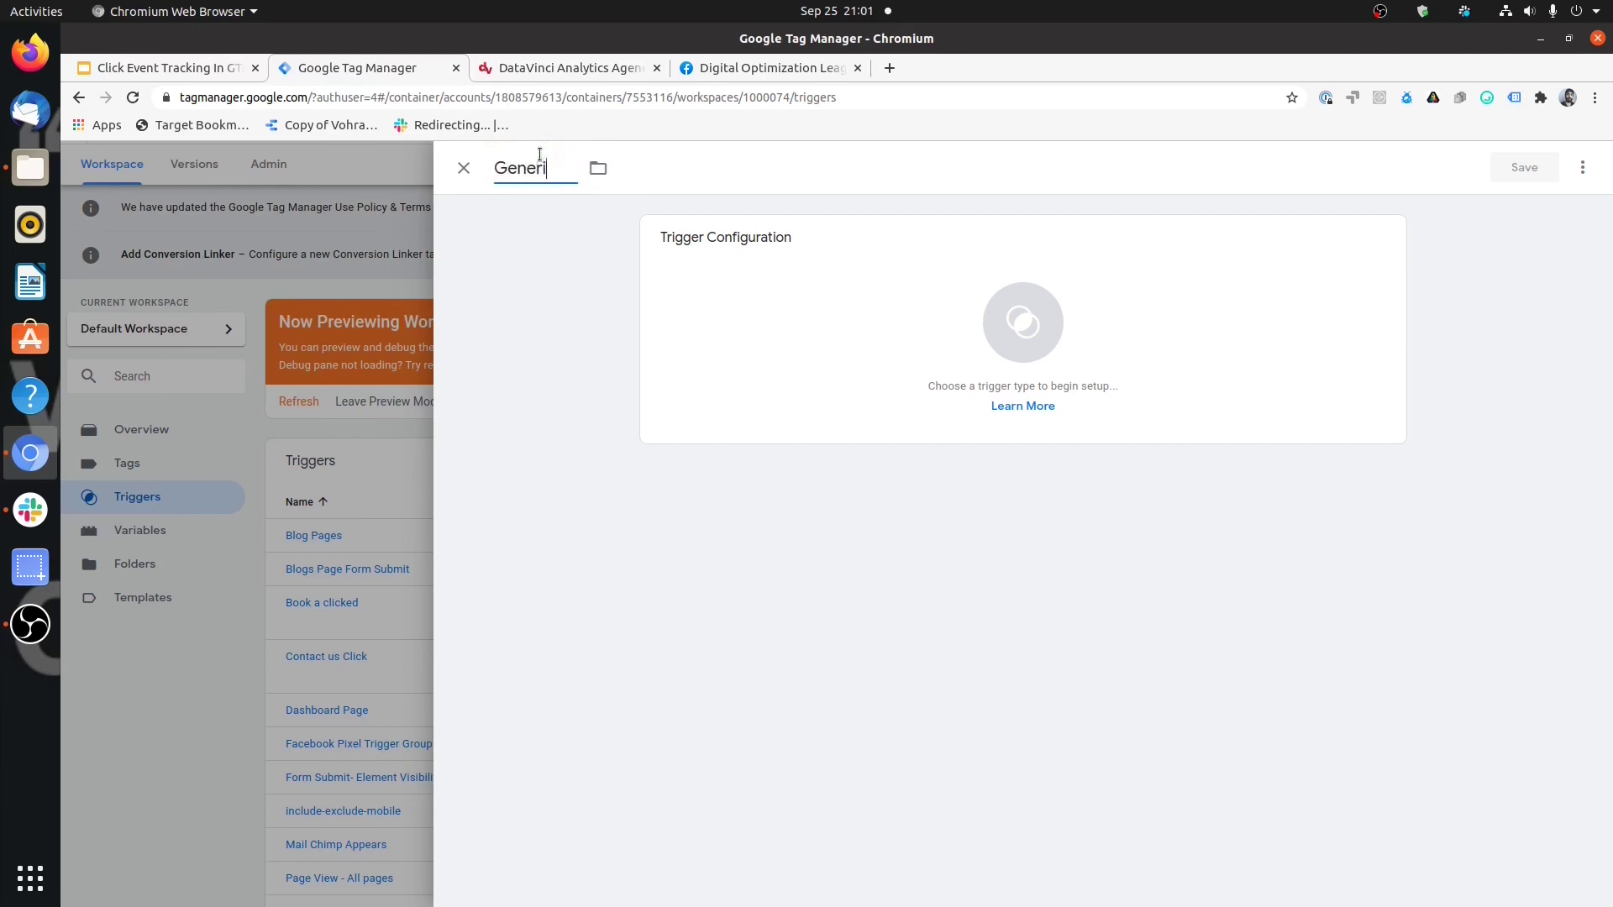
pyautogui.write('c Click Trigger')
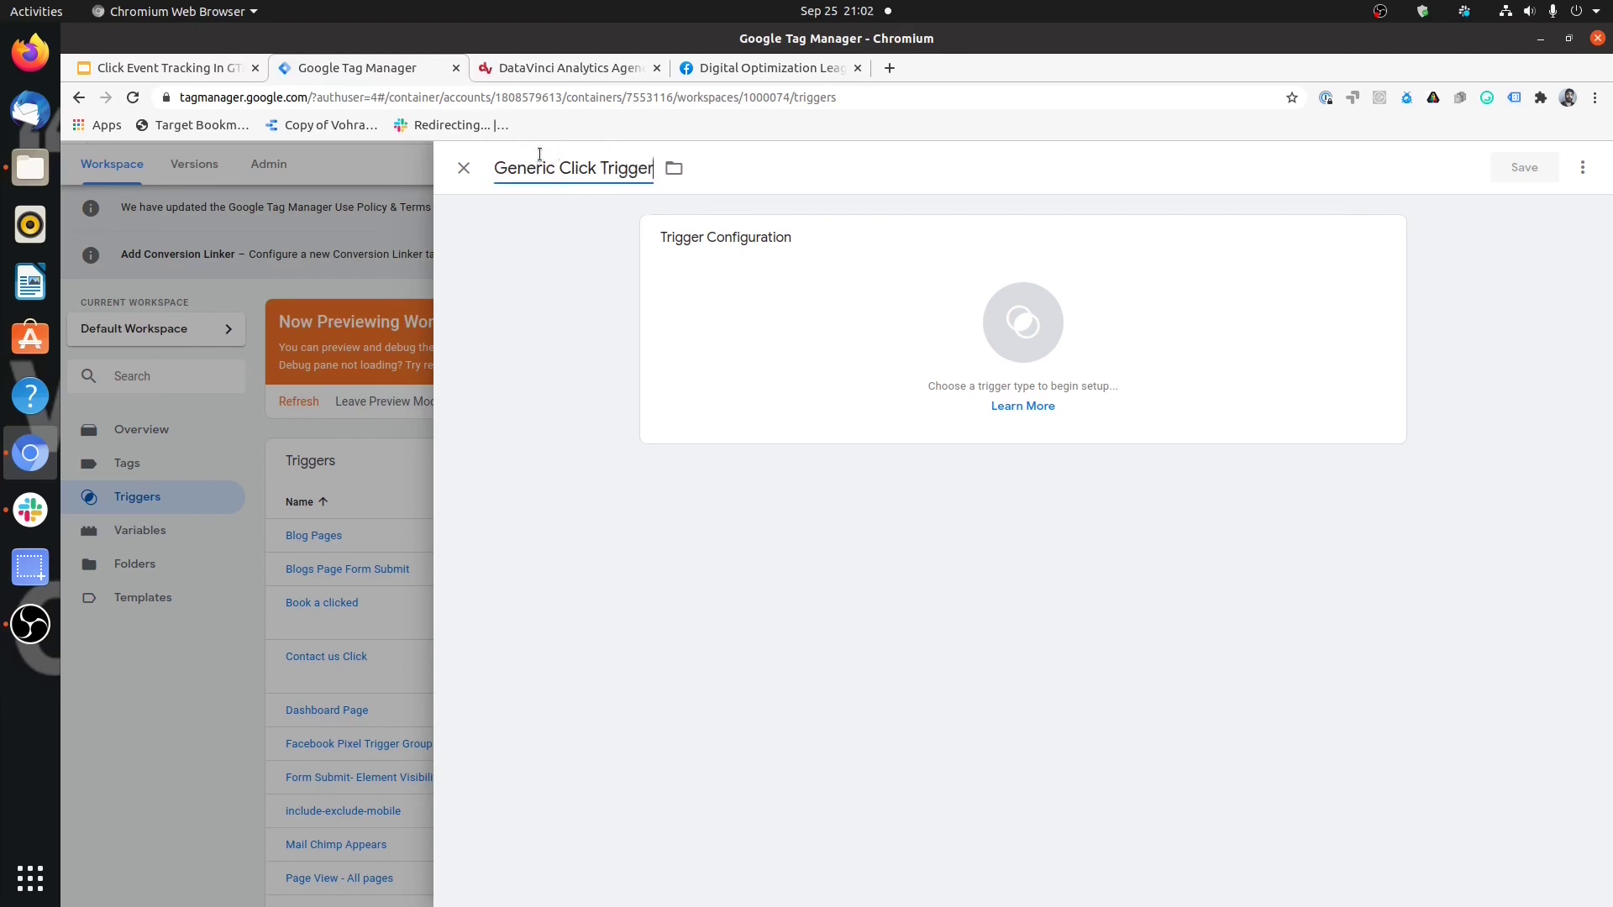
# Step: Set the trigger type to Click - All Elements, firing on All Clicks, and save the trigger
pyautogui.click(799, 288)
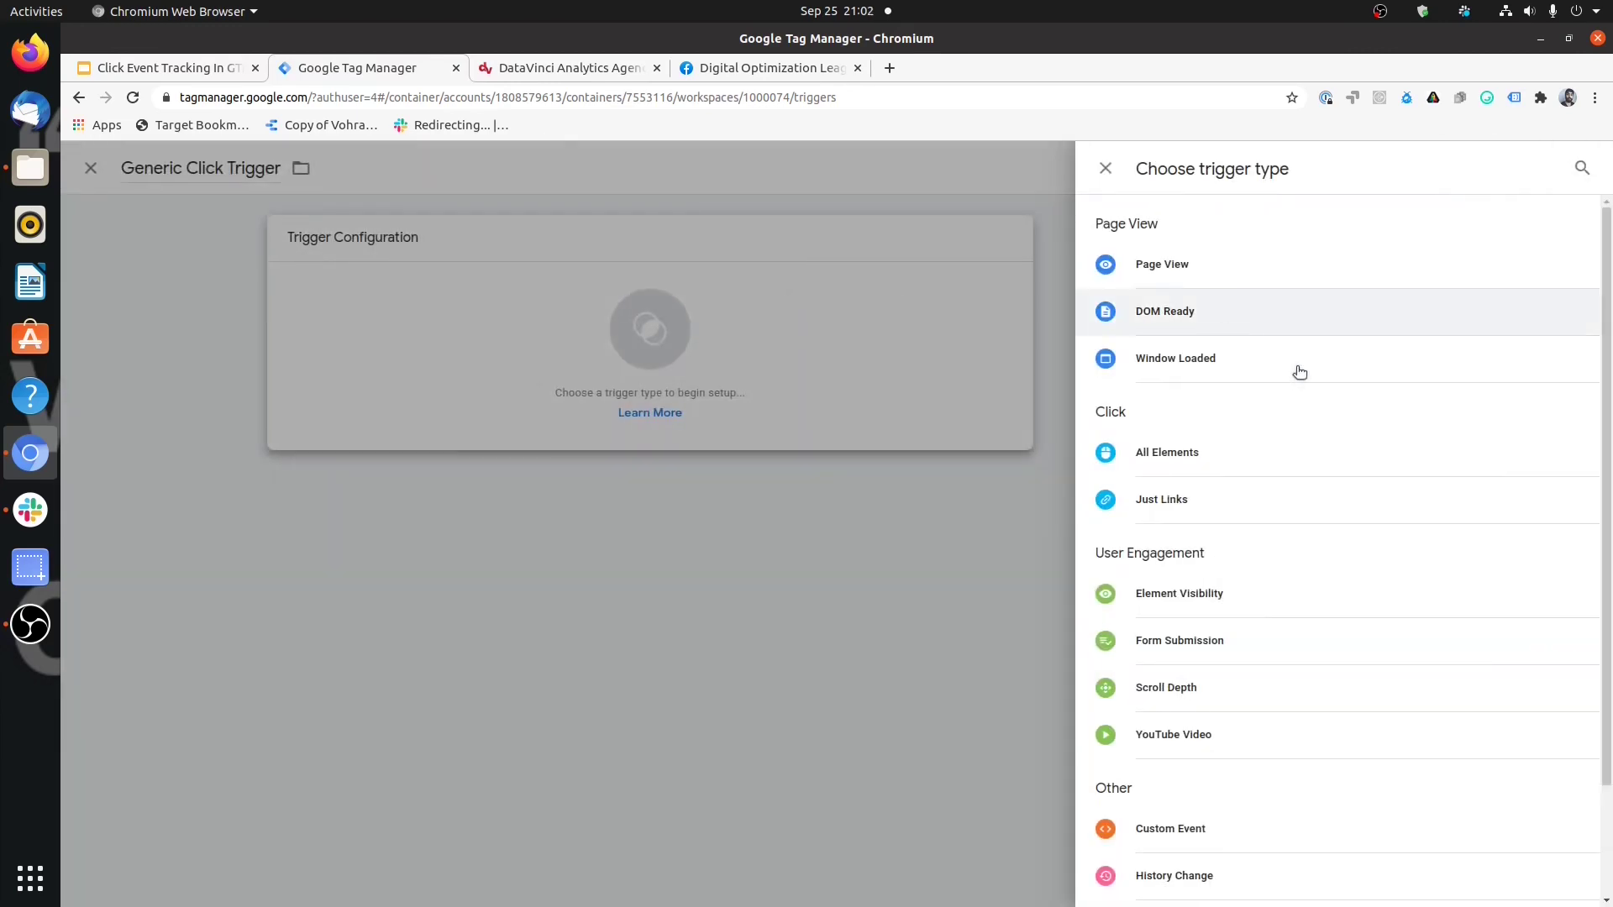
pyautogui.click(1223, 471)
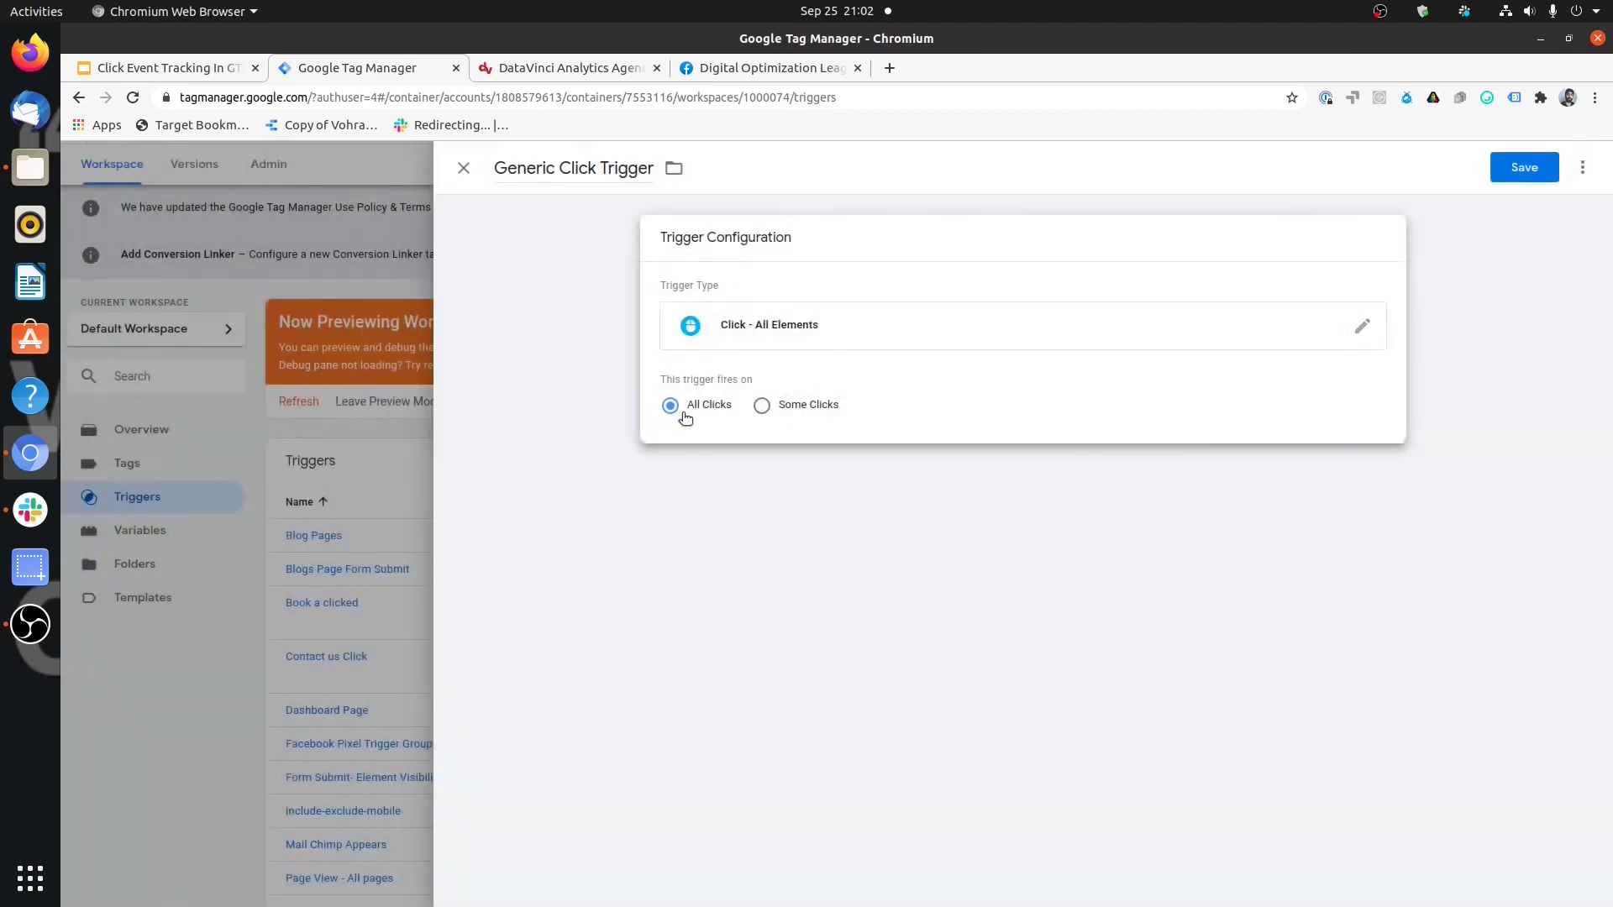
pyautogui.click(1498, 175)
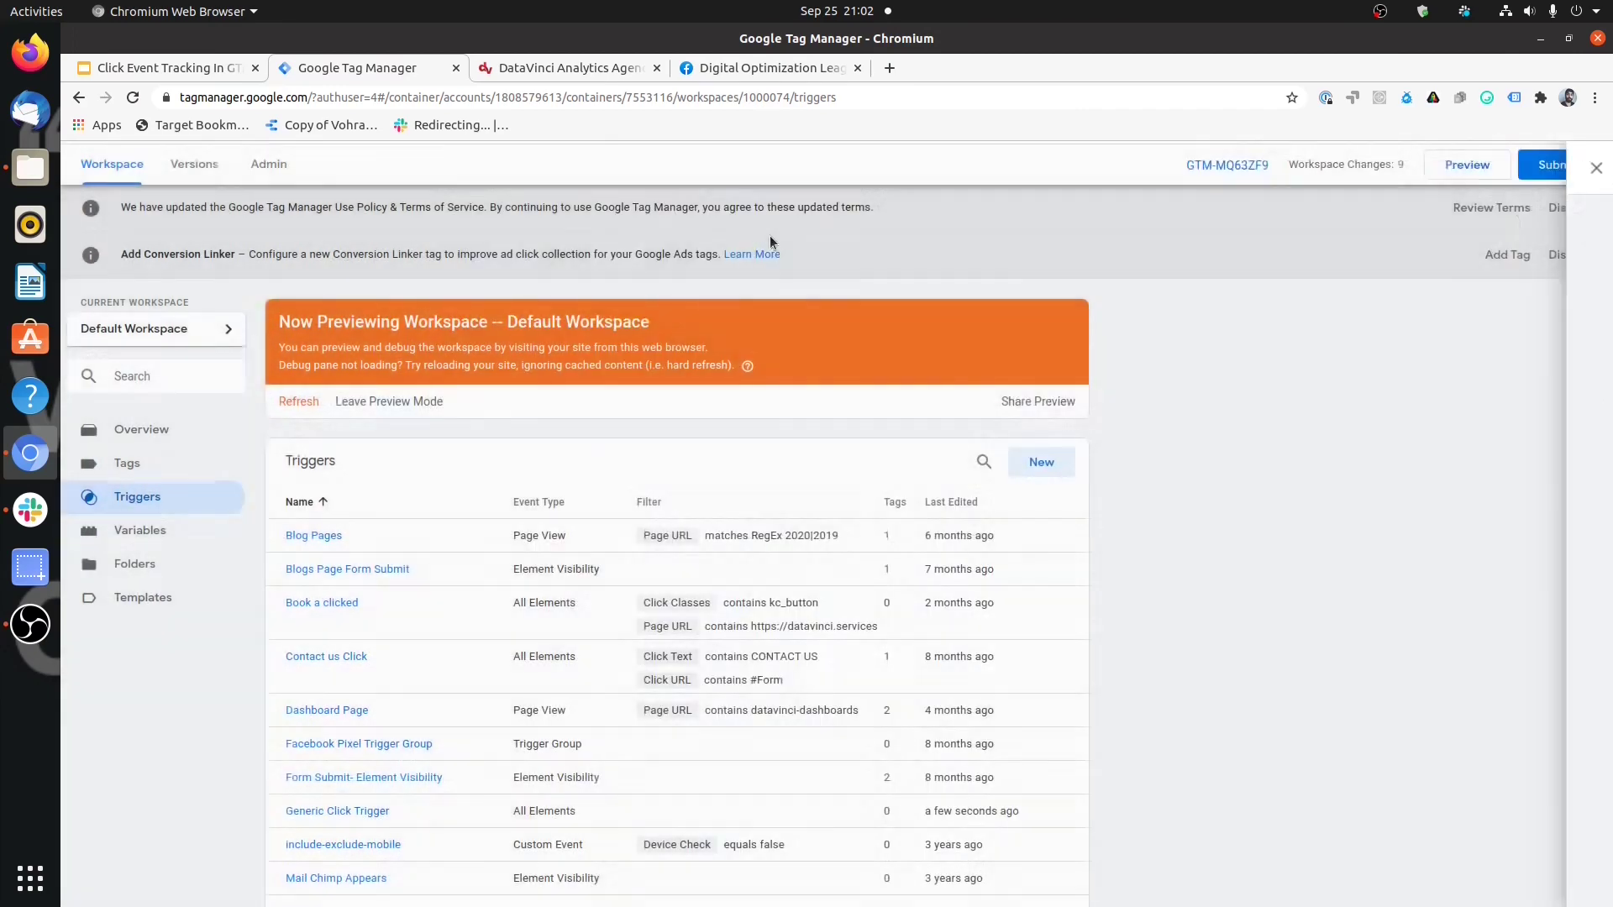
# Step: Create another trigger and name it "Generic Link Click Trigger"
pyautogui.click(1040, 462)
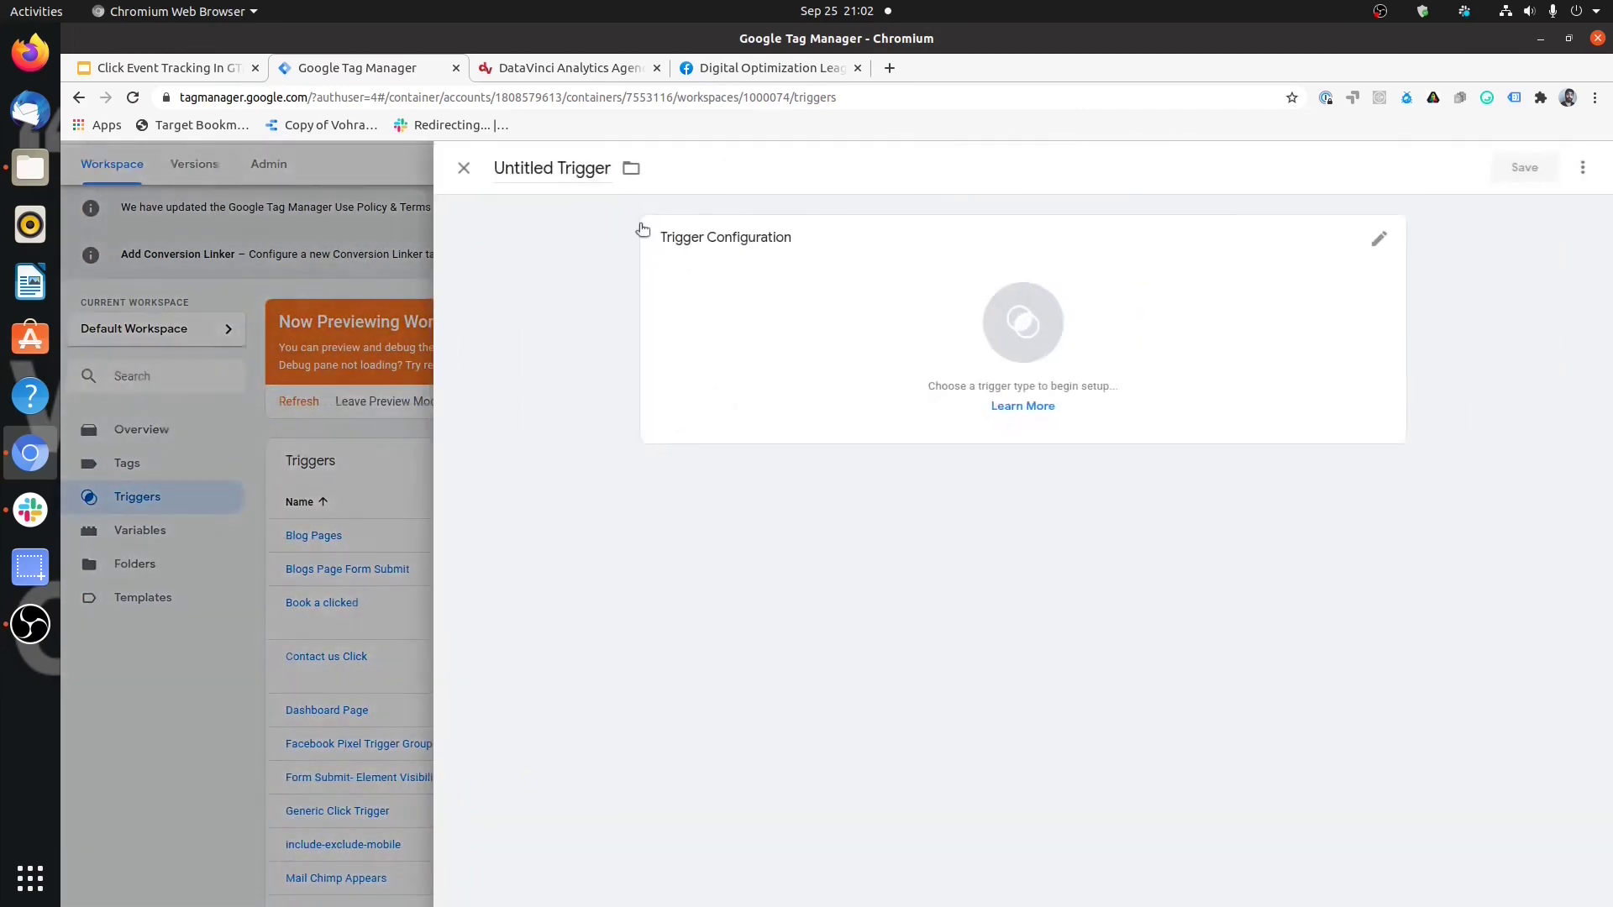
pyautogui.click(584, 171)
pyautogui.write('Gener')
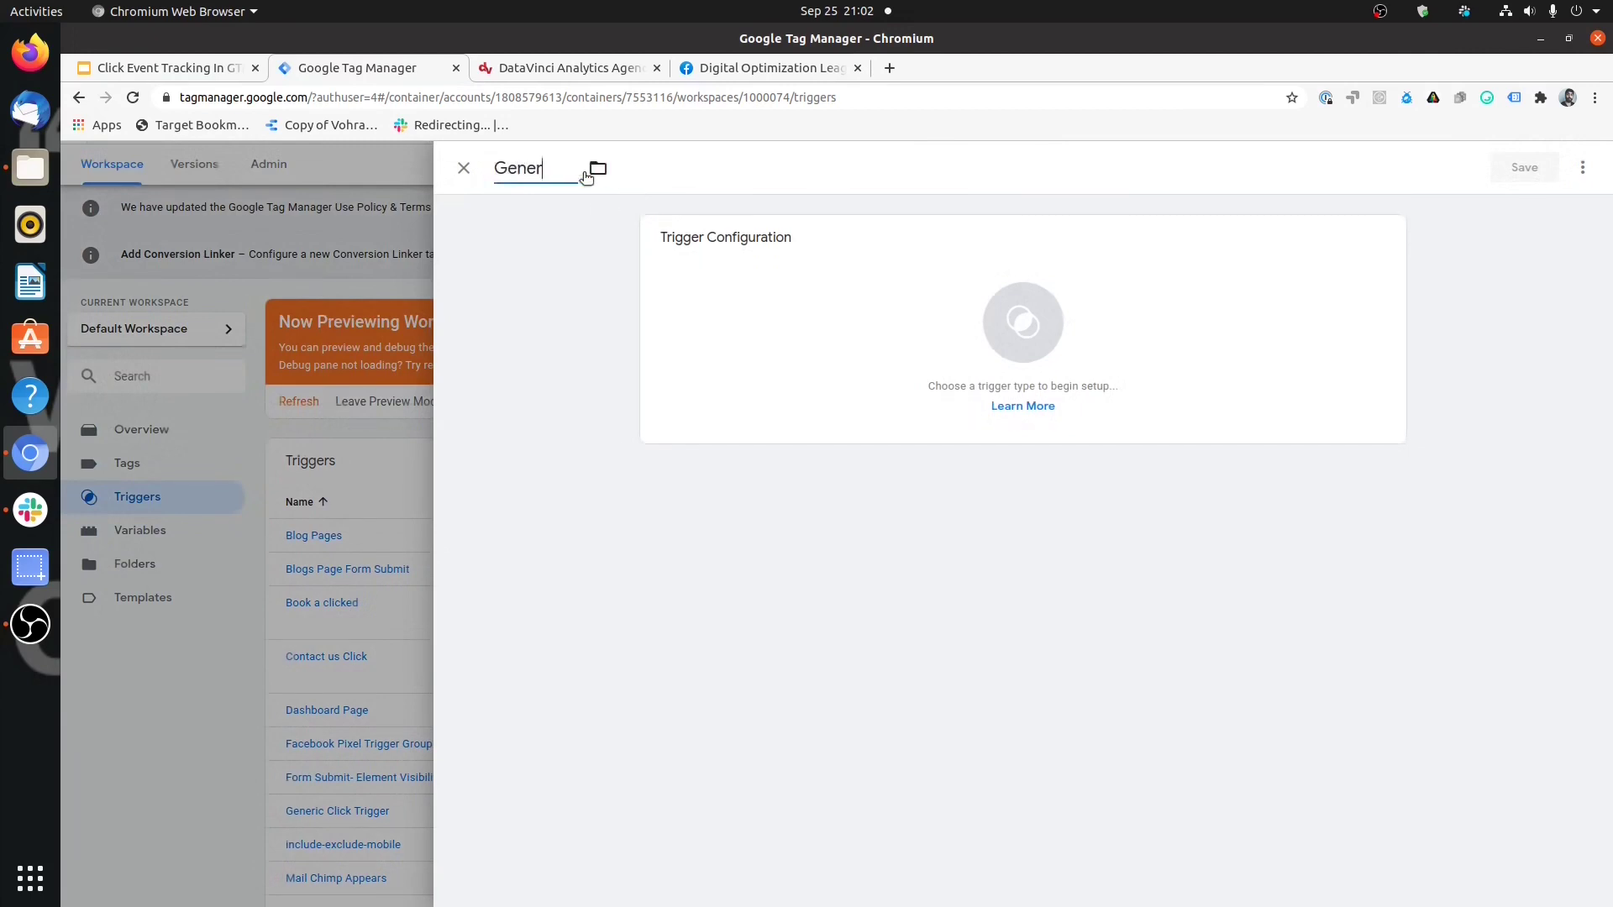
pyautogui.write('ic Link Click Trigger')
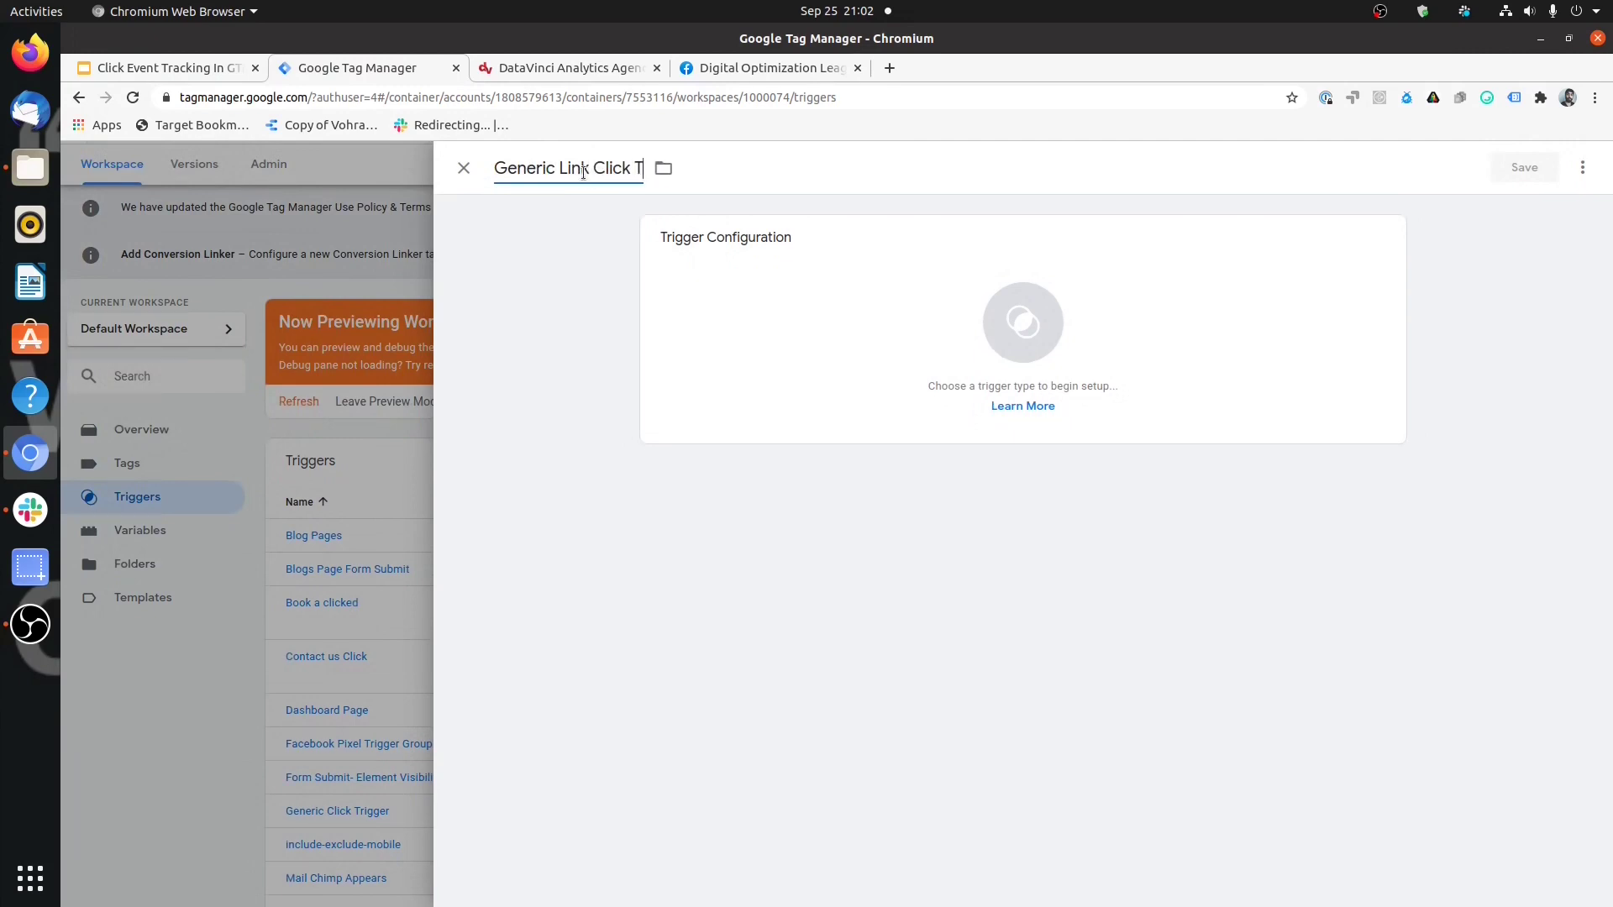
# Step: Set the trigger type to Click - Just Links, firing on All Link Clicks, and save the trigger
pyautogui.click(767, 321)
pyautogui.click(1204, 501)
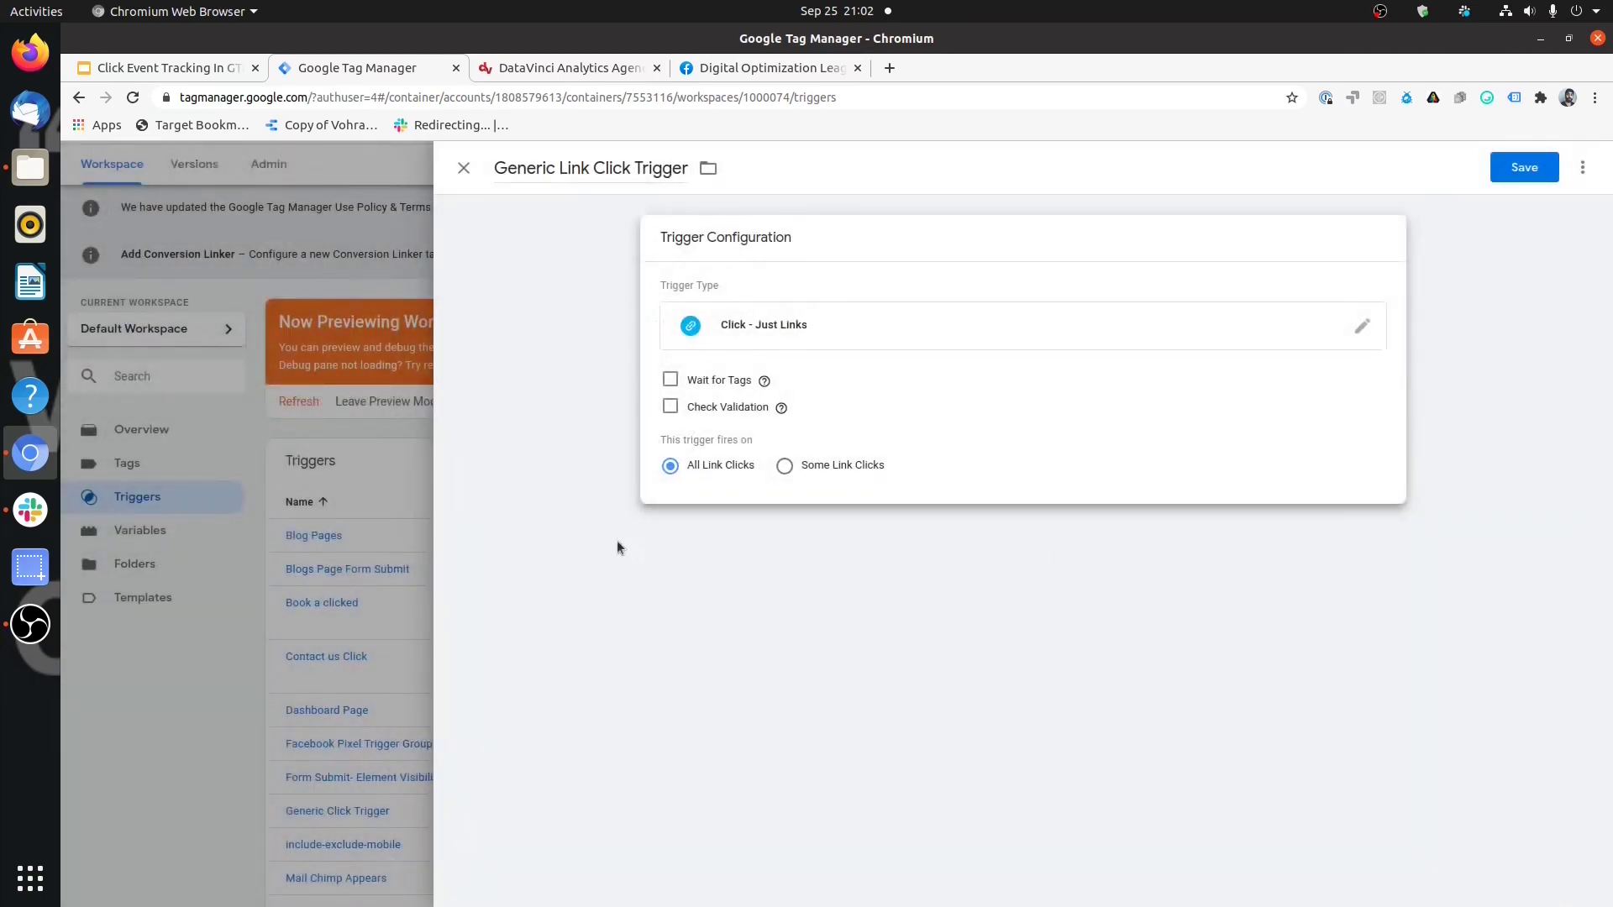
pyautogui.click(1524, 168)
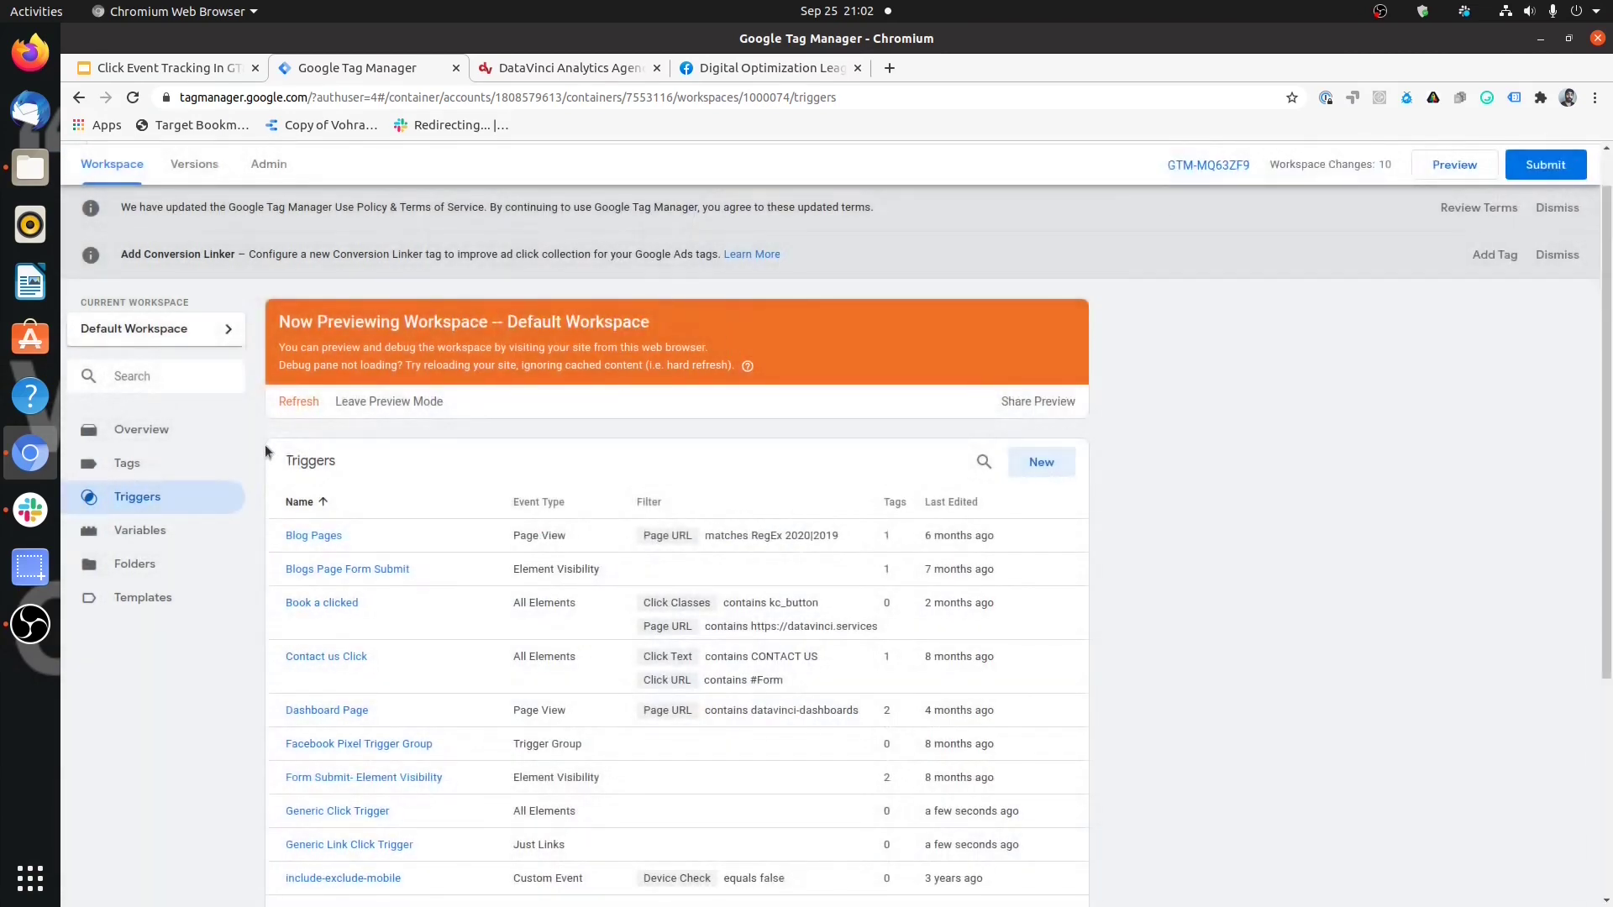
# Step: Refresh the workspace preview and reload the DataVinci site so the debug pane uses the new triggers
pyautogui.click(299, 401)
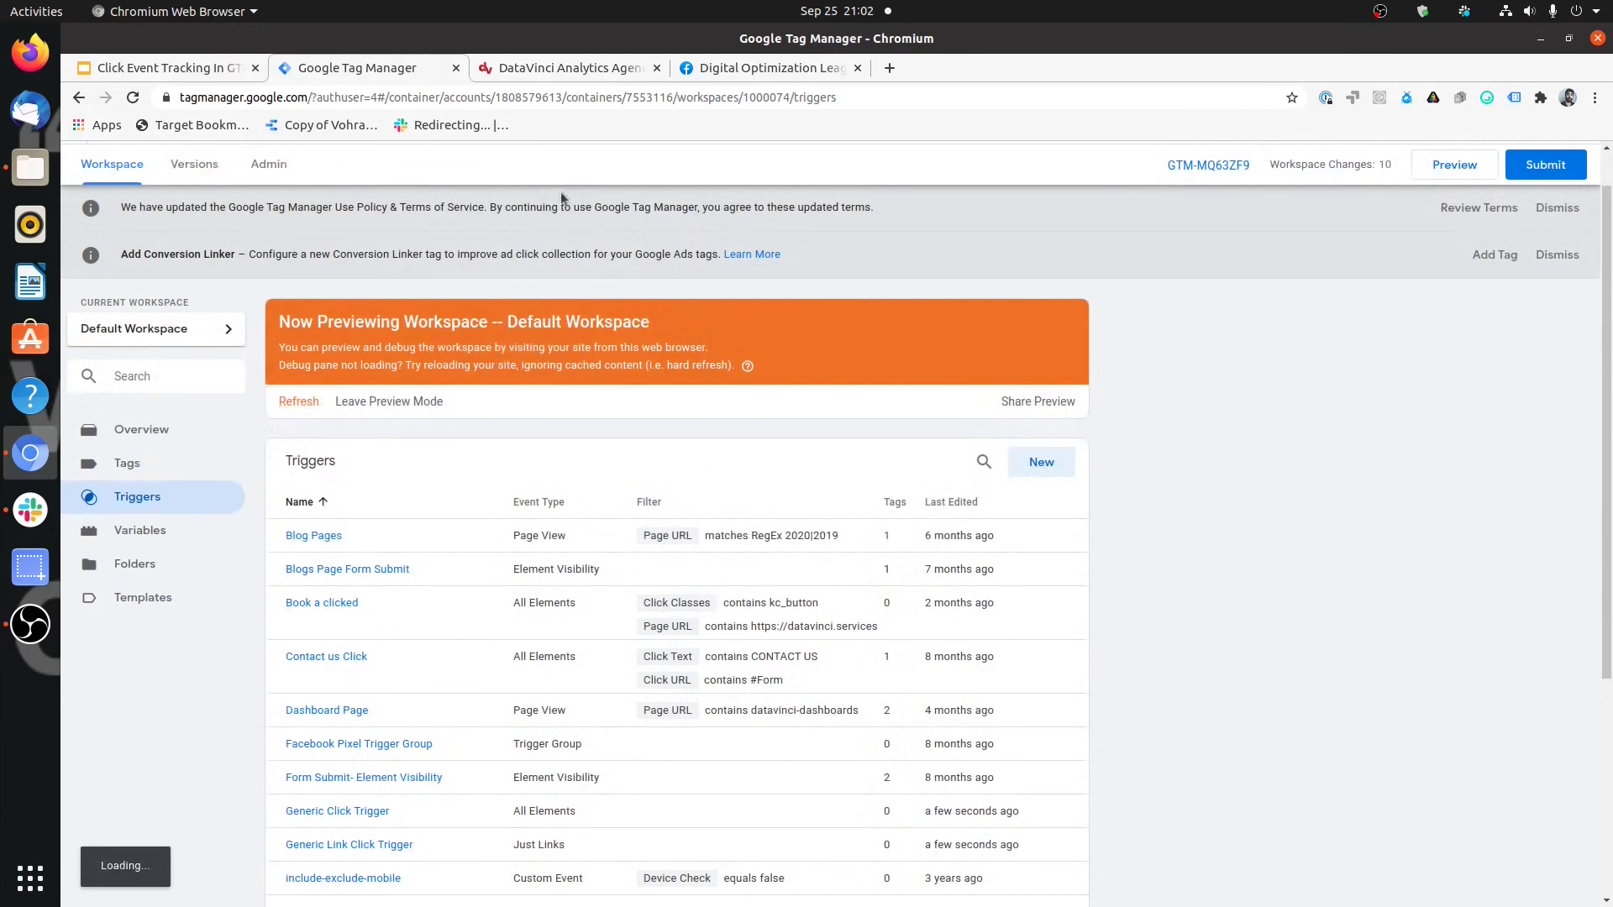
pyautogui.click(578, 70)
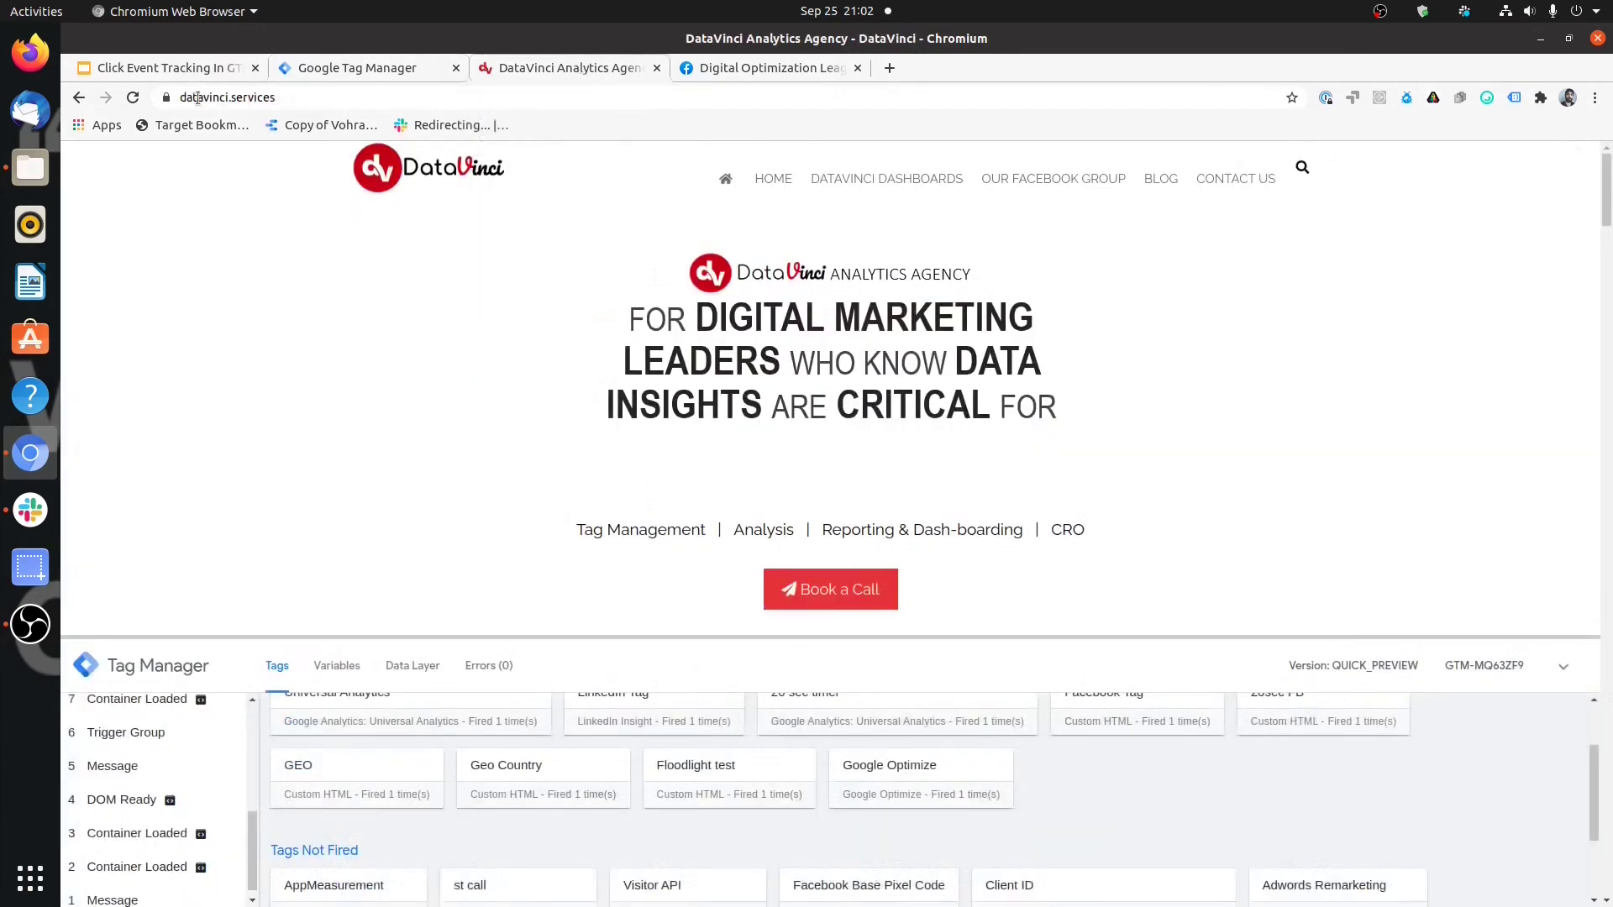
pyautogui.click(132, 98)
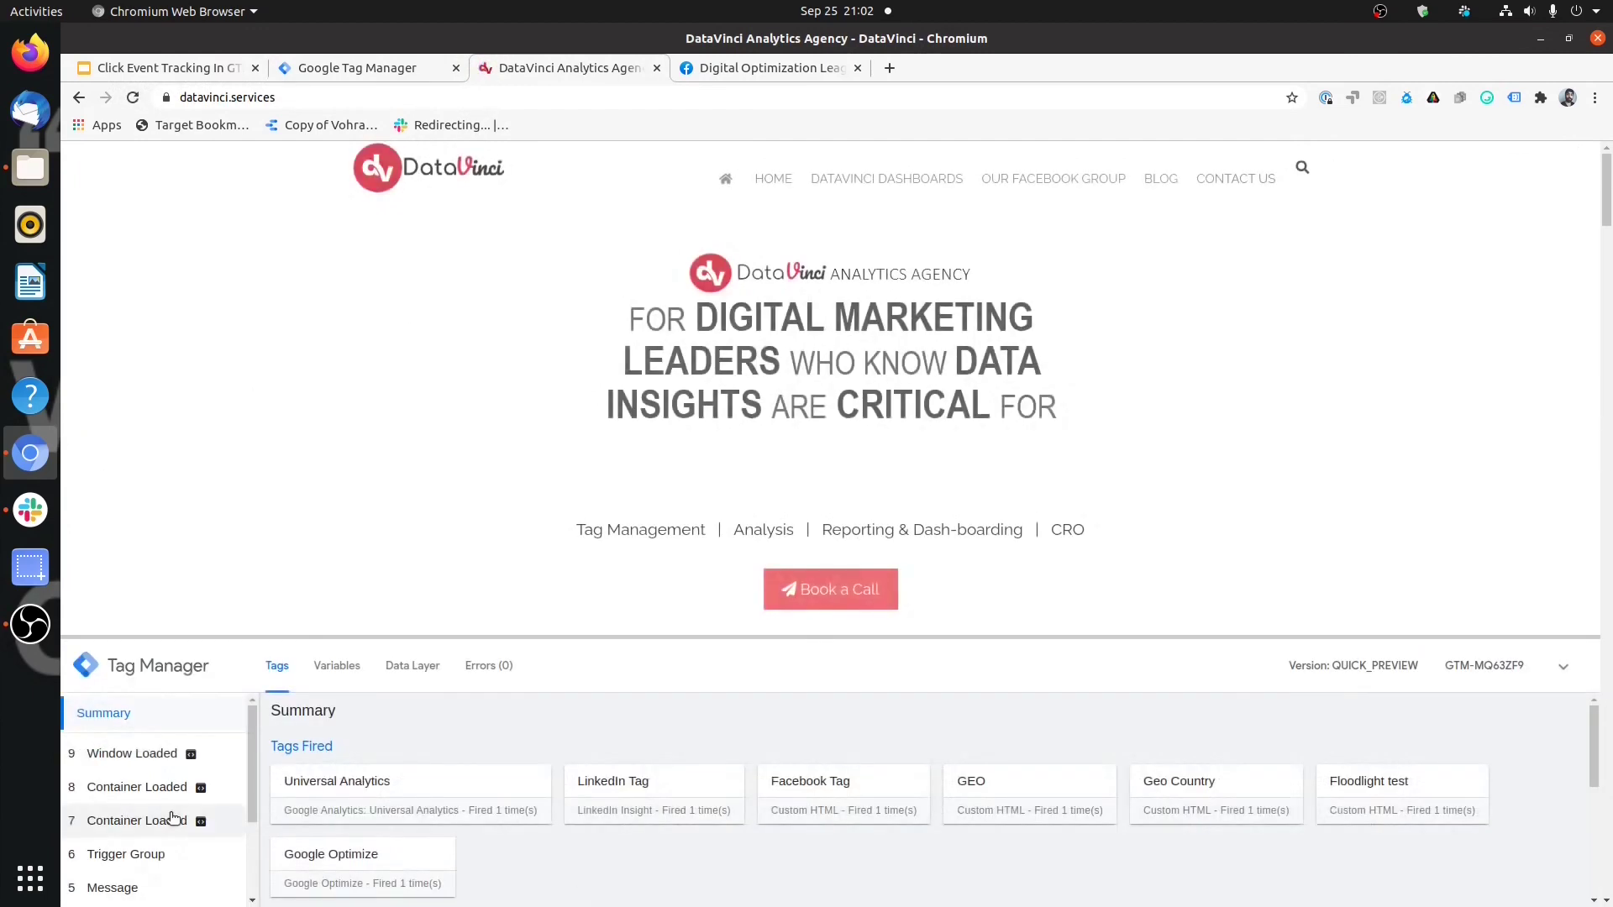
# Step: Produce two Click events on empty areas of the DataVinci home page and examine them in the debug pane
pyautogui.click(366, 380)
pyautogui.click(1217, 386)
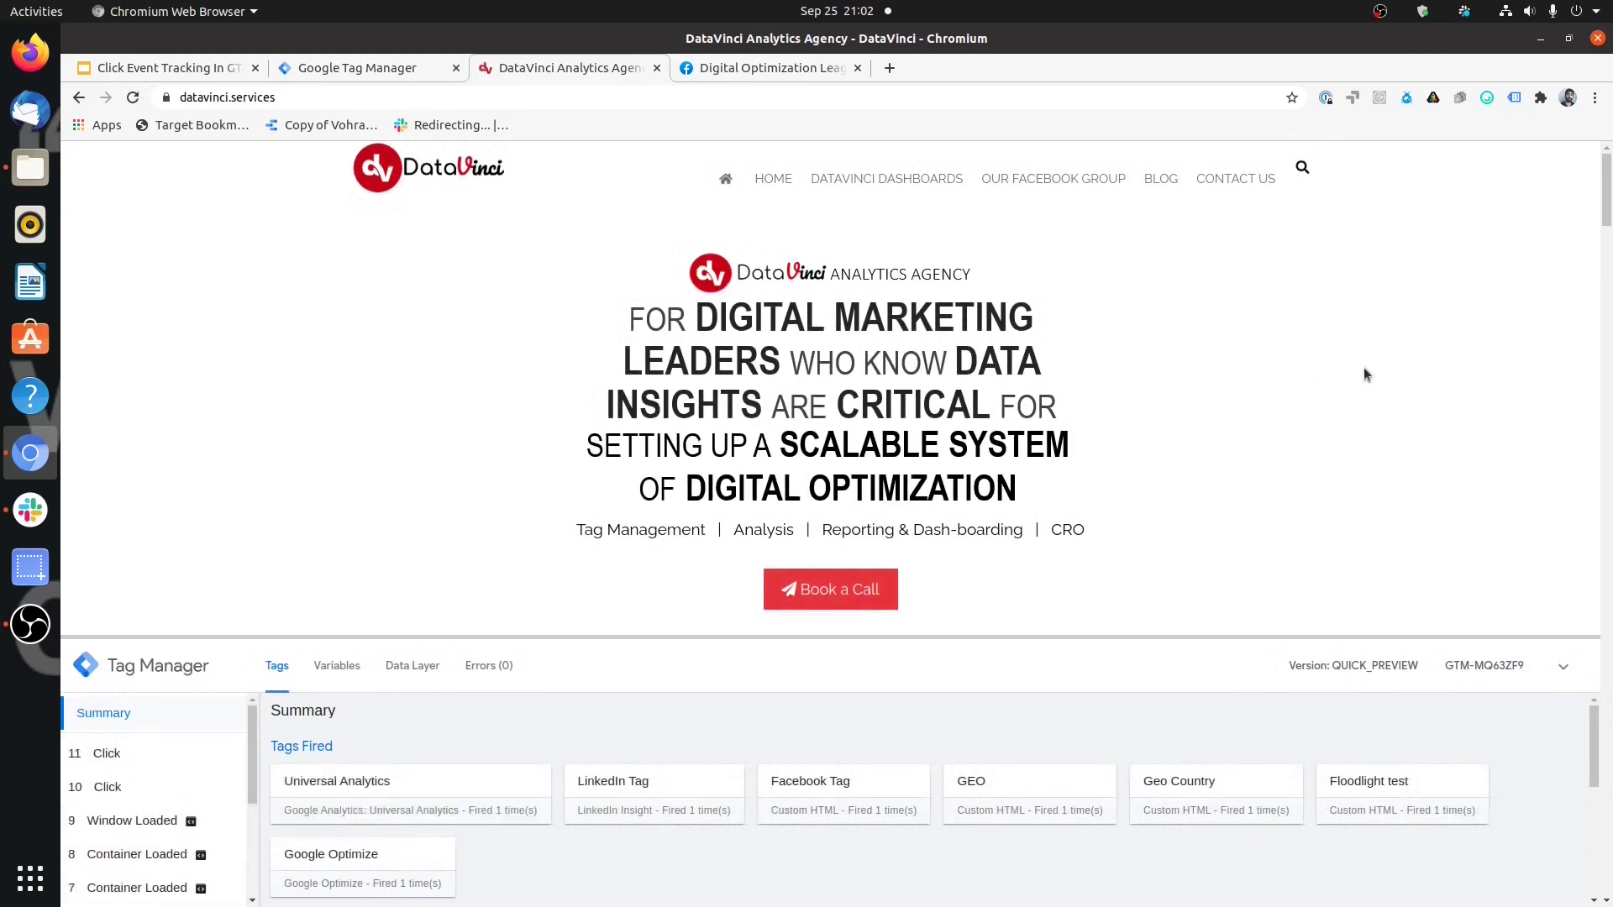
pyautogui.click(109, 786)
pyautogui.click(150, 760)
pyautogui.scroll(-10, 826, 393)
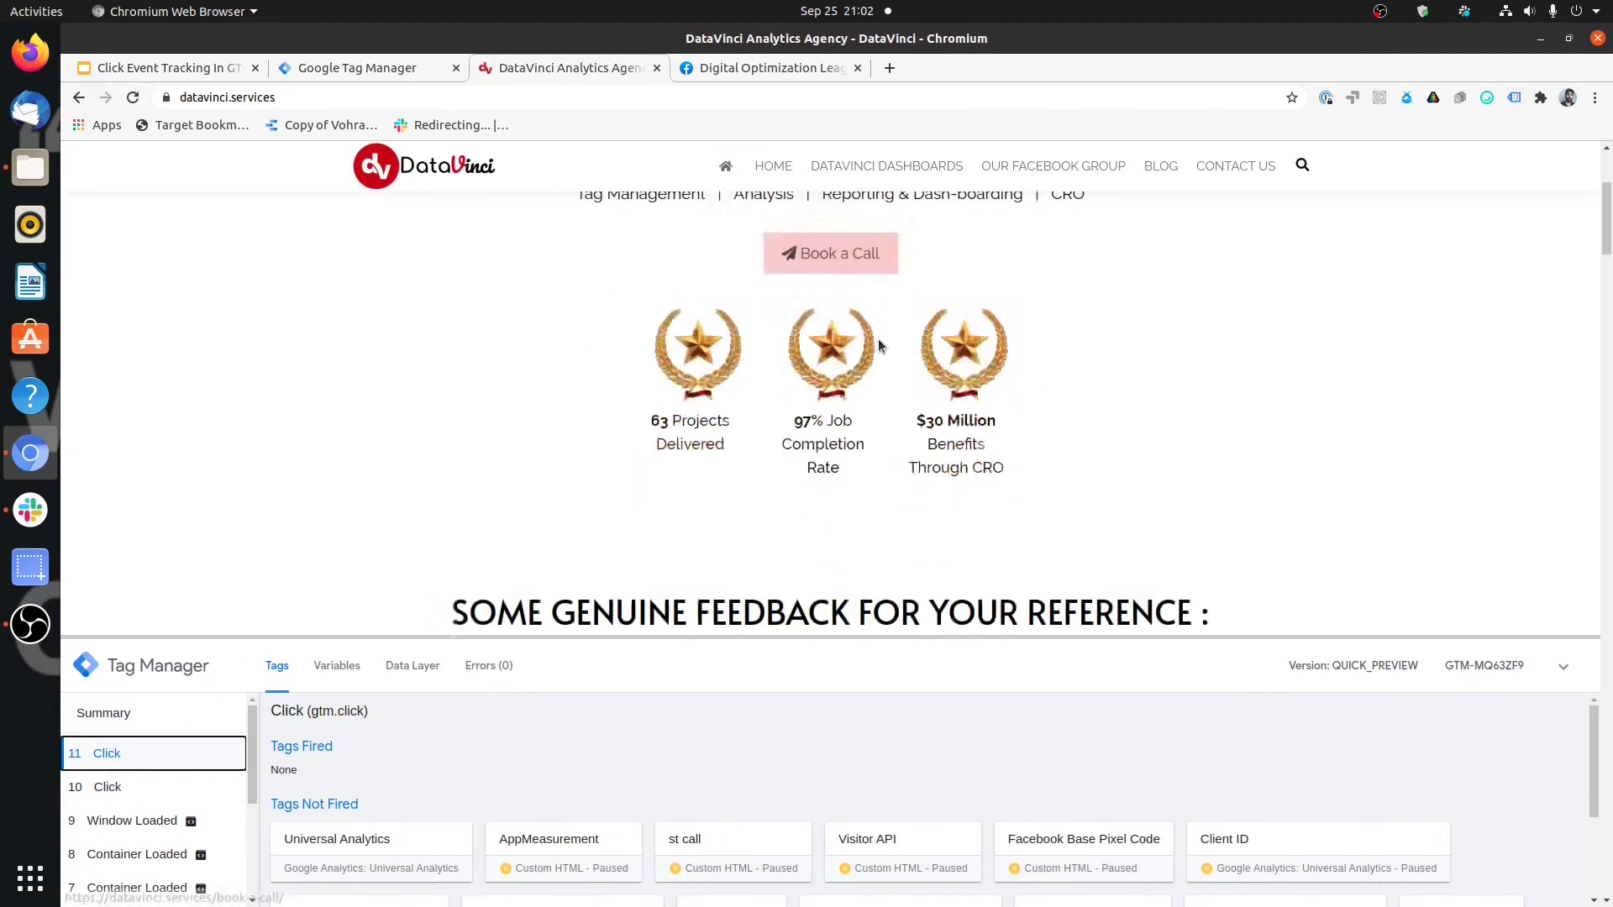
pyautogui.scroll(-3, 609, 445)
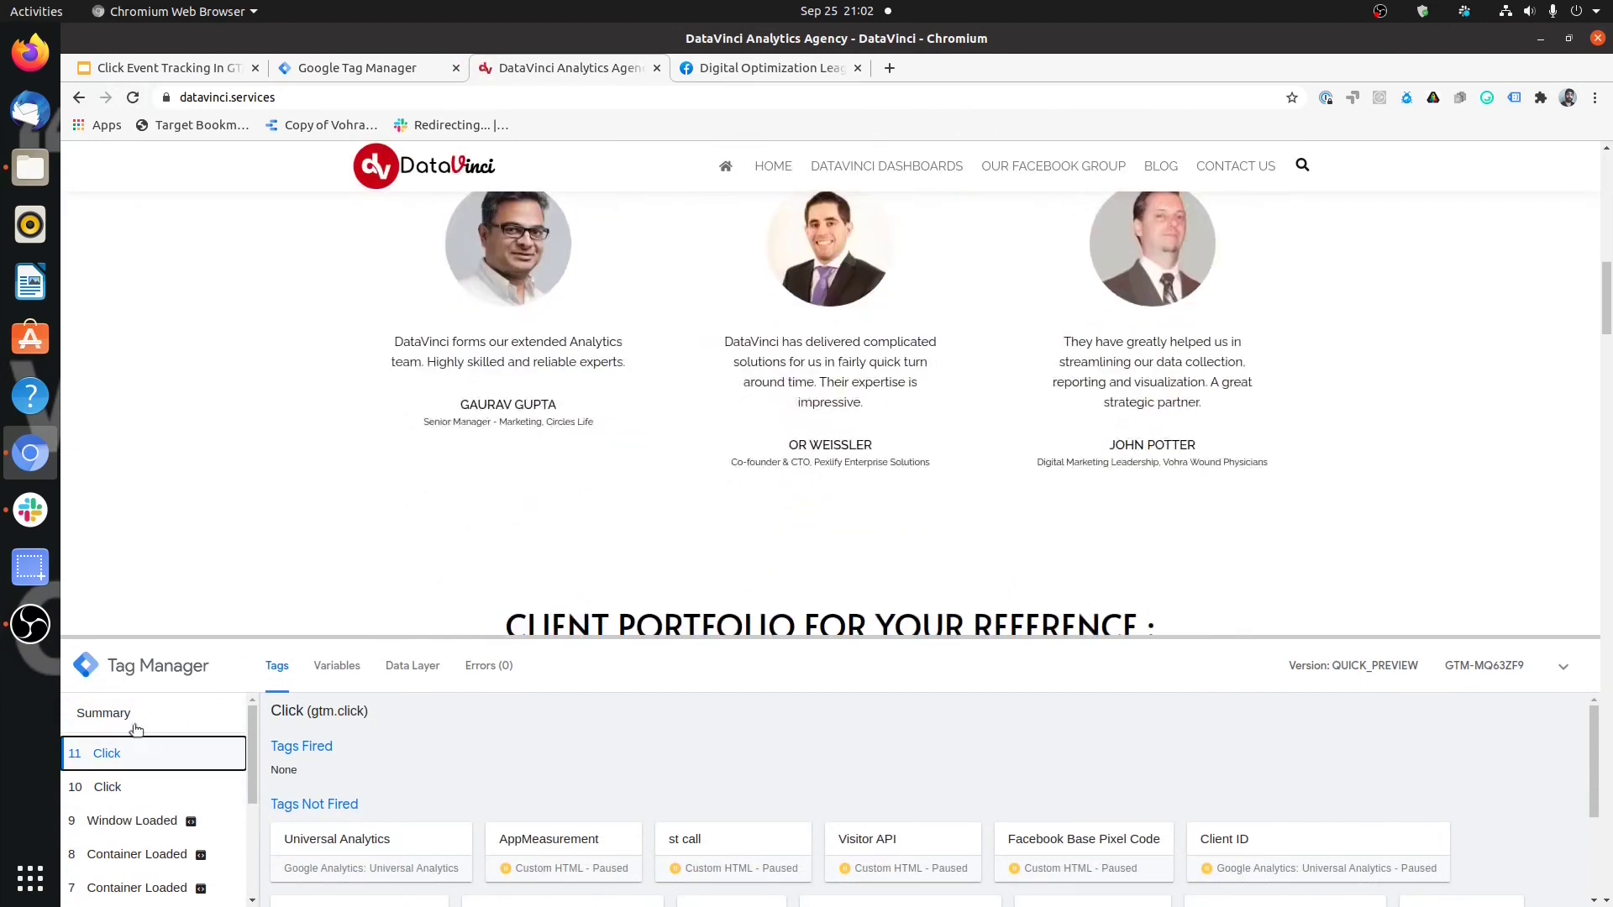
pyautogui.scroll(-6, 345, 550)
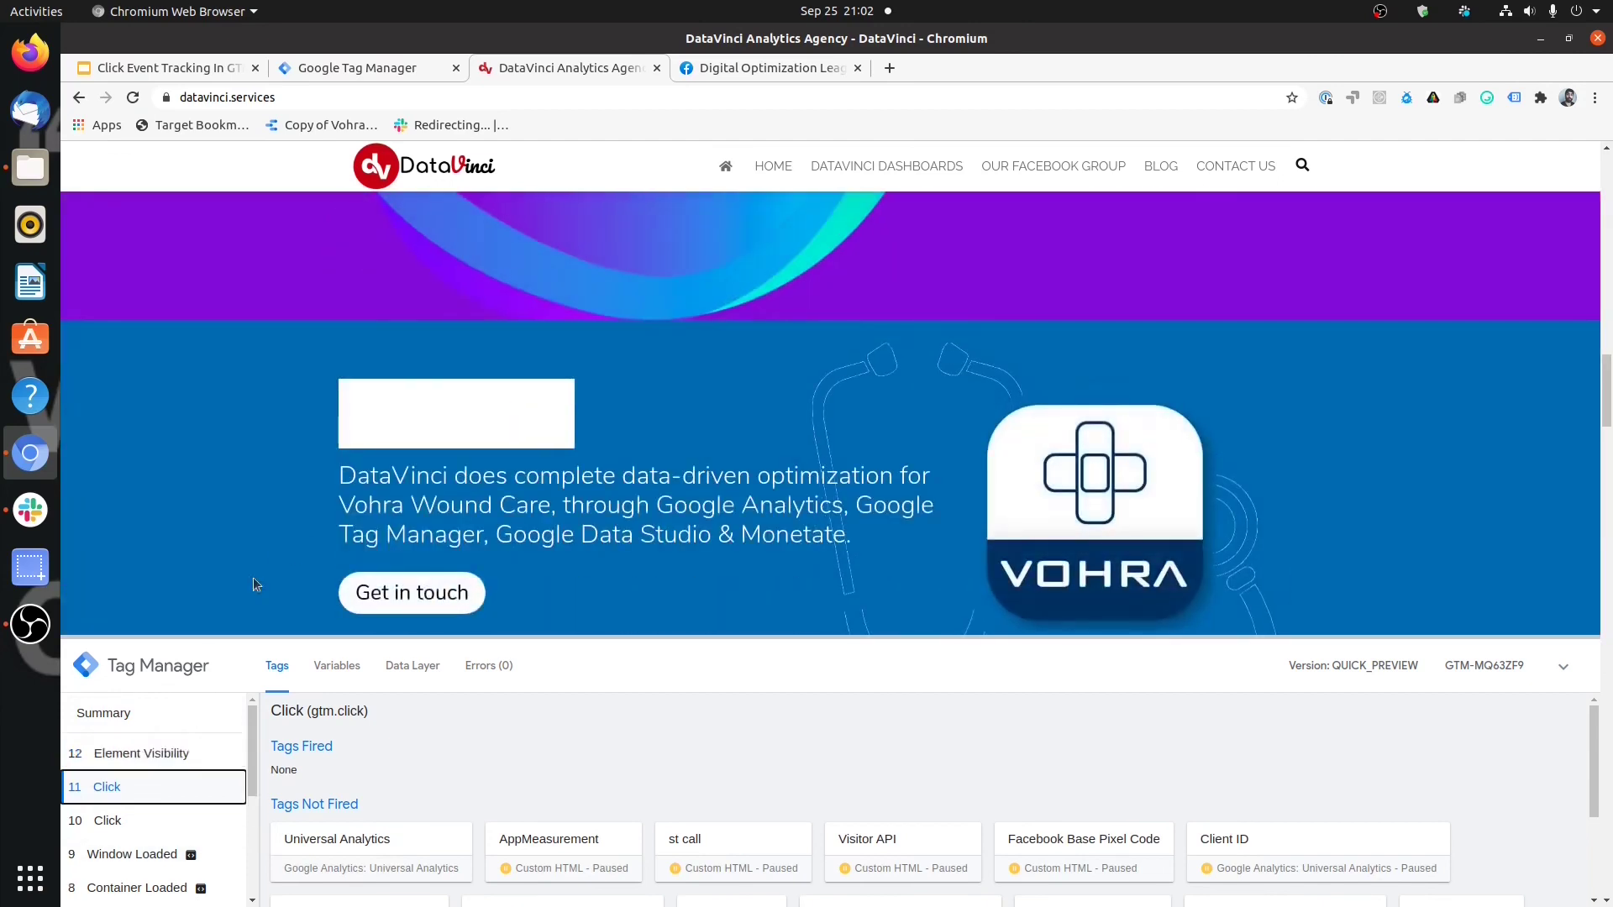
pyautogui.scroll(-2, 380, 407)
pyautogui.scroll(-15, 380, 407)
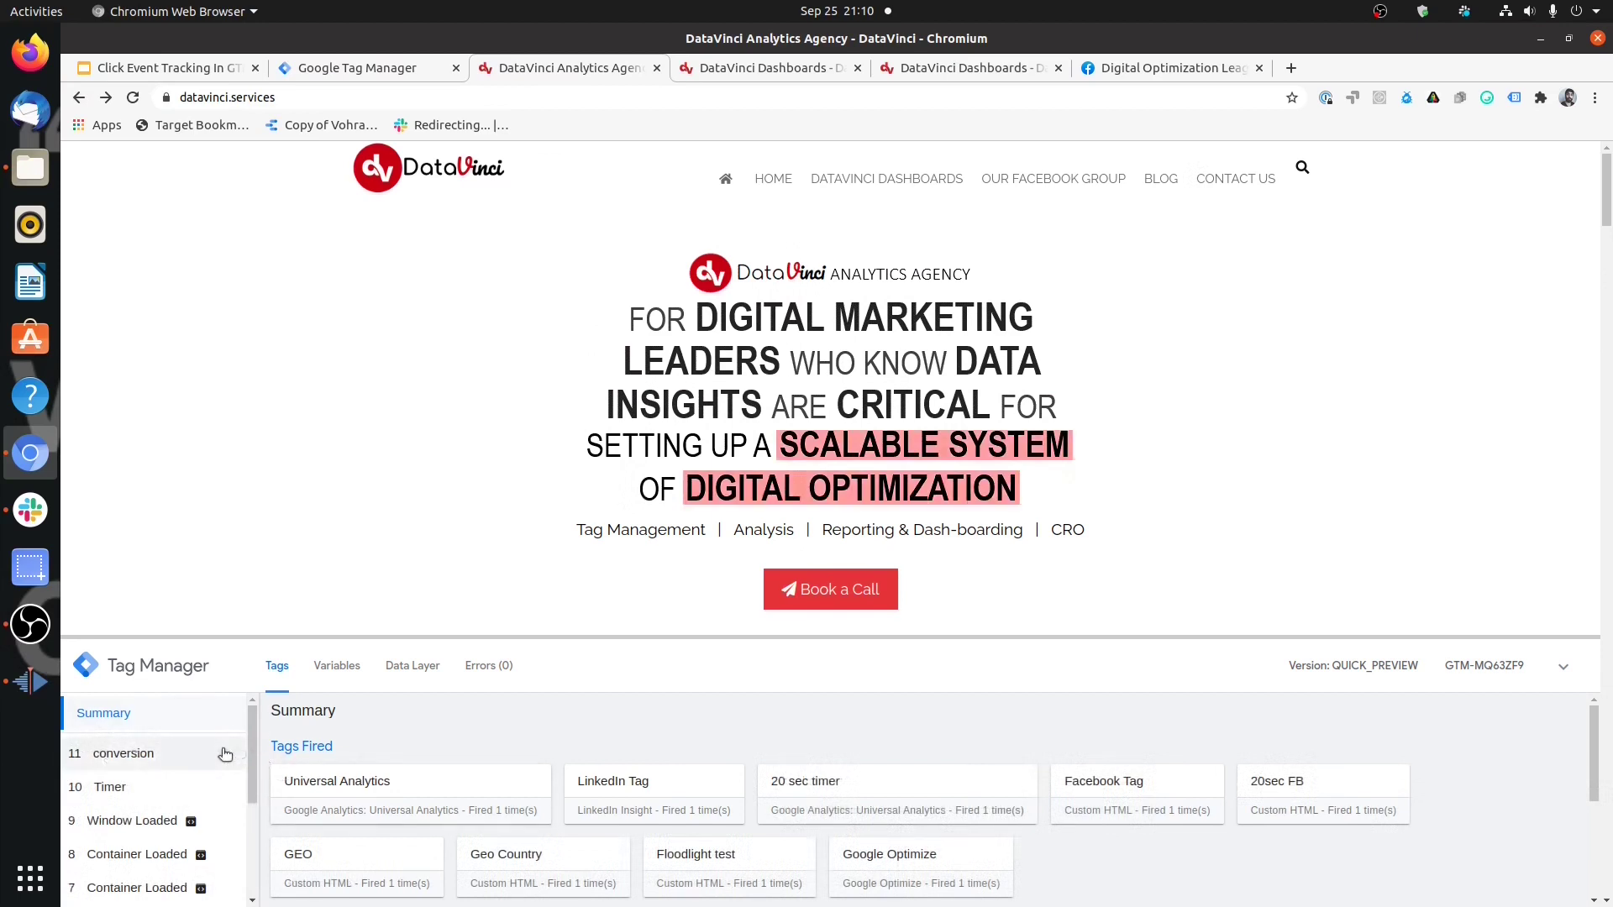
# Step: Visit the DataVinci Dashboards page through the site navigation and dismiss its email sign-up popup
pyautogui.click(896, 181)
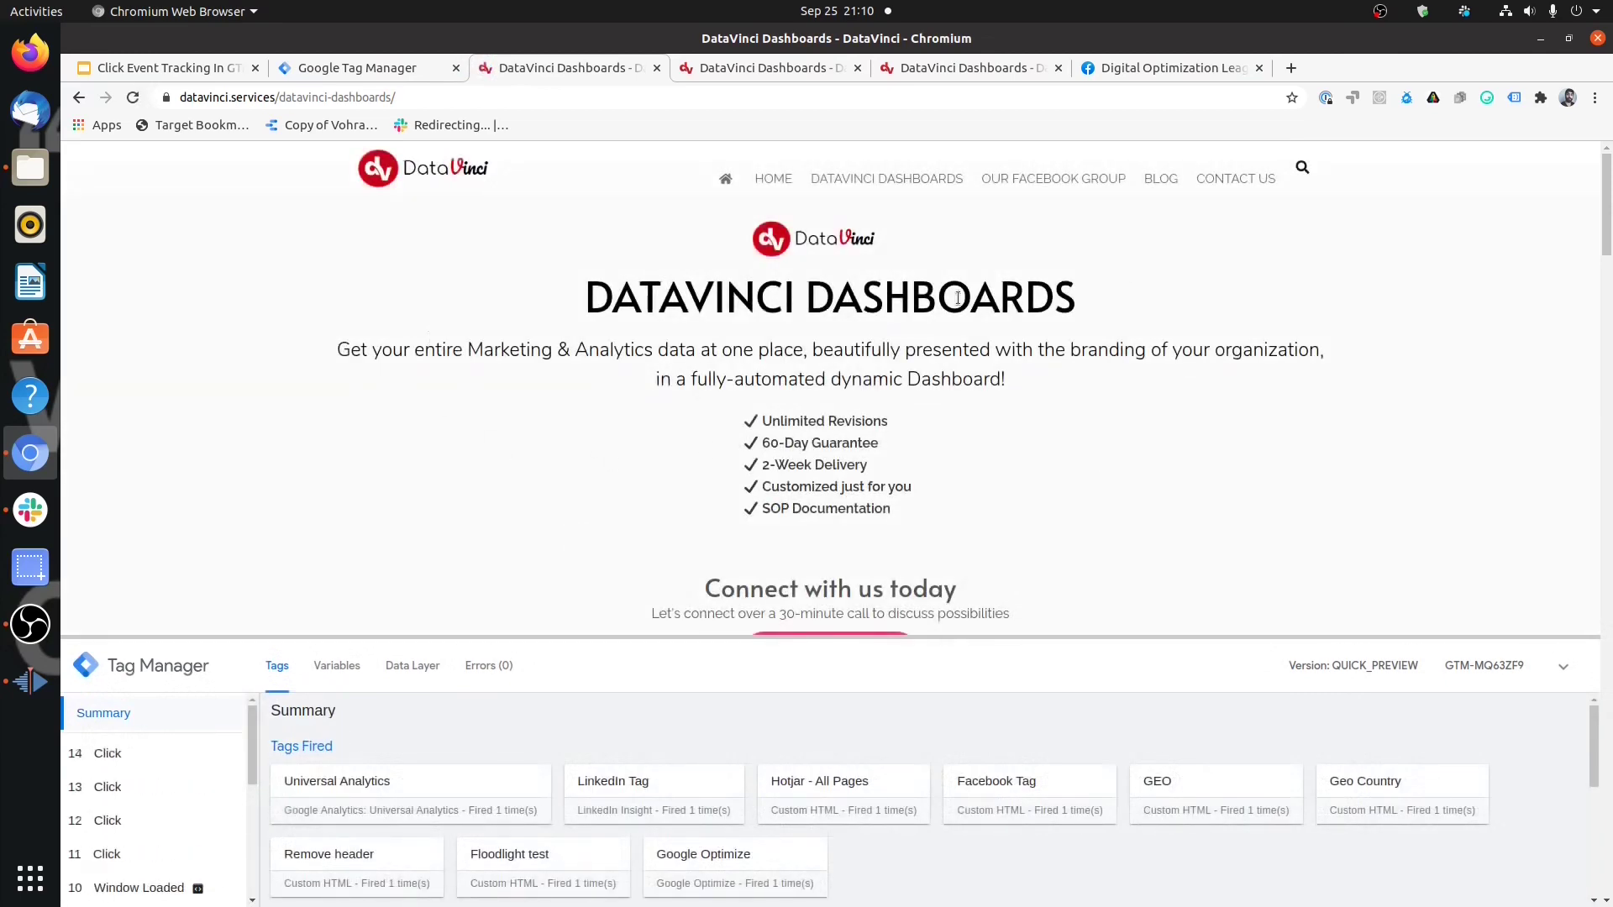
pyautogui.scroll(-3, 1072, 345)
pyautogui.scroll(-1, 1072, 344)
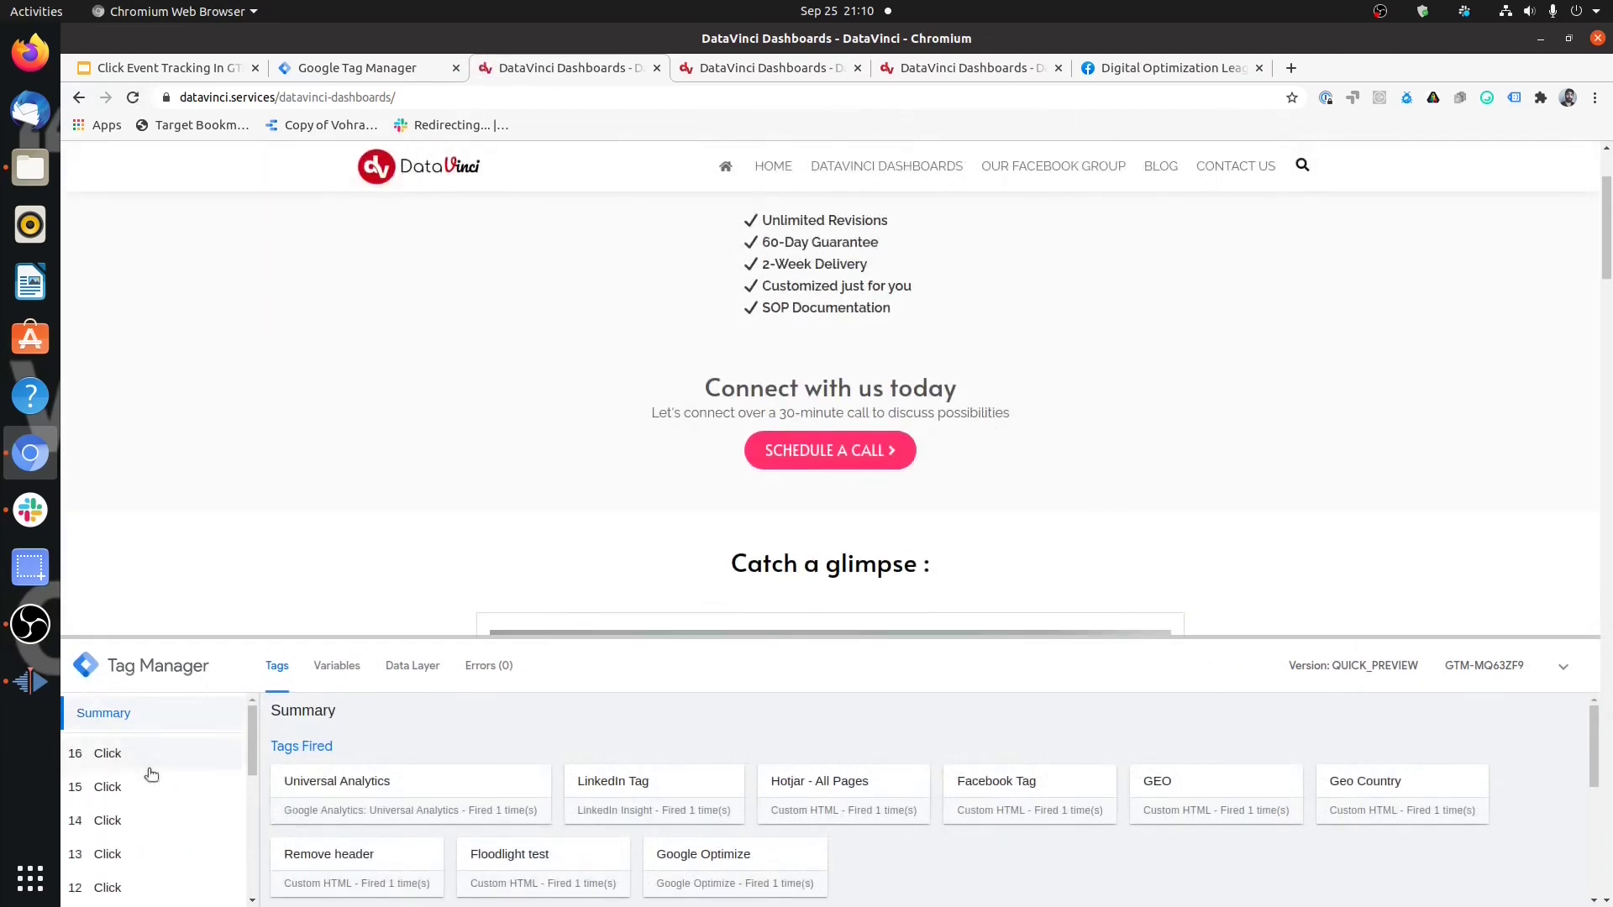
pyautogui.scroll(4, 756, 402)
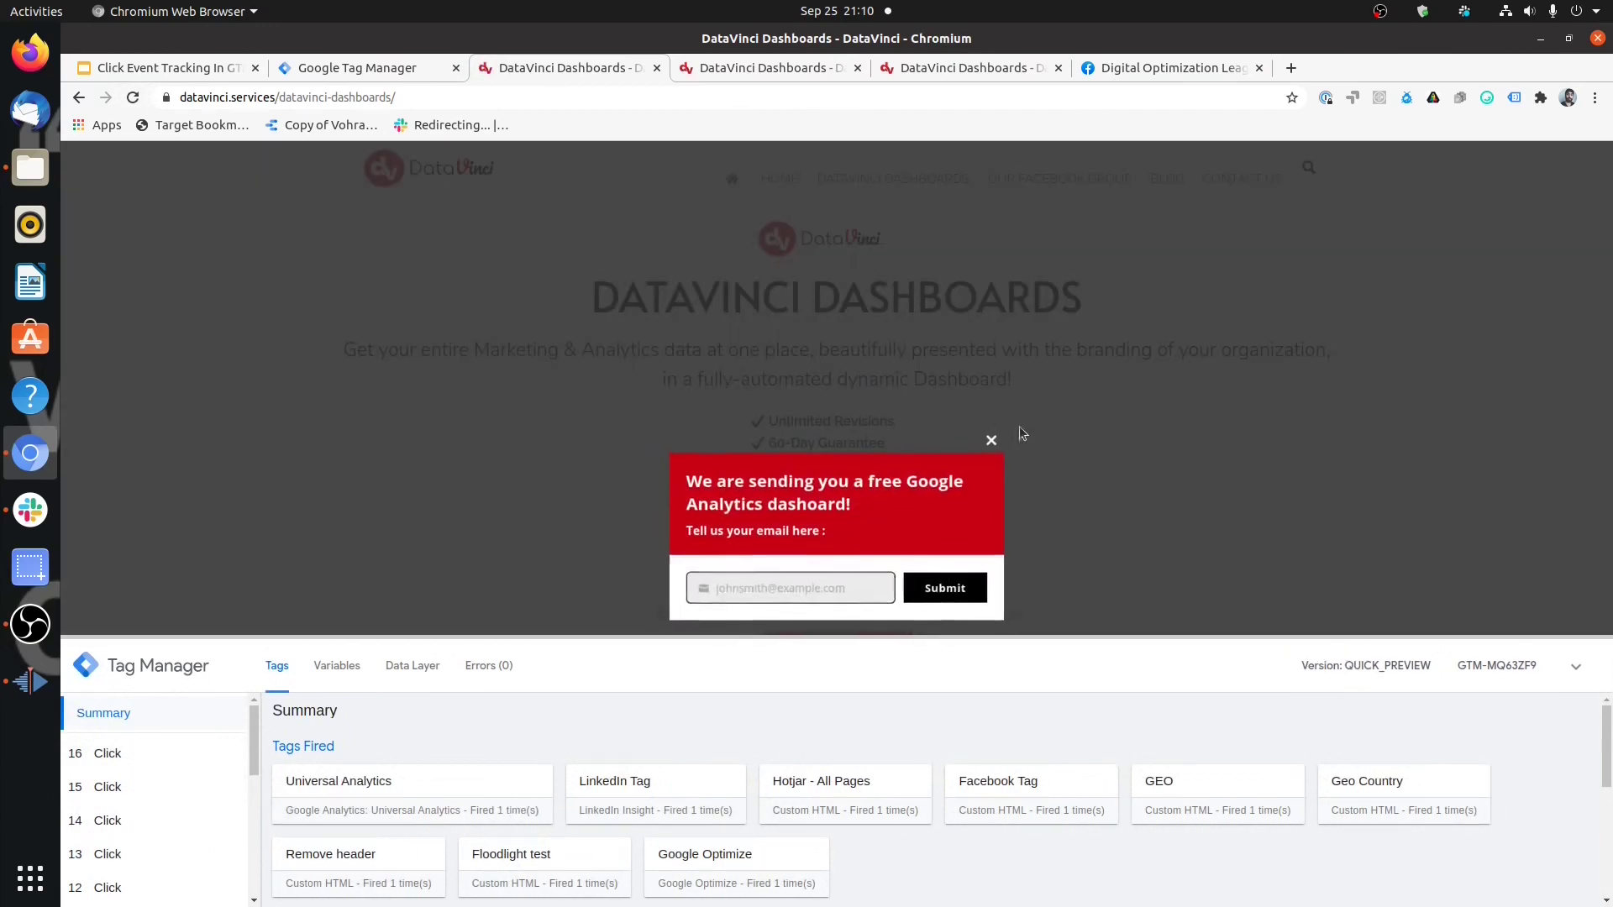
pyautogui.click(992, 439)
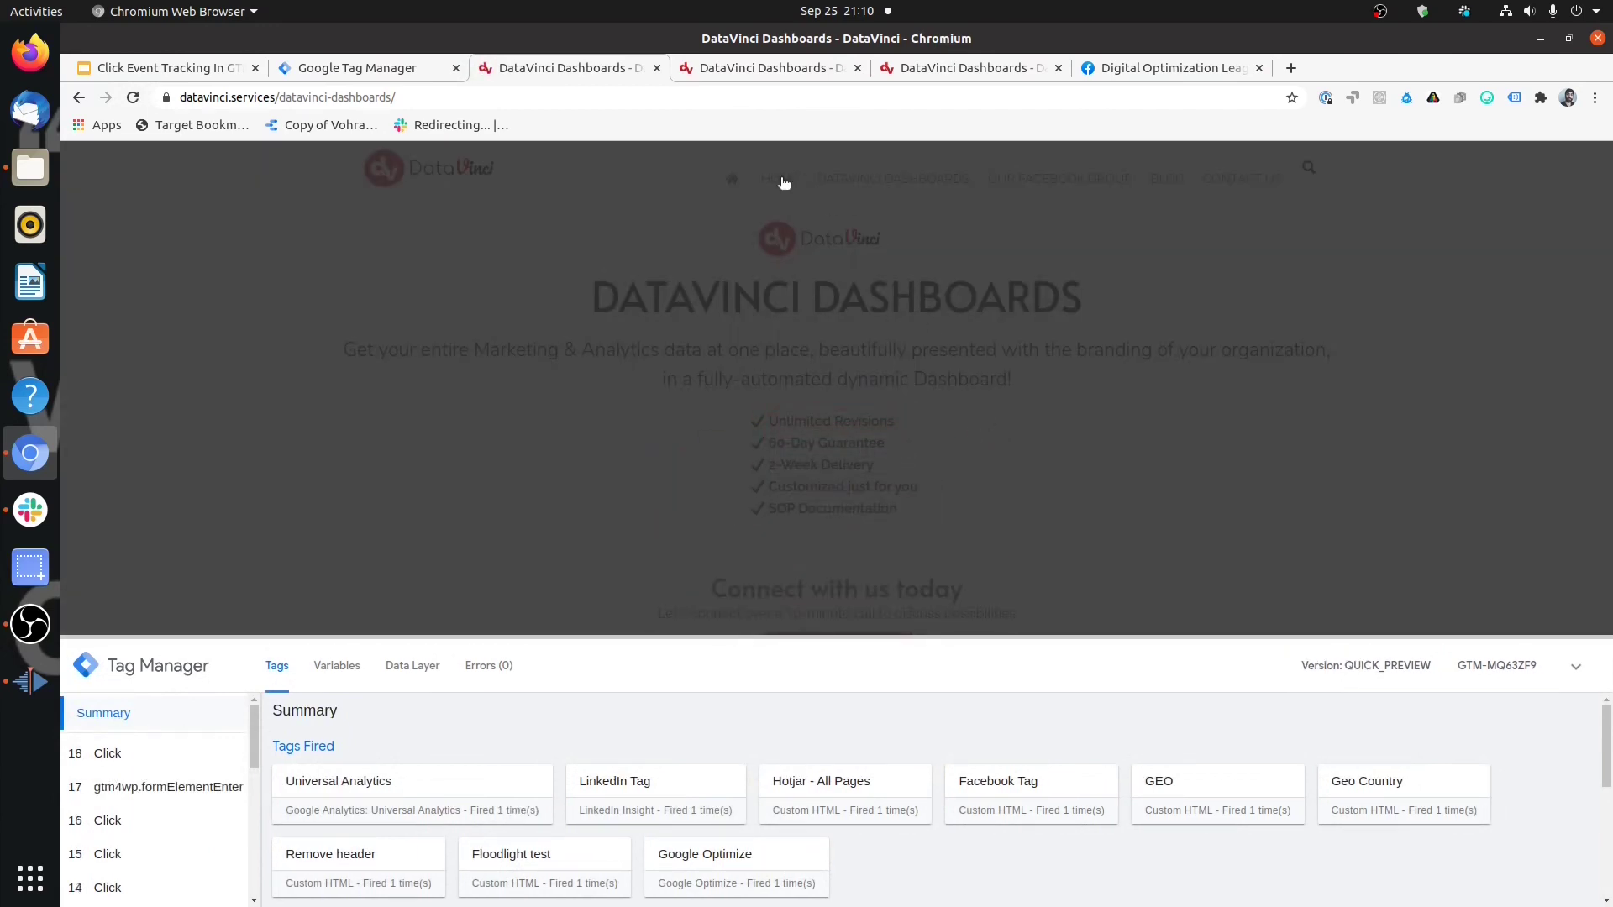
# Step: Return to the home page and follow its Book a Call link to generate a link click event, keeping the home page in view
pyautogui.click(783, 183)
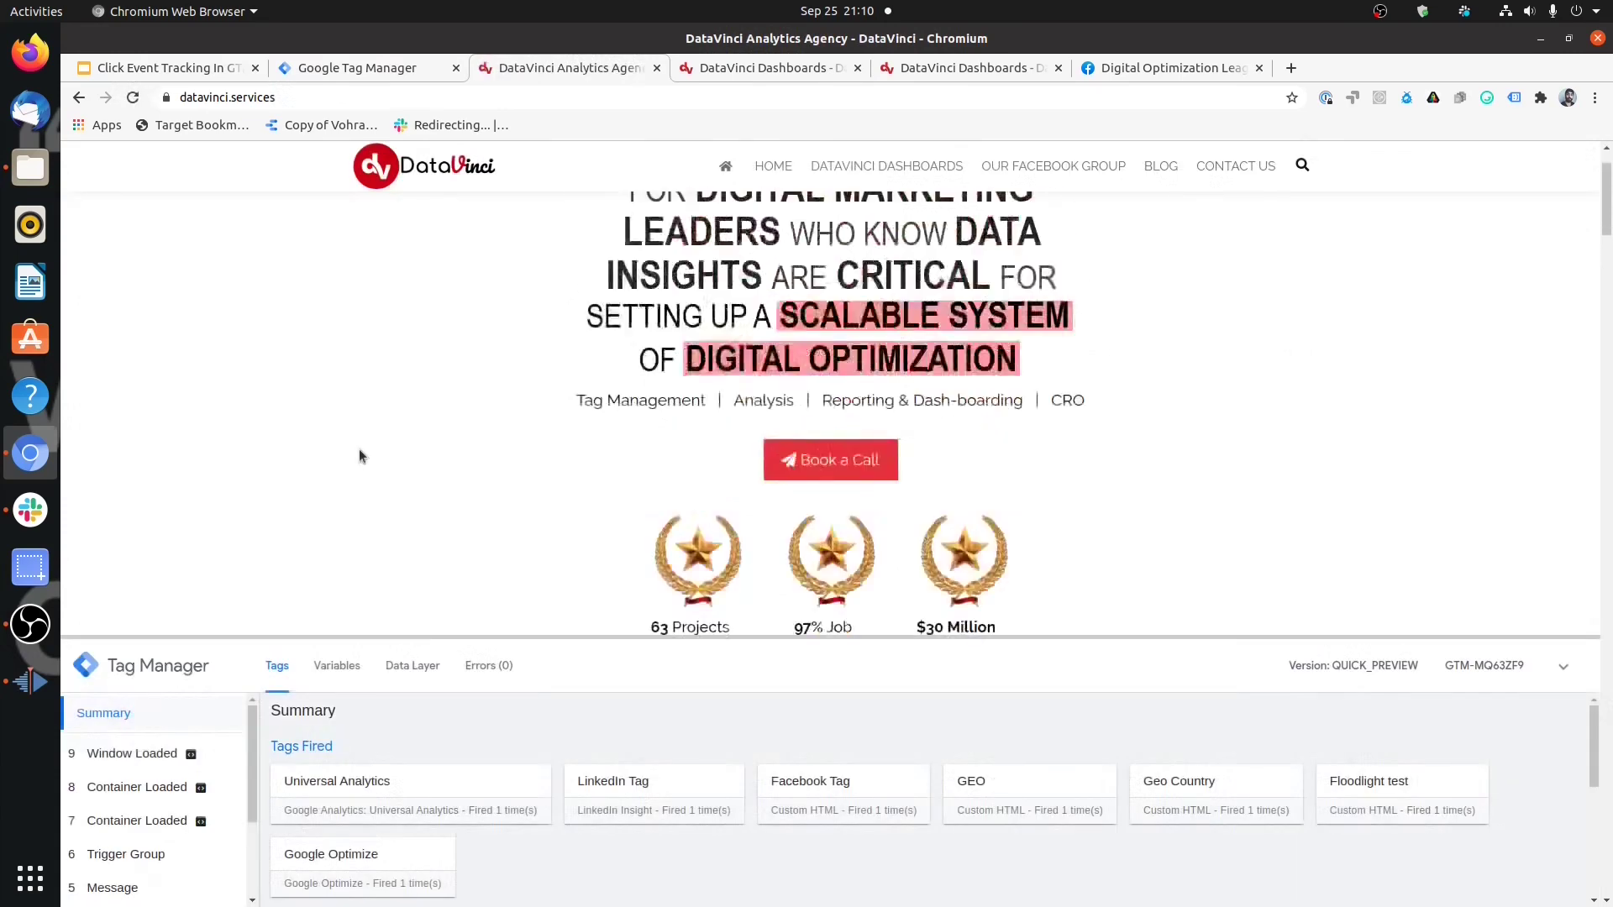
pyautogui.scroll(2, 360, 456)
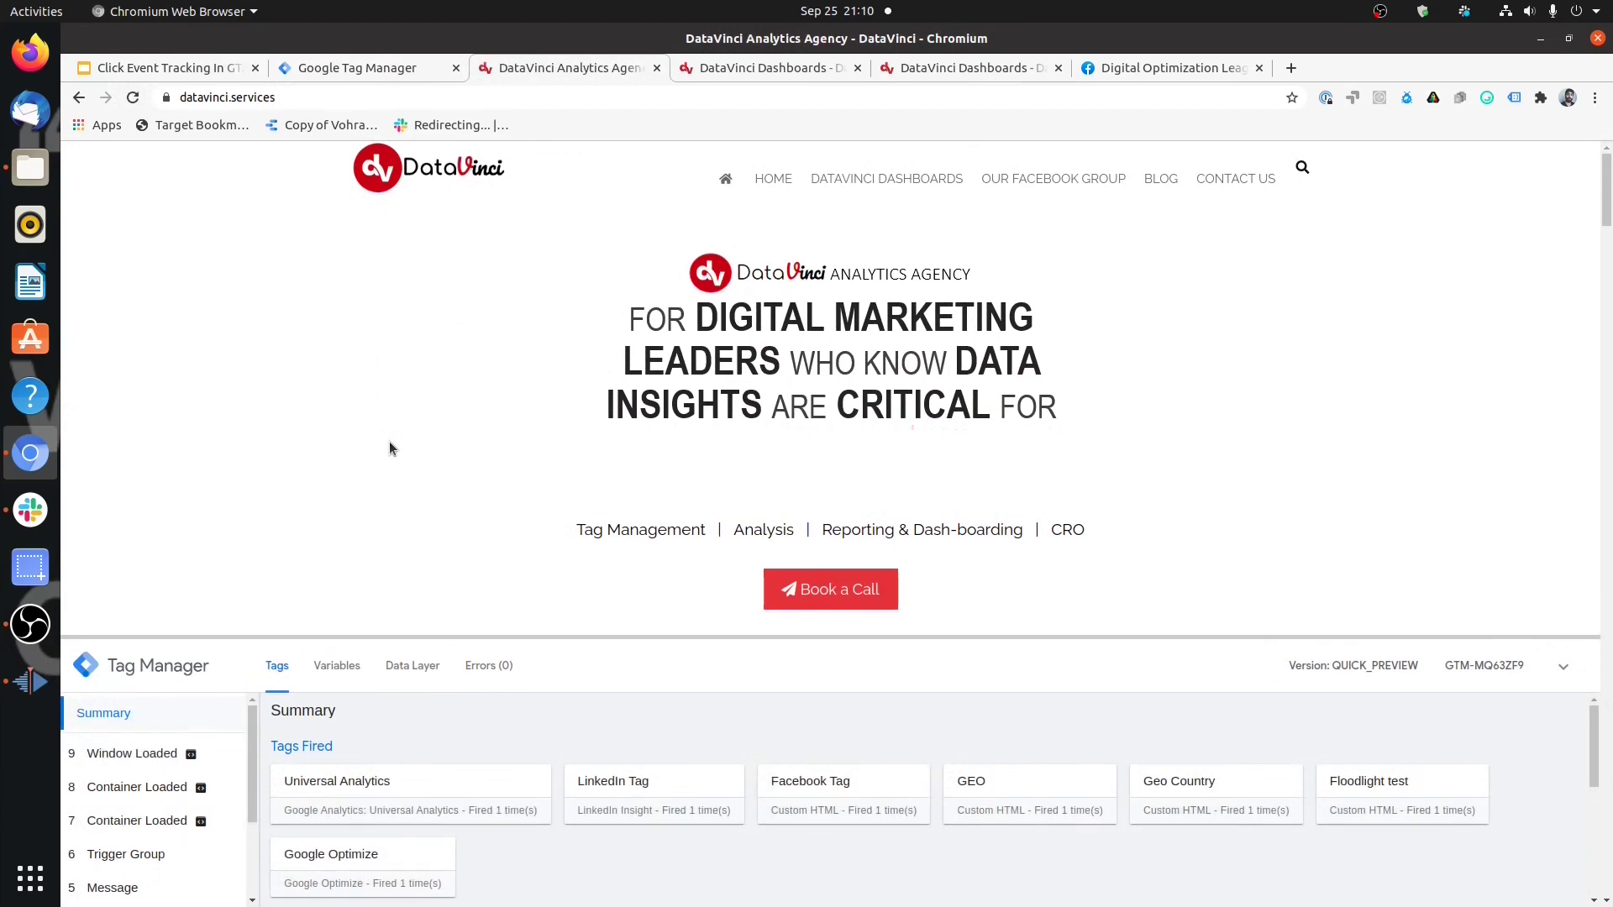
pyautogui.scroll(-3, 390, 443)
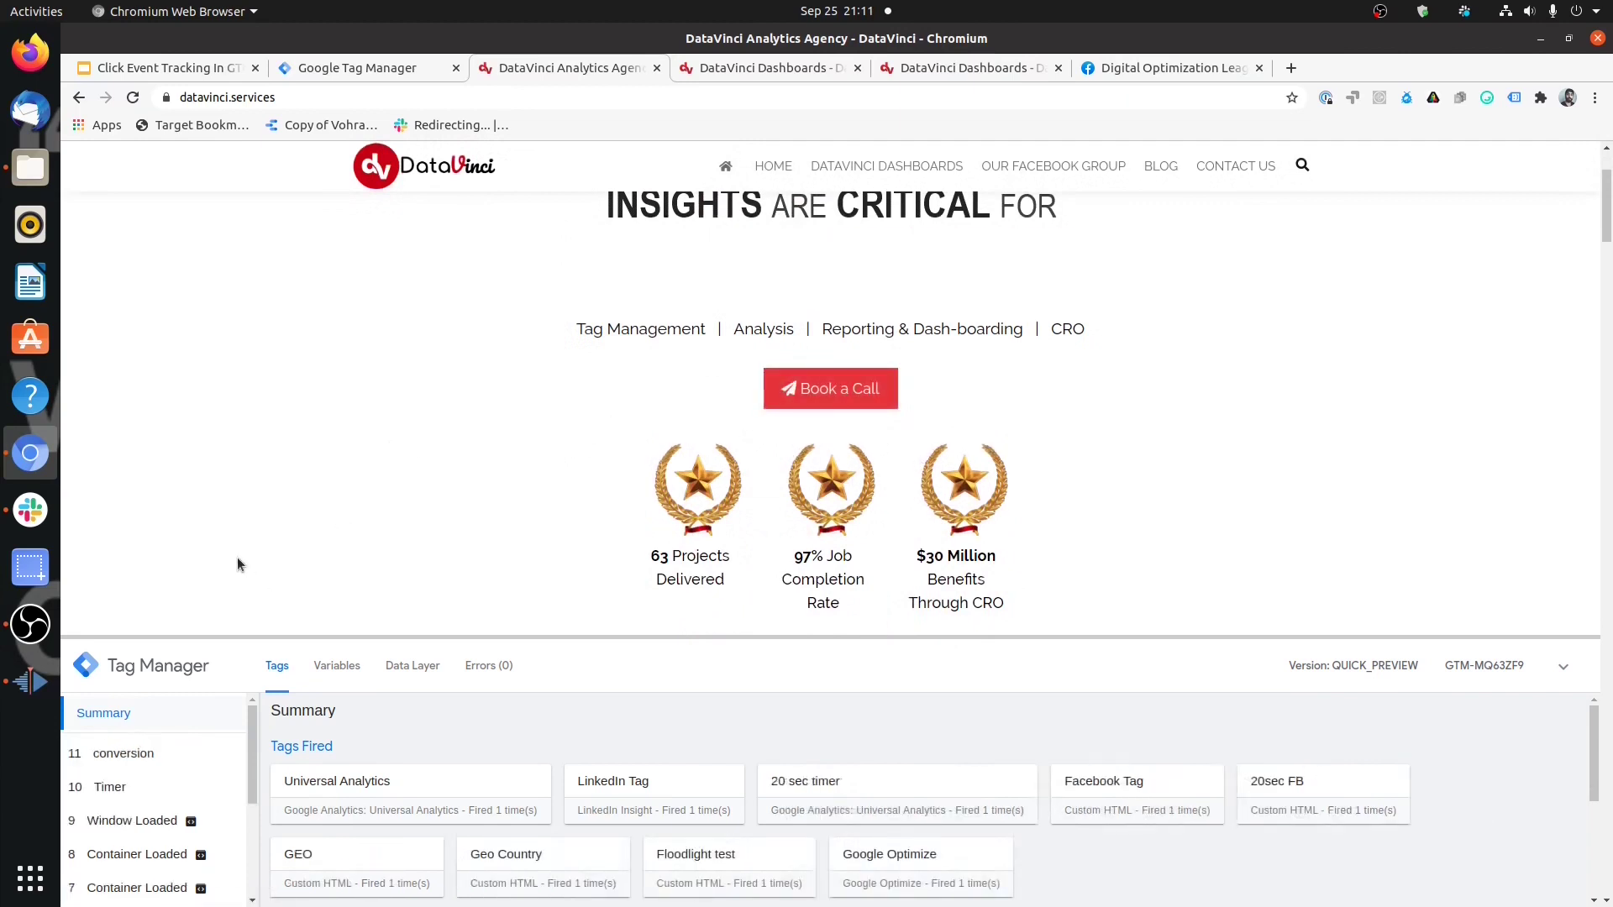
pyautogui.click(804, 390)
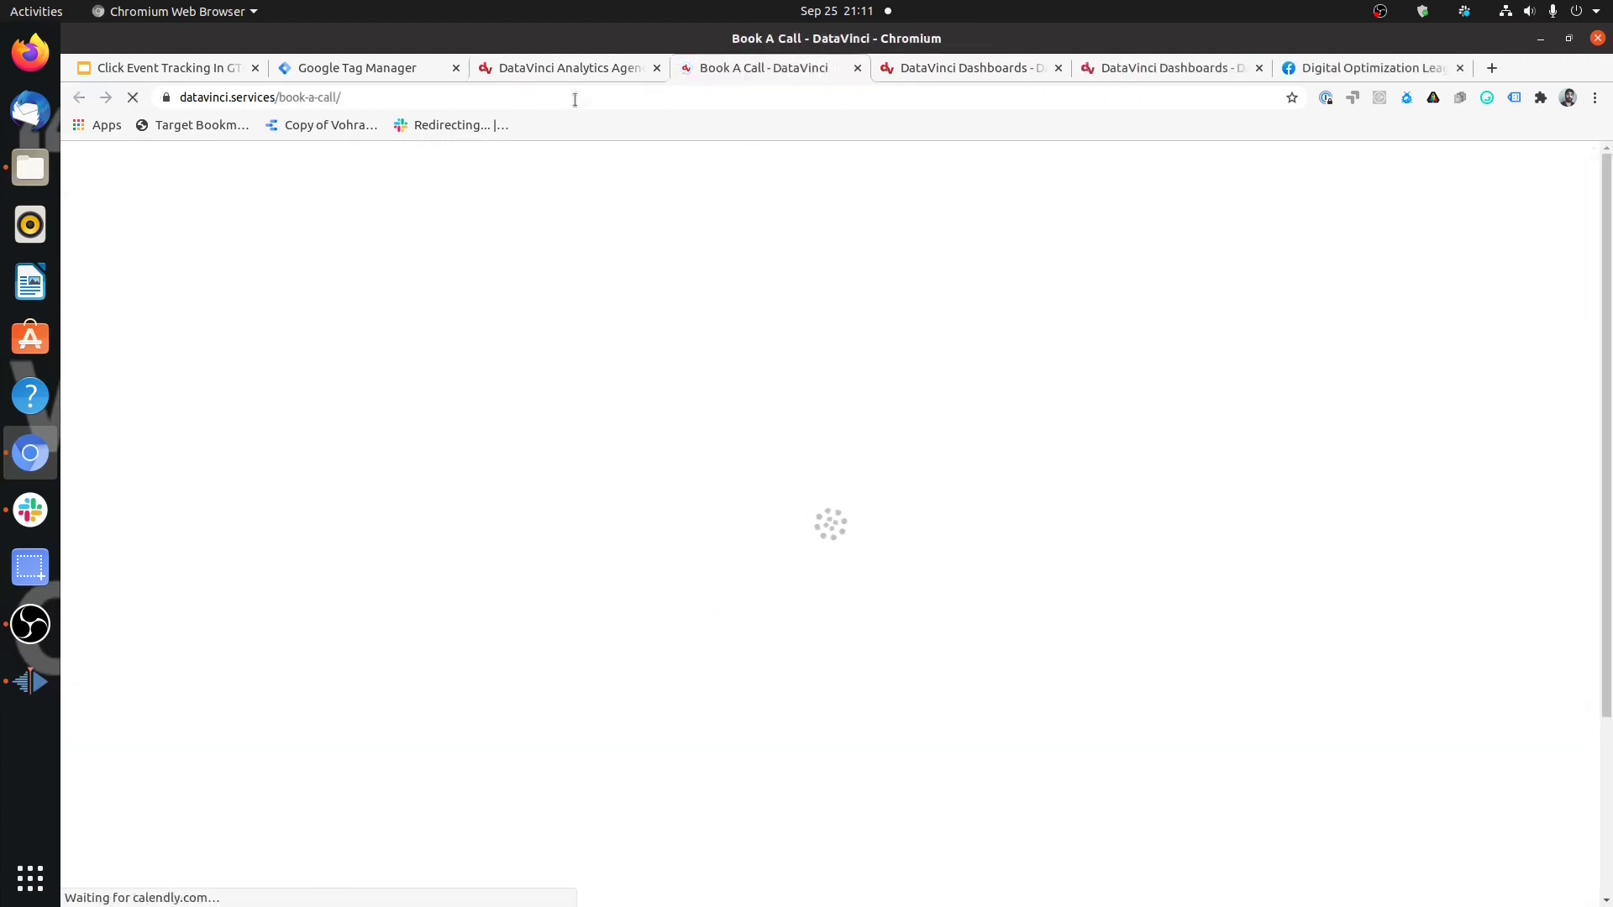
pyautogui.click(571, 68)
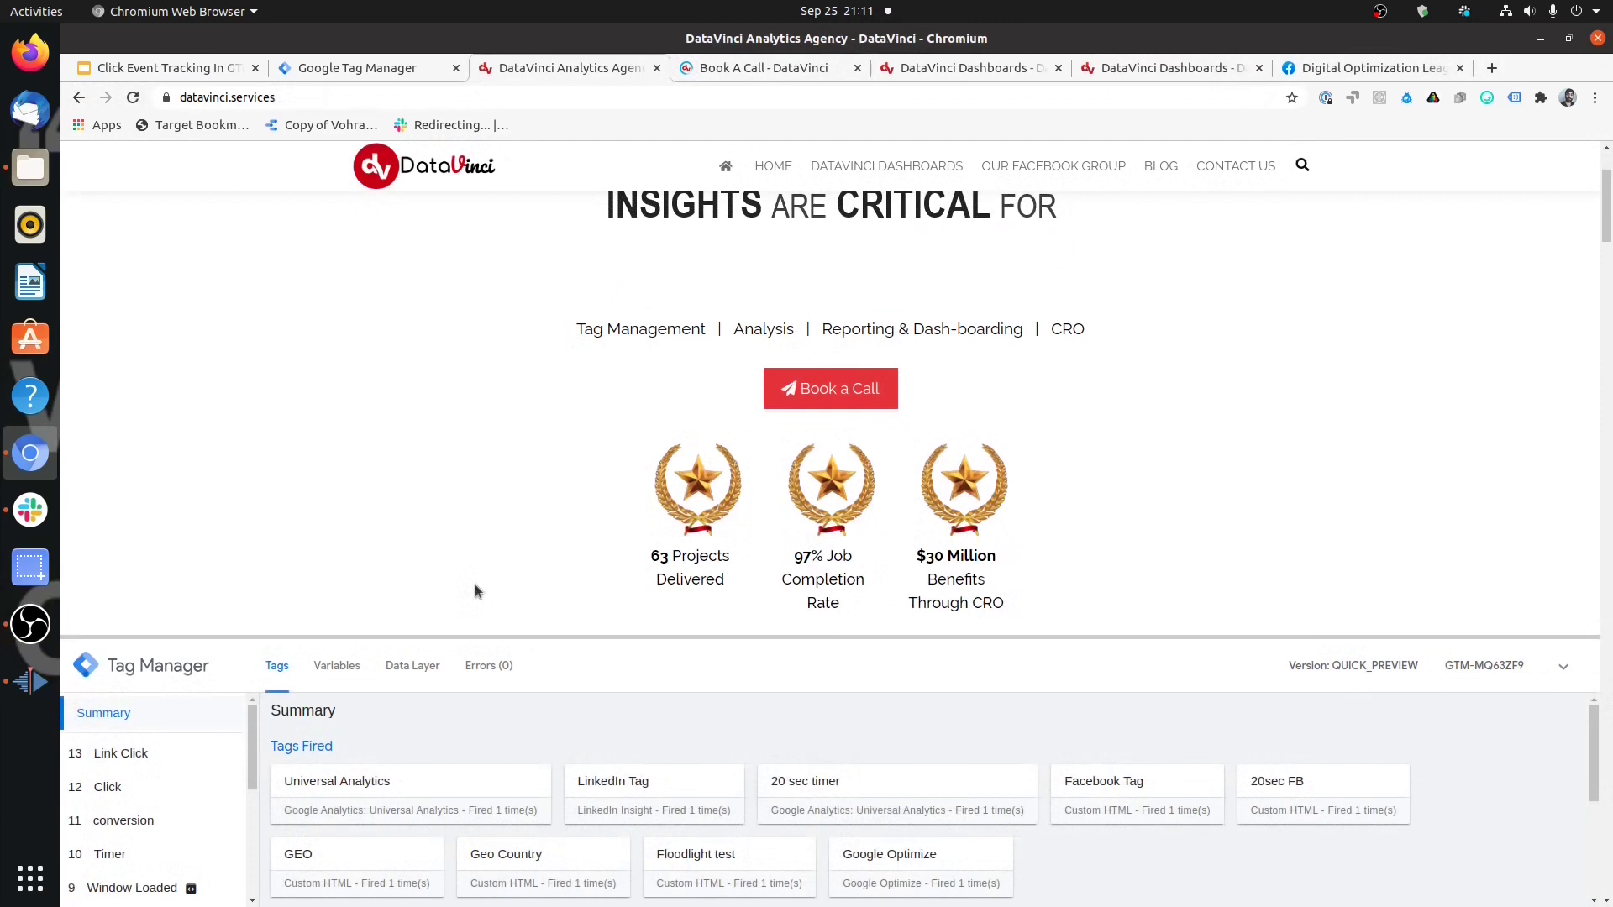
# Step: Enlarge the debug pane and examine the variables recorded for the Link Click event, including the Click variables
pyautogui.click(185, 755)
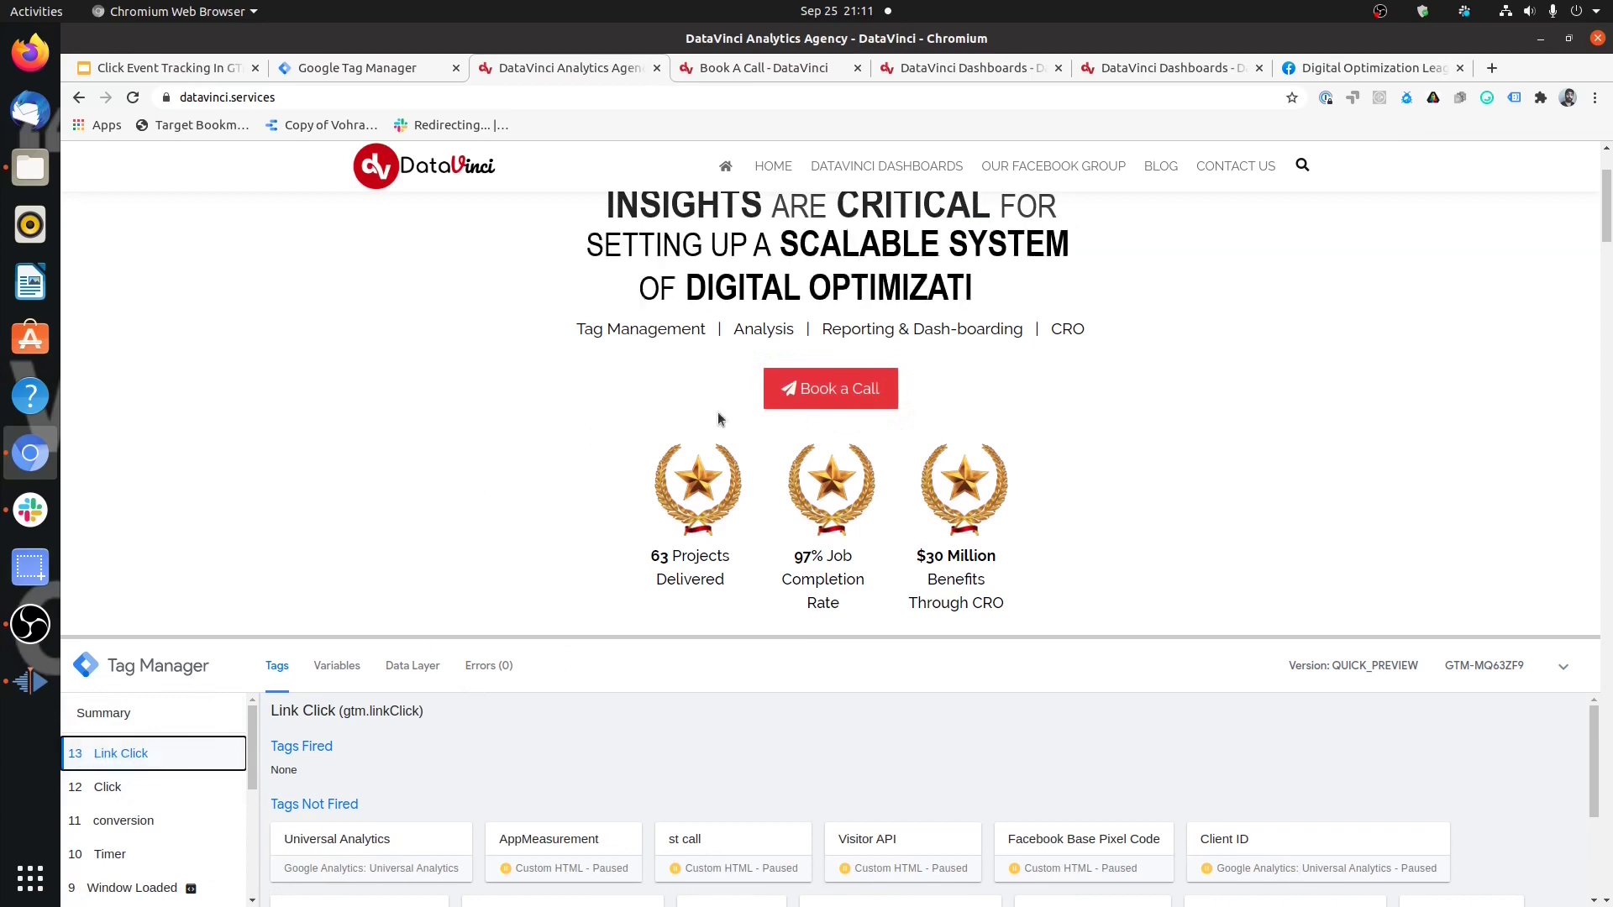
pyautogui.click(337, 666)
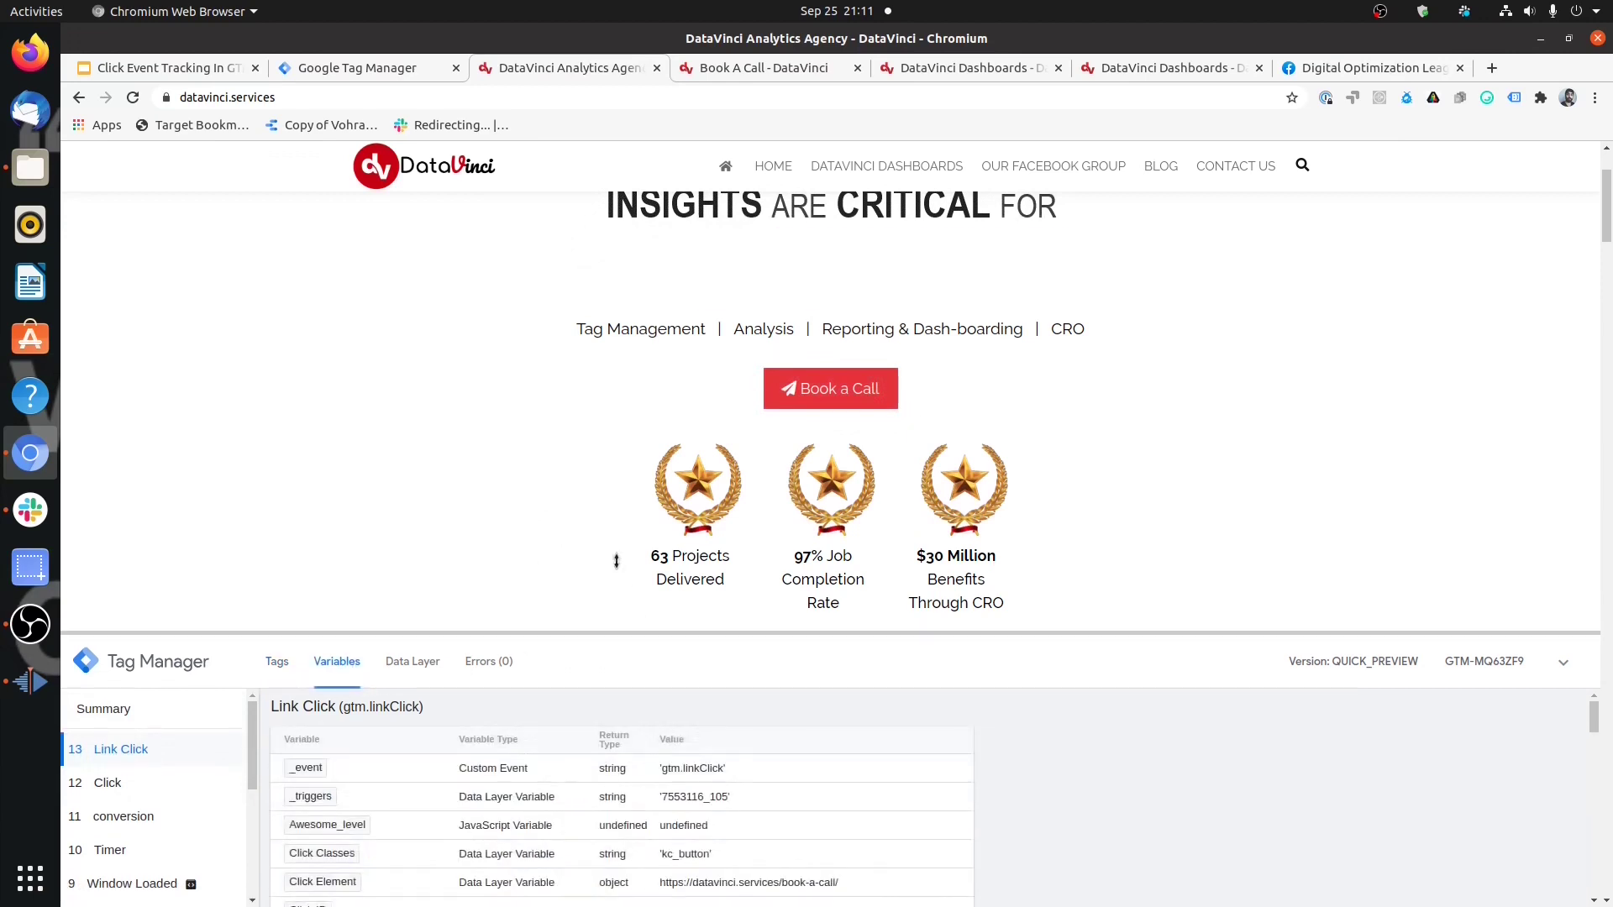
pyautogui.moveTo(632, 636); pyautogui.dragTo(632, 435)
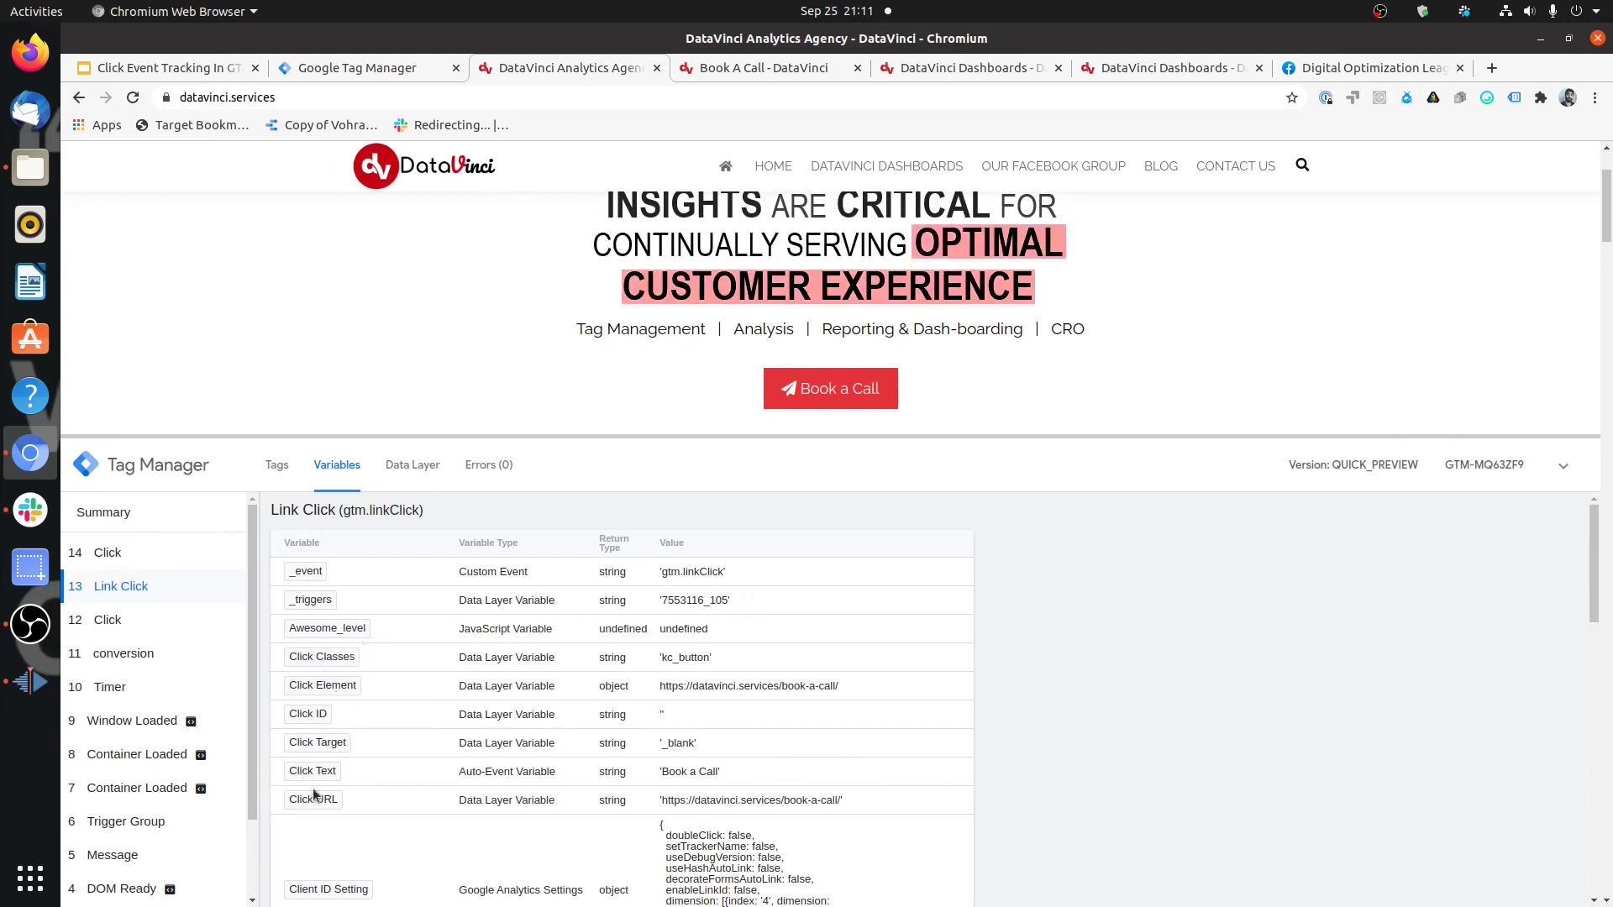
pyautogui.scroll(-3, 689, 714)
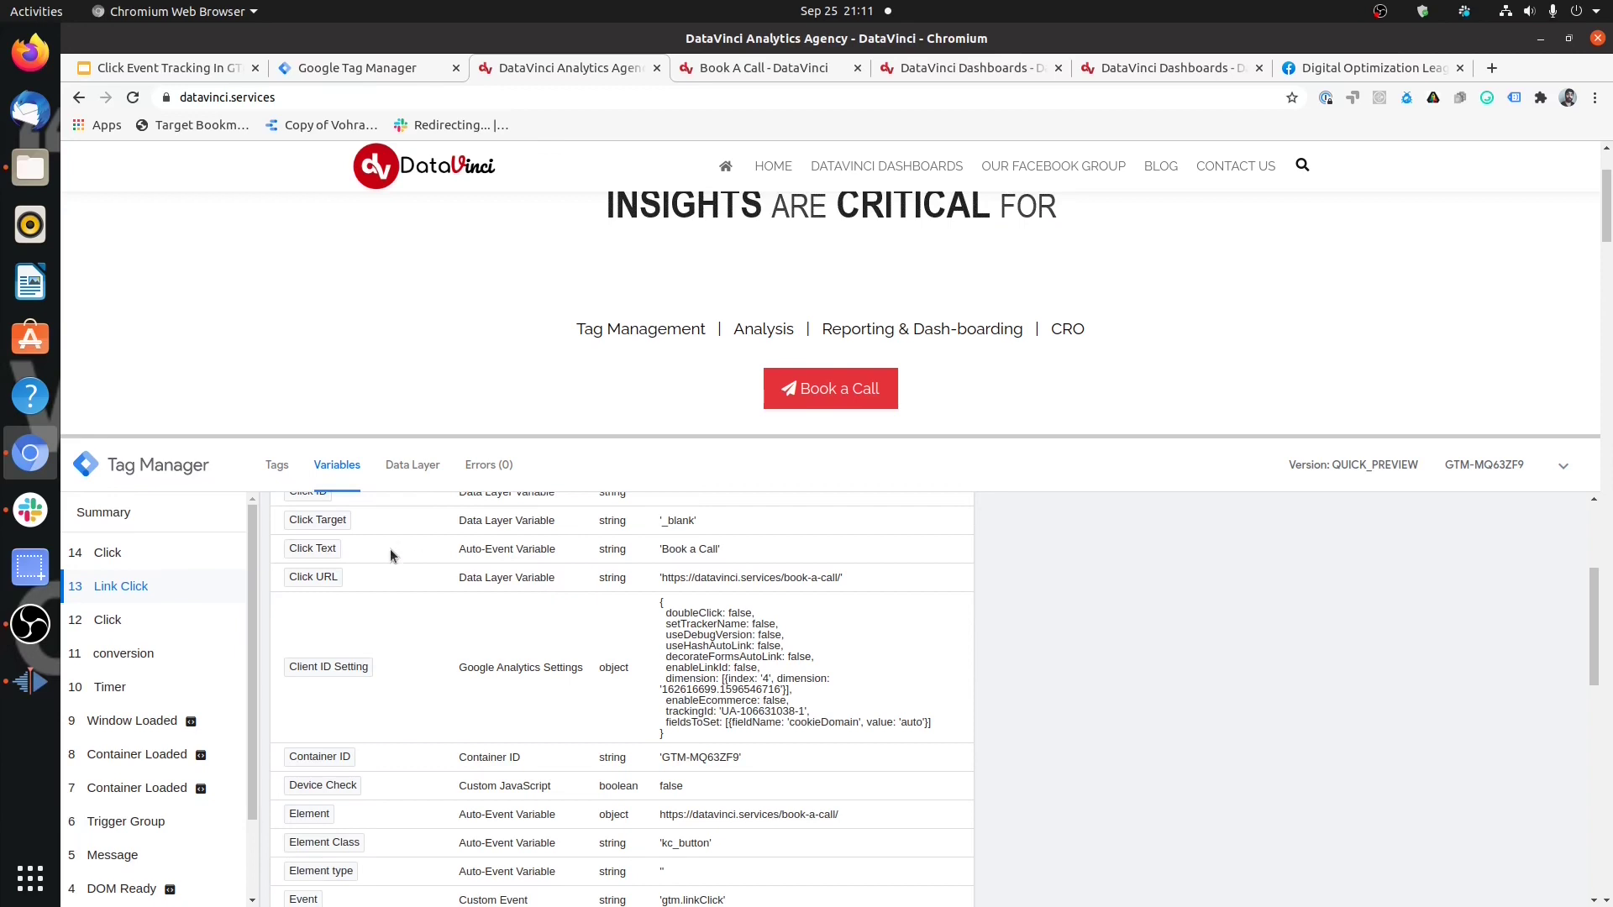
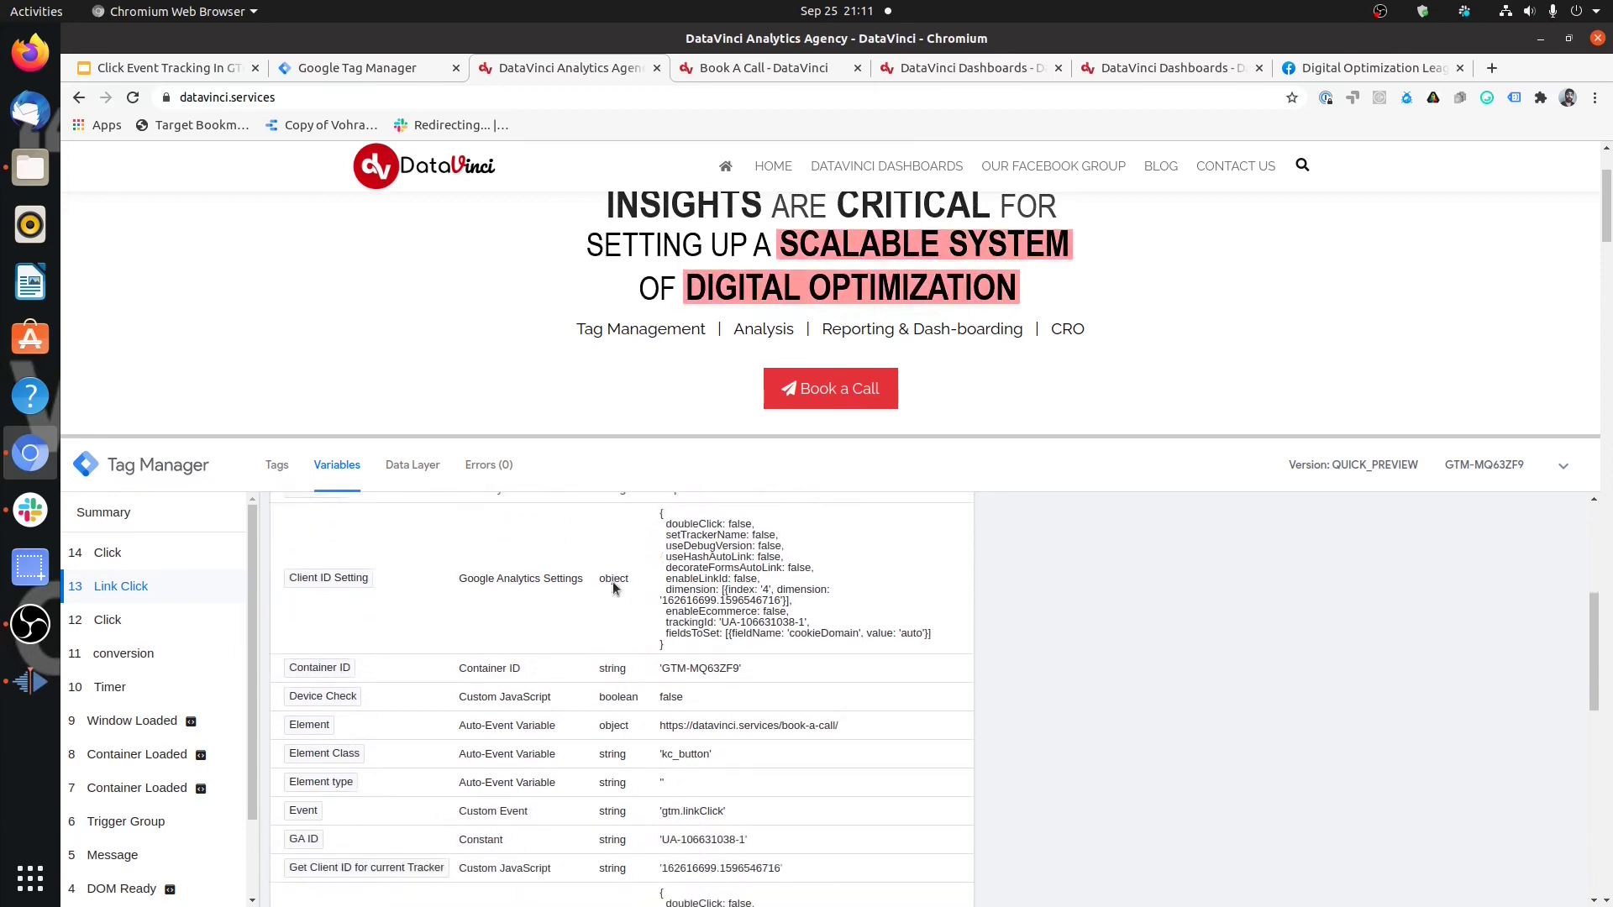
# Step: Examine the remaining variables of the Link Click event and return to its Click variables, including Click Text
pyautogui.scroll(-4, 630, 602)
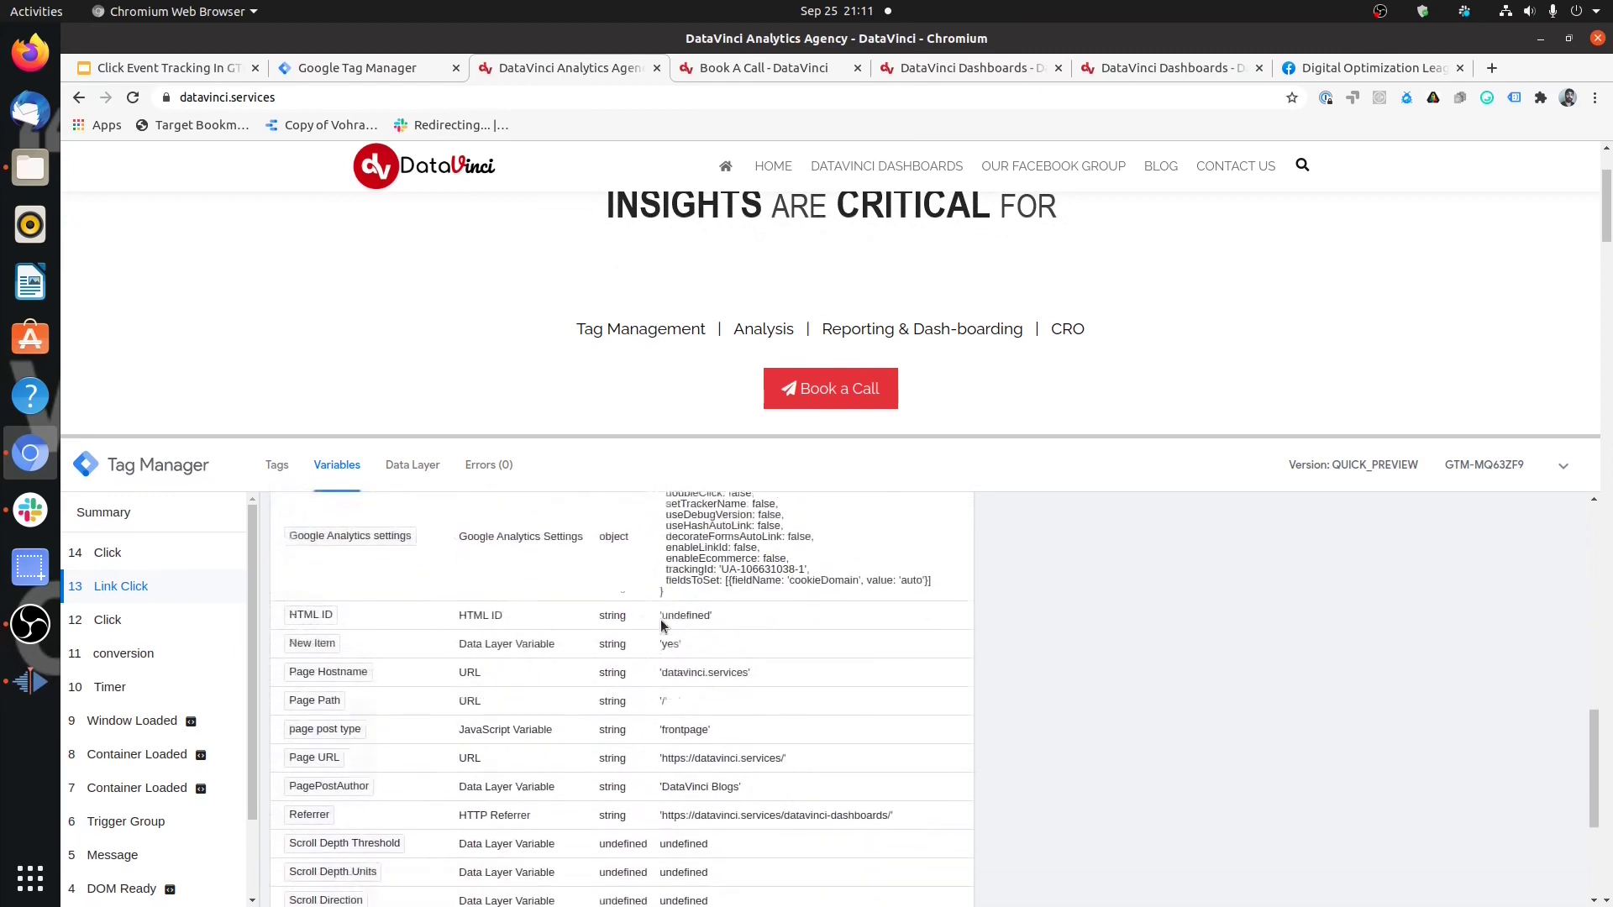
pyautogui.scroll(8, 679, 696)
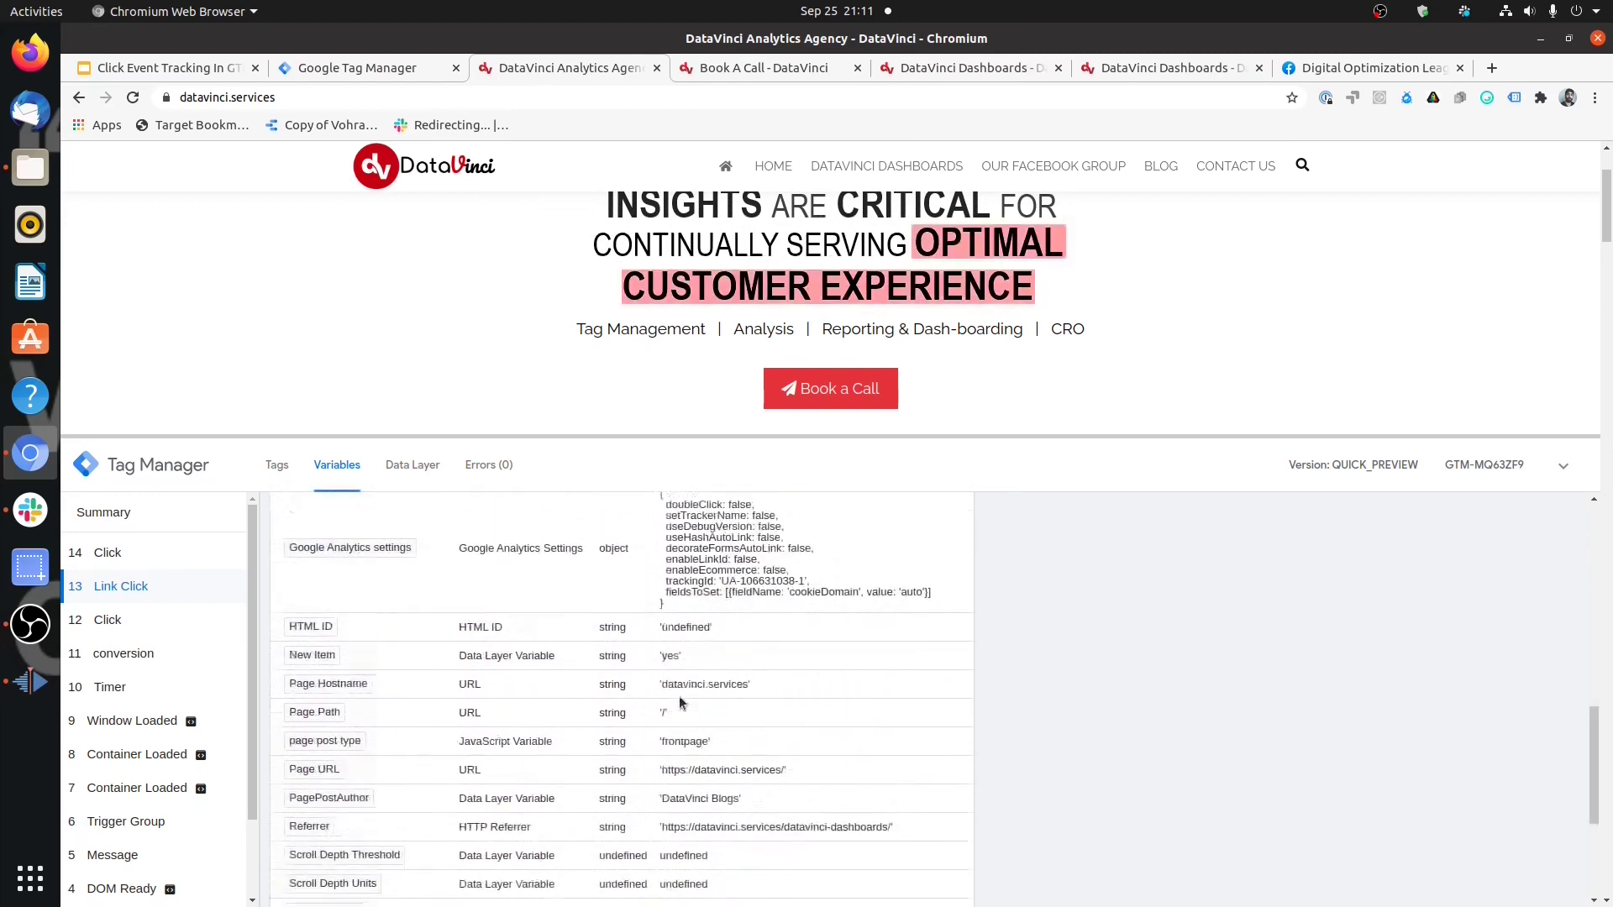
pyautogui.scroll(2, 706, 658)
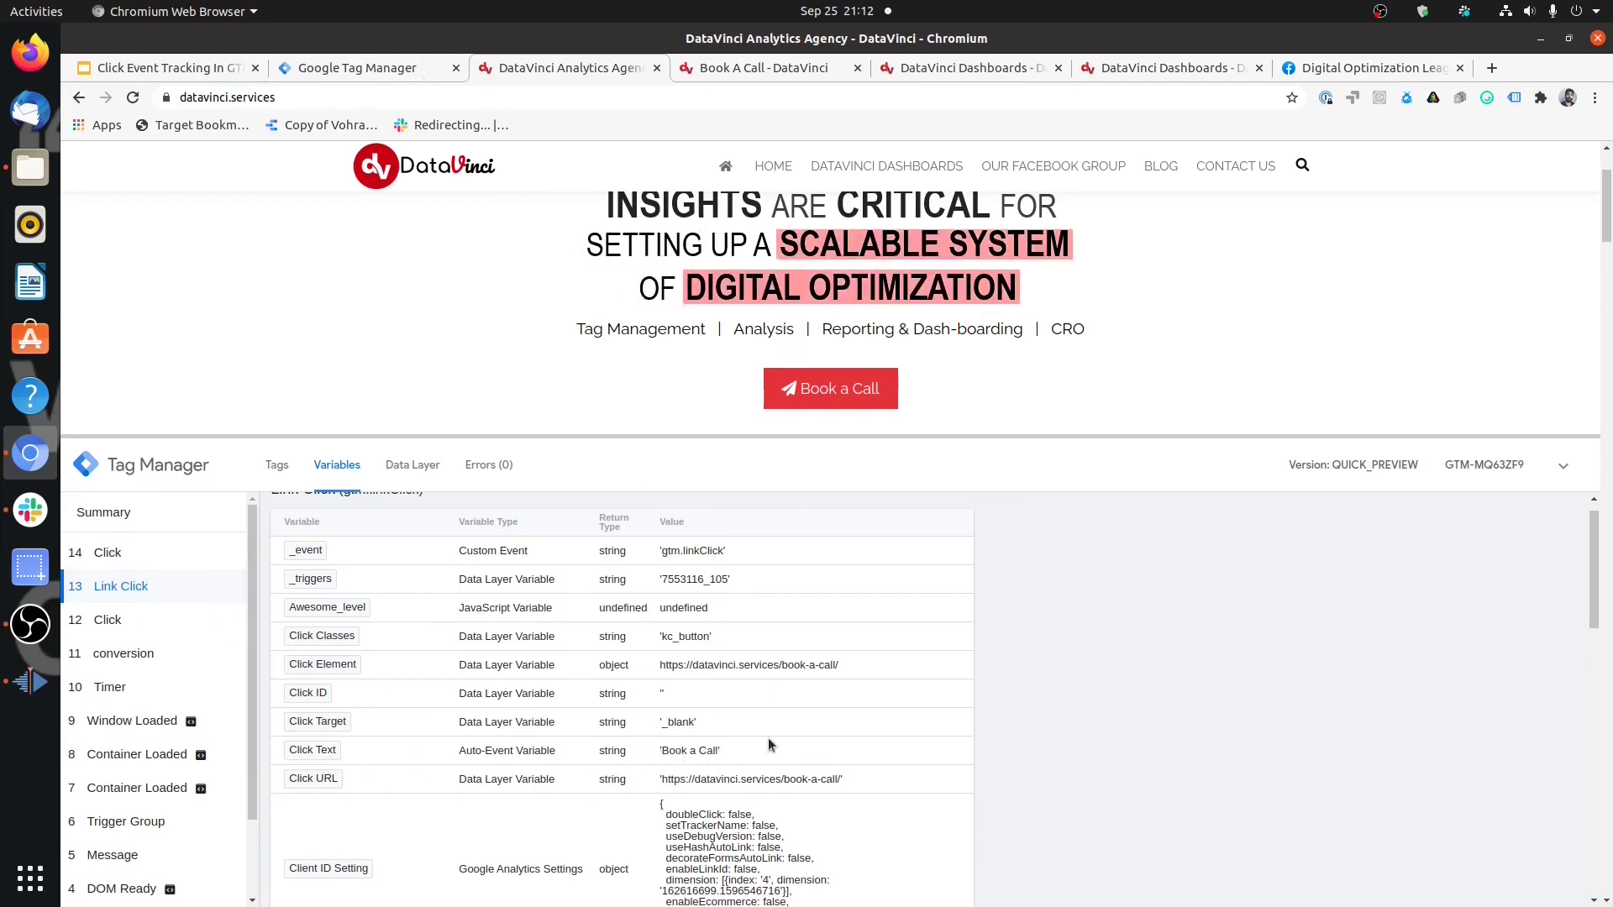
# Step: Create a new trigger in Google Tag Manager named "Book A Call" with the Just Links click type
pyautogui.click(368, 78)
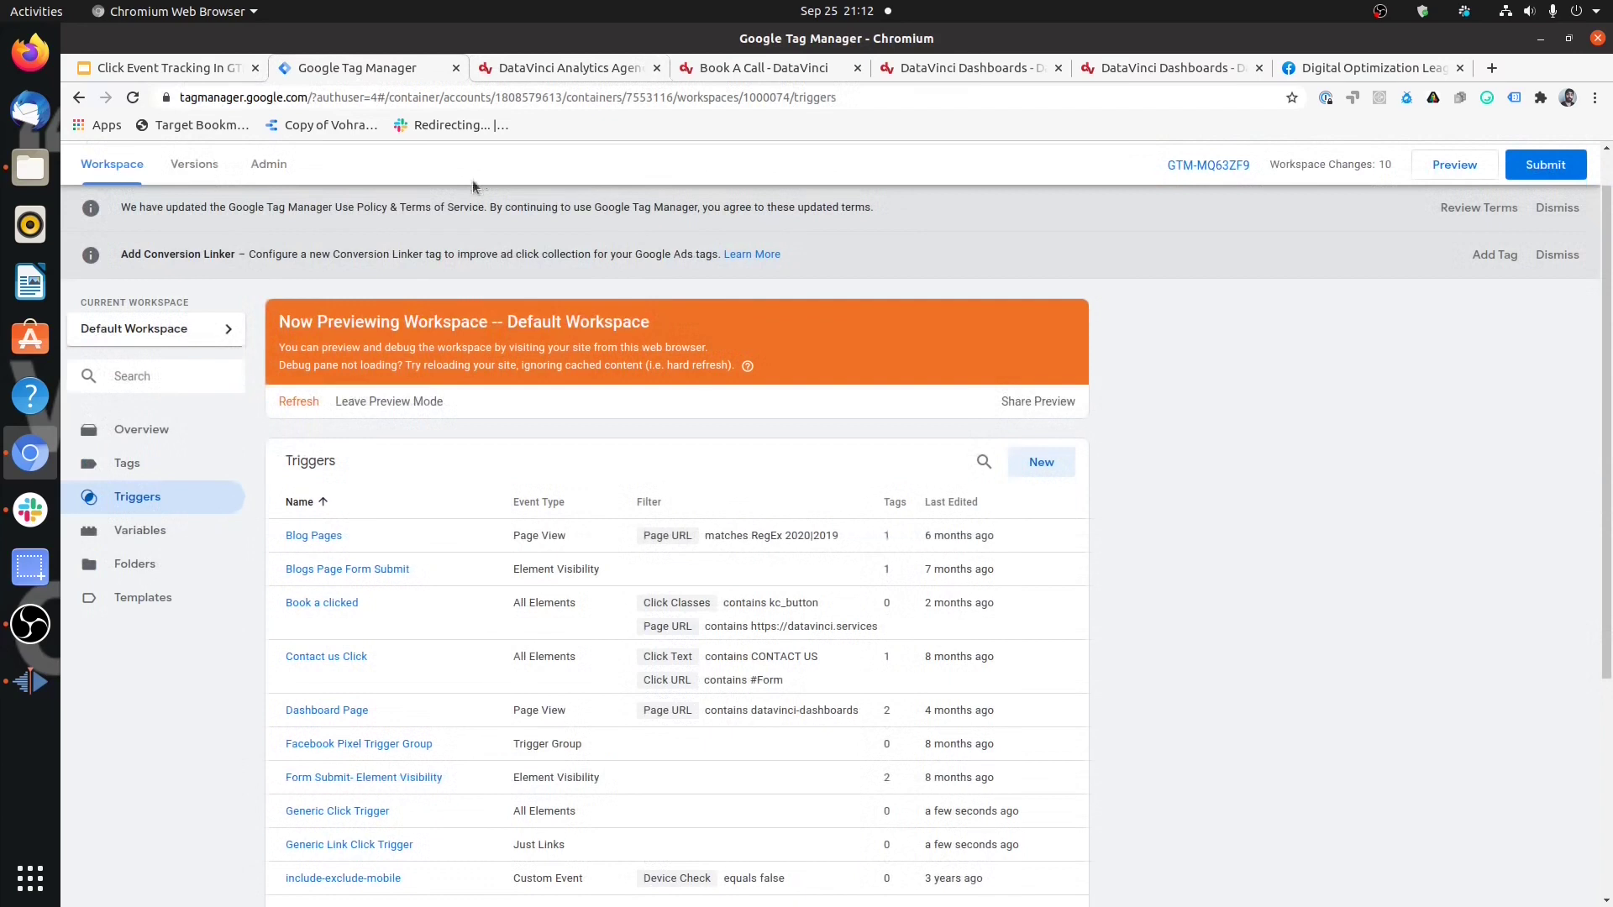
pyautogui.click(1041, 462)
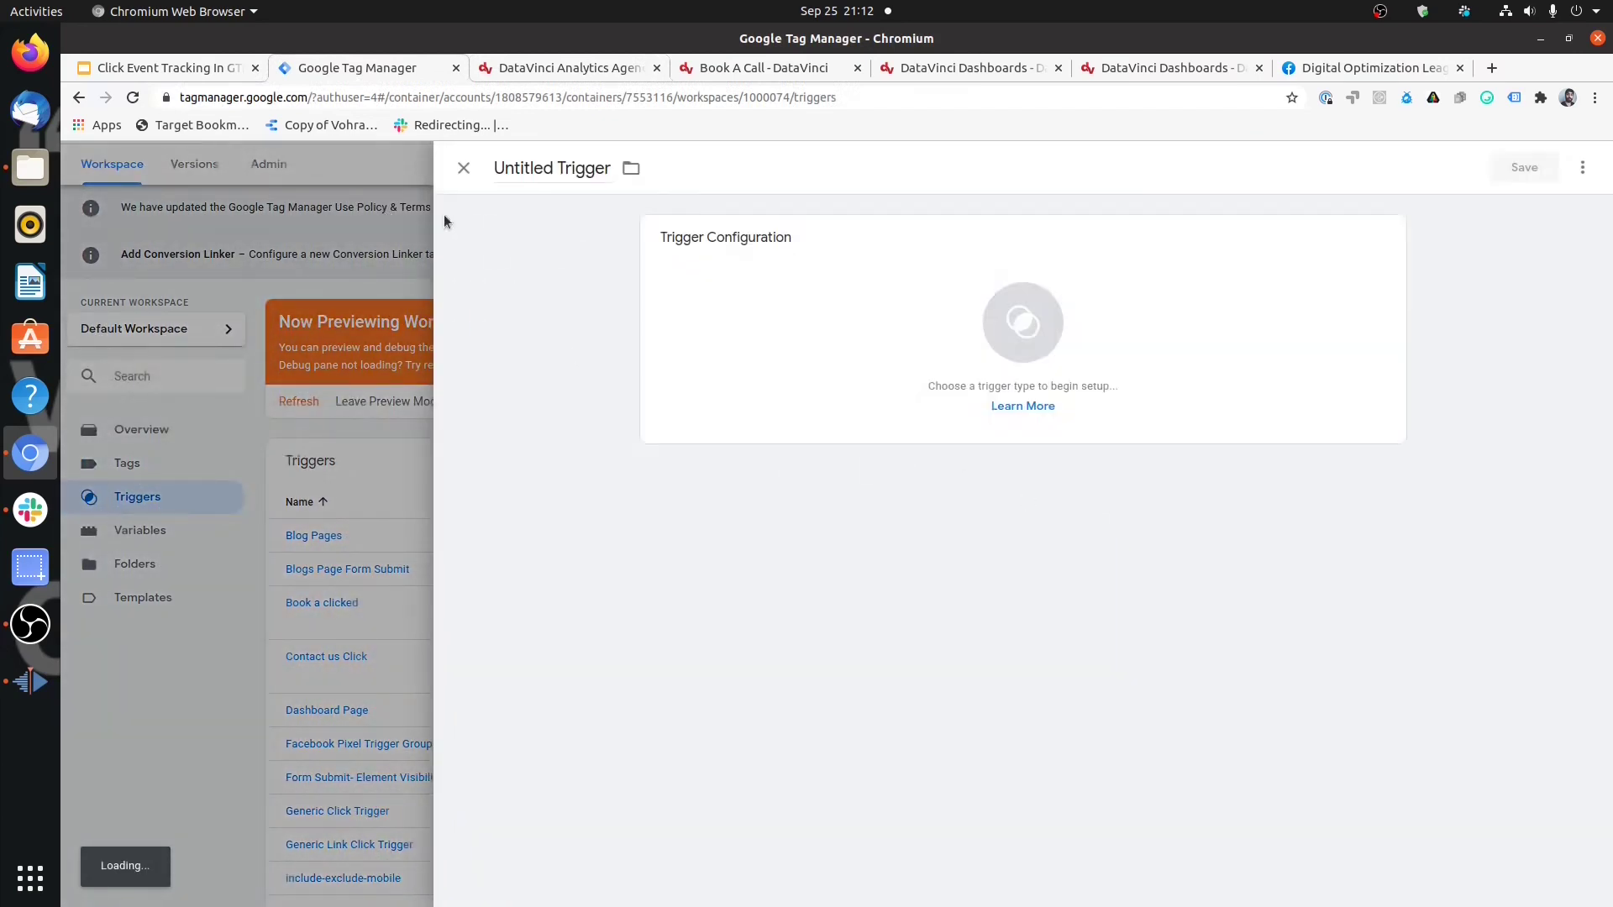
pyautogui.click(517, 171)
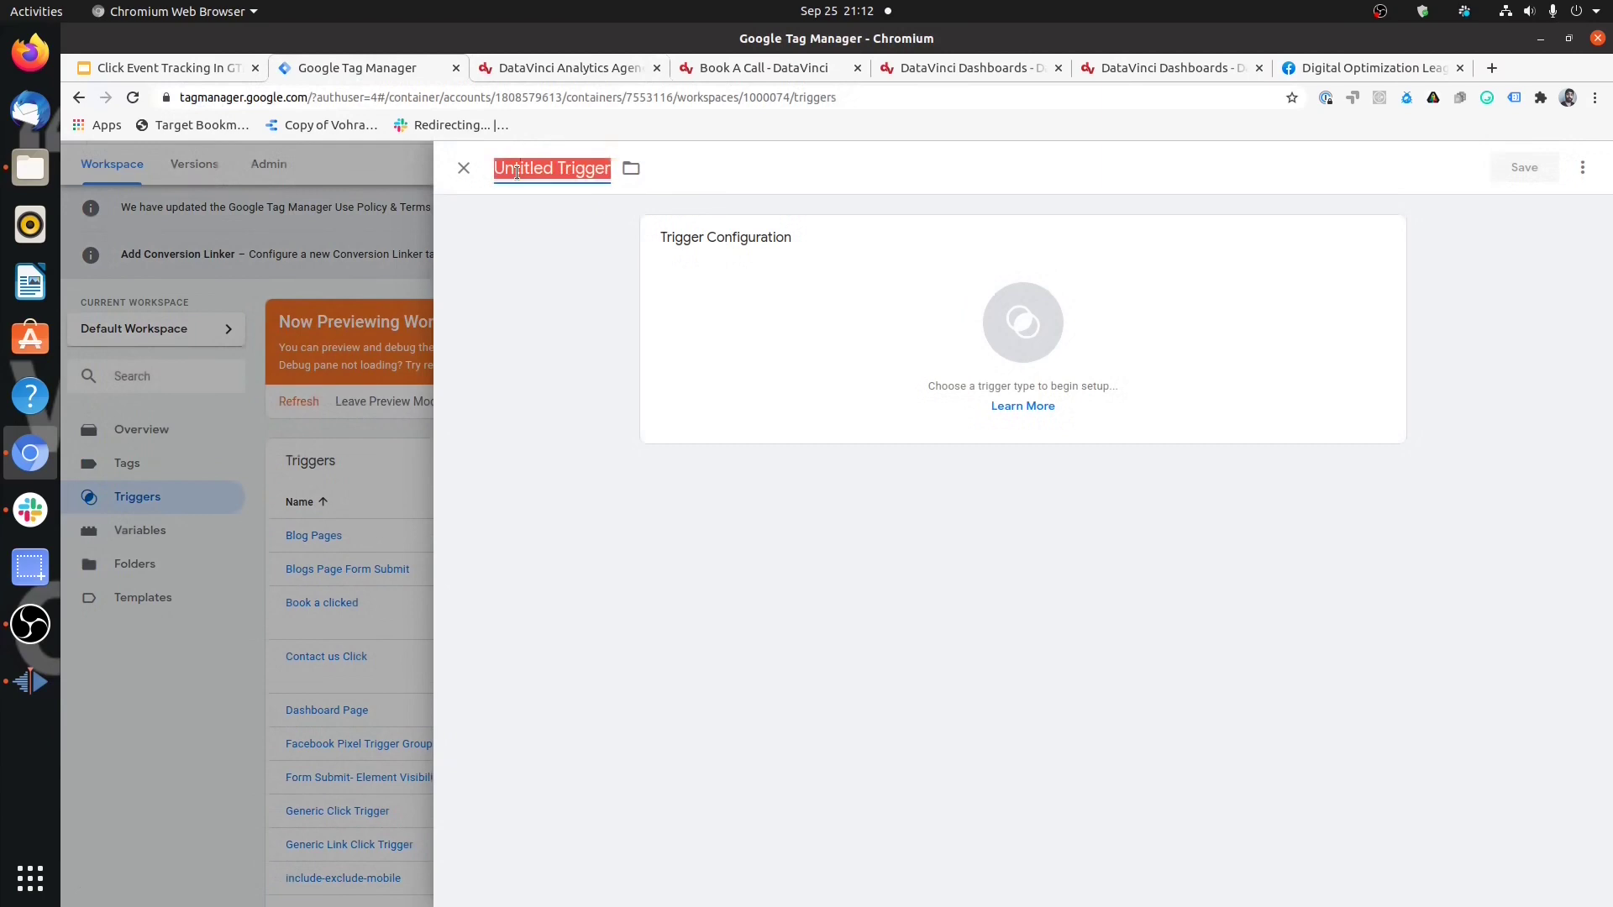
pyautogui.write('Book A Call')
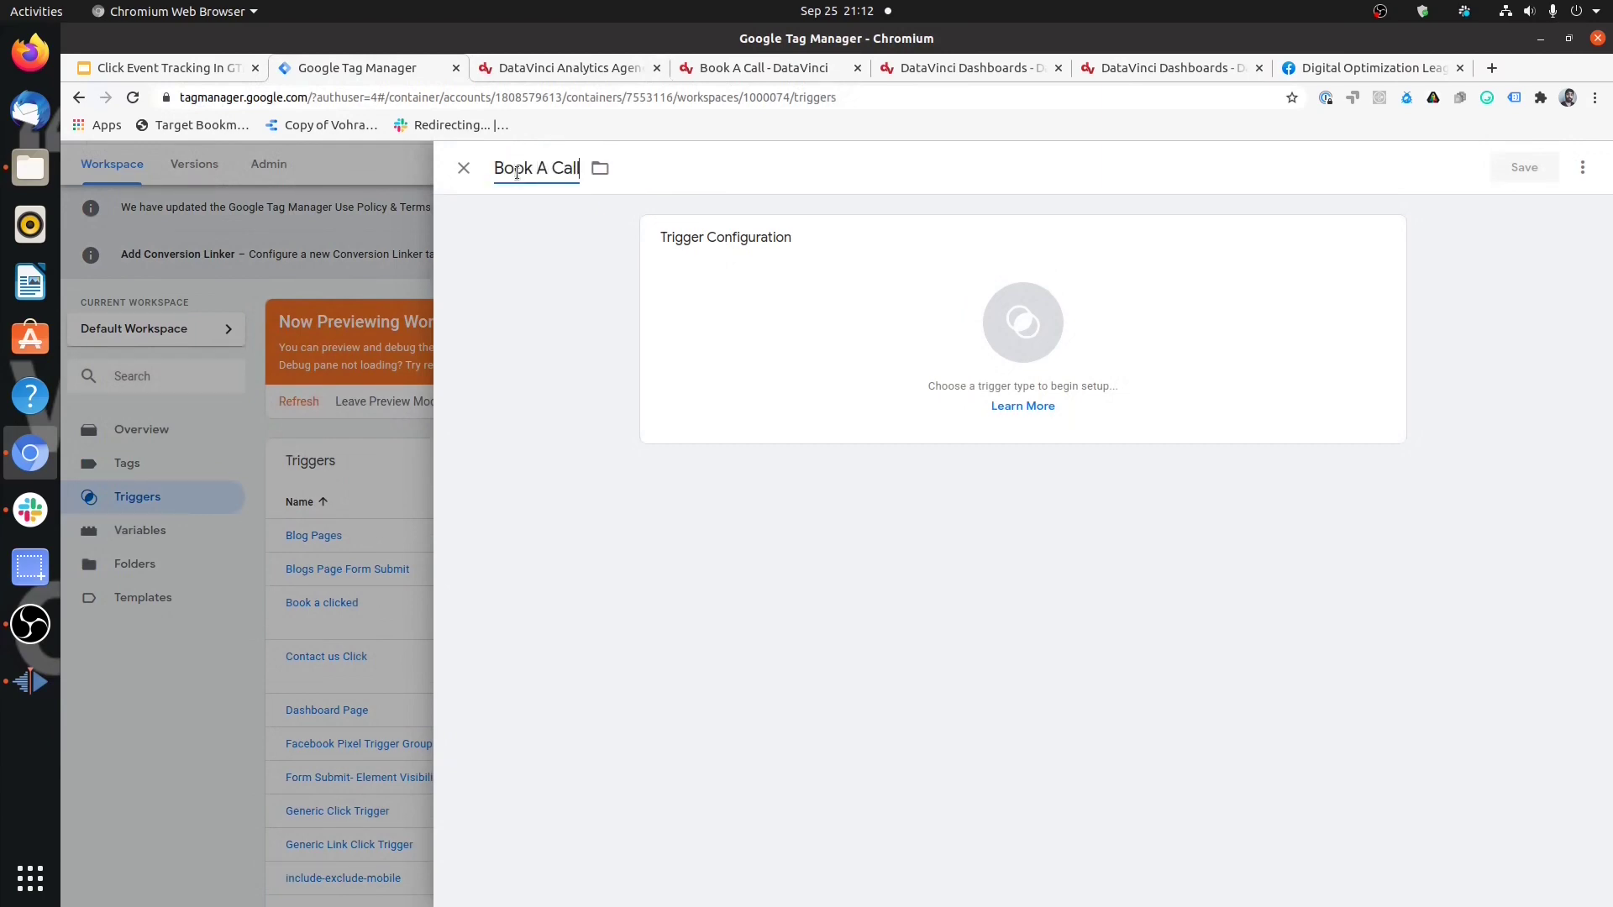
pyautogui.click(684, 294)
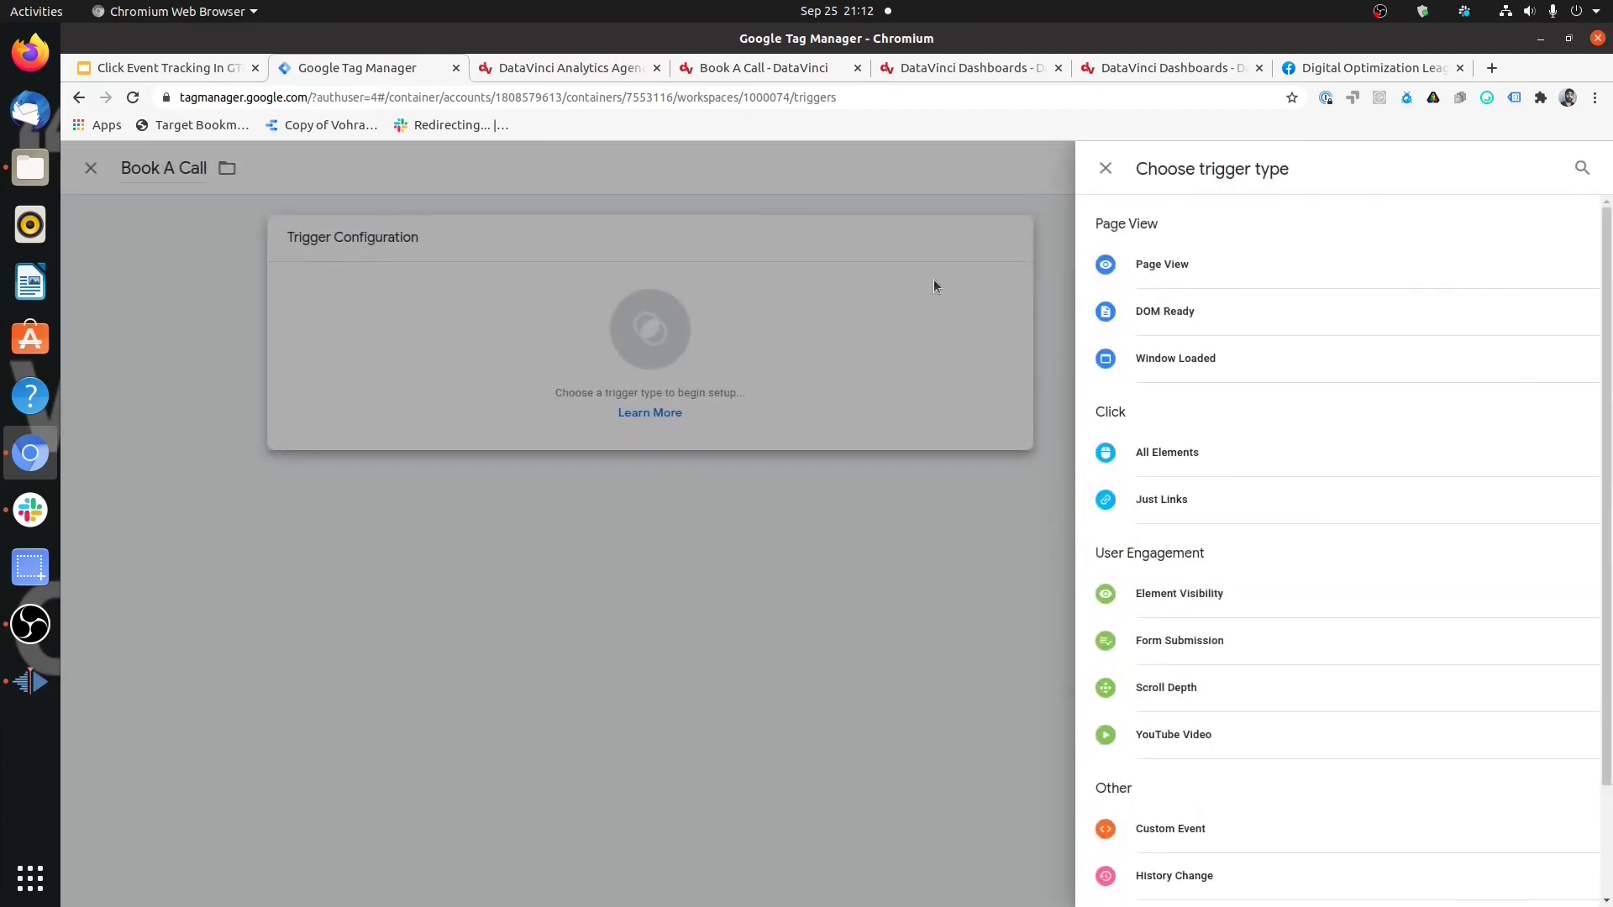
pyautogui.click(1222, 494)
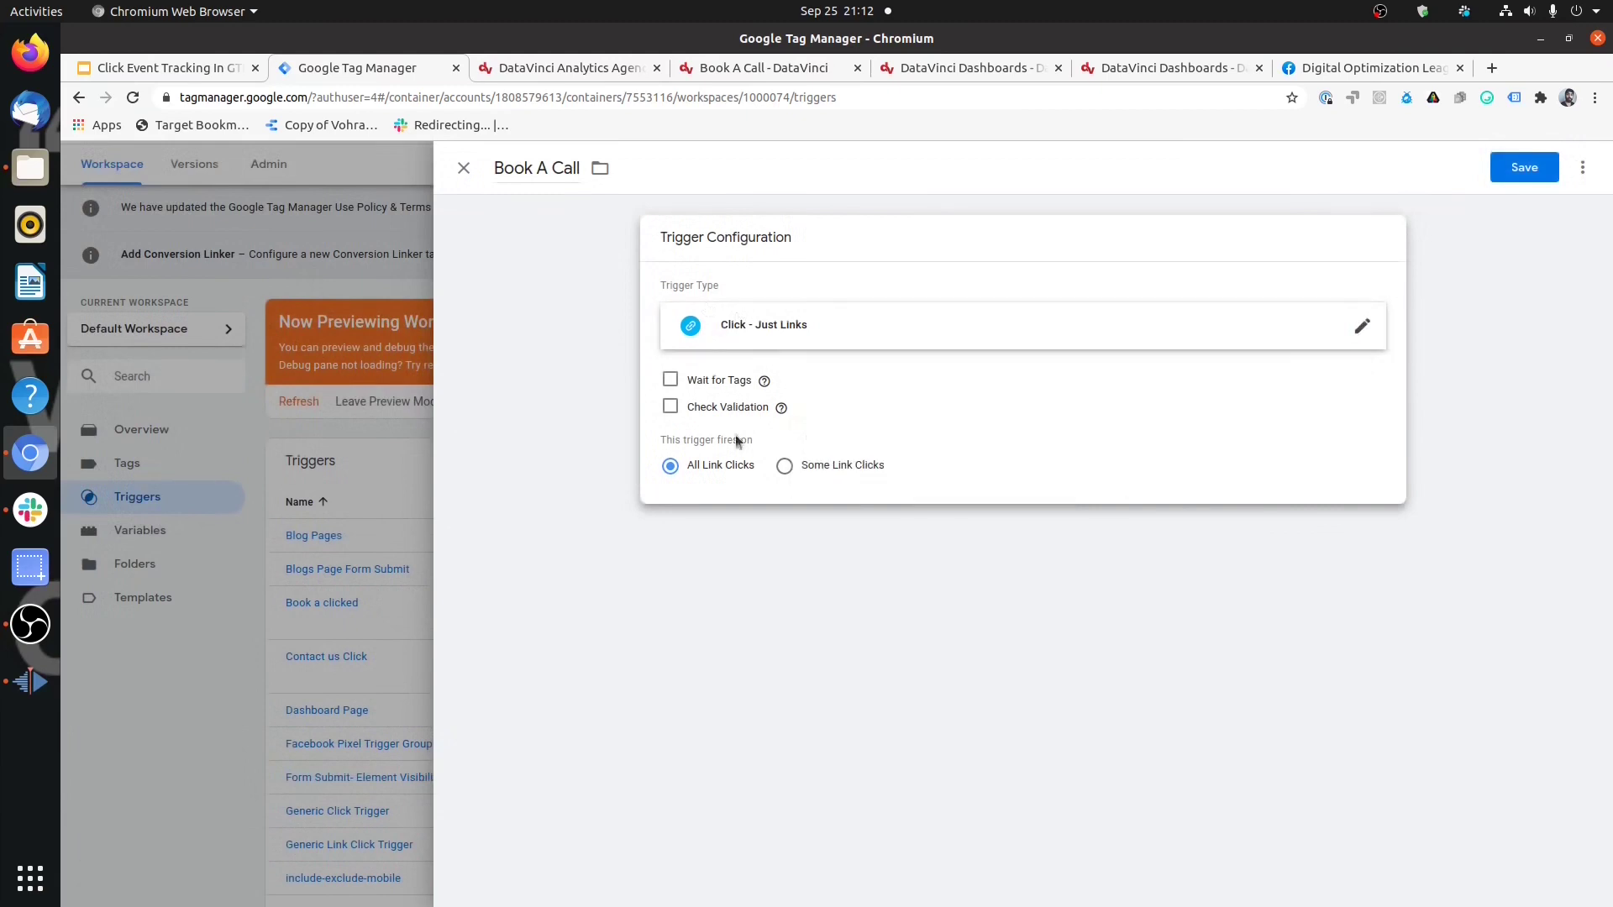
# Step: Restrict the trigger to some link clicks where Click Text contains "Book a Call", checking the recorded text on the site, and save it
pyautogui.click(793, 475)
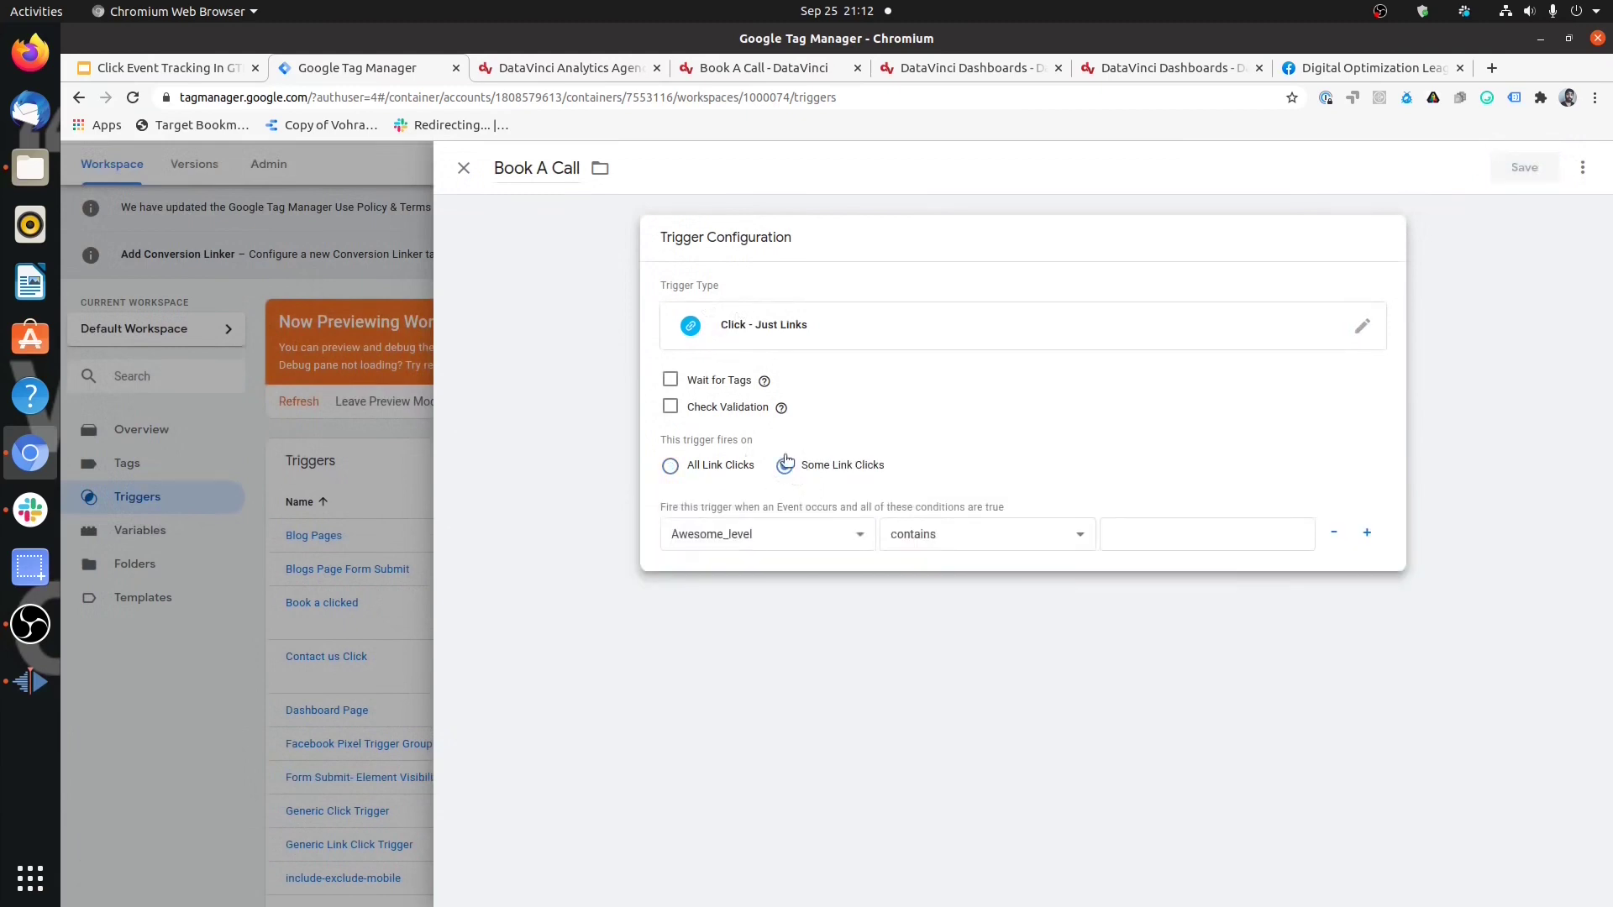
pyautogui.click(782, 534)
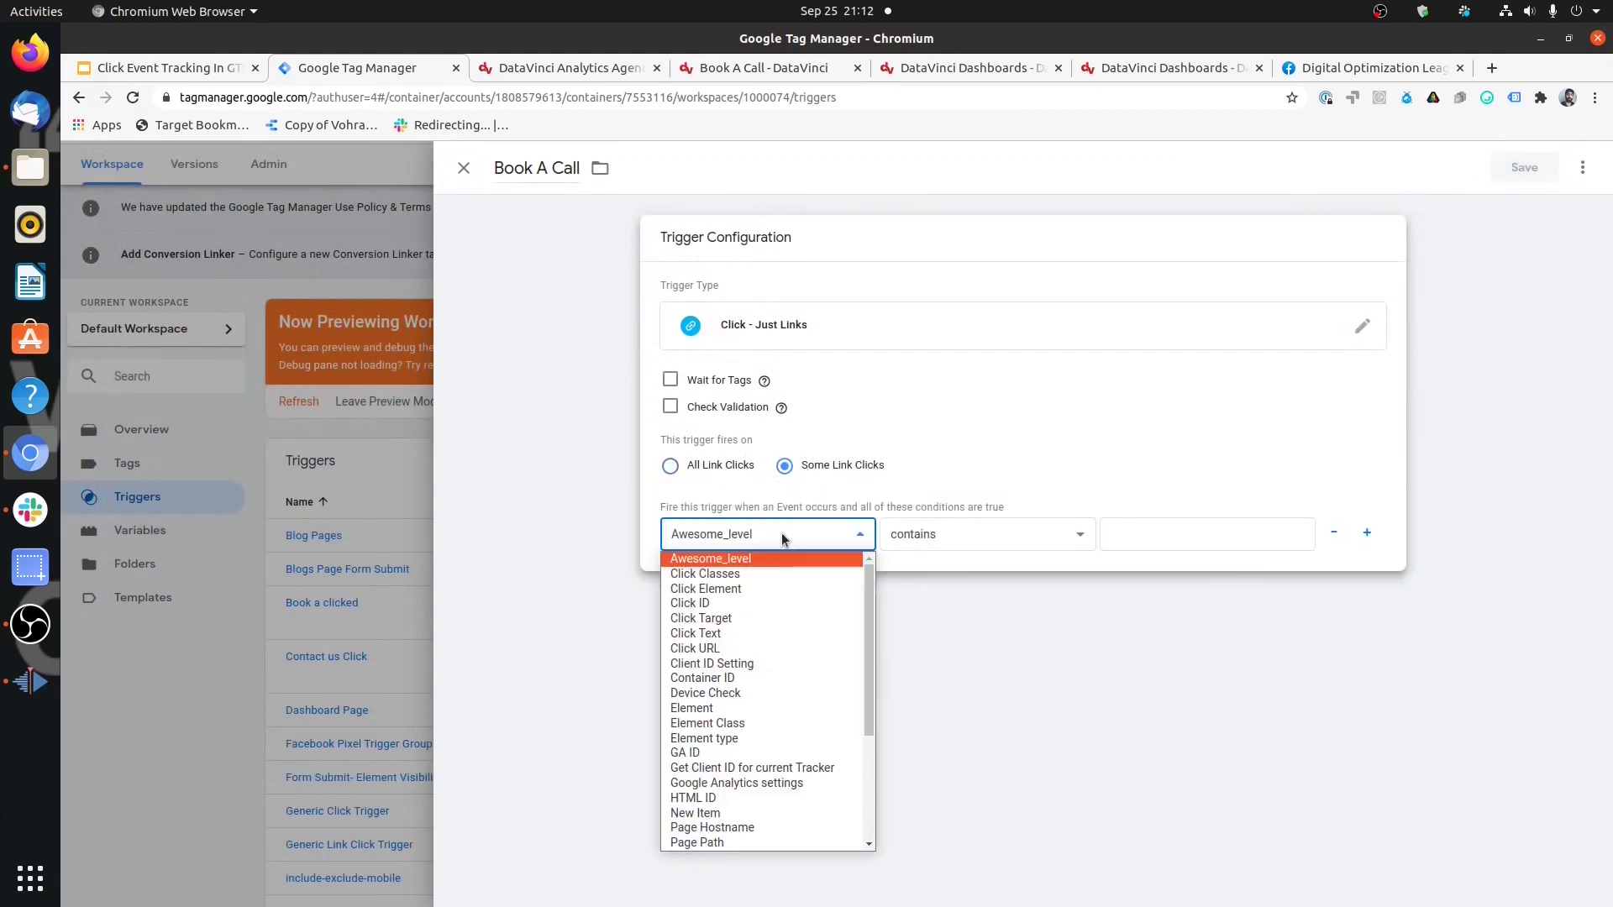
pyautogui.click(765, 635)
pyautogui.click(1109, 538)
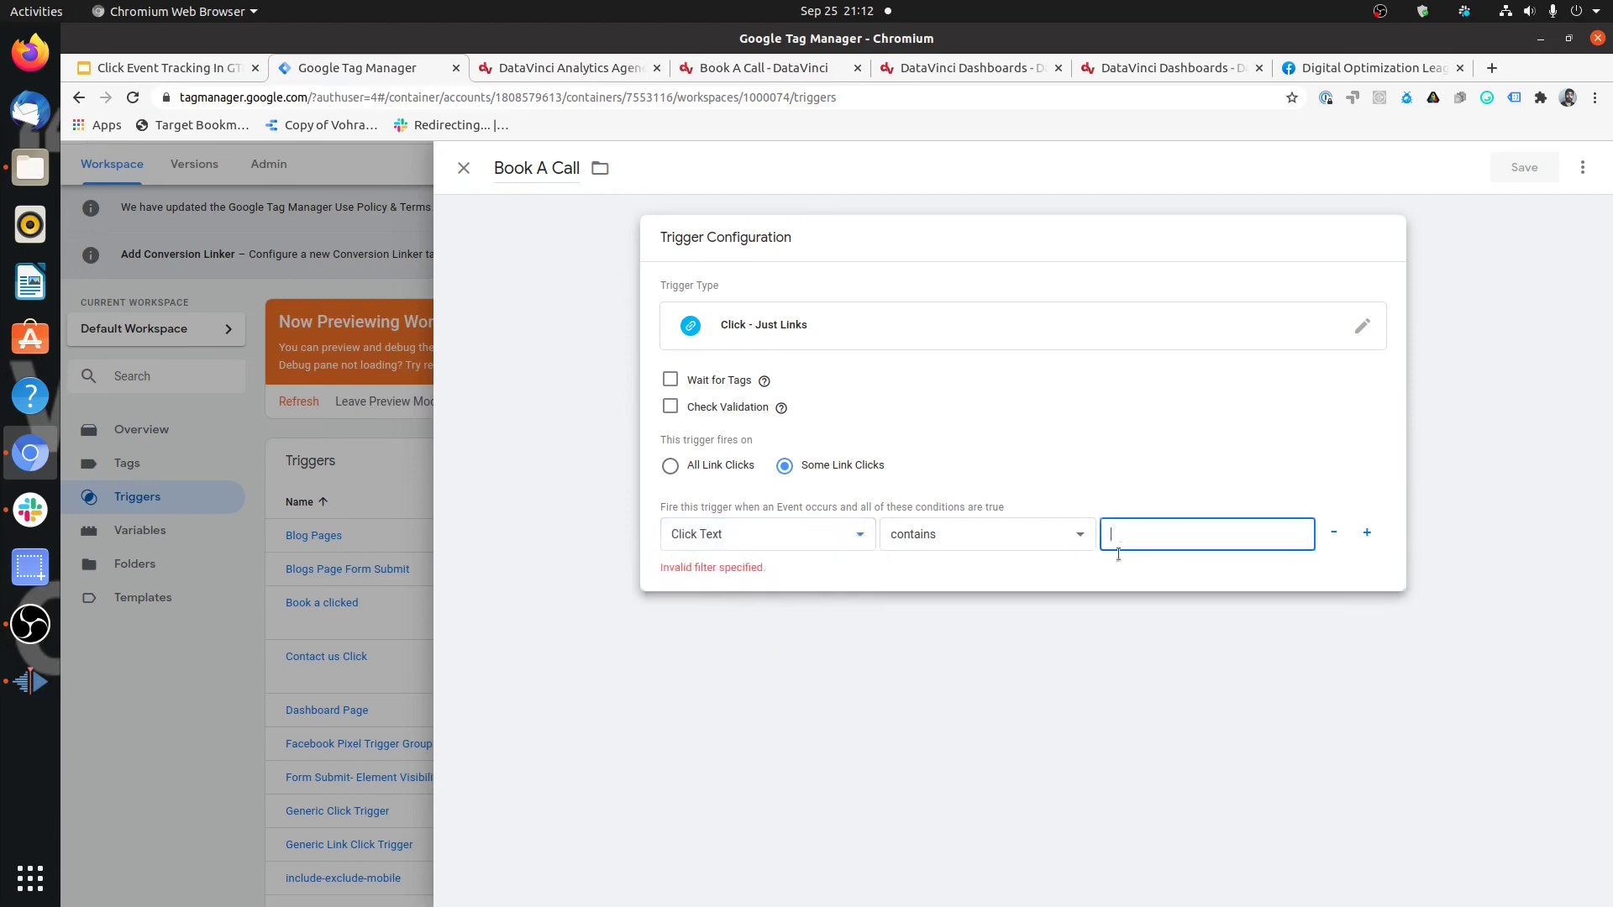
pyautogui.write('Book')
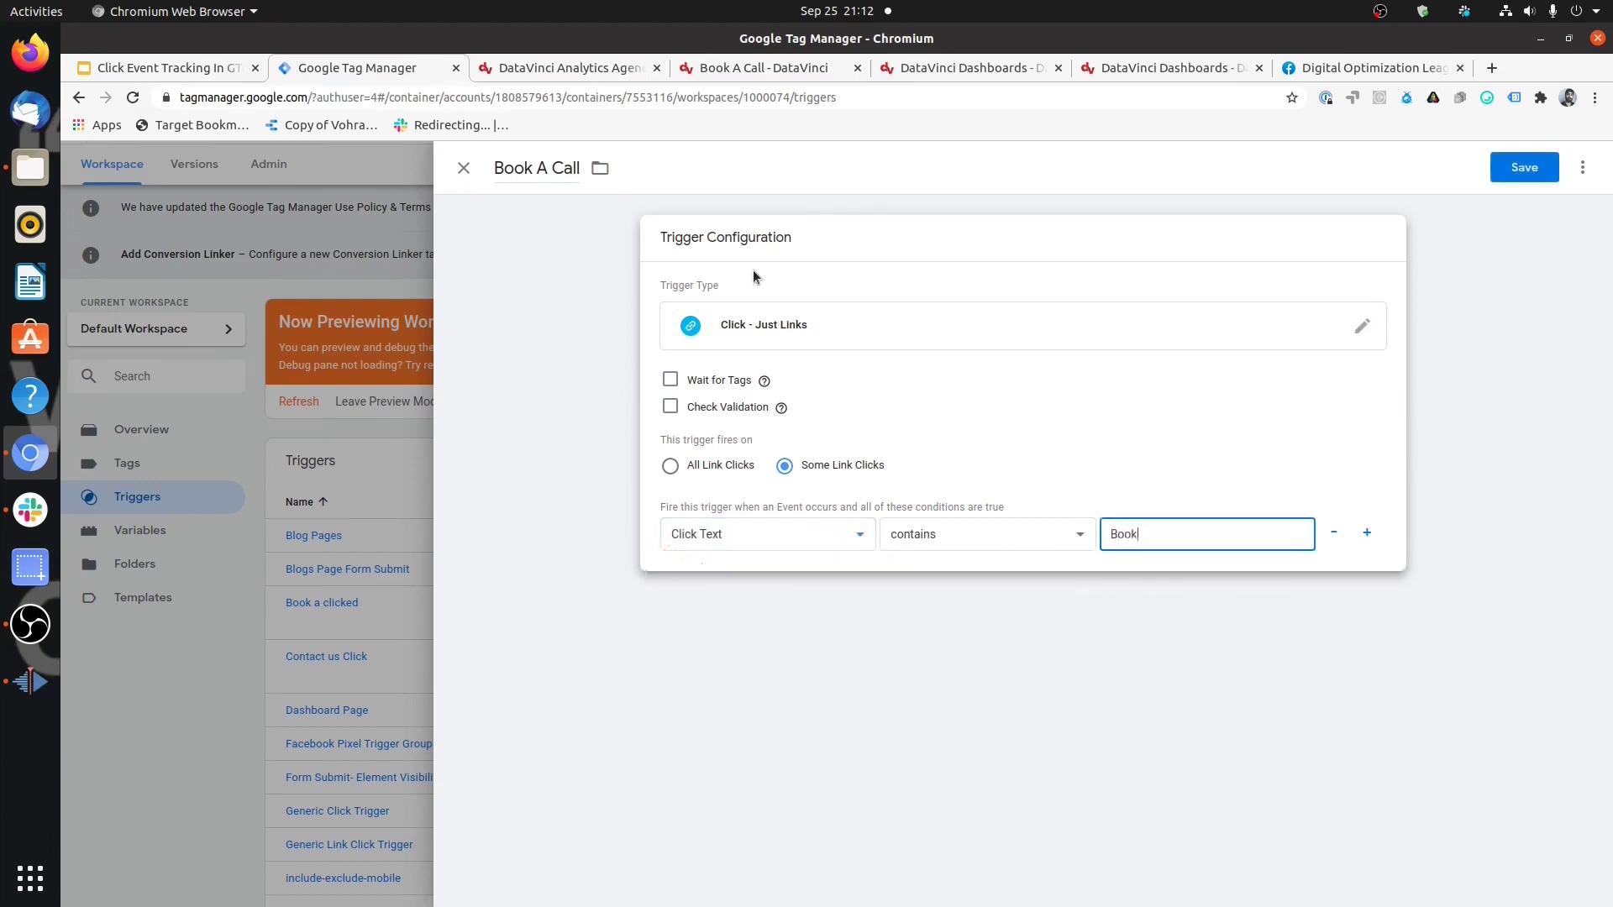
pyautogui.click(542, 64)
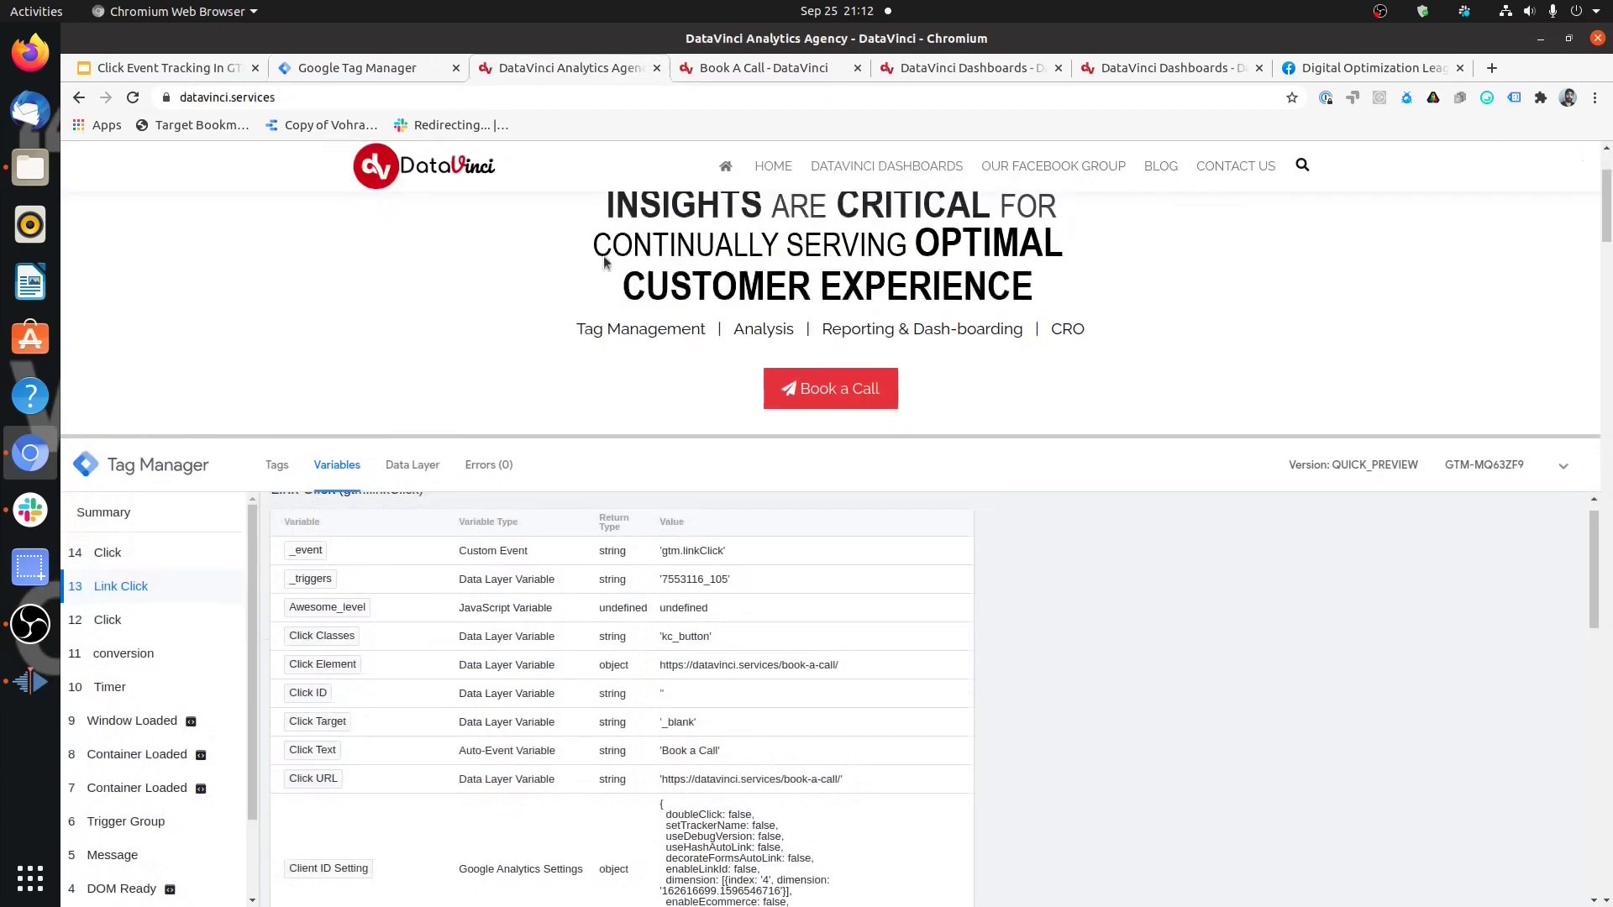
pyautogui.click(379, 73)
pyautogui.write('a Ca')
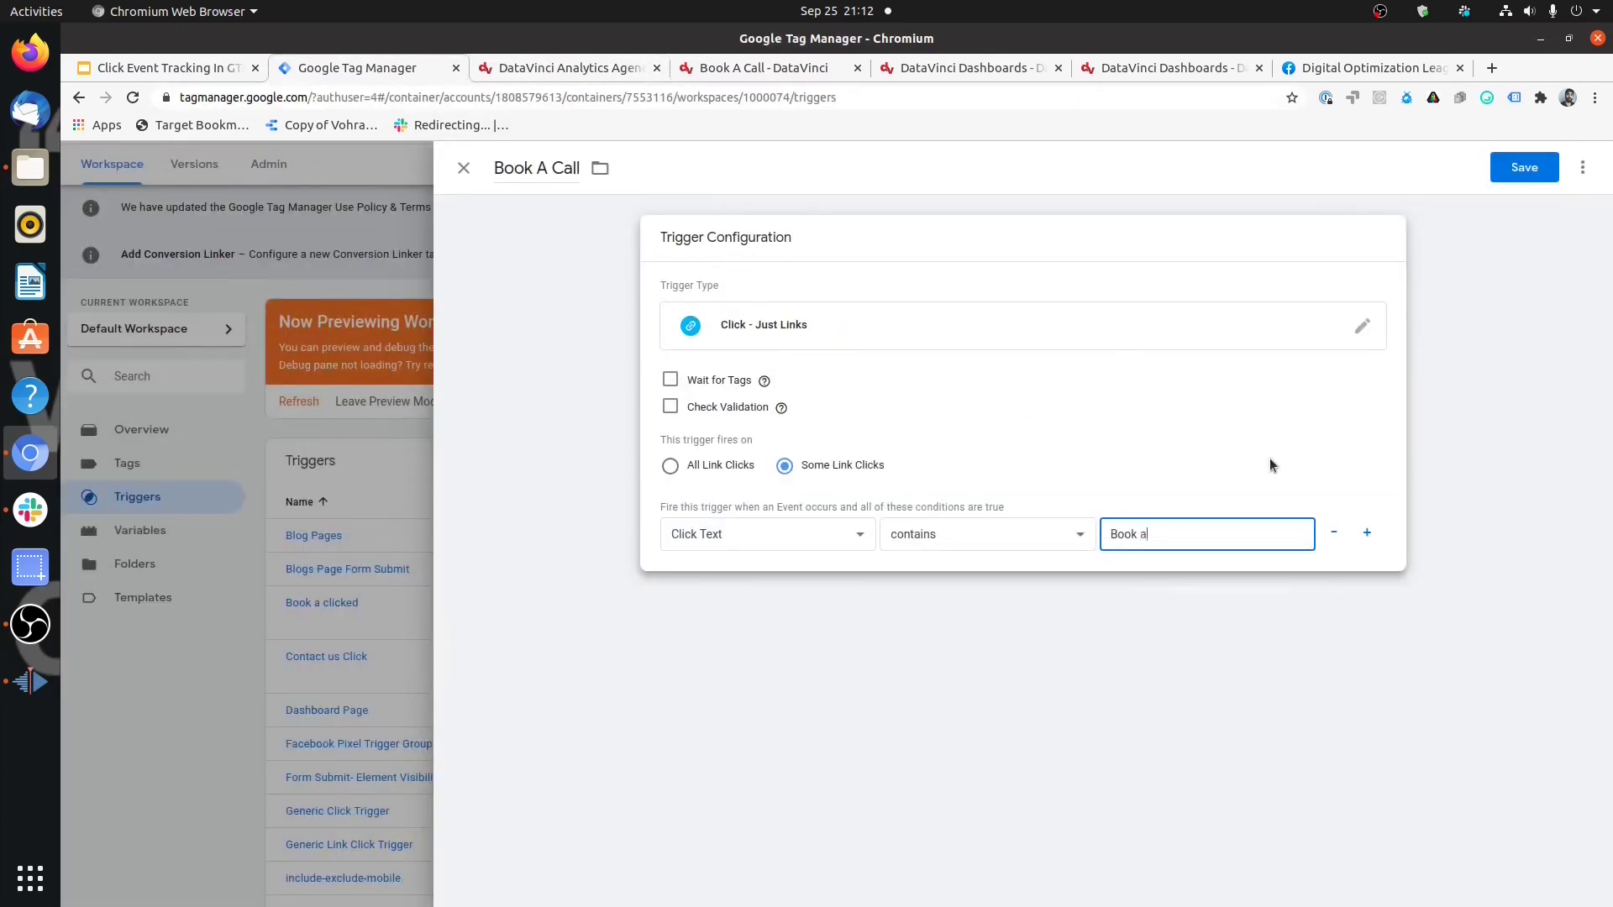
pyautogui.write('ll')
pyautogui.click(1551, 172)
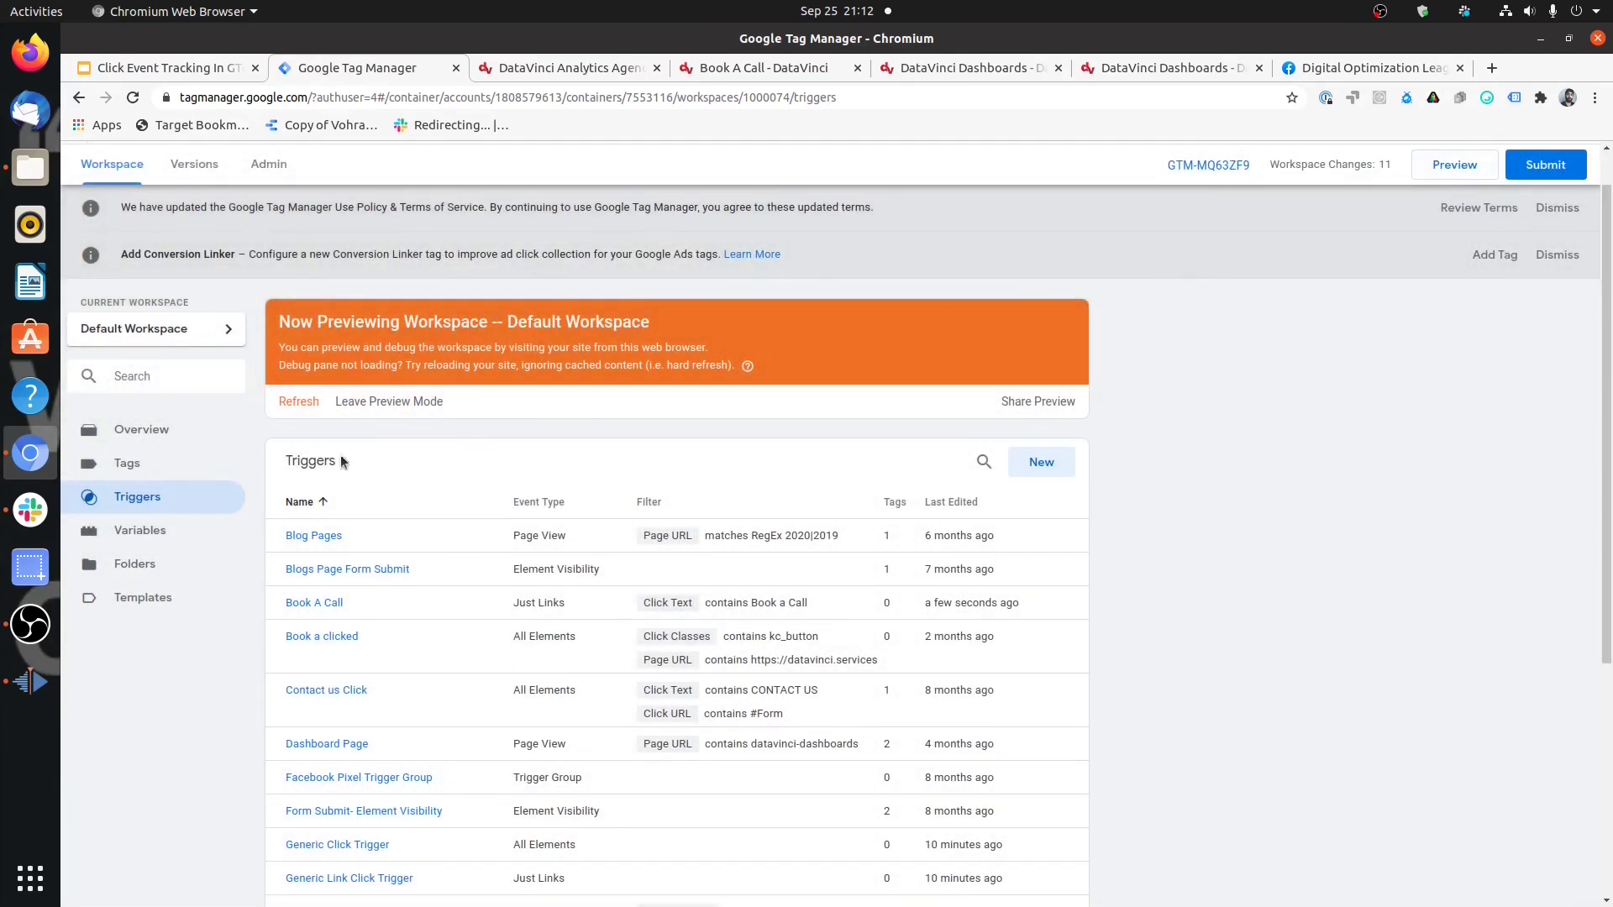
# Step: Refresh the workspace preview and reload the DataVinci home page to load the updated container
pyautogui.click(300, 401)
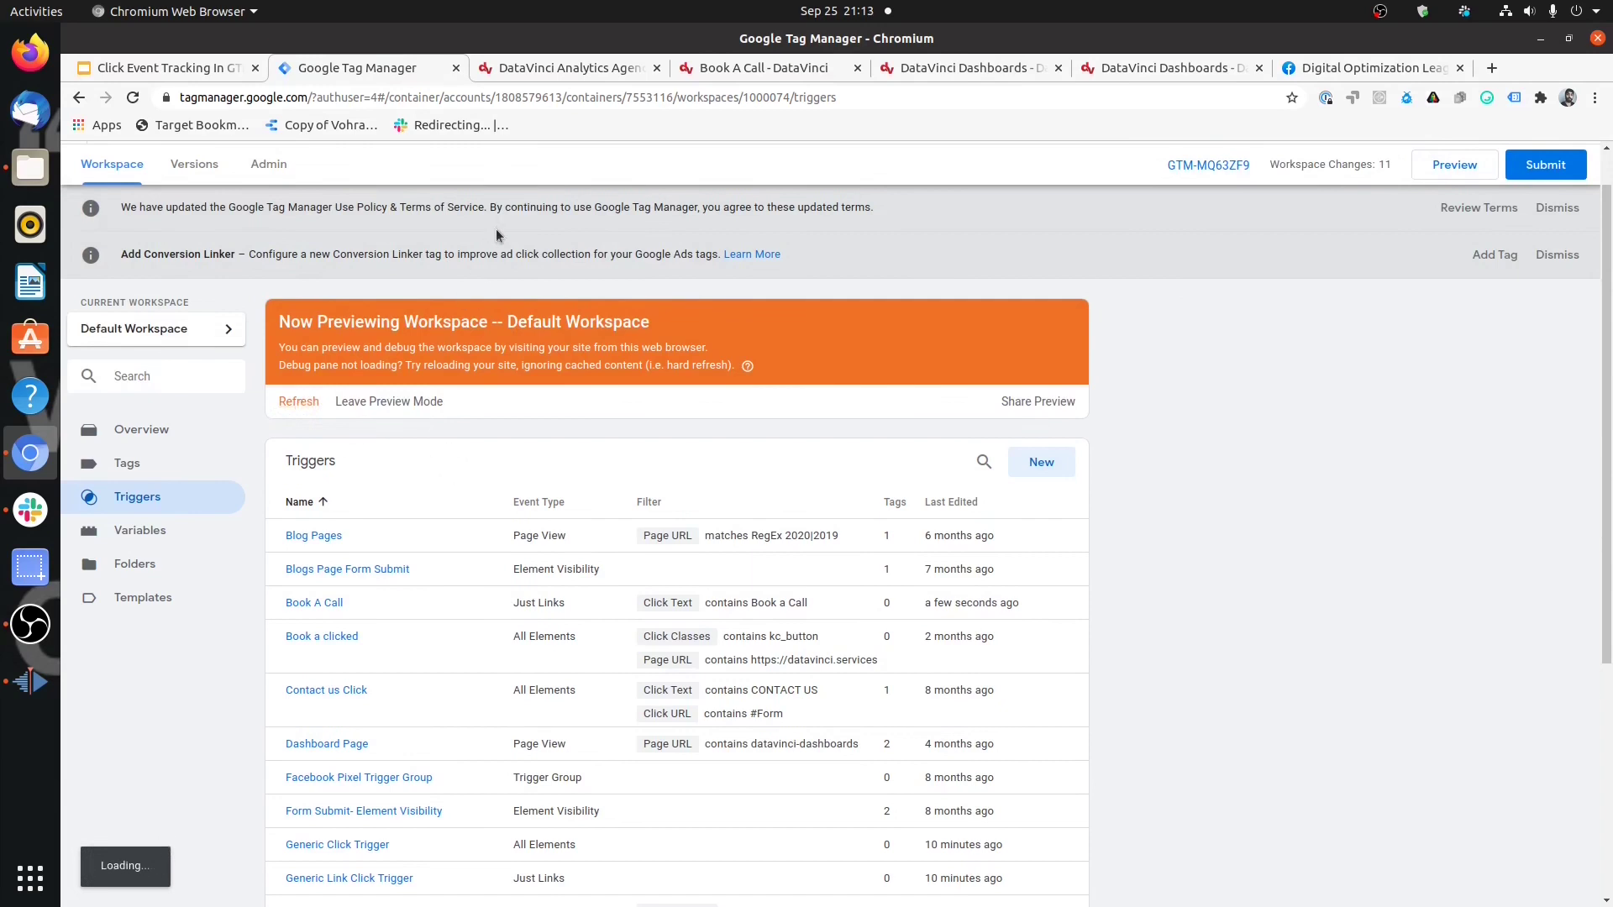
pyautogui.click(540, 60)
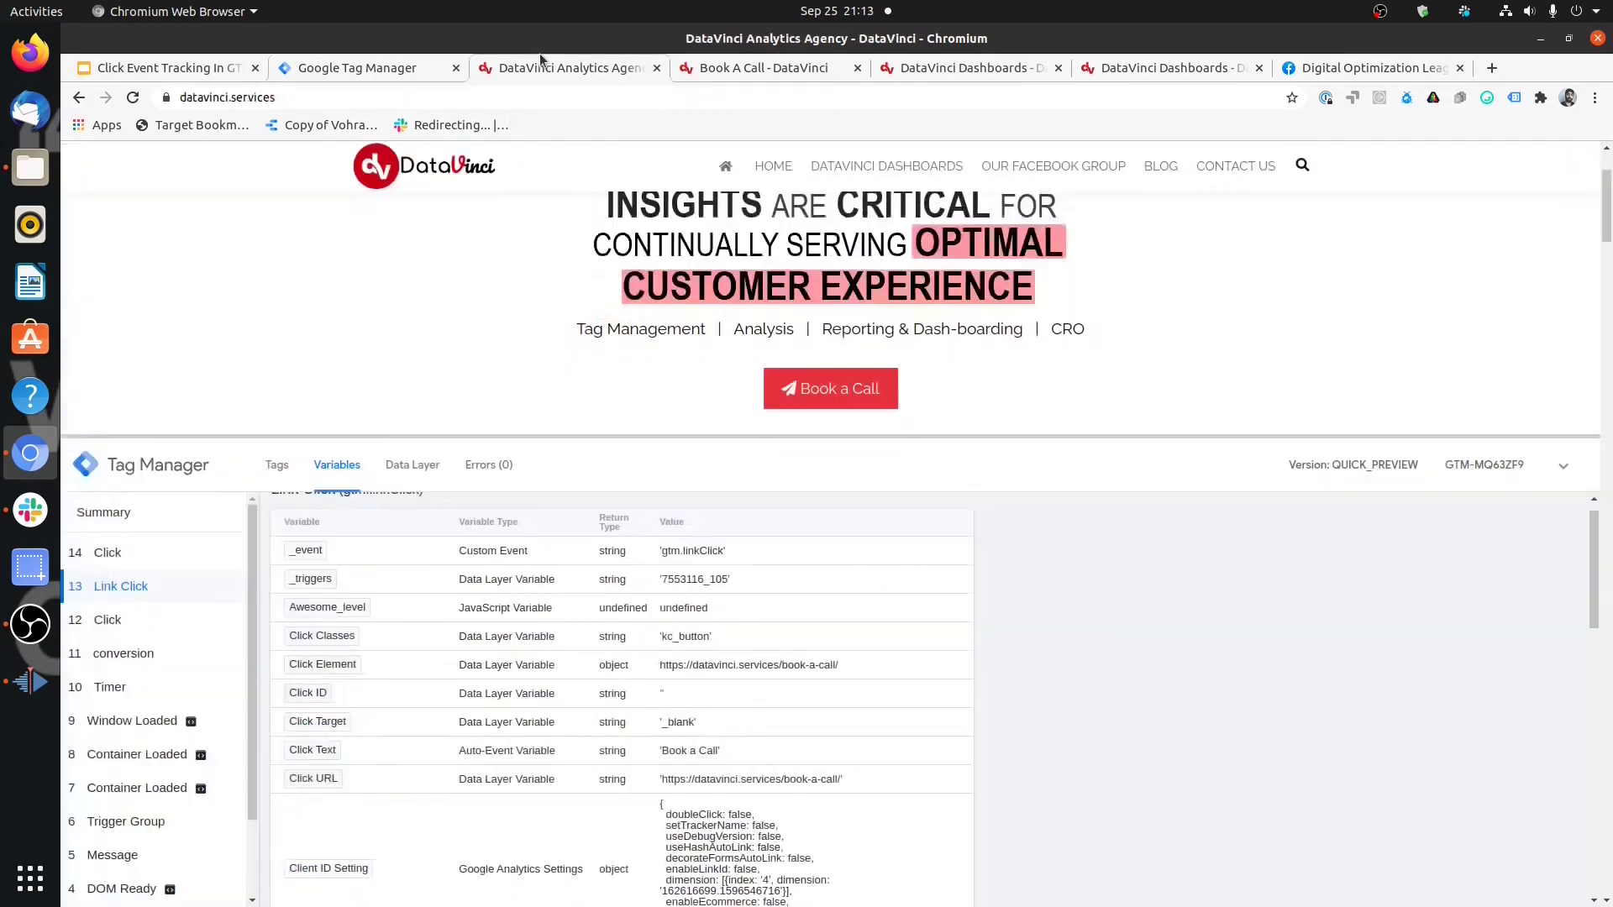
pyautogui.click(132, 98)
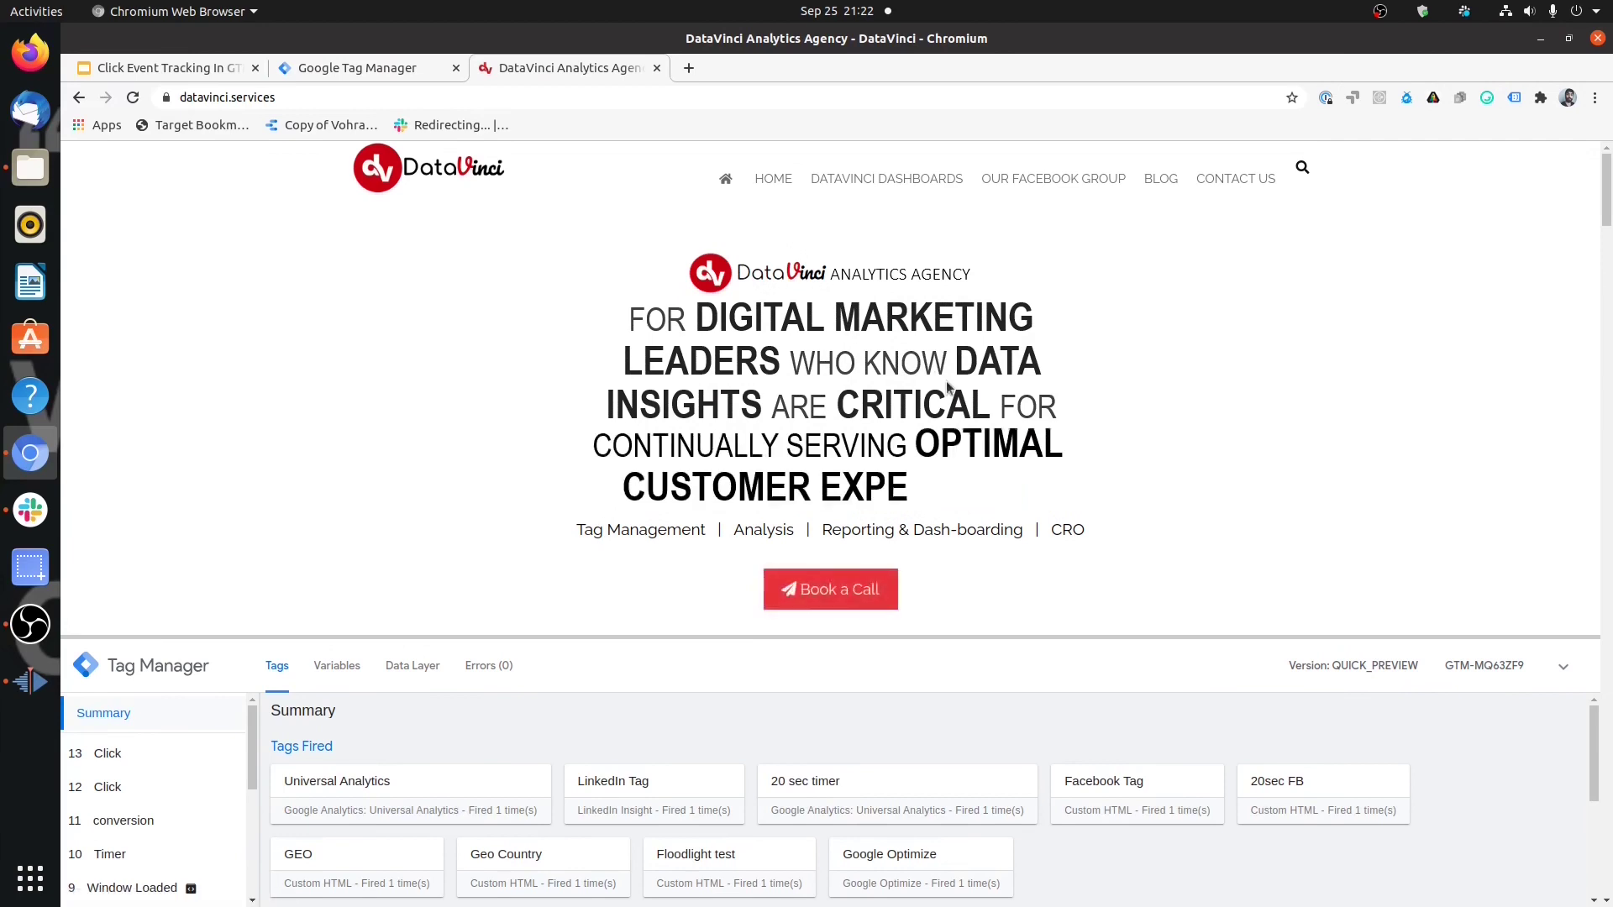
# Step: Produce a Click event on an empty area beside the home page's tools section and examine its variables in the enlarged debug pane
pyautogui.scroll(-3, 998, 411)
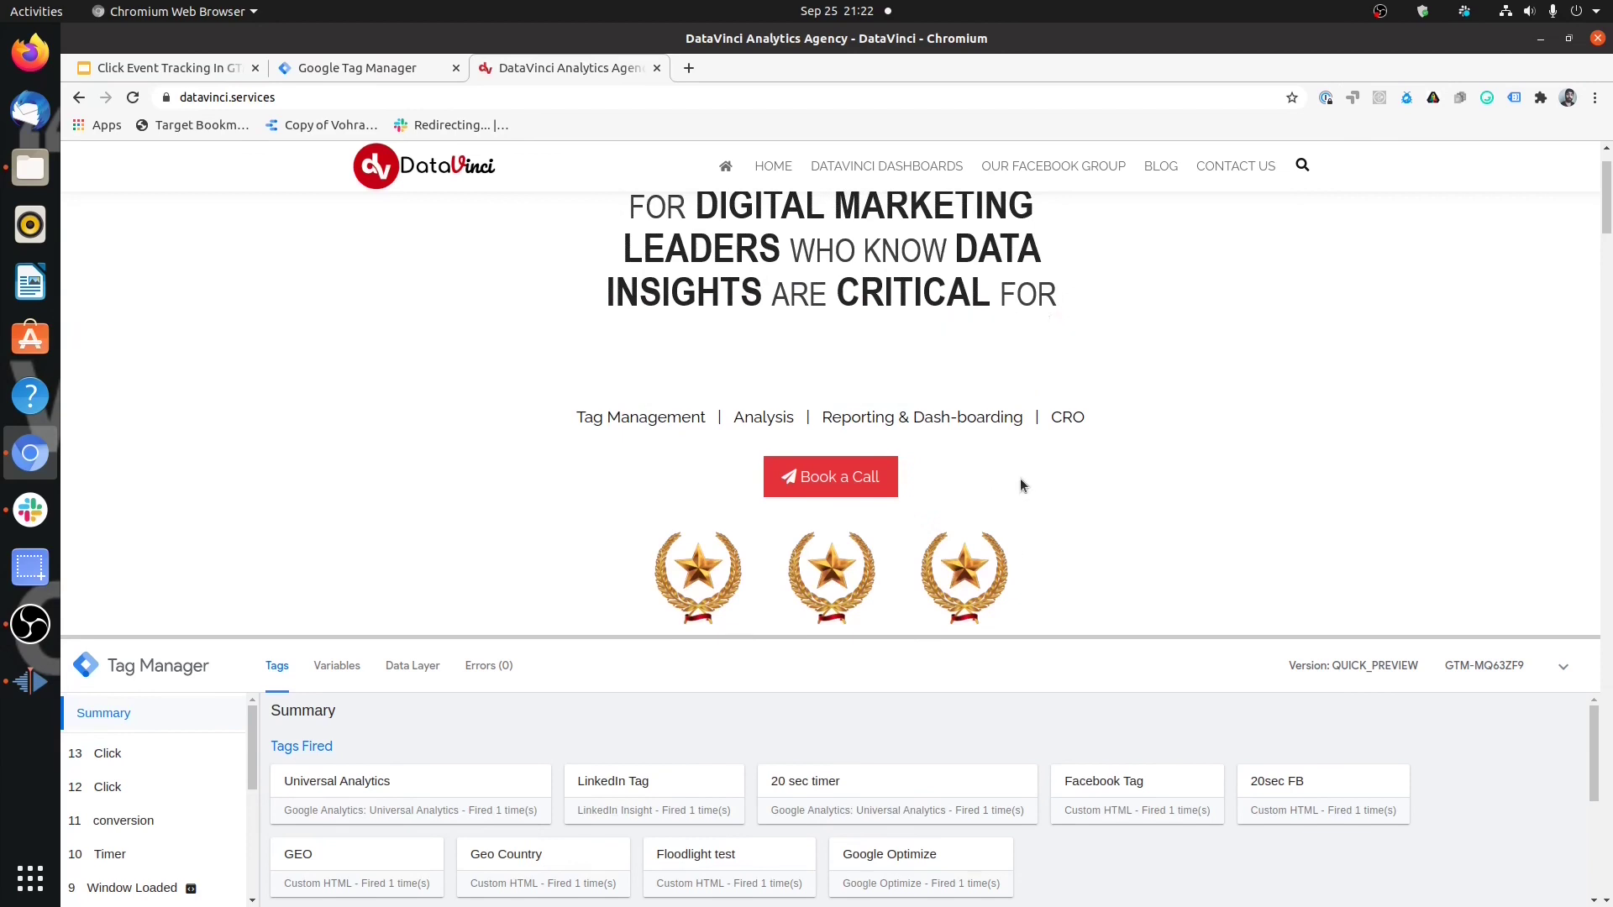
pyautogui.scroll(-4, 1244, 445)
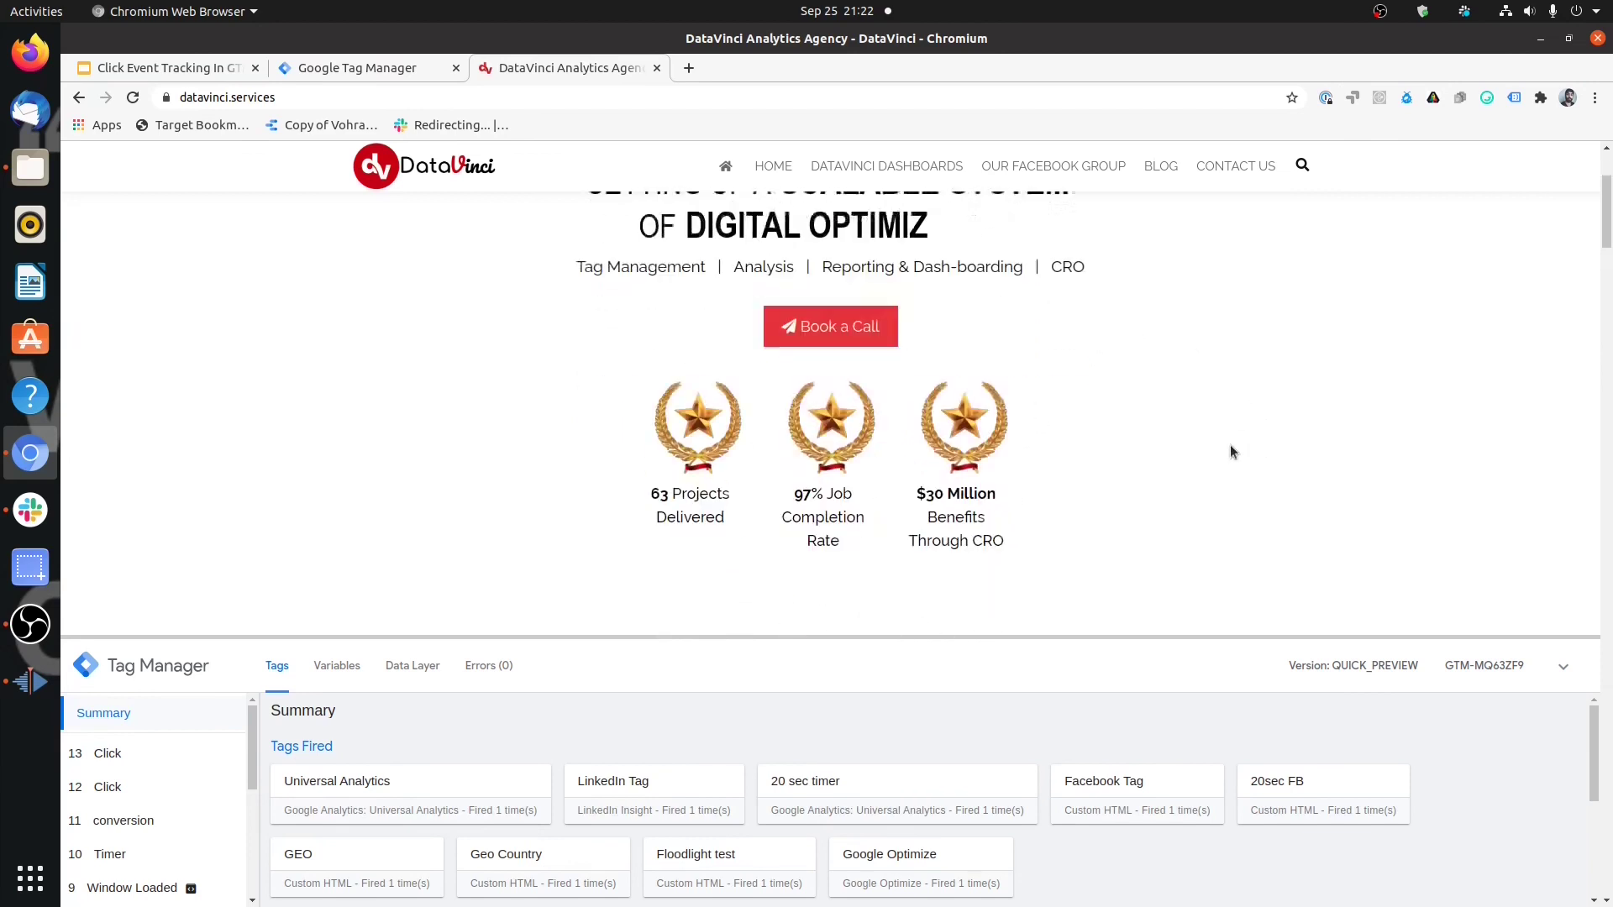
pyautogui.scroll(-3, 1217, 439)
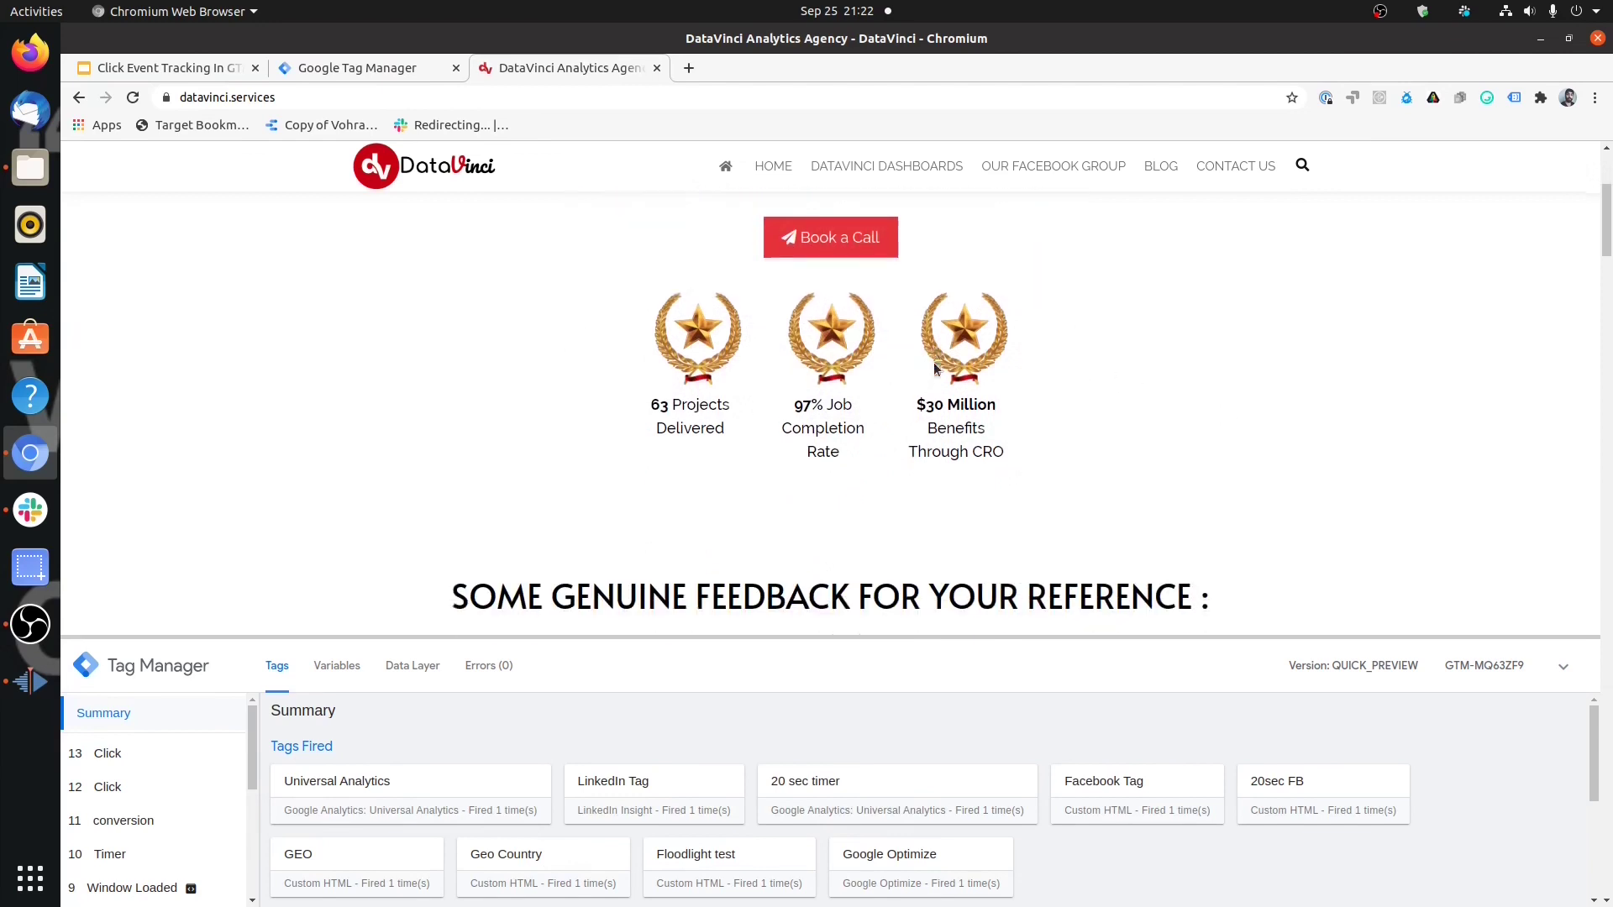
pyautogui.scroll(-15, 934, 370)
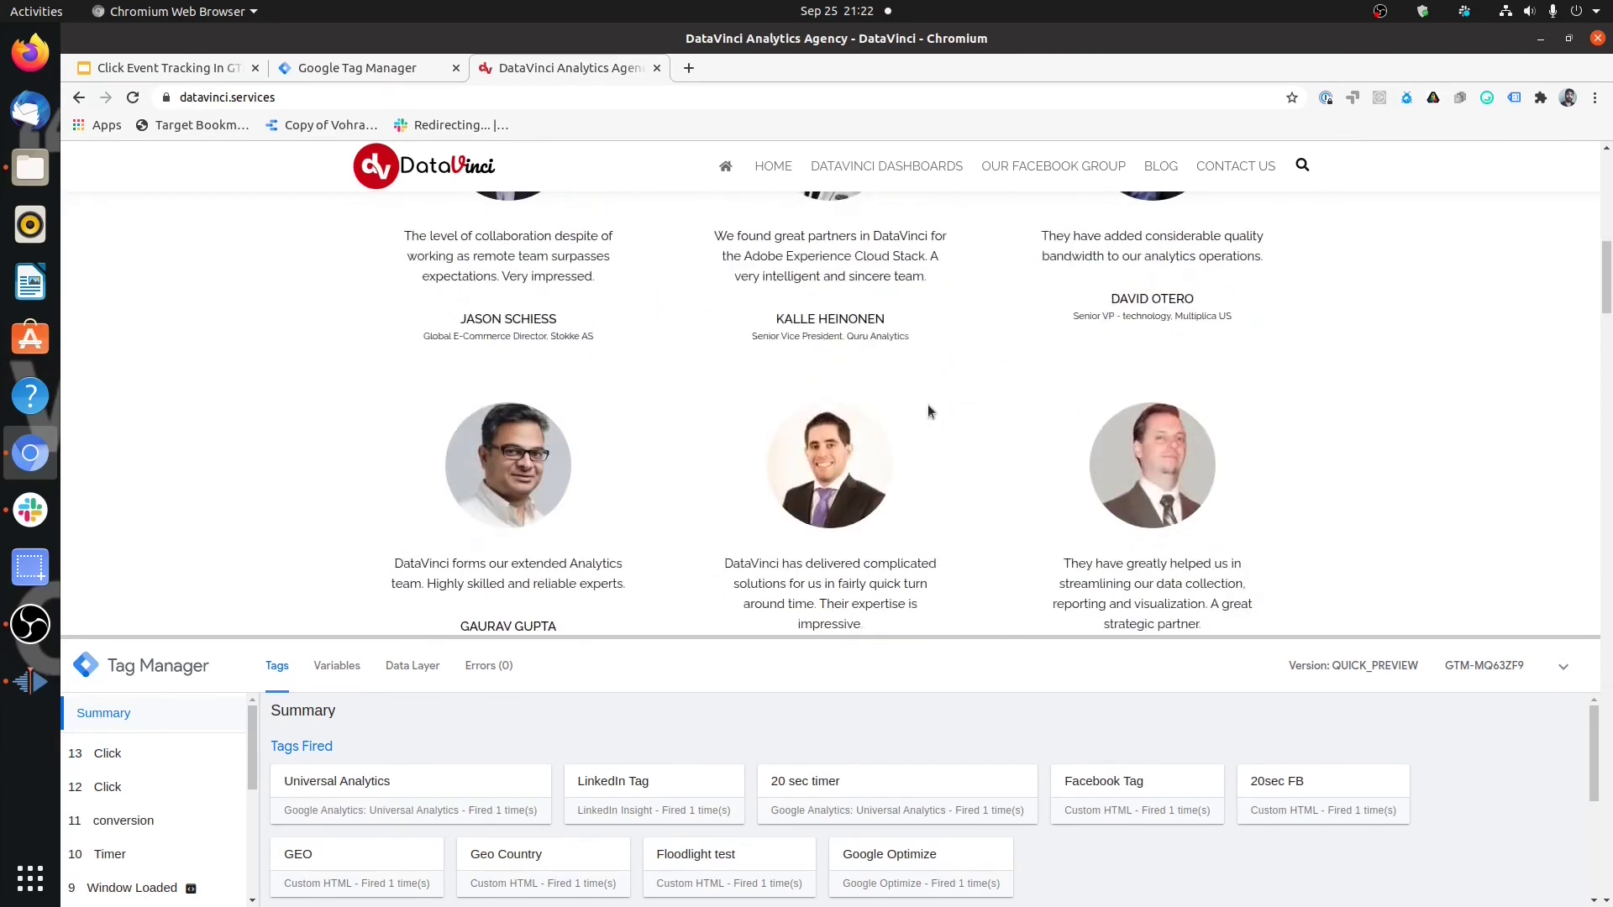
pyautogui.scroll(-5, 897, 427)
pyautogui.scroll(-5, 582, 375)
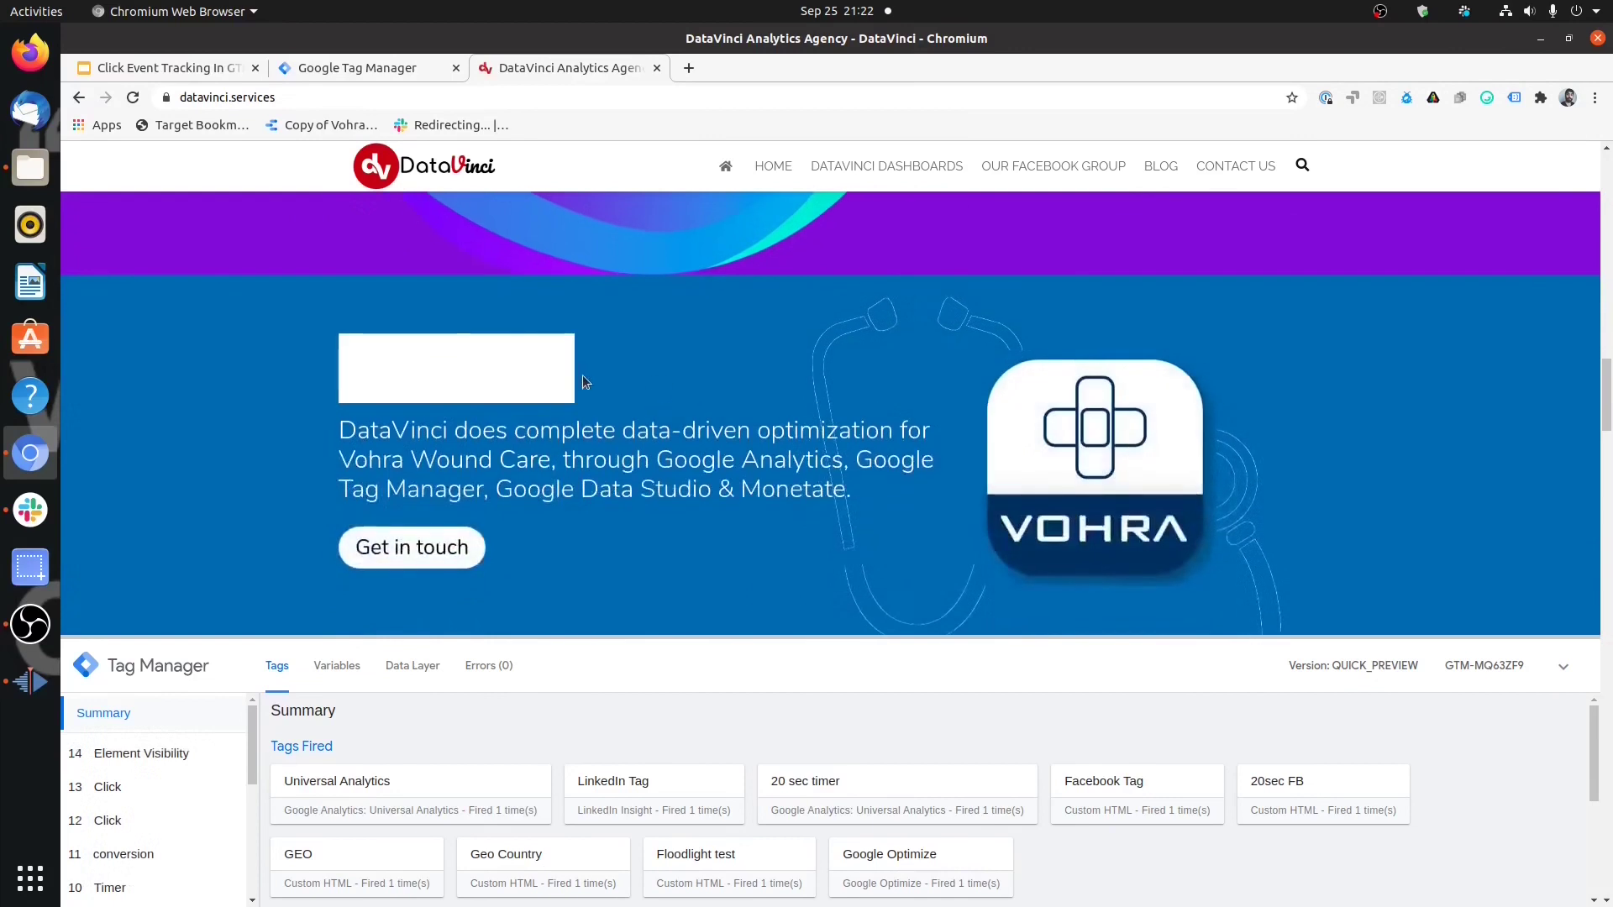
pyautogui.scroll(-3, 580, 379)
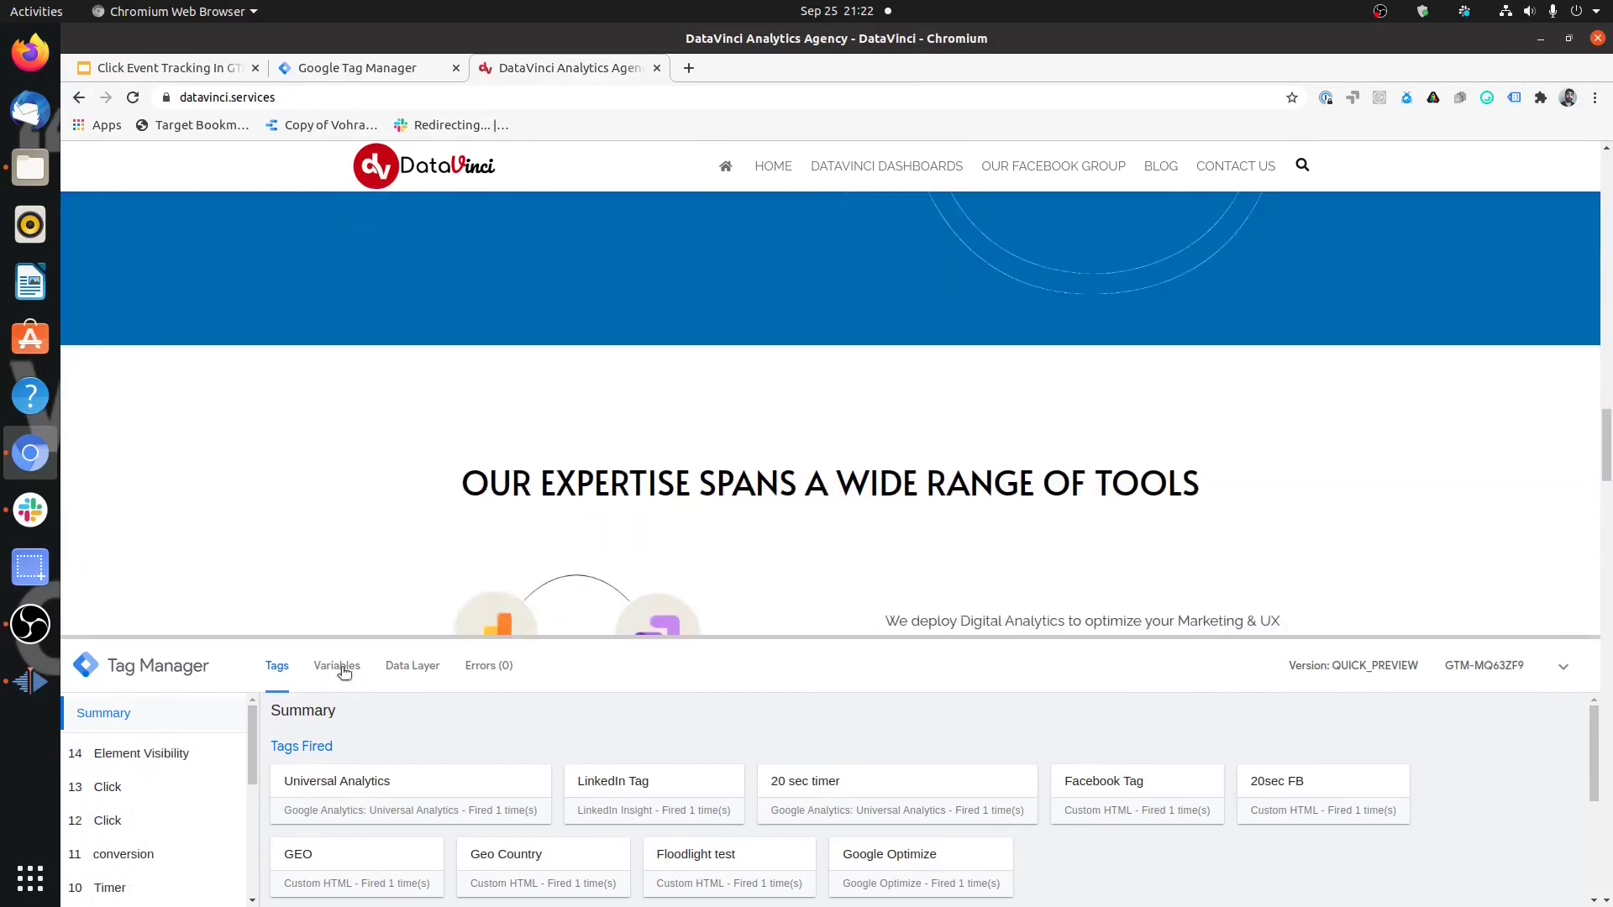
pyautogui.click(336, 666)
pyautogui.click(505, 536)
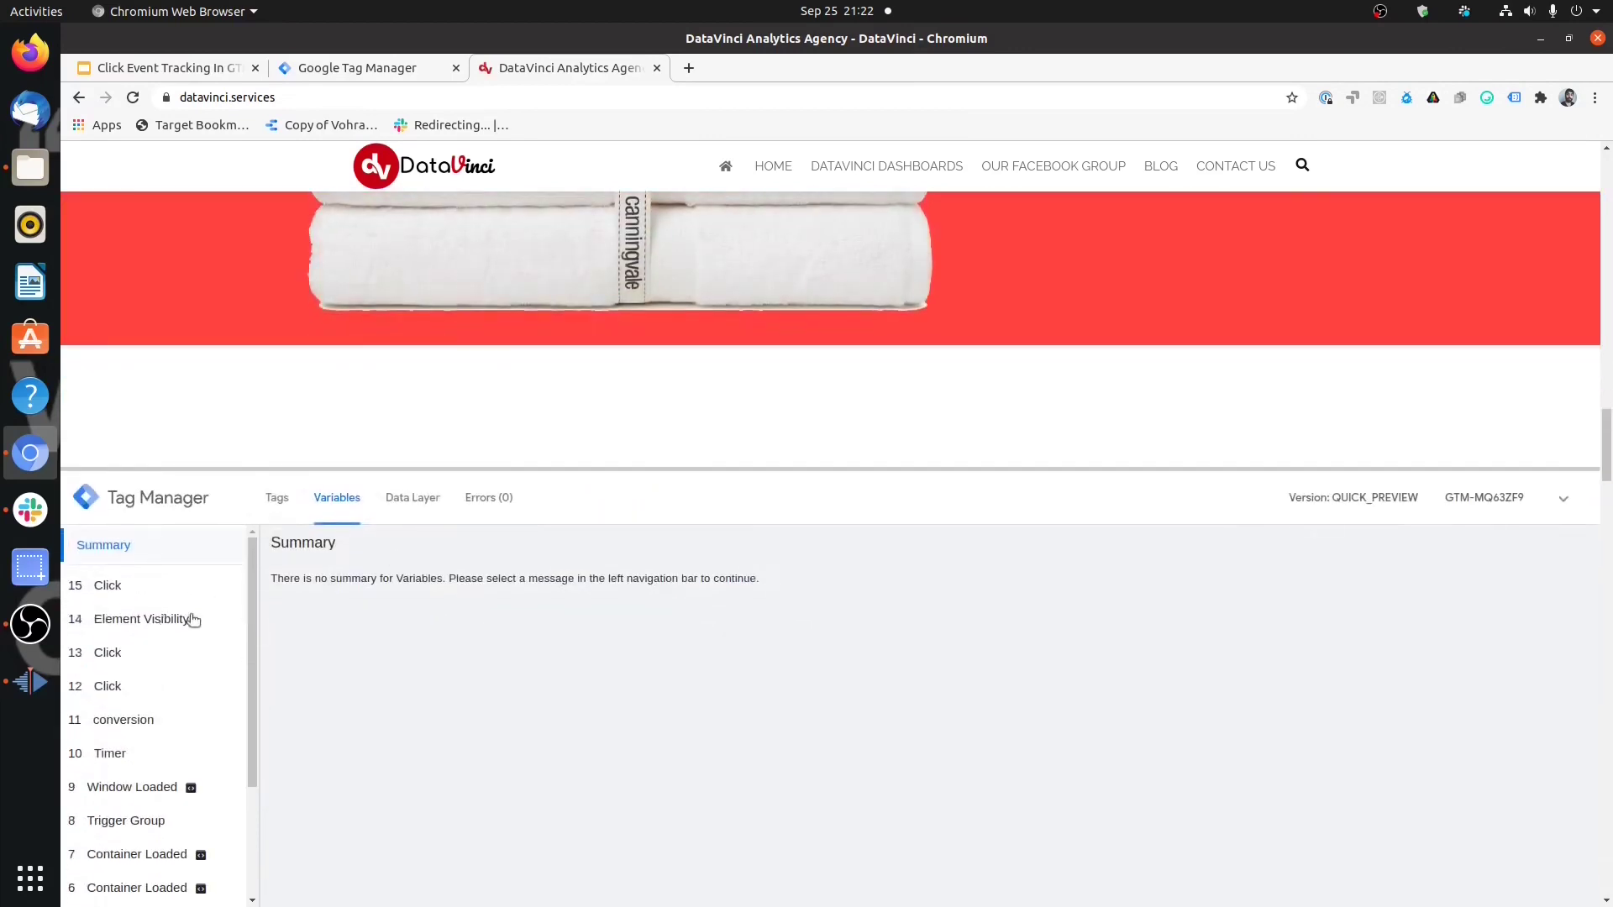
pyautogui.click(154, 599)
pyautogui.scroll(-10, 698, 664)
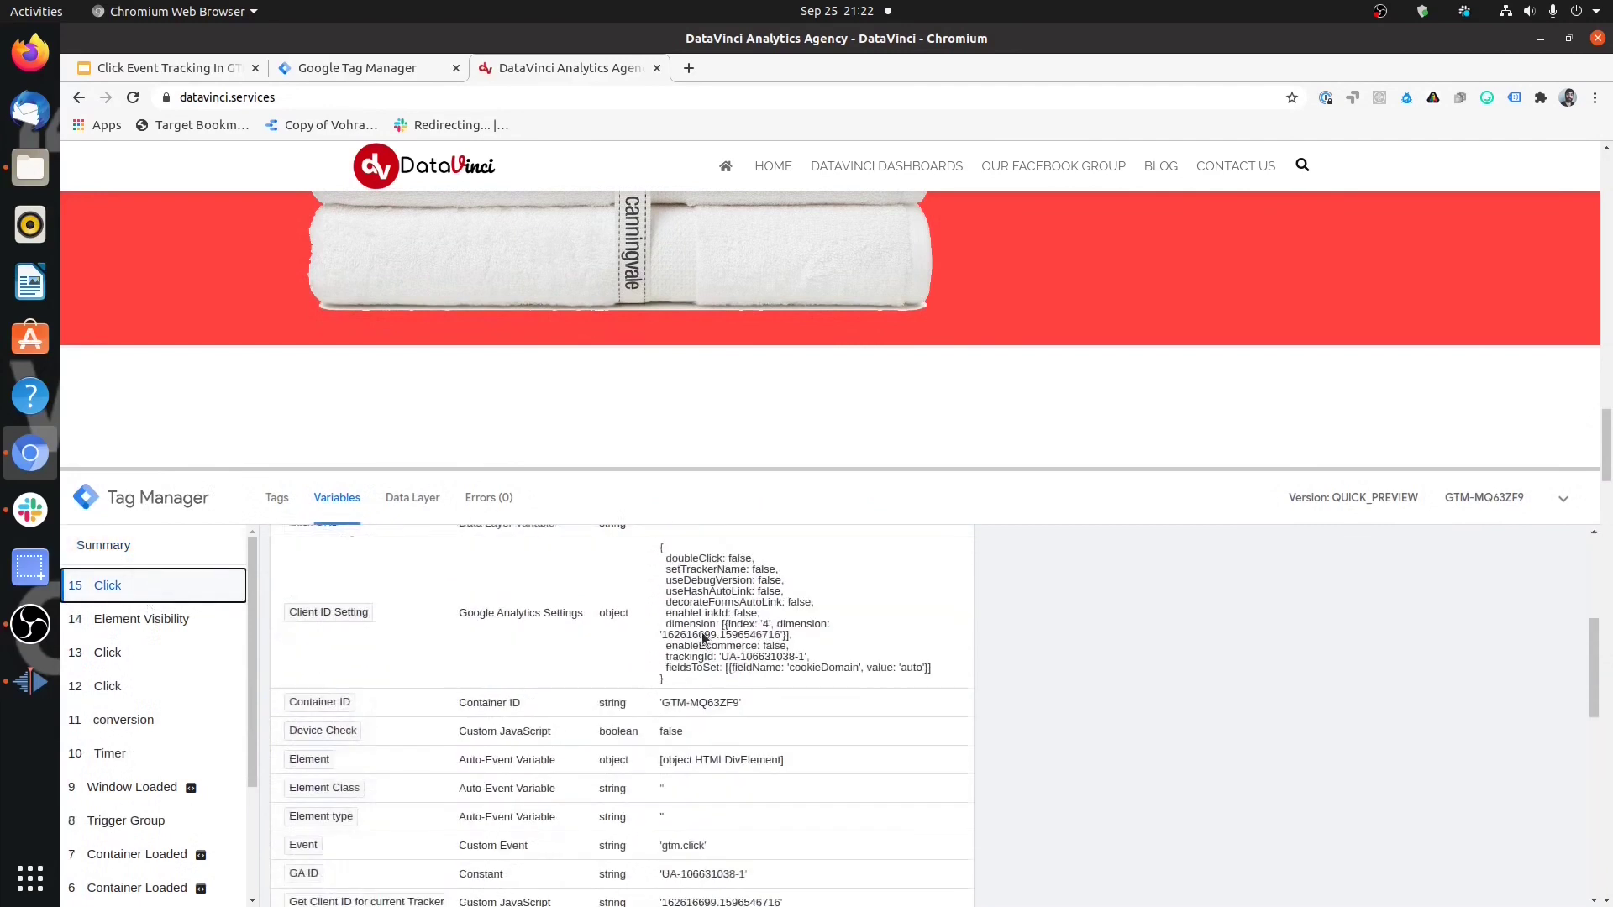
pyautogui.scroll(10, 704, 639)
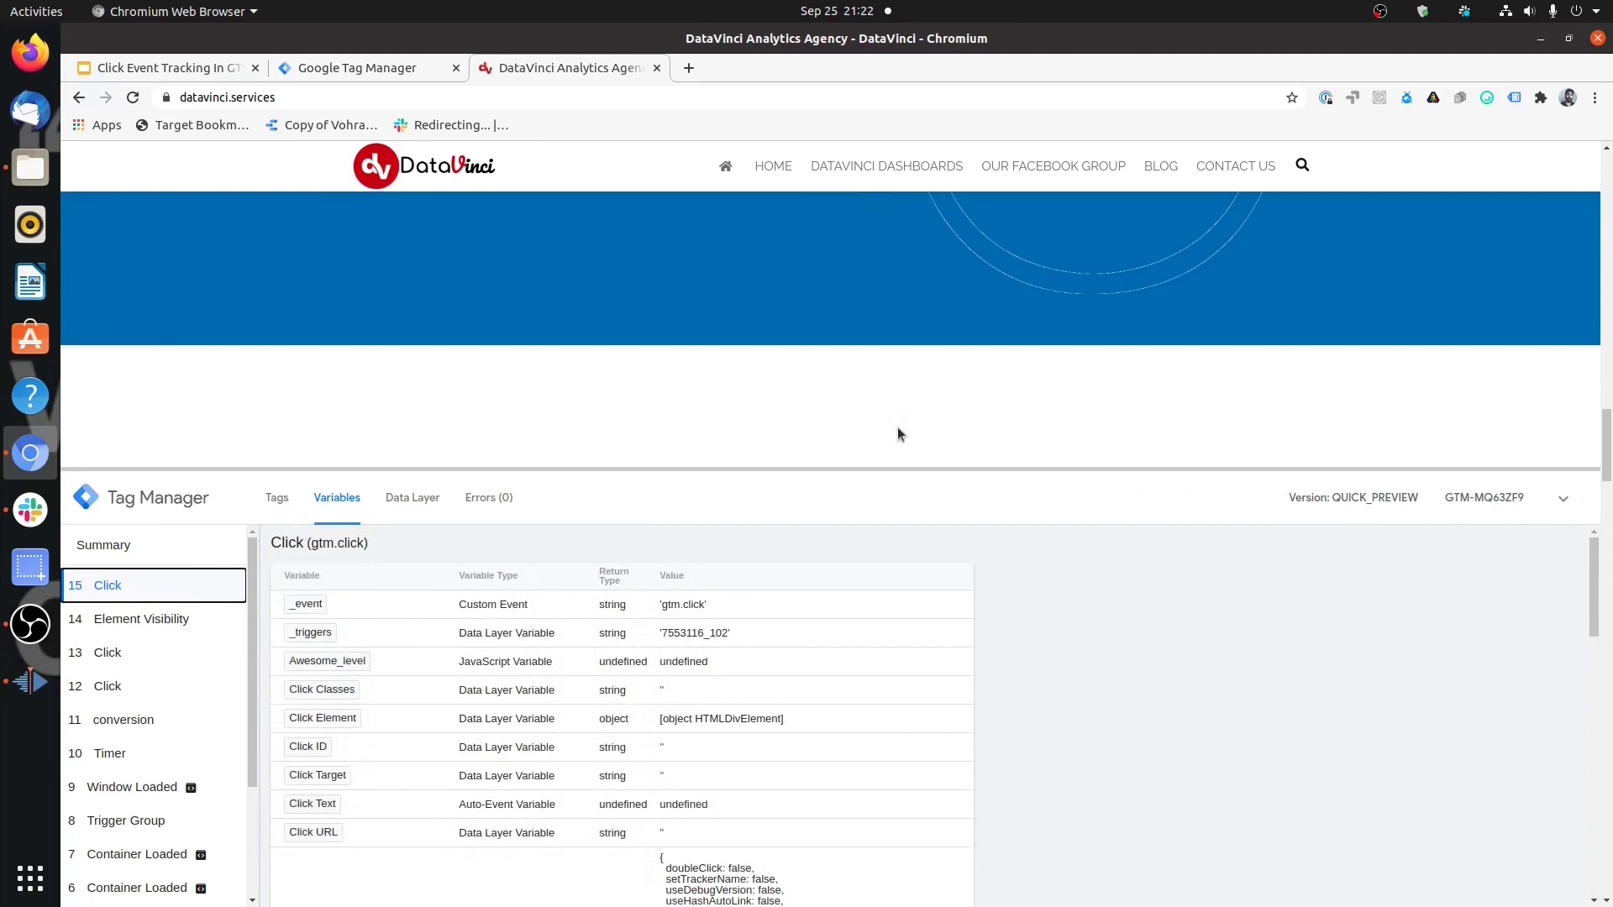
# Step: Look further down the home page for another Book a Call link, and return to the one in the opening section
pyautogui.scroll(-6, 898, 427)
pyautogui.scroll(-10, 1055, 348)
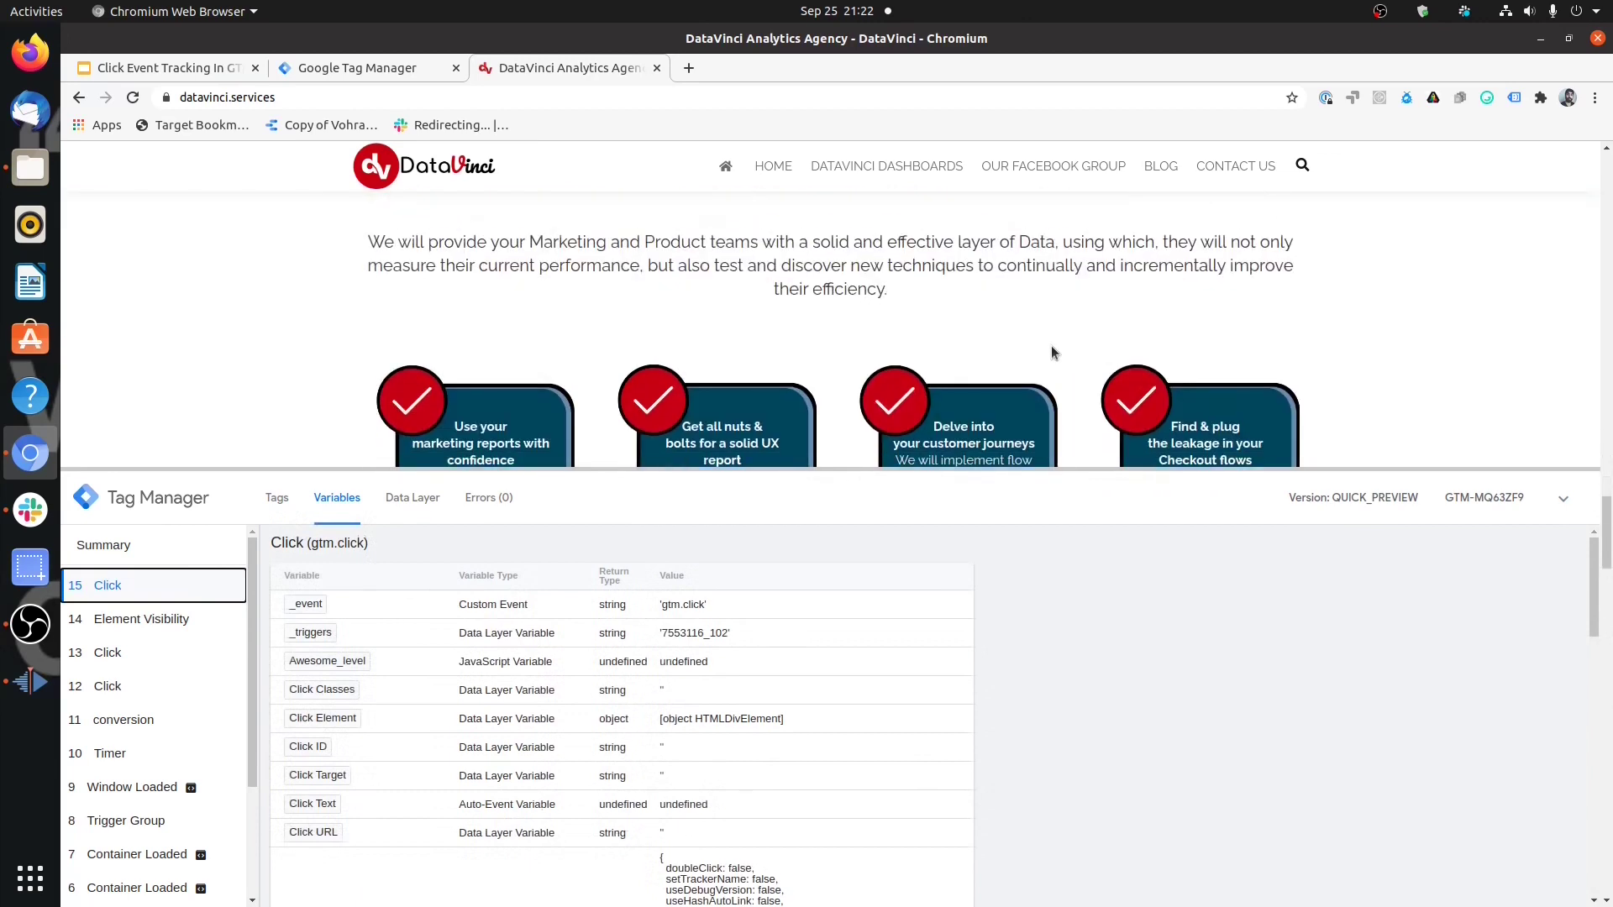
pyautogui.scroll(-8, 1051, 346)
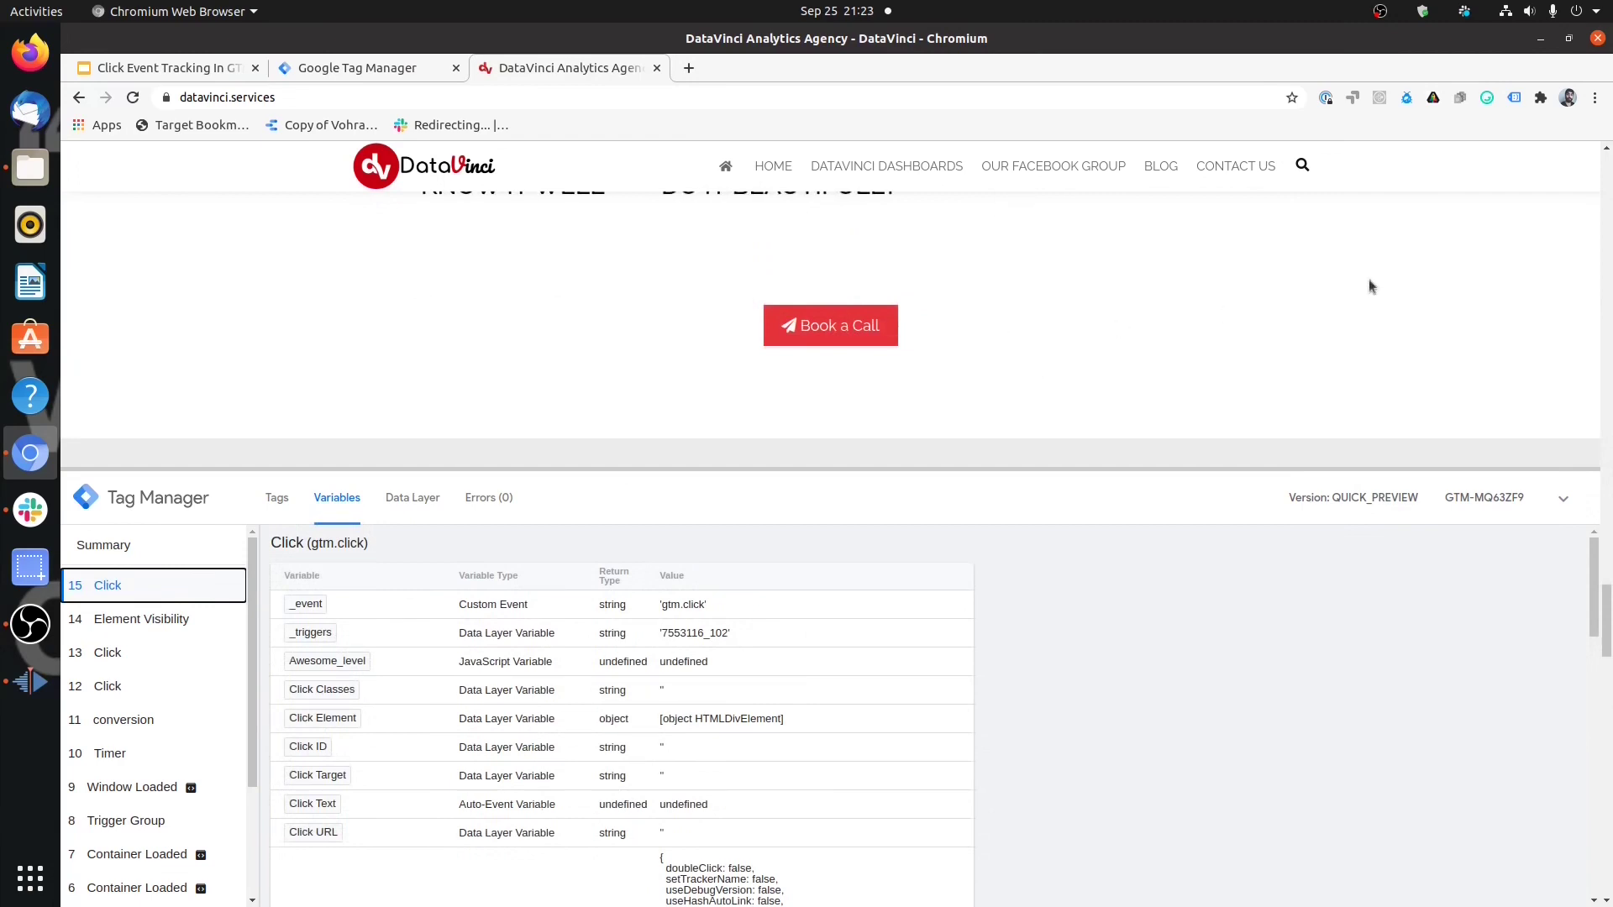
pyautogui.moveTo(1607, 622); pyautogui.dragTo(1599, 249)
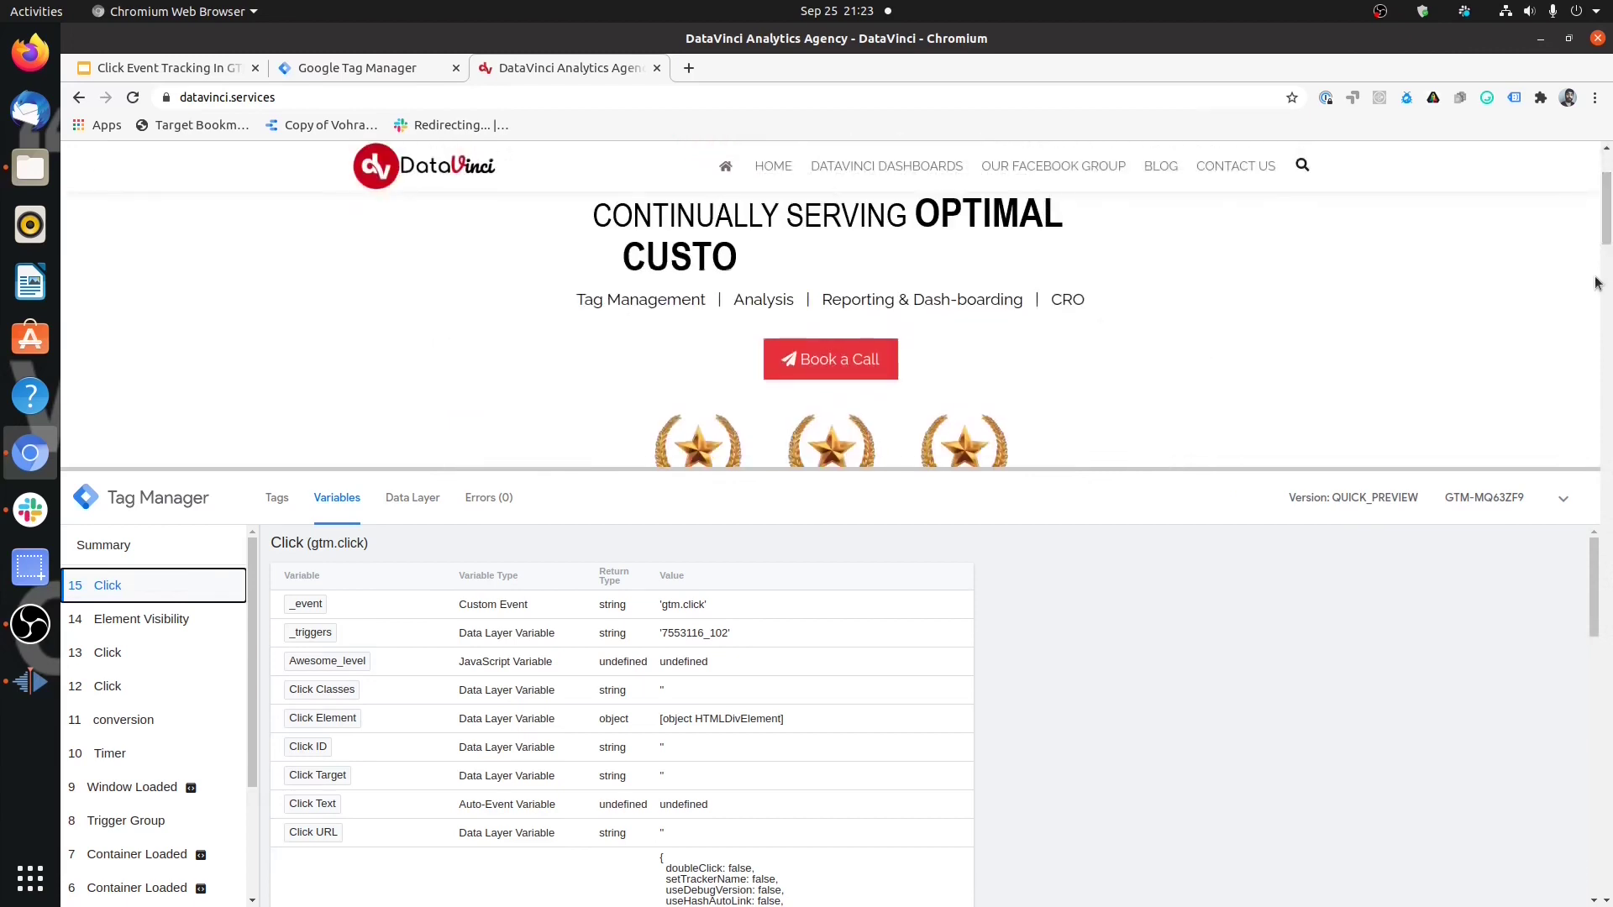
pyautogui.moveTo(1609, 189)
pyautogui.mouseDown()
pyautogui.moveTo(1607, 870)
pyautogui.moveTo(1609, 187)
pyautogui.moveTo(1609, 216)
pyautogui.mouseUp()
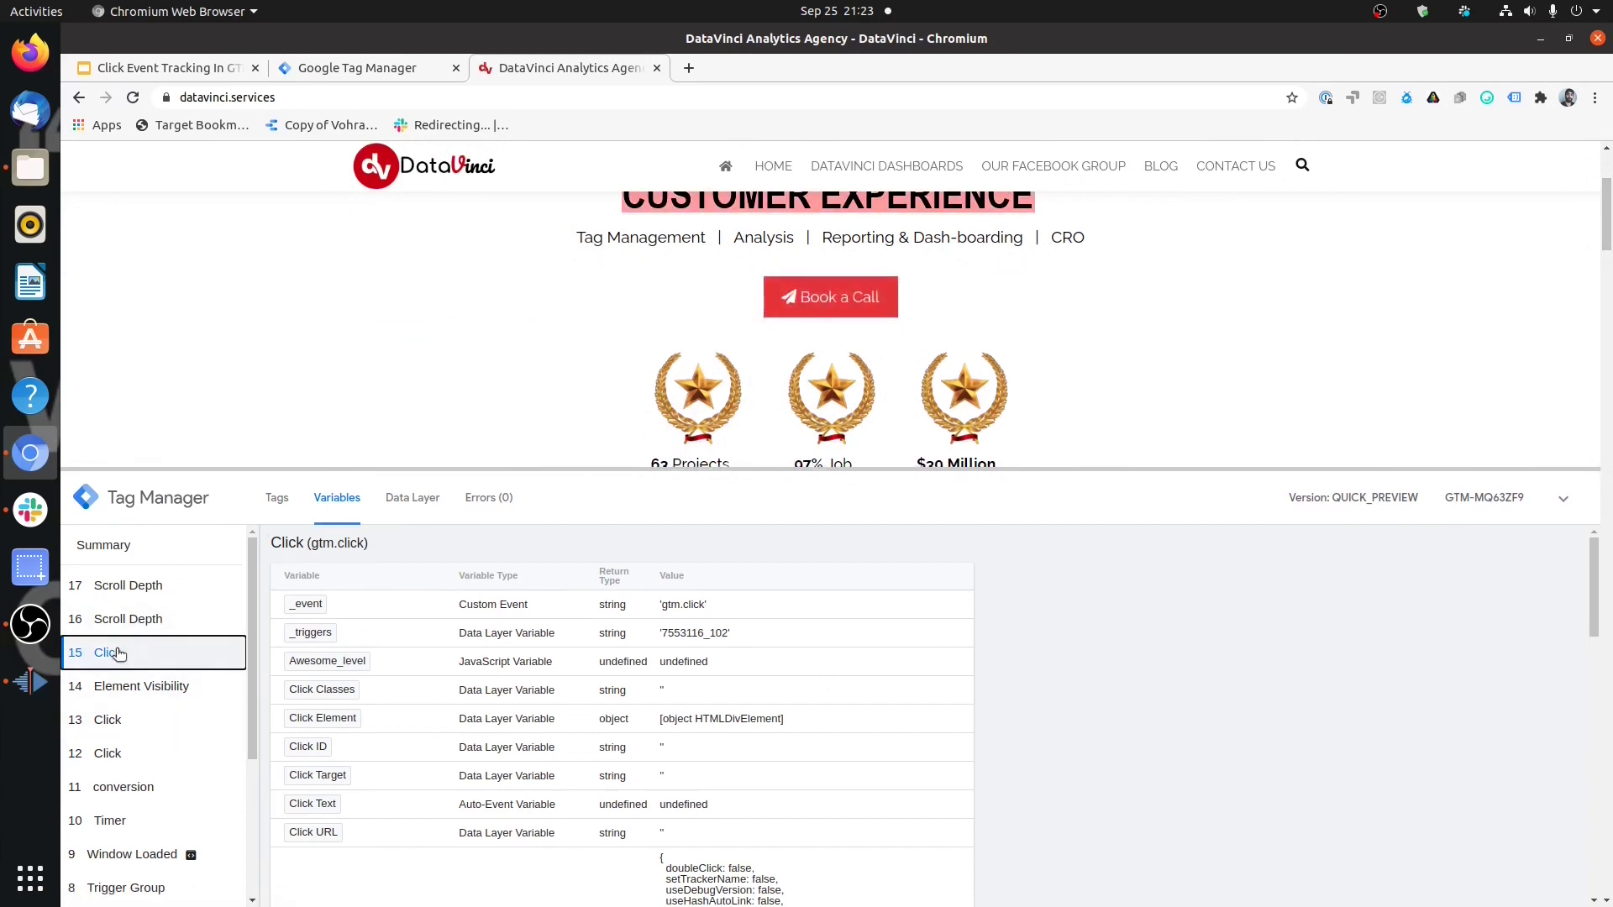
# Step: Examine the full variable list of Click event 15, down to the UA Settings variable
pyautogui.scroll(-1, 679, 624)
pyautogui.scroll(-15, 679, 624)
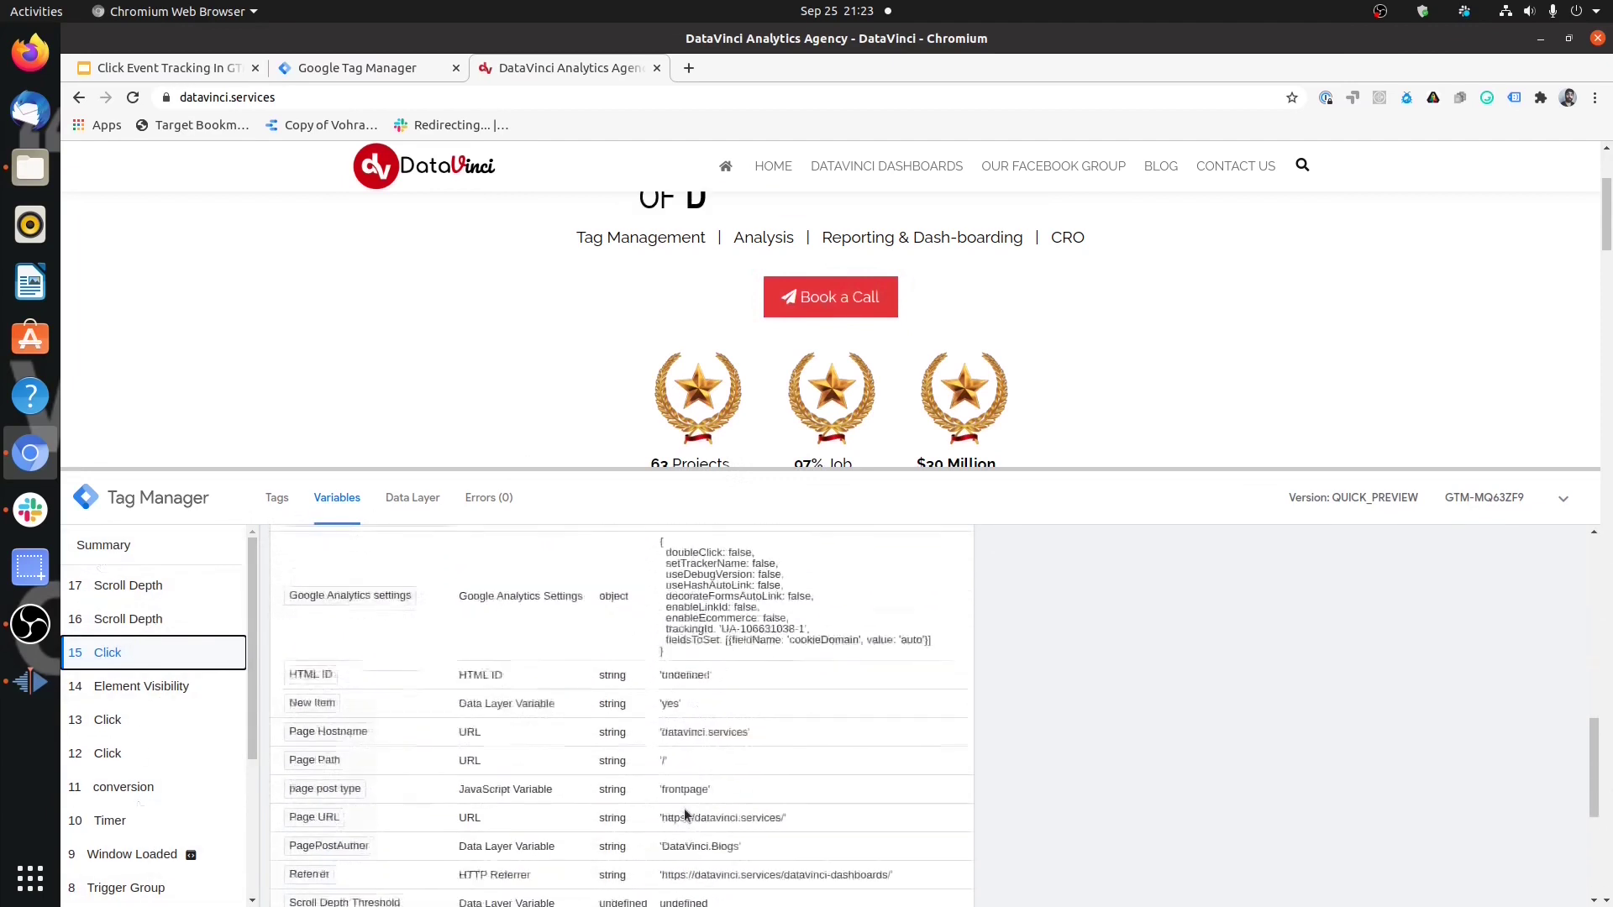
pyautogui.scroll(-2, 684, 815)
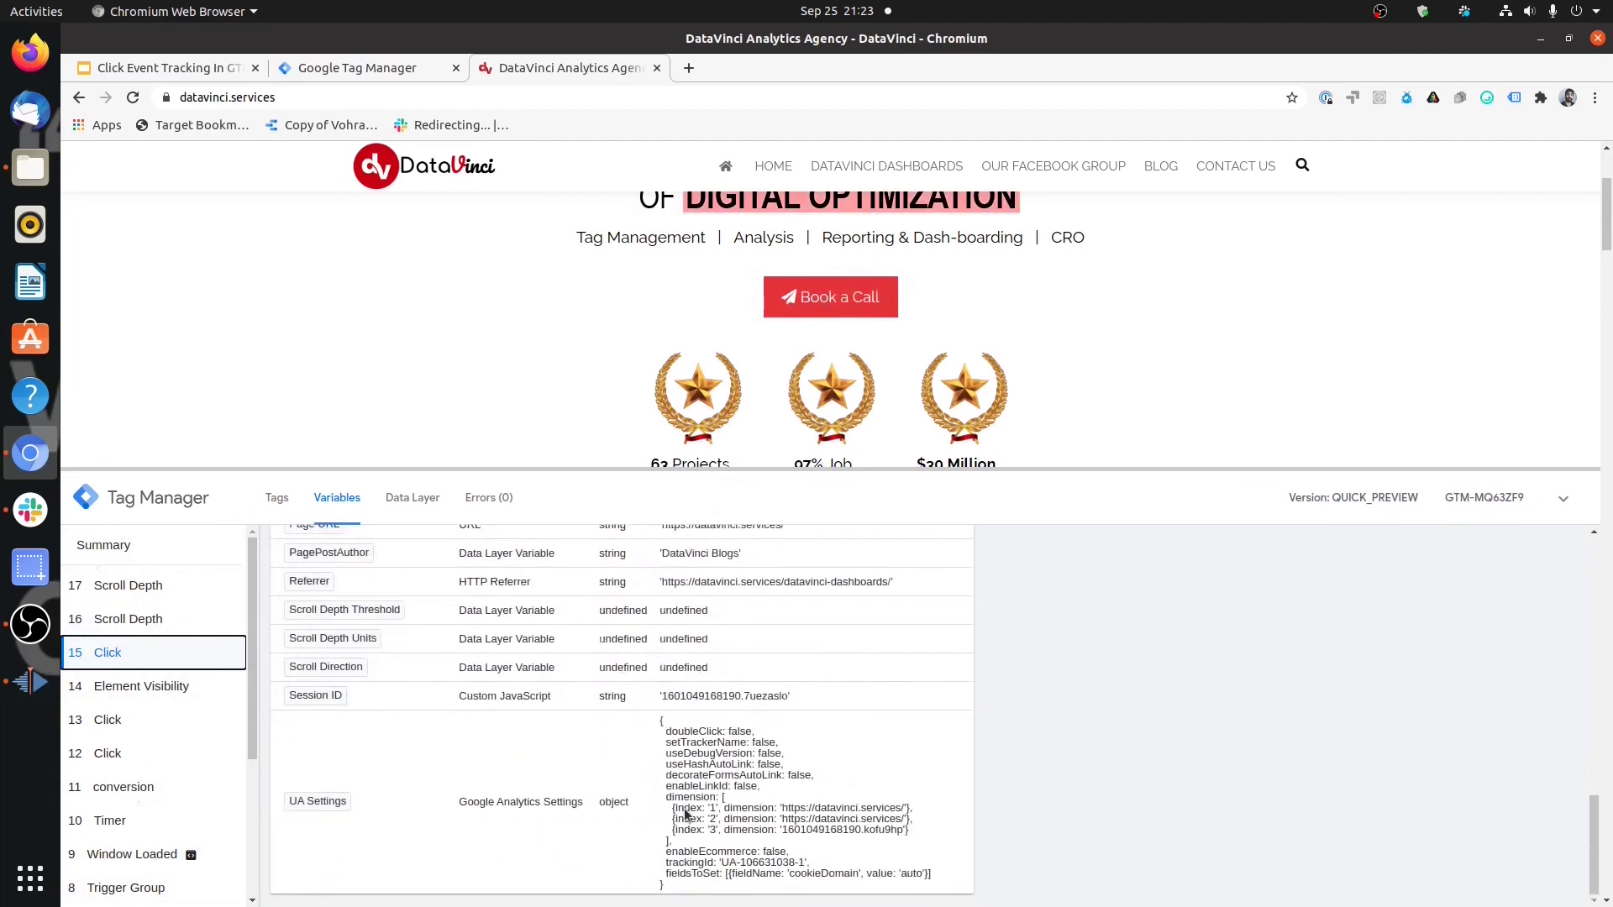
# Step: Look through the home page for Book a Call links, from the opening section to the tools section, and return to the opening one
pyautogui.scroll(-3, 685, 815)
pyautogui.scroll(3, 795, 663)
pyautogui.scroll(5, 803, 457)
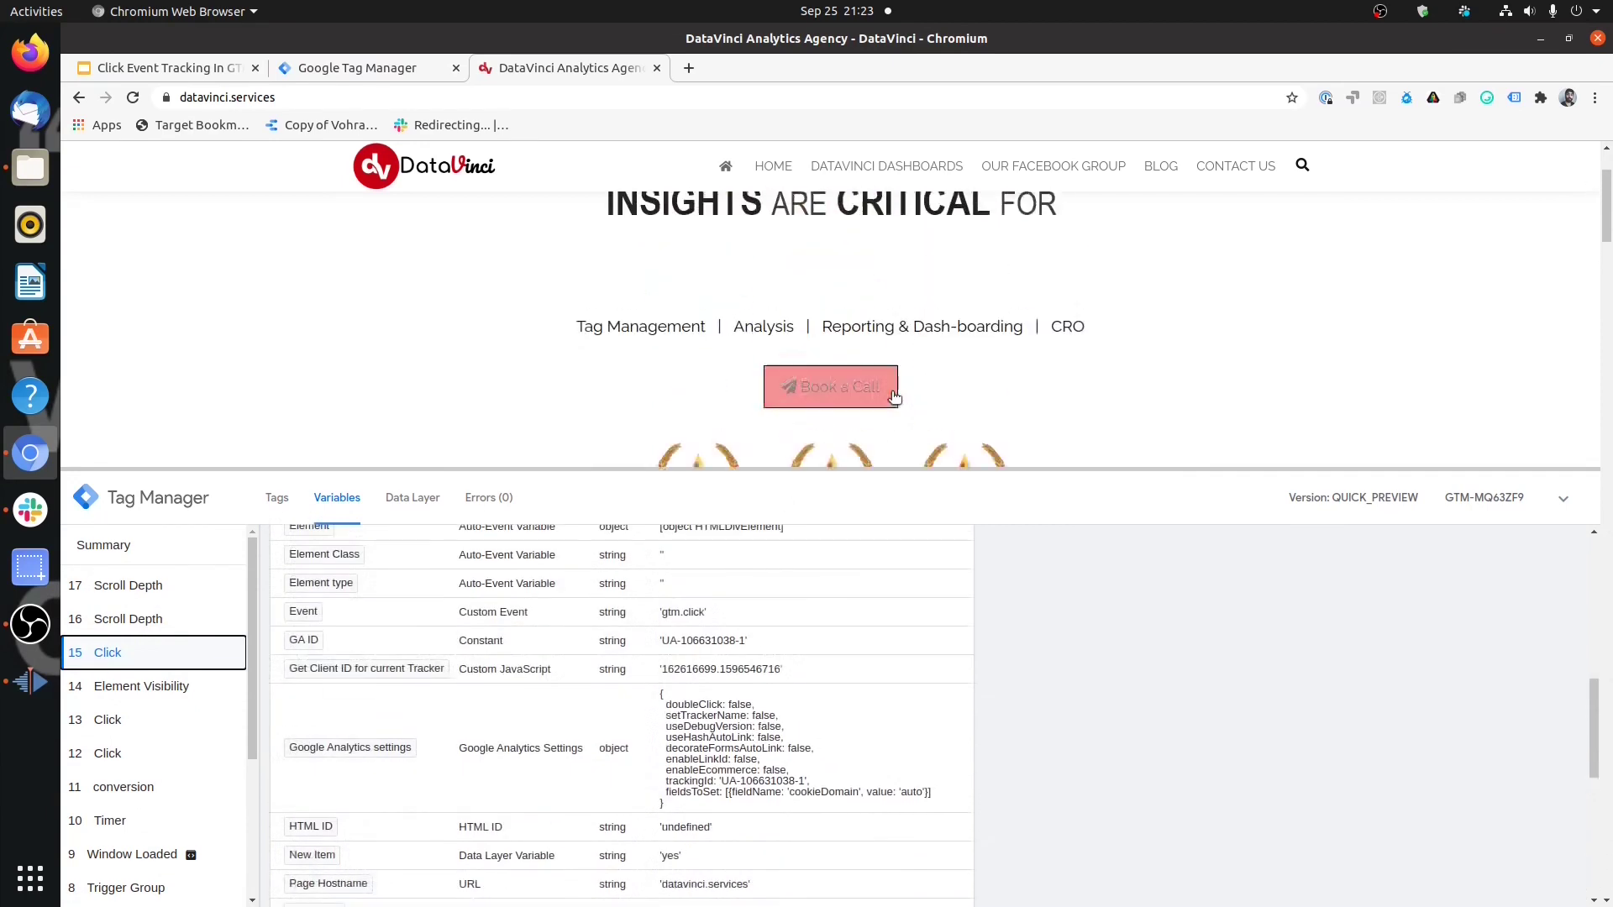
pyautogui.scroll(-3, 891, 348)
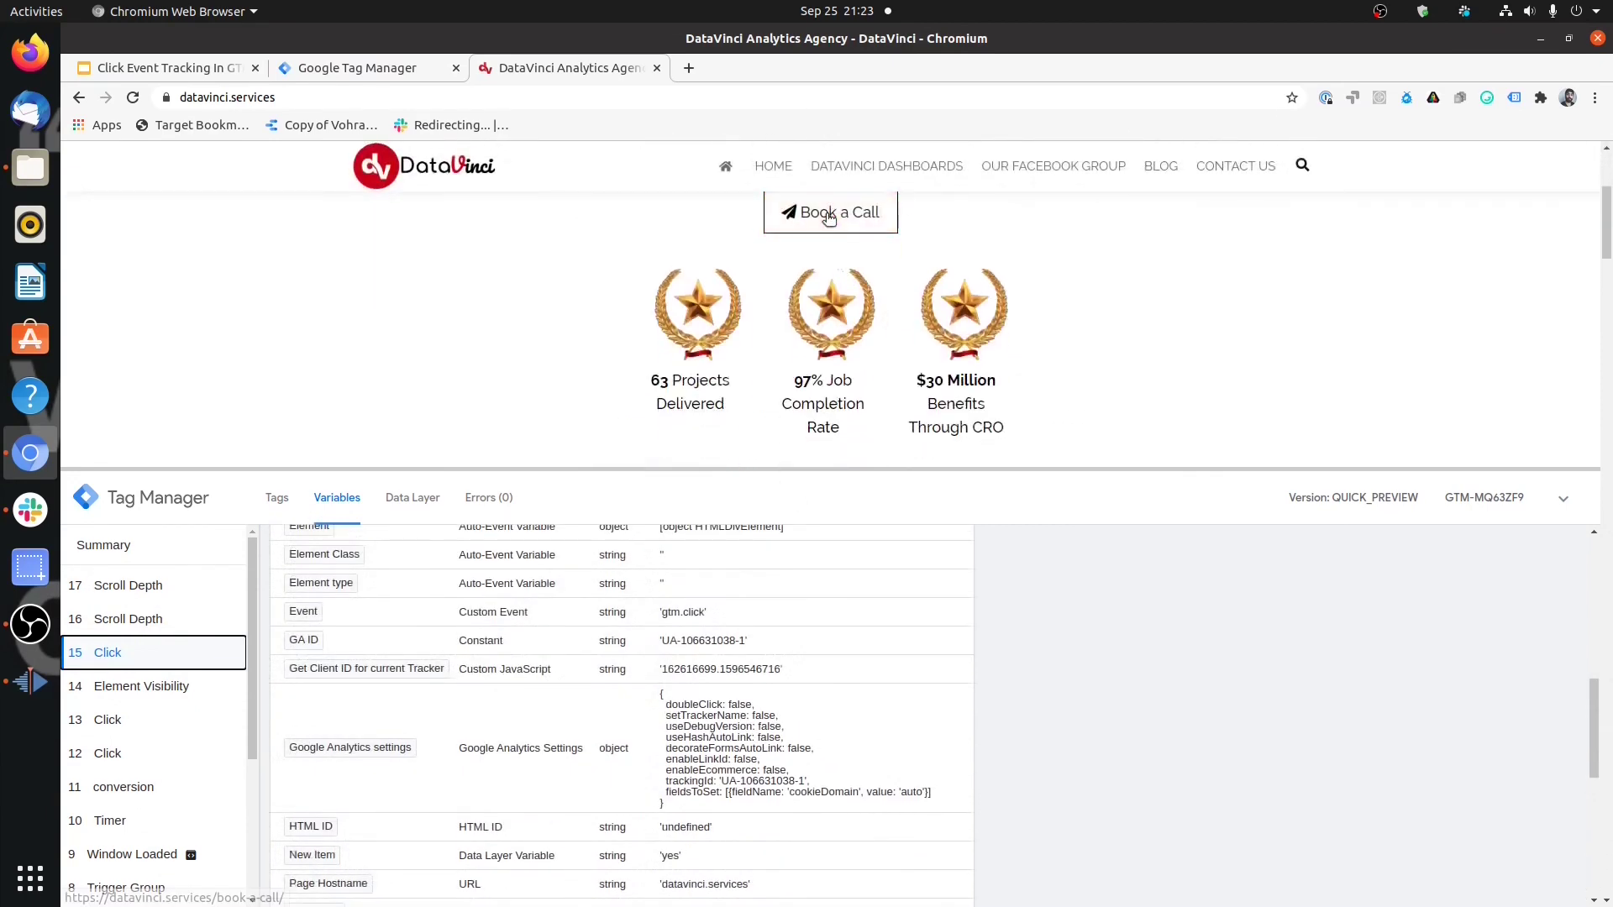
pyautogui.scroll(-5, 933, 413)
pyautogui.scroll(-10, 933, 413)
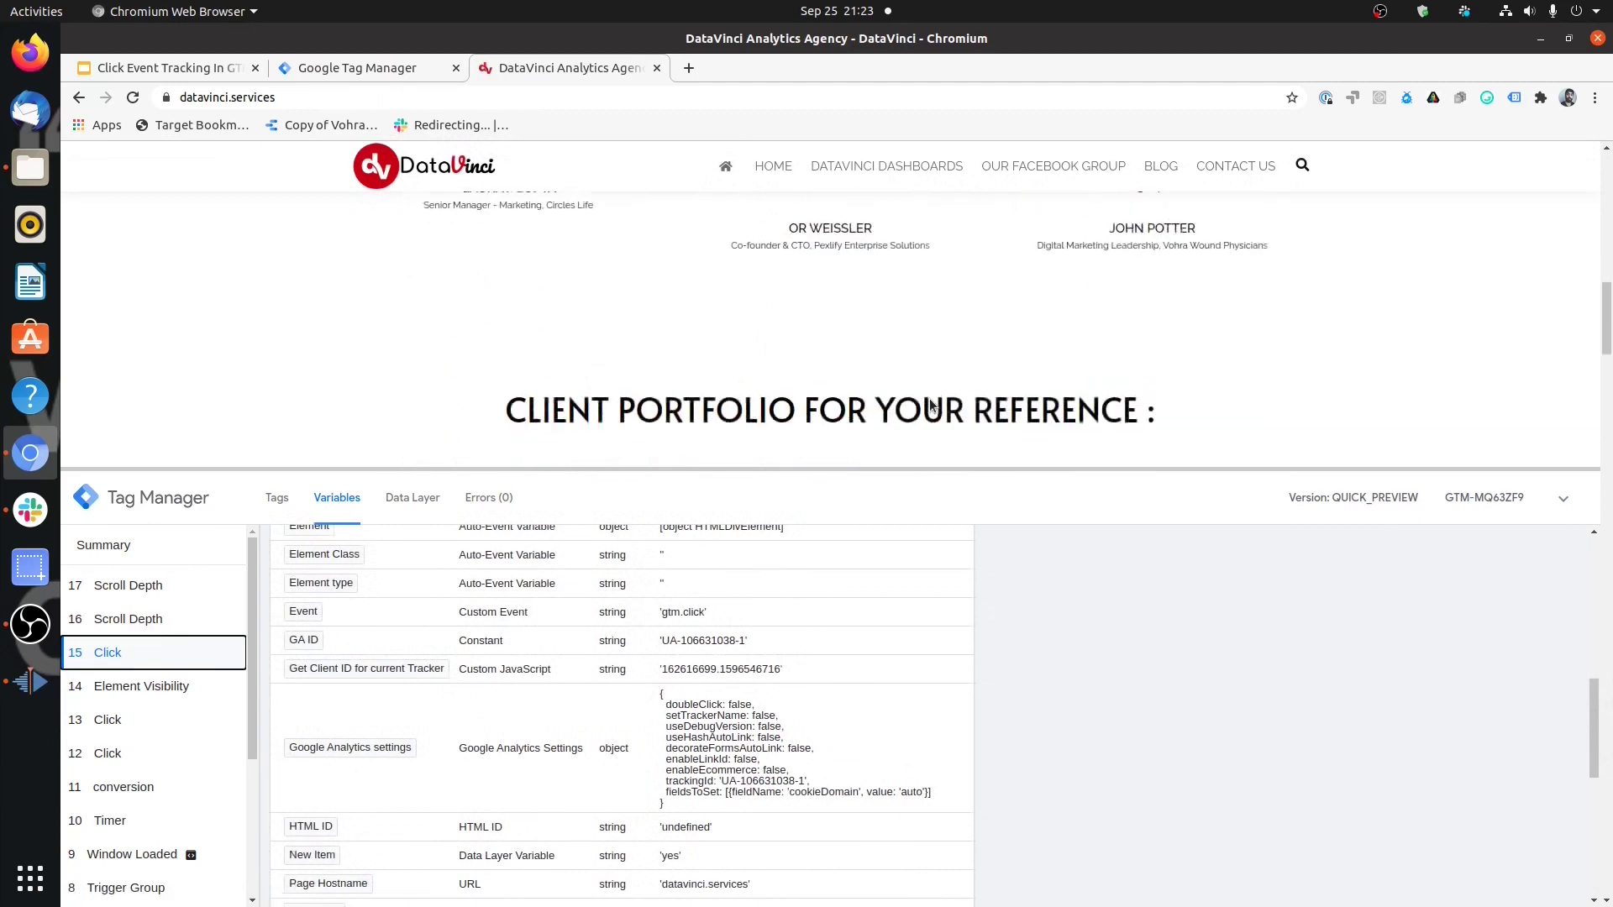
pyautogui.scroll(10, 921, 382)
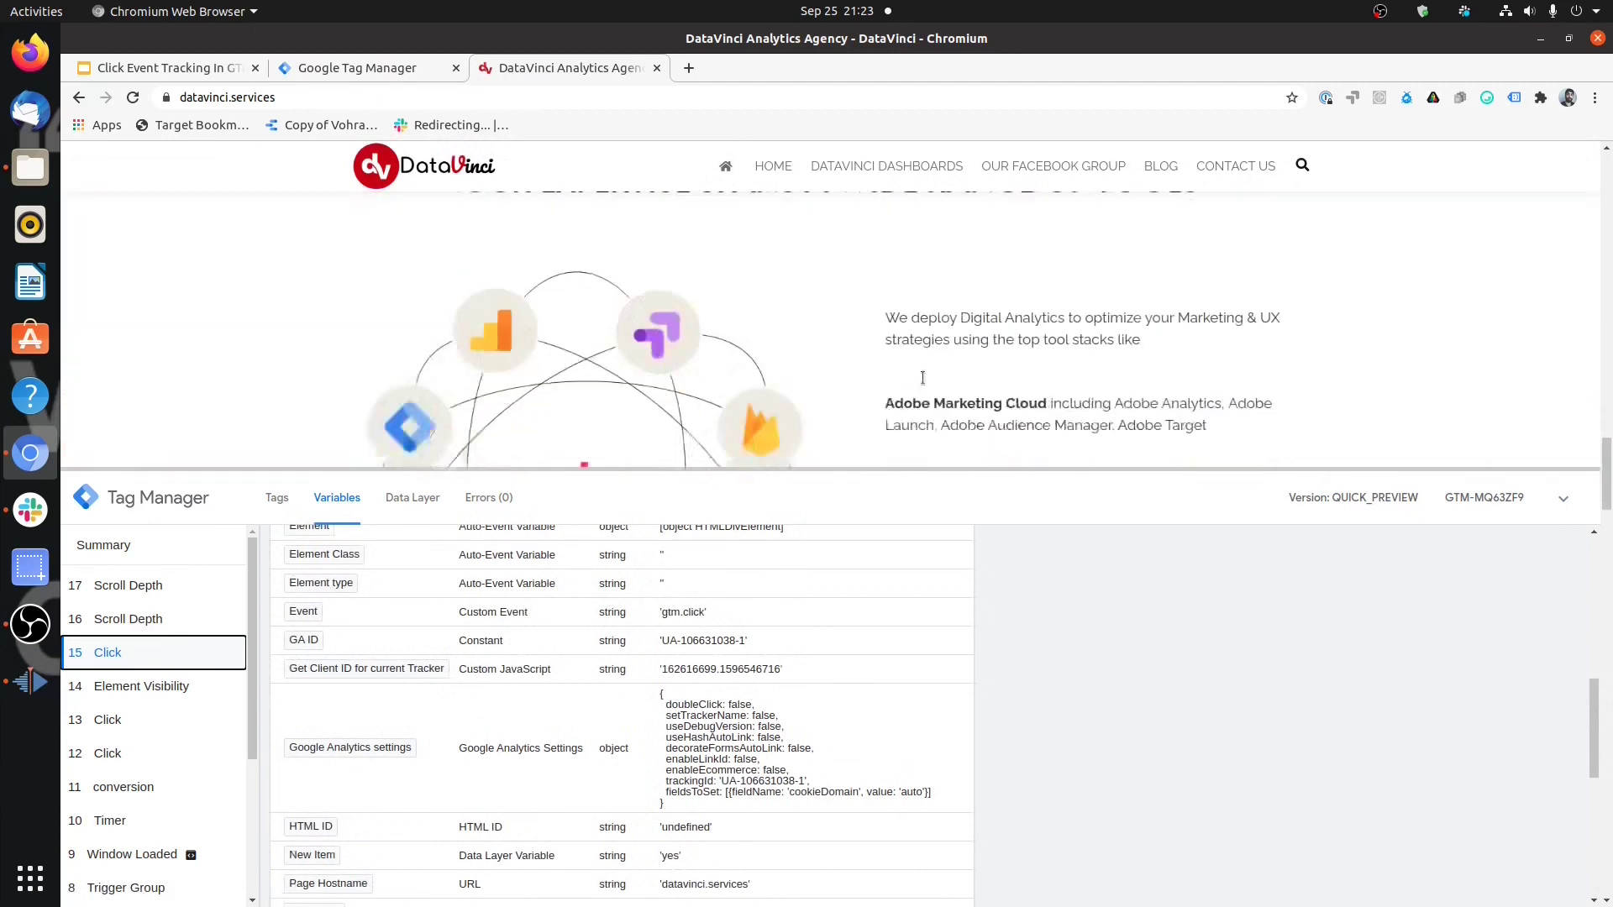
pyautogui.scroll(-4, 949, 336)
pyautogui.scroll(2, 989, 261)
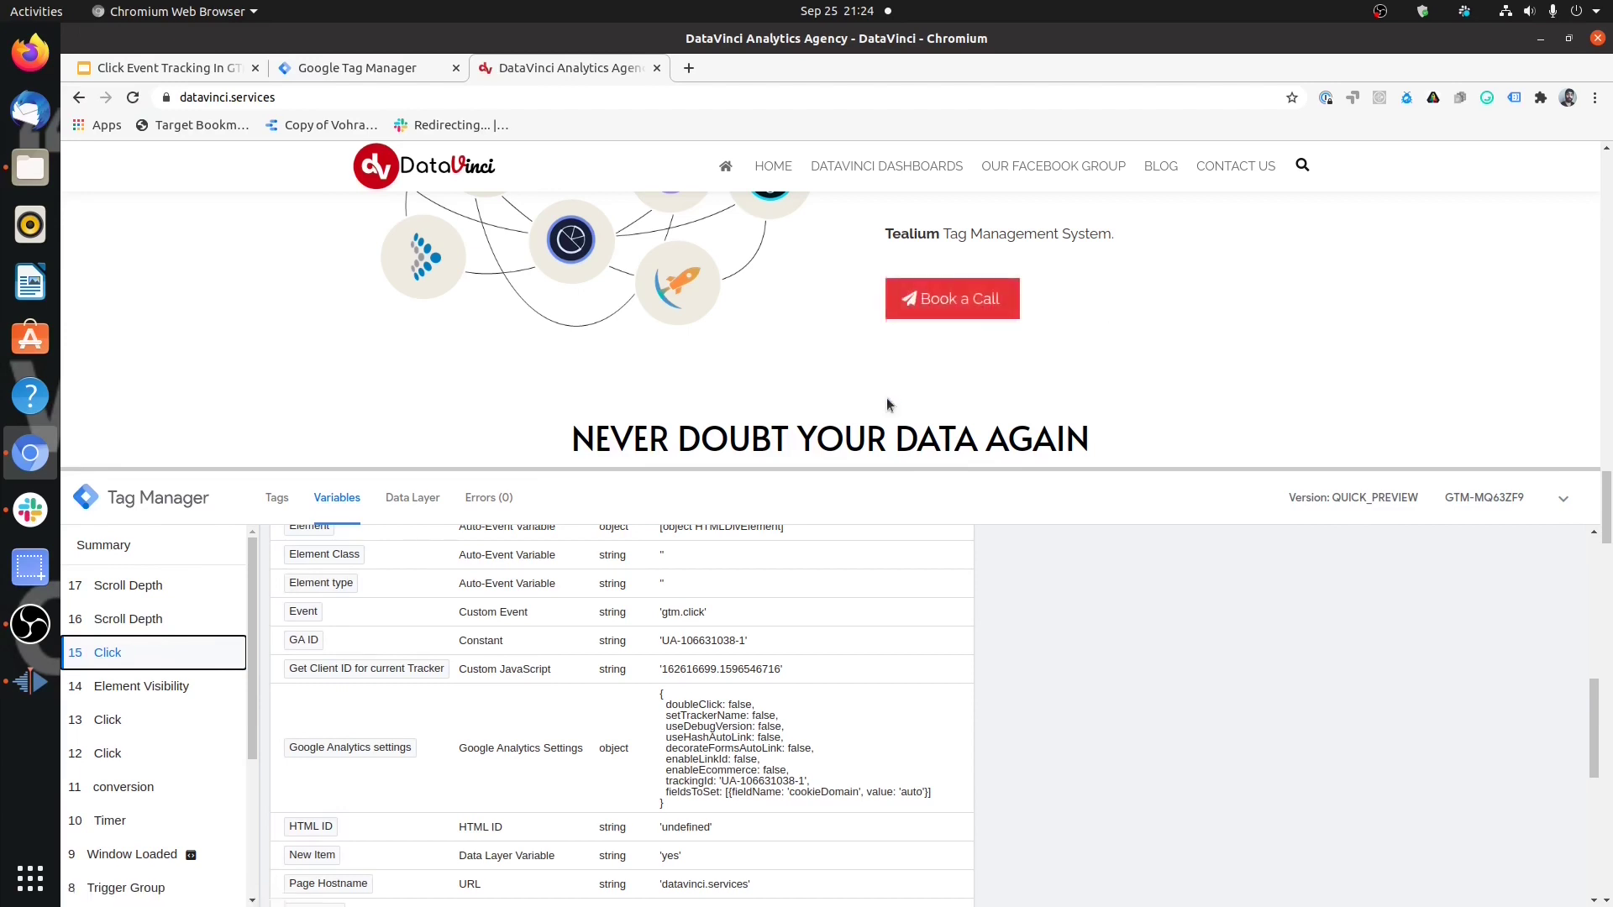
pyautogui.scroll(3, 980, 377)
pyautogui.scroll(5, 986, 375)
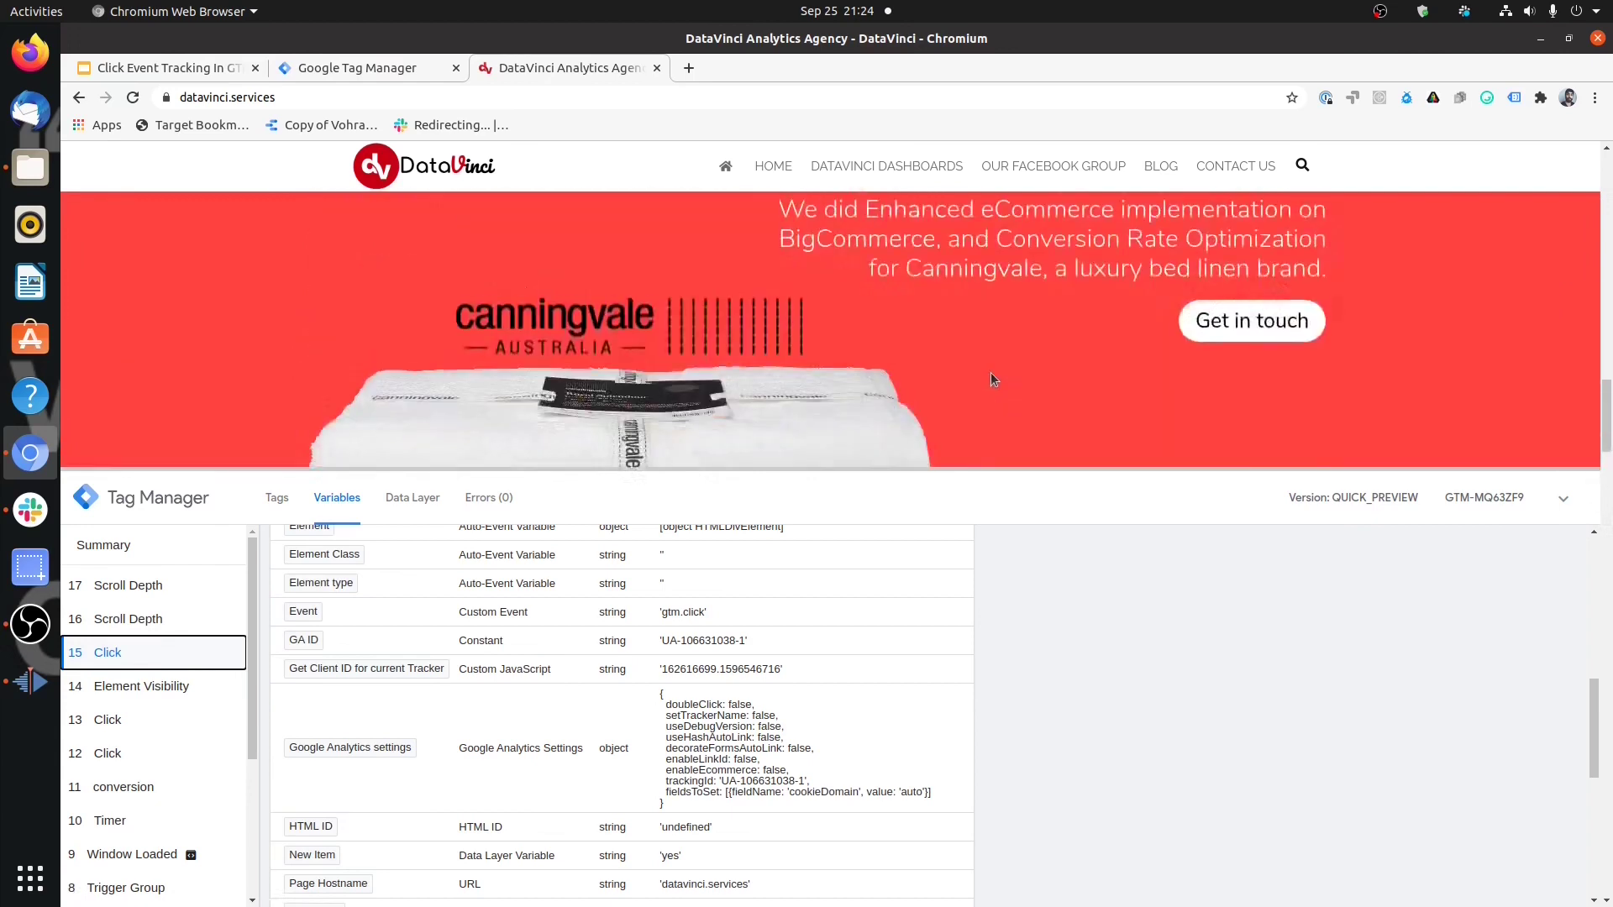
pyautogui.scroll(10, 990, 374)
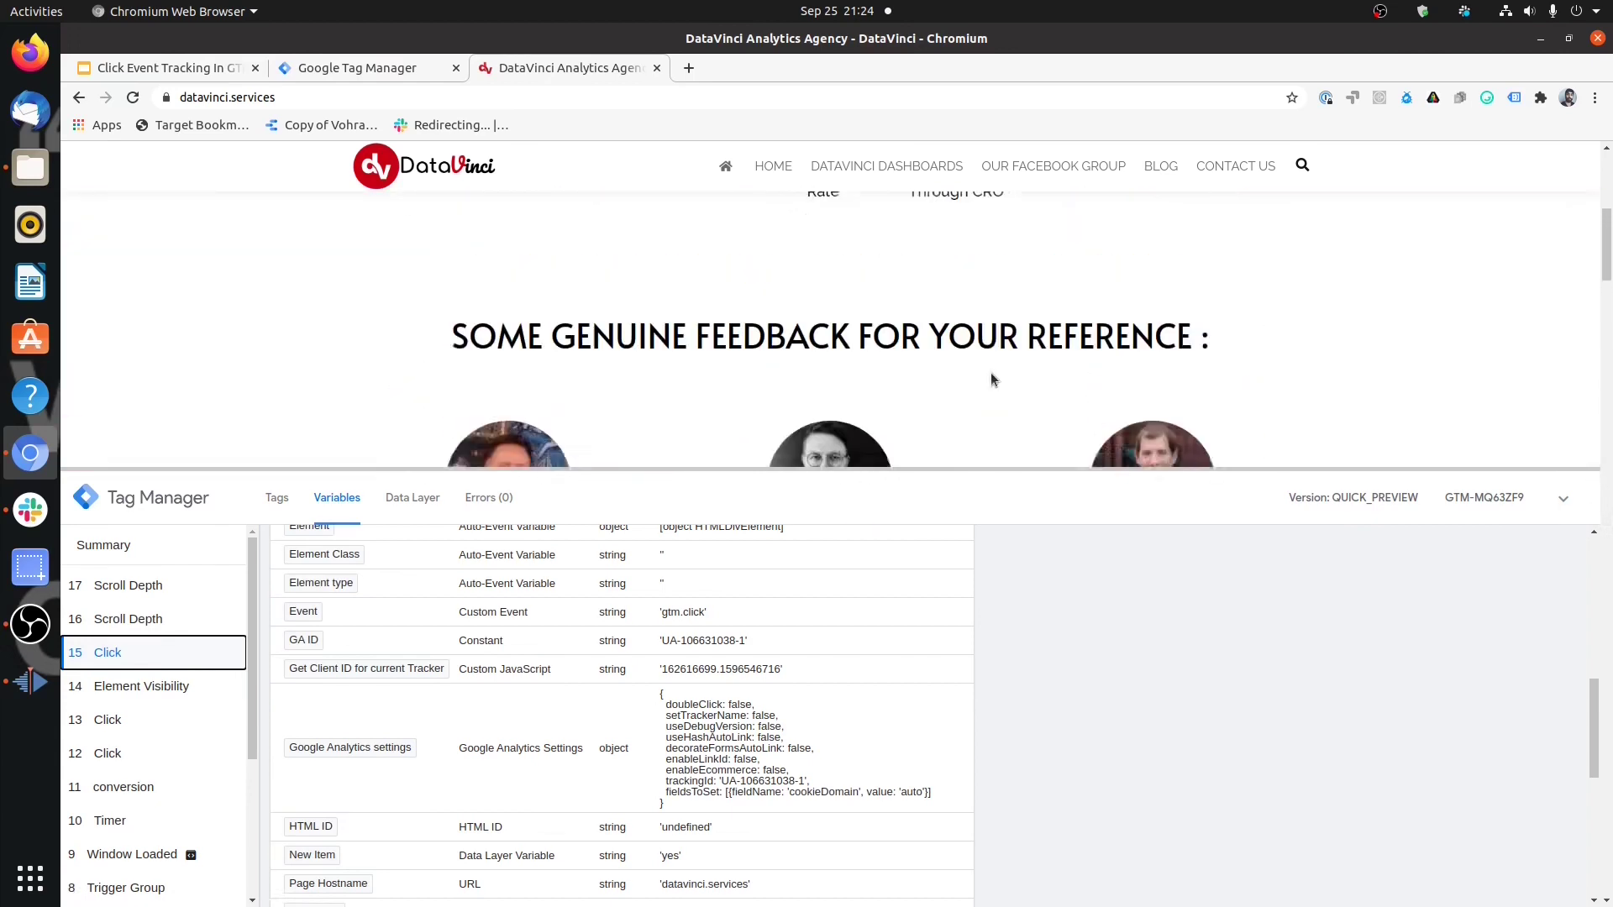
pyautogui.scroll(-1, 892, 419)
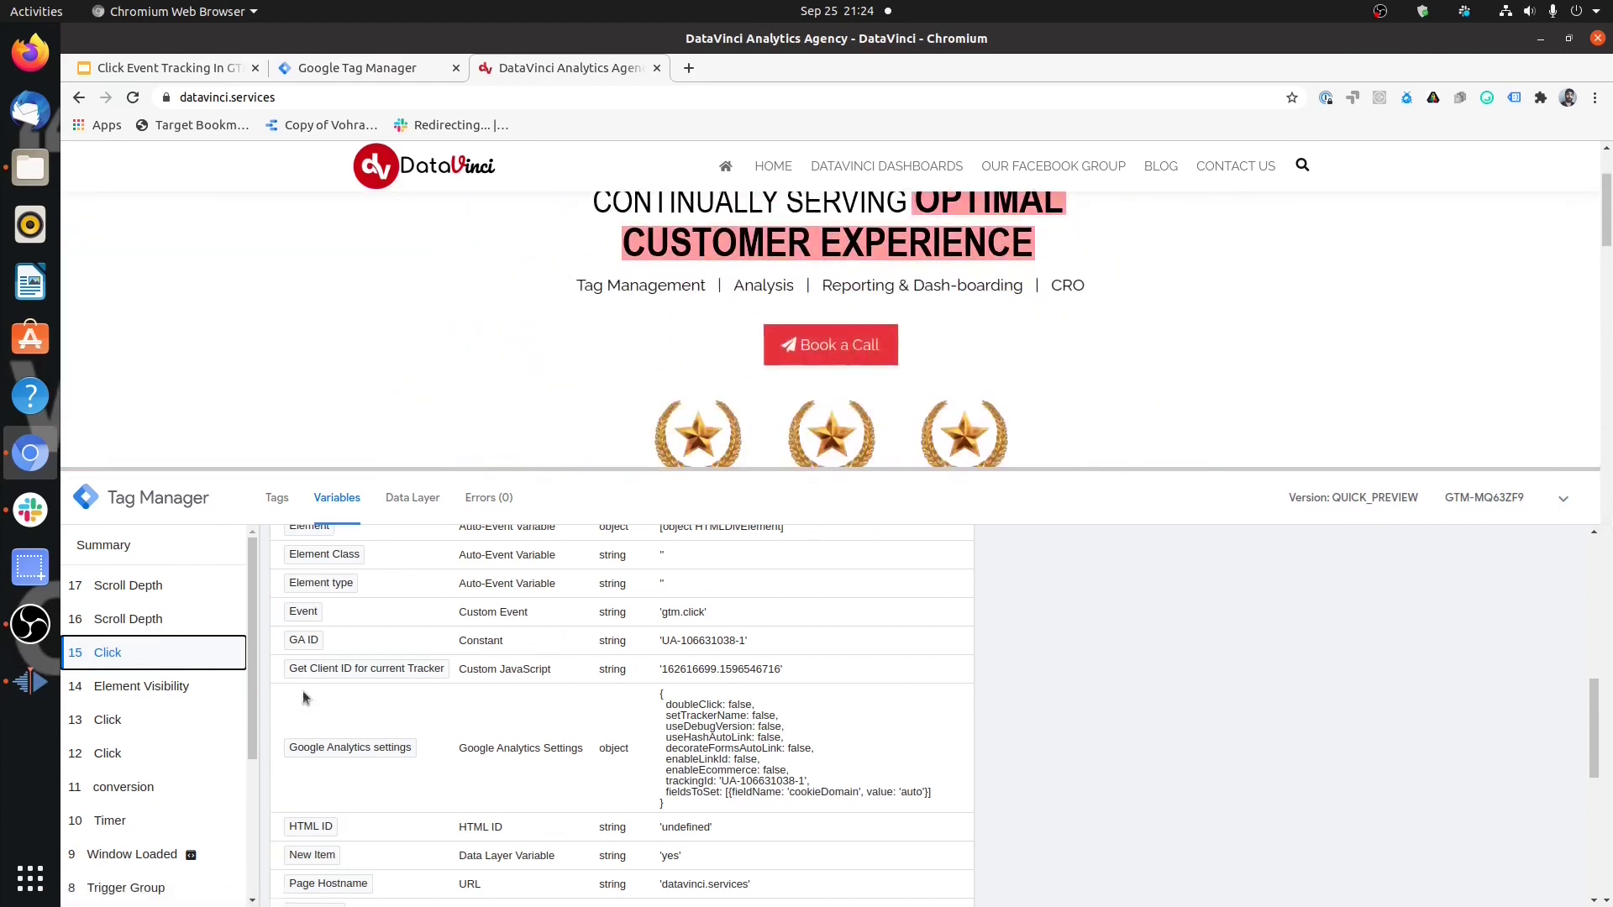
# Step: Shrink the debug pane and copy the CSS selector of the opening section's Book a Call link from its inspected page element
pyautogui.scroll(5, 390, 723)
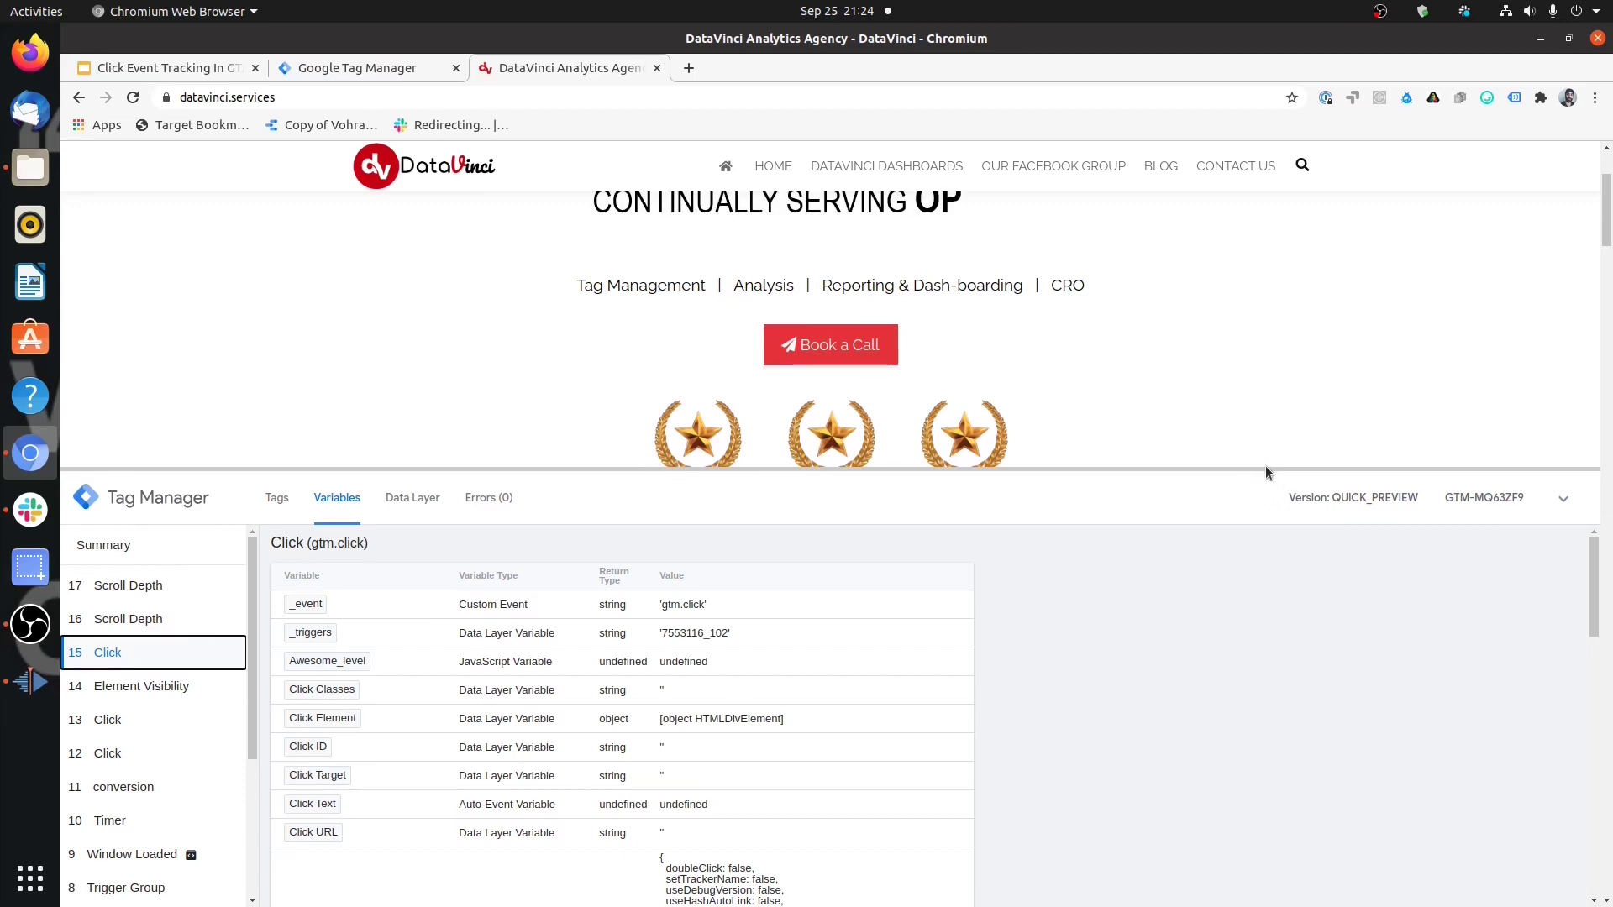
pyautogui.moveTo(1266, 465); pyautogui.dragTo(1232, 689)
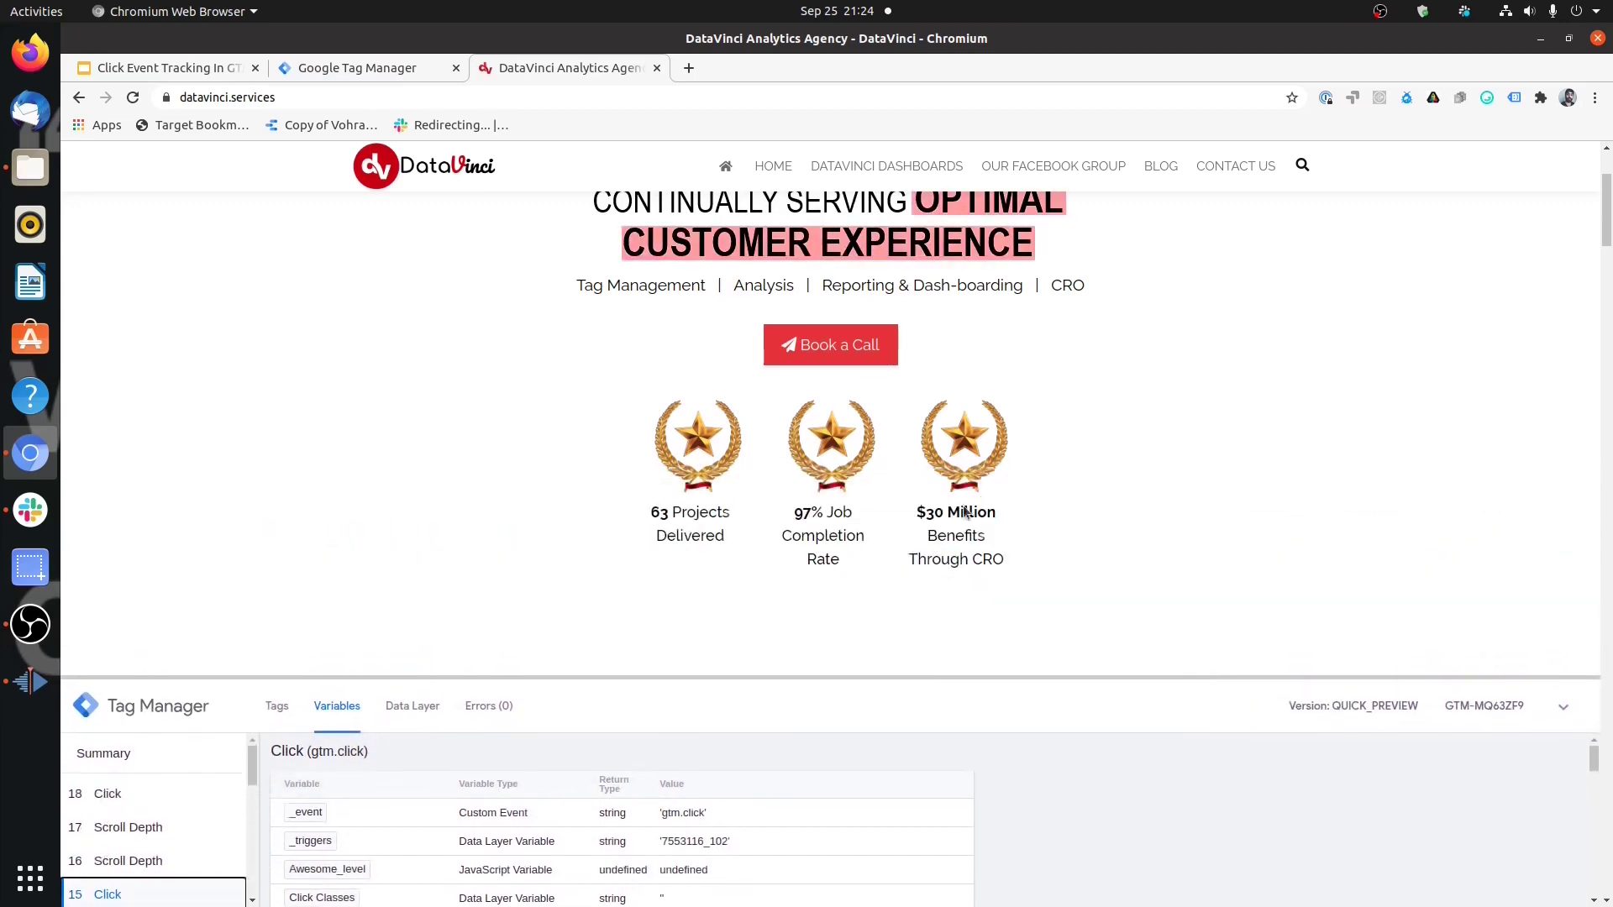
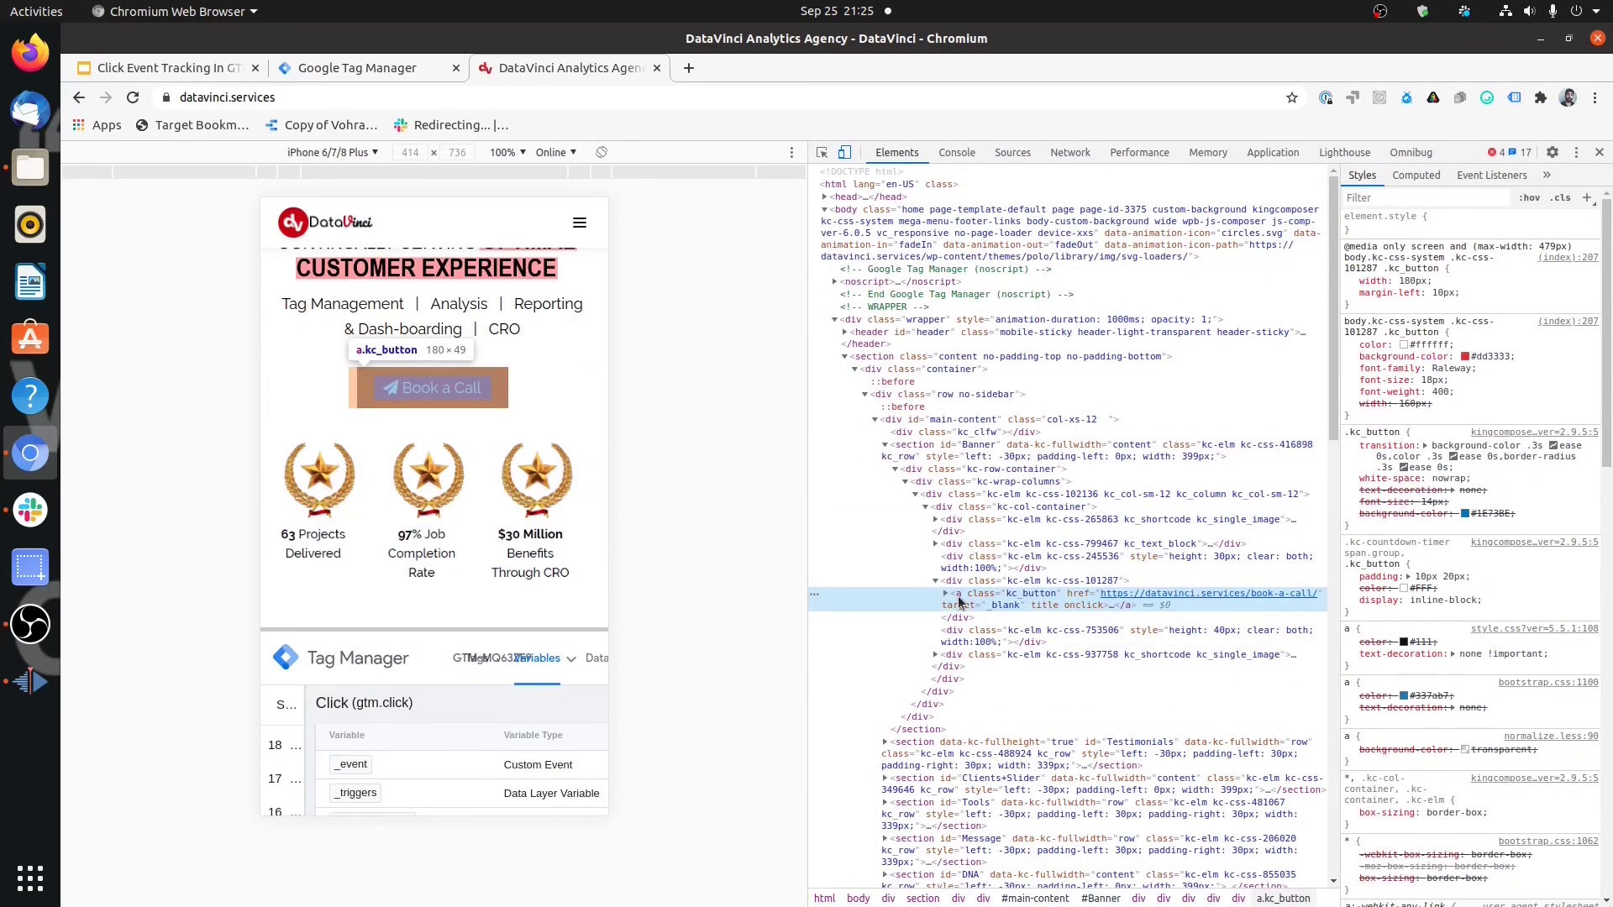
pyautogui.rightClick(959, 601)
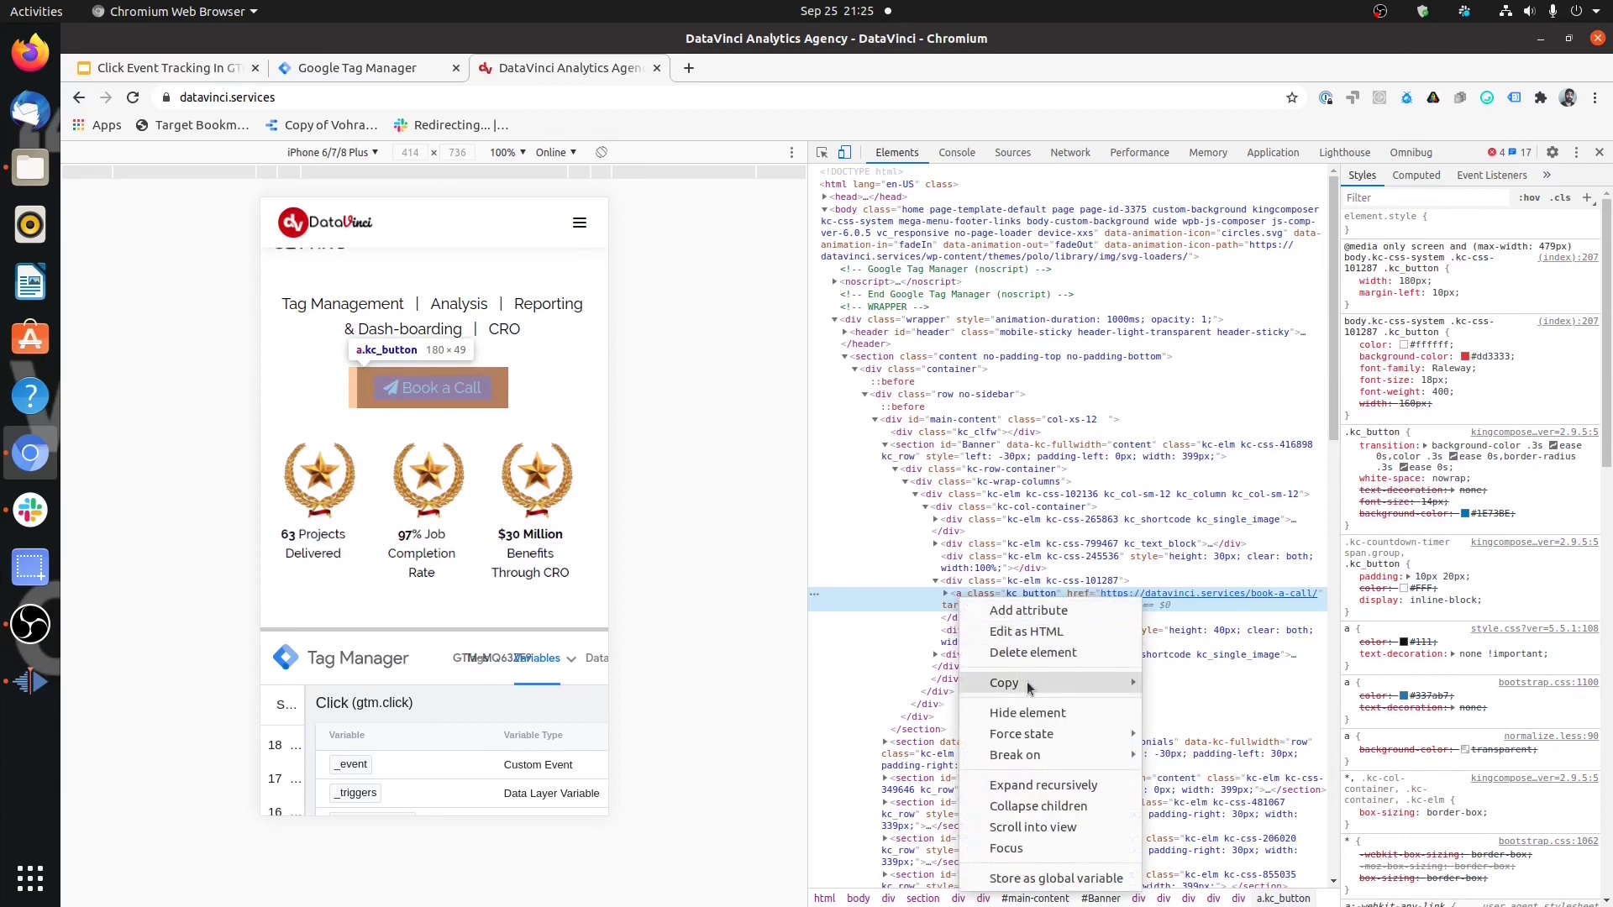
pyautogui.moveTo(1032, 685)
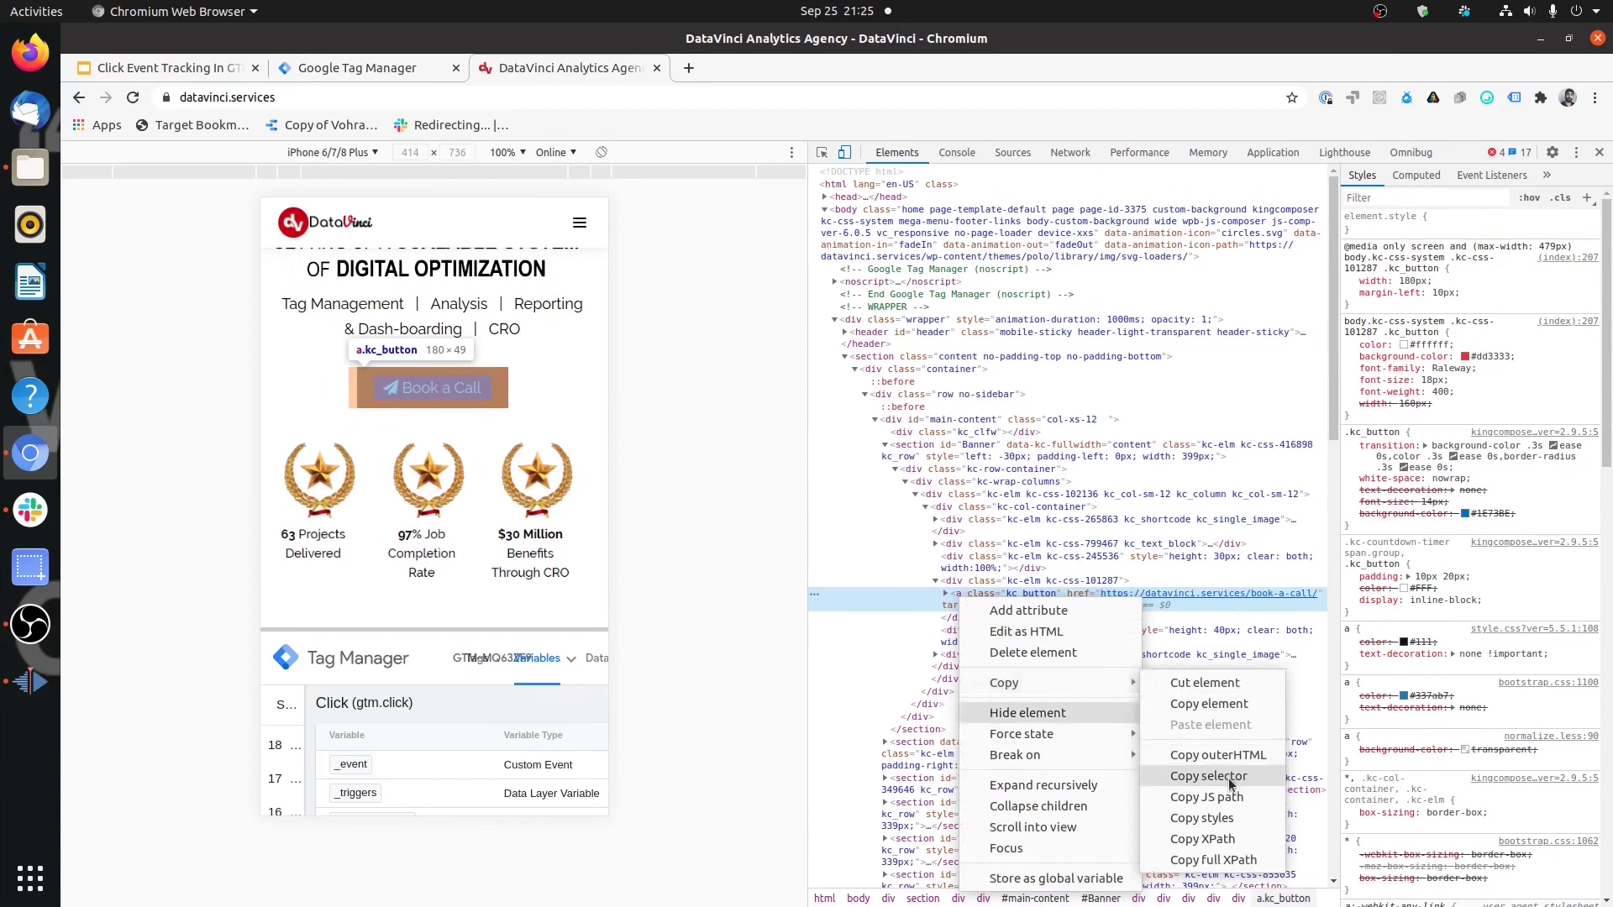
pyautogui.click(1208, 776)
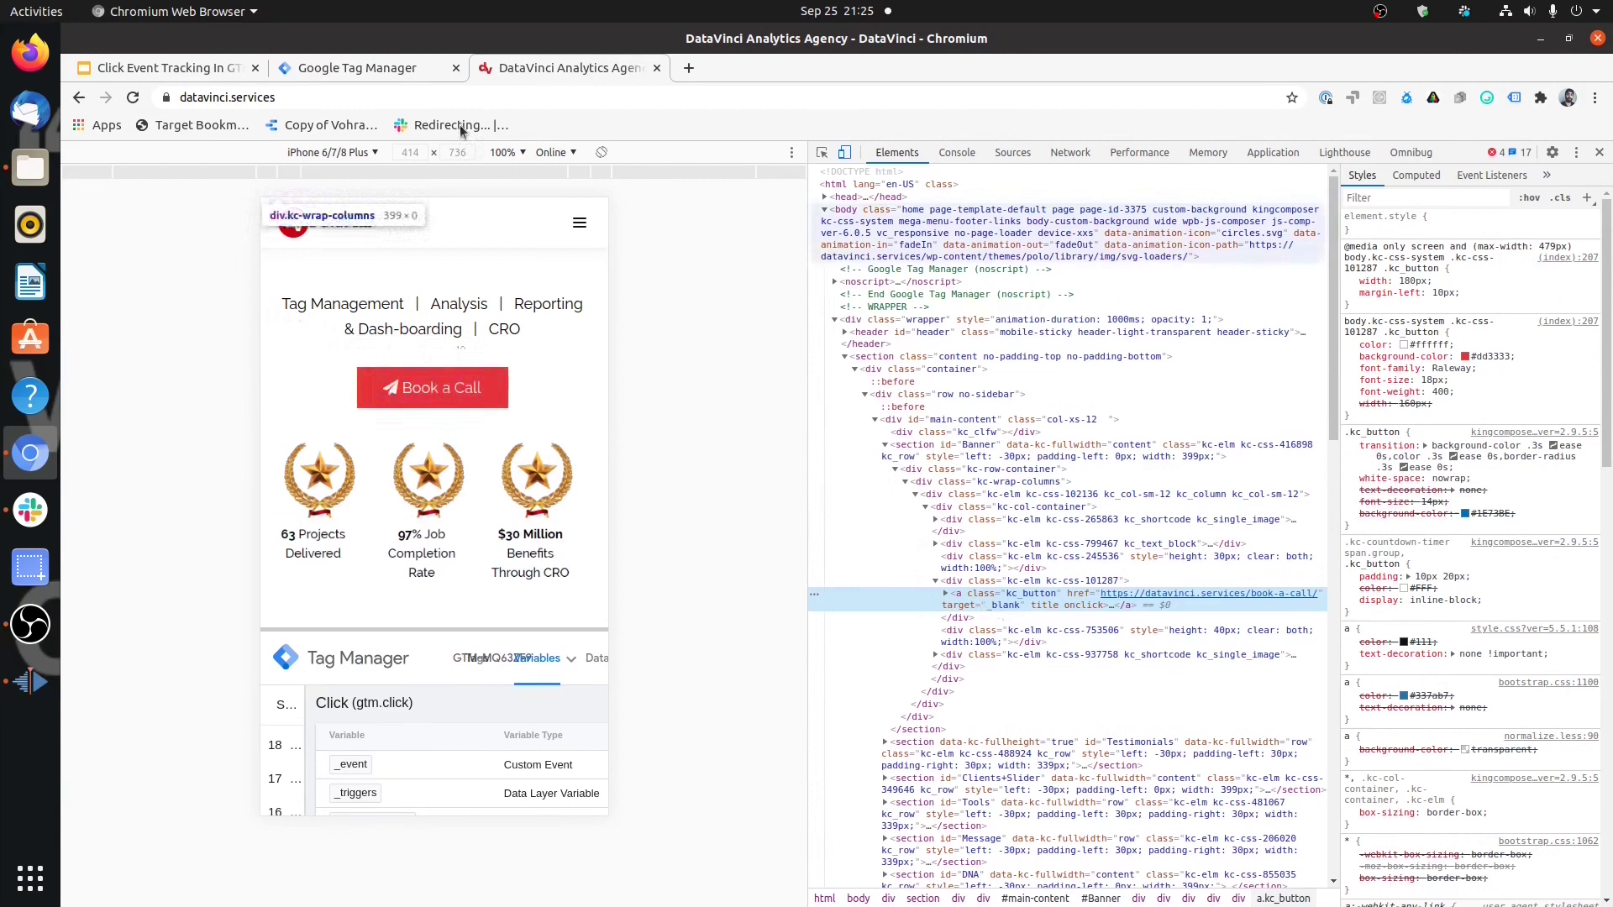
# Step: Create a new Click - All Elements trigger in the Tag Manager container that fires on Some Clicks
pyautogui.click(395, 68)
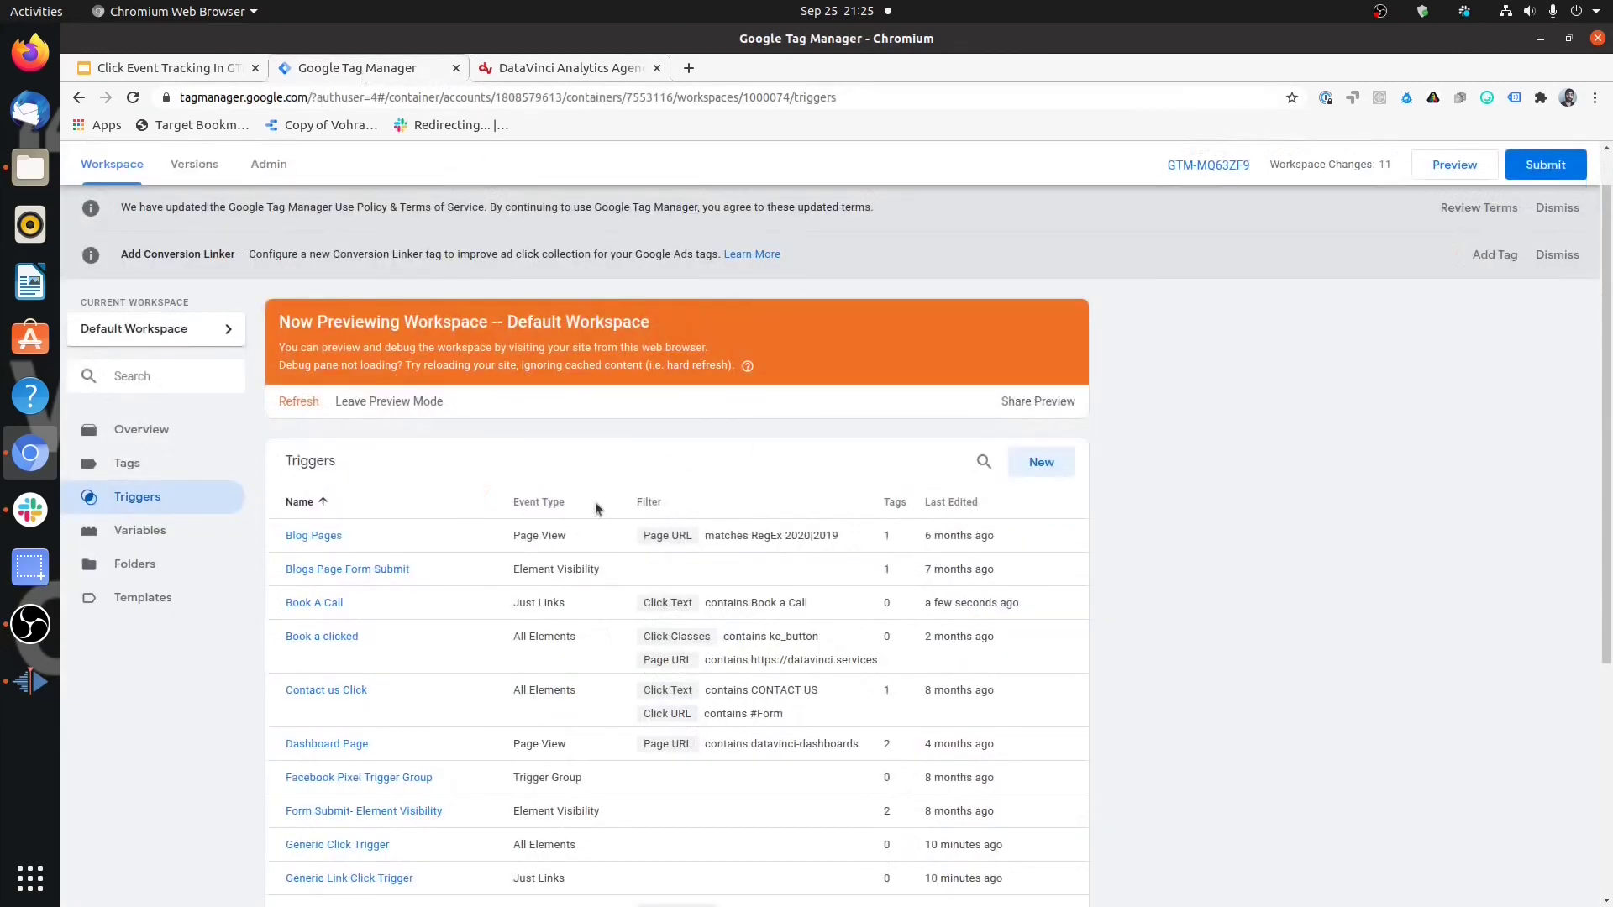
pyautogui.click(1040, 464)
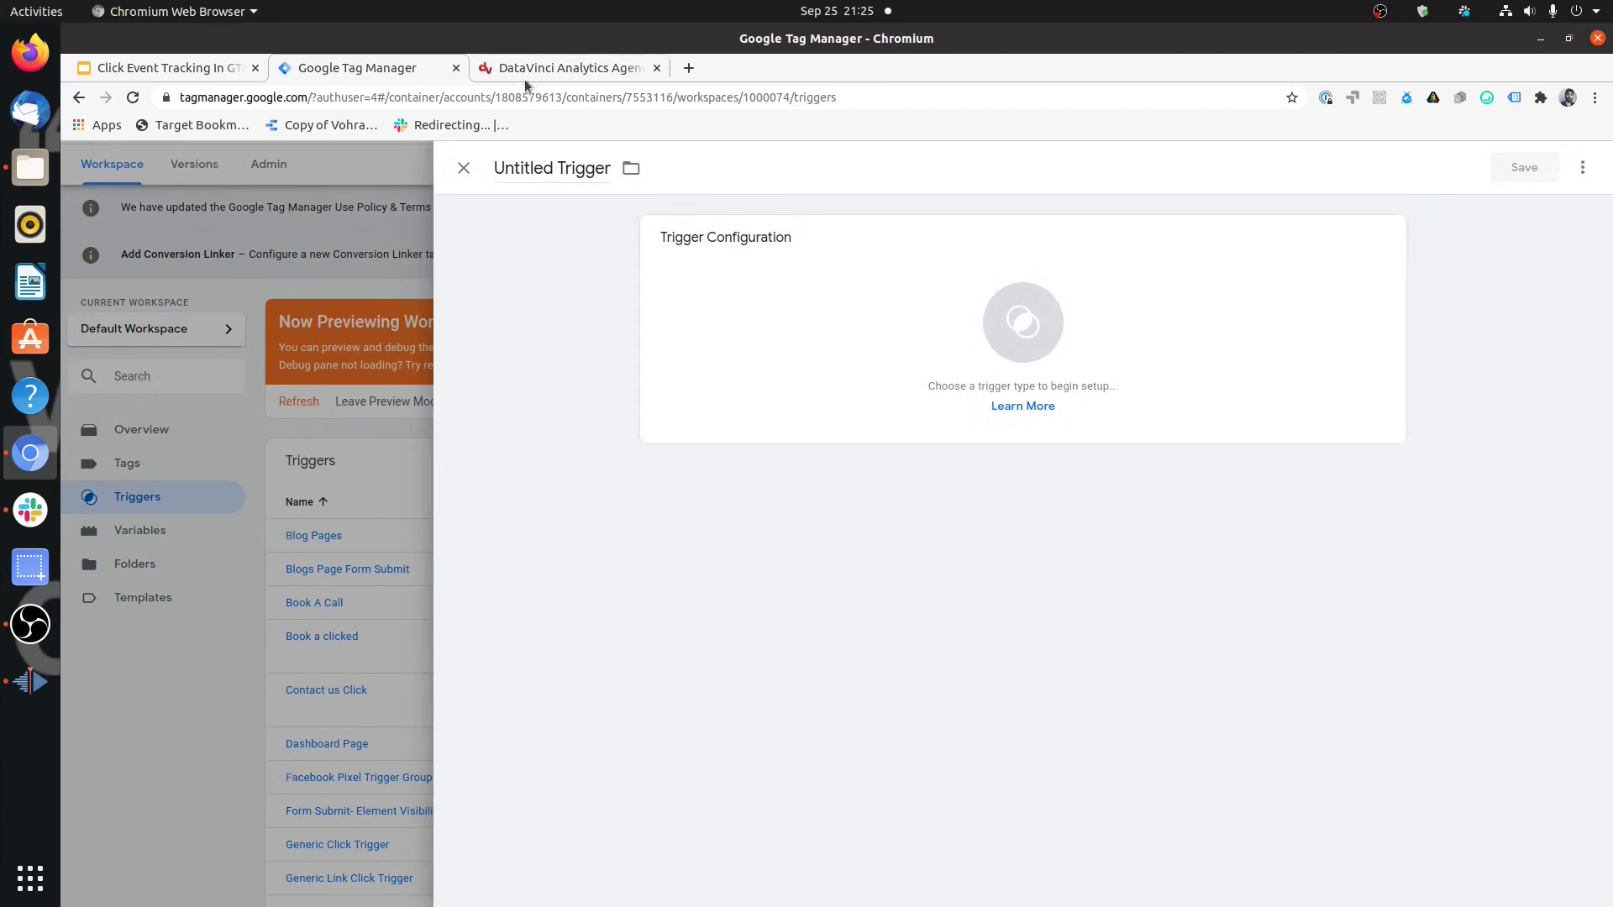
pyautogui.click(813, 324)
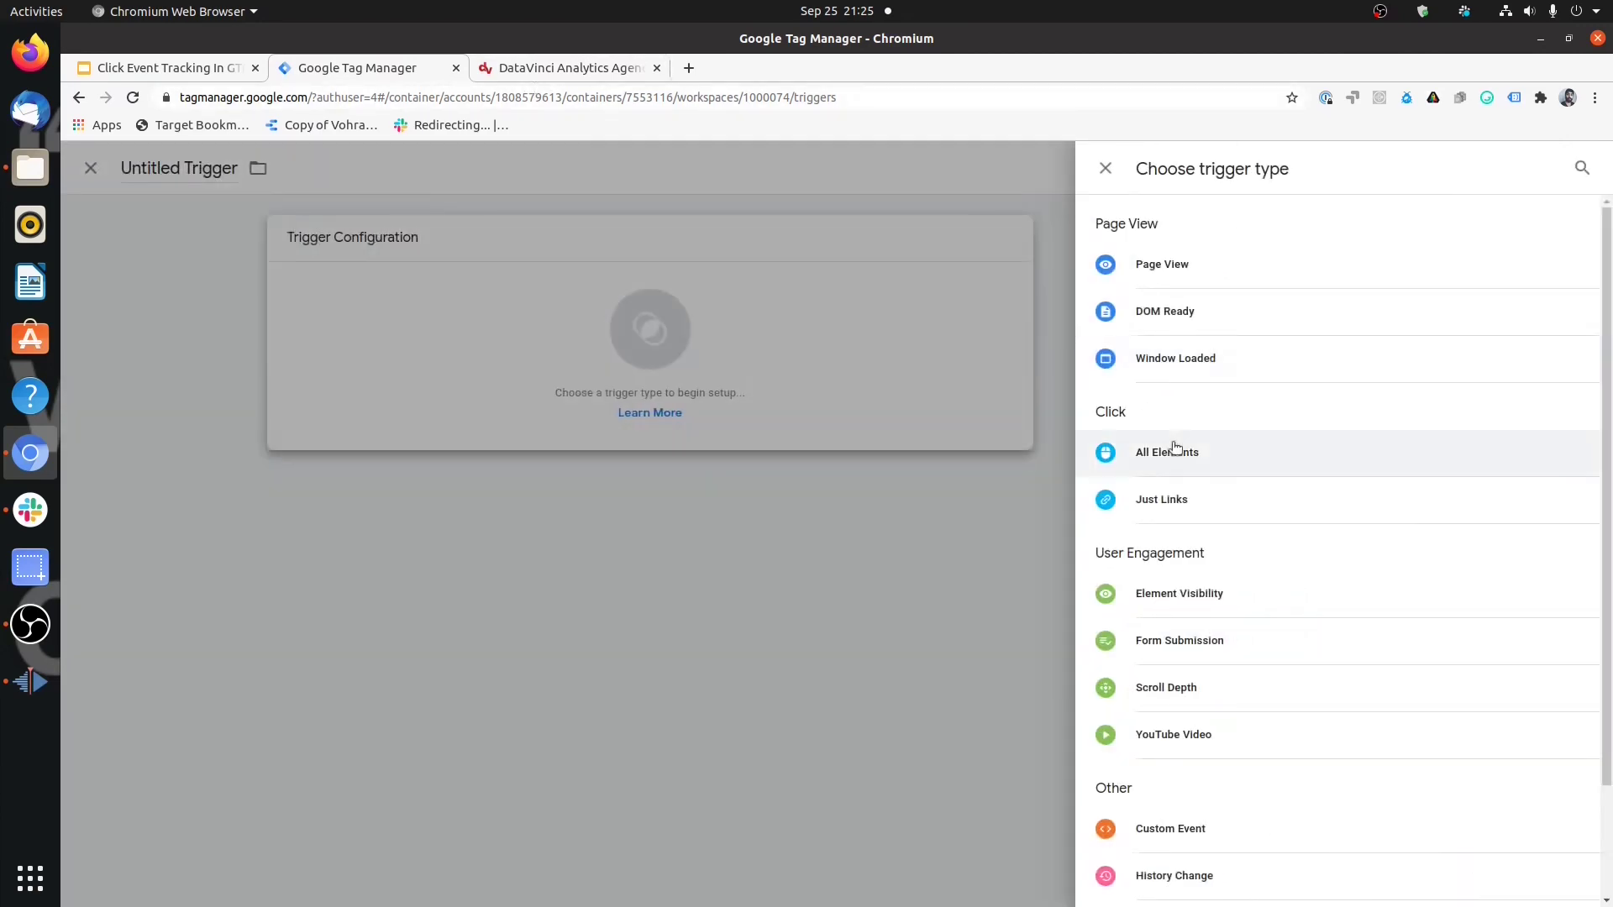
pyautogui.click(1243, 458)
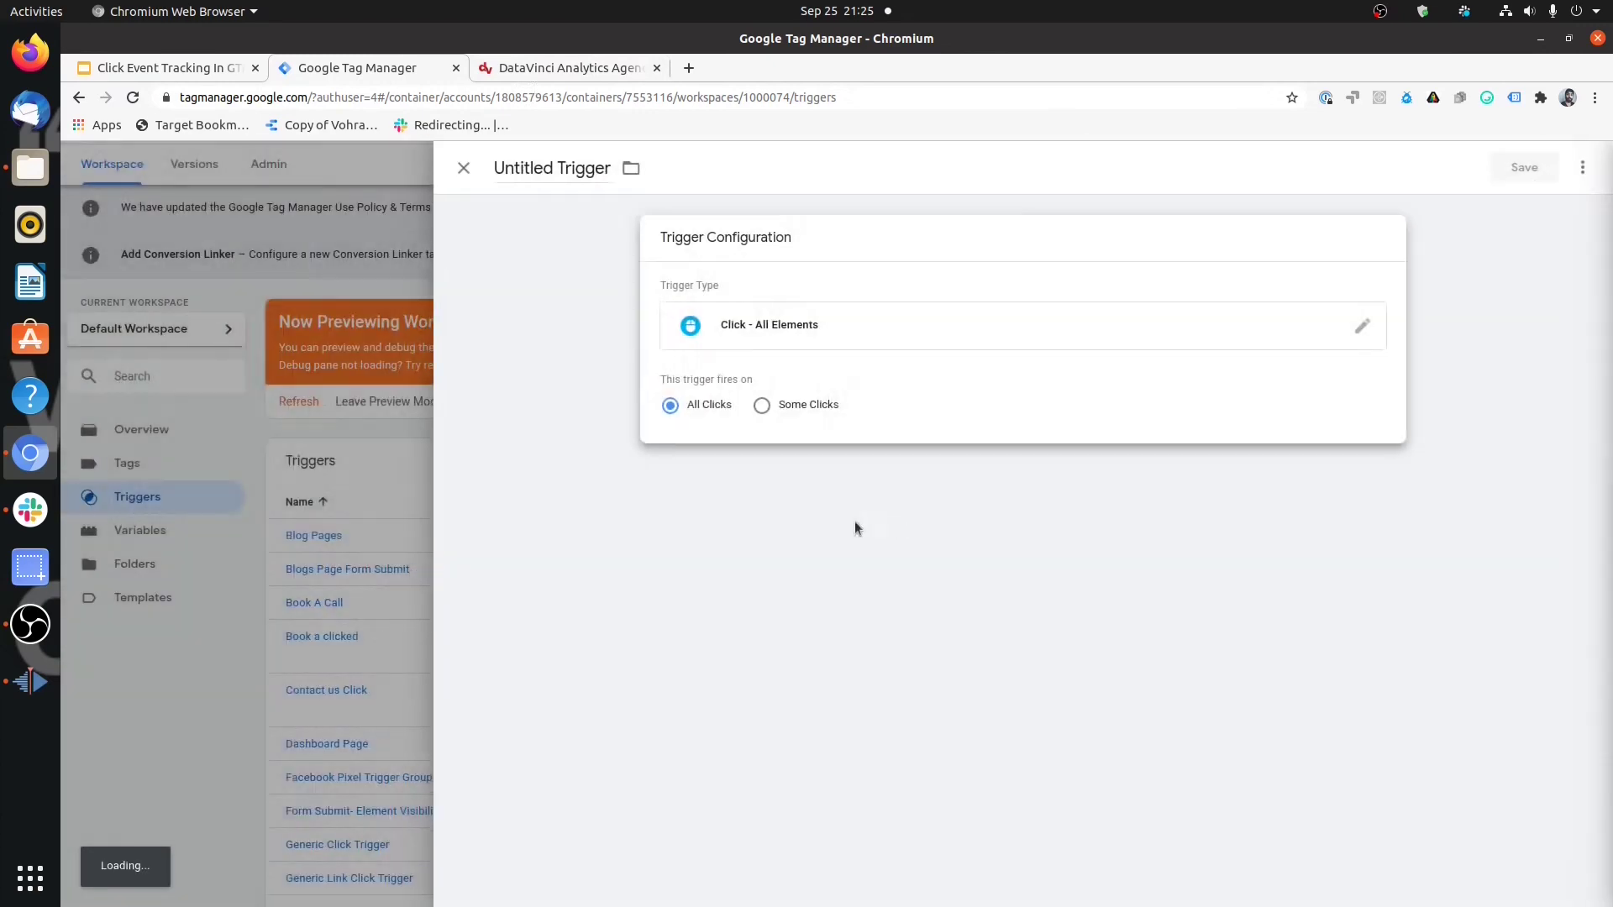
pyautogui.click(802, 407)
# Step: Set the firing condition to Click Element matches CSS selector, with the copied Book a Call selector as its value
pyautogui.click(826, 476)
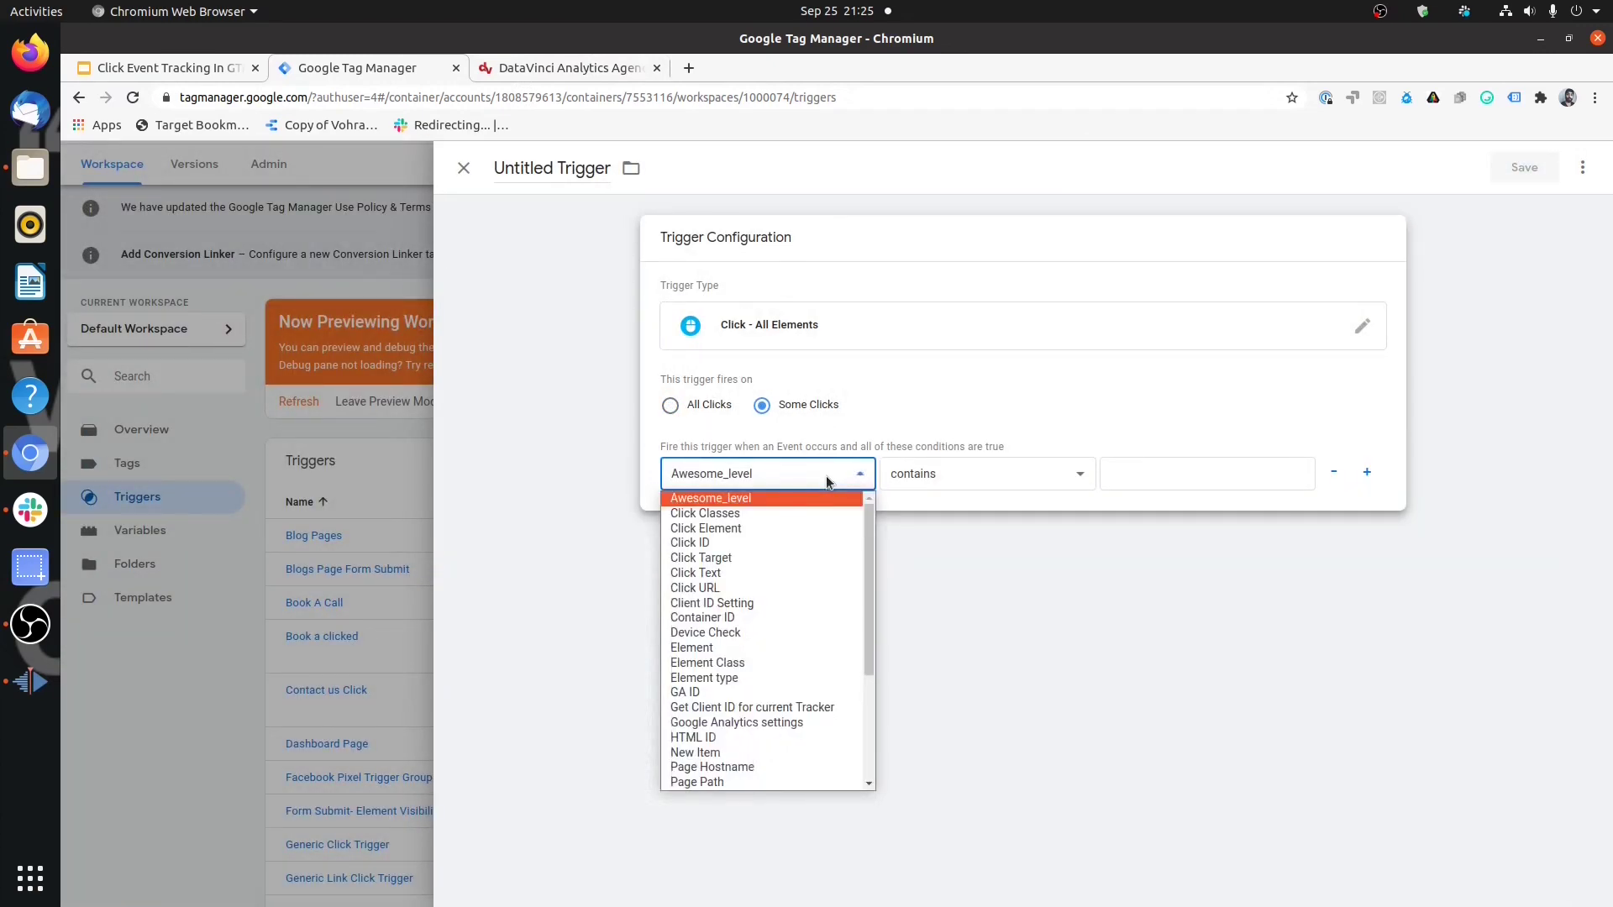
pyautogui.scroll(-2, 841, 530)
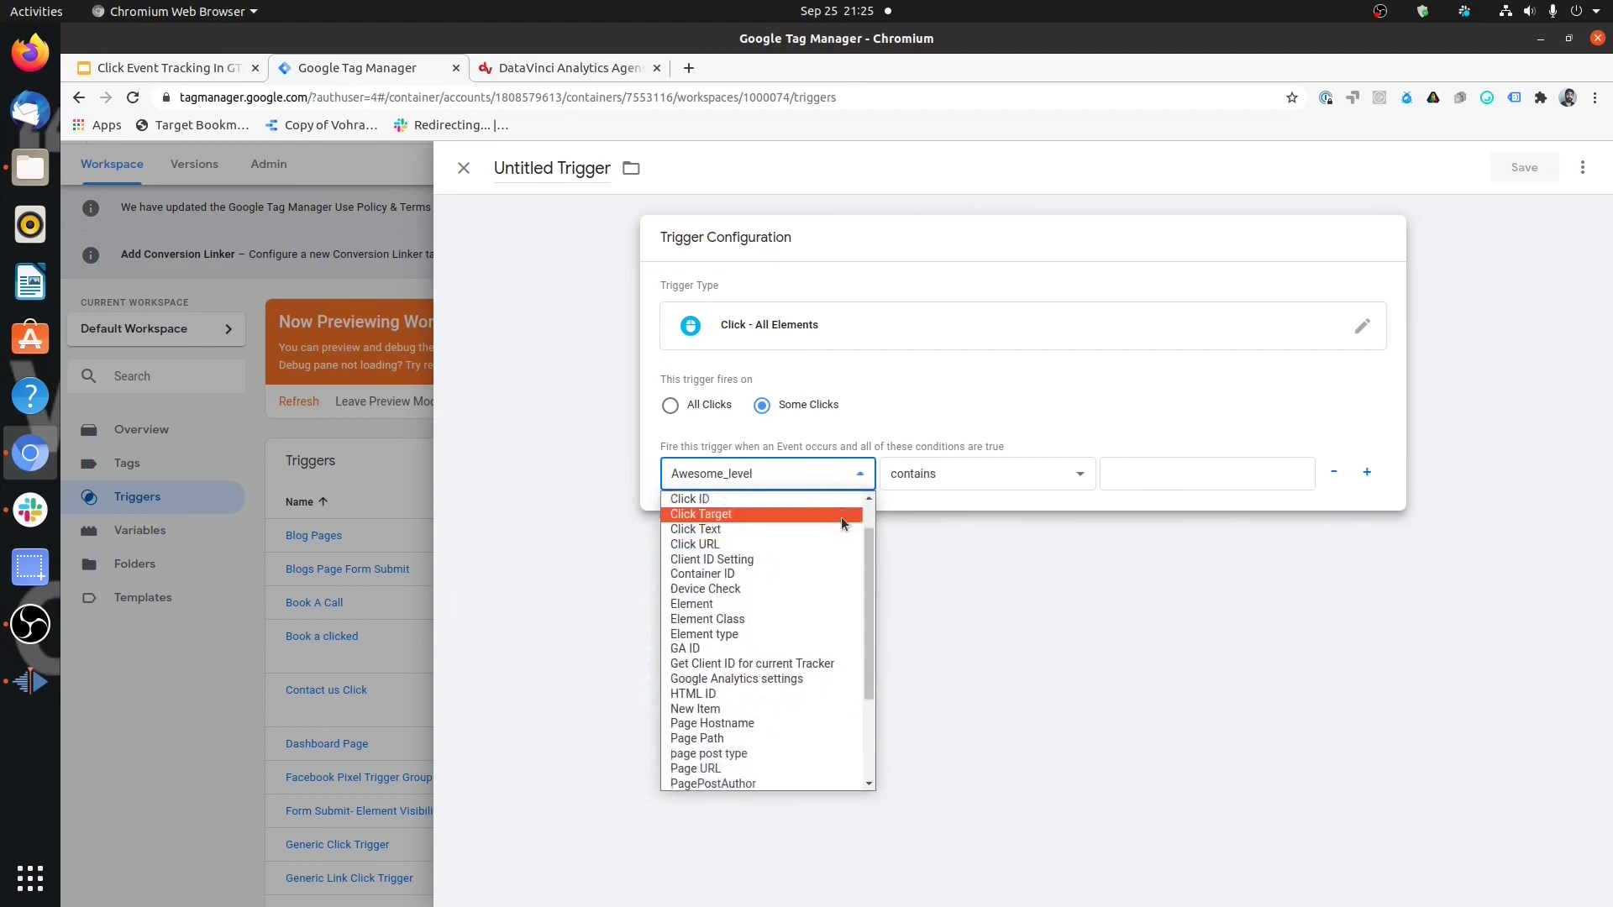
pyautogui.scroll(2, 769, 514)
pyautogui.click(770, 527)
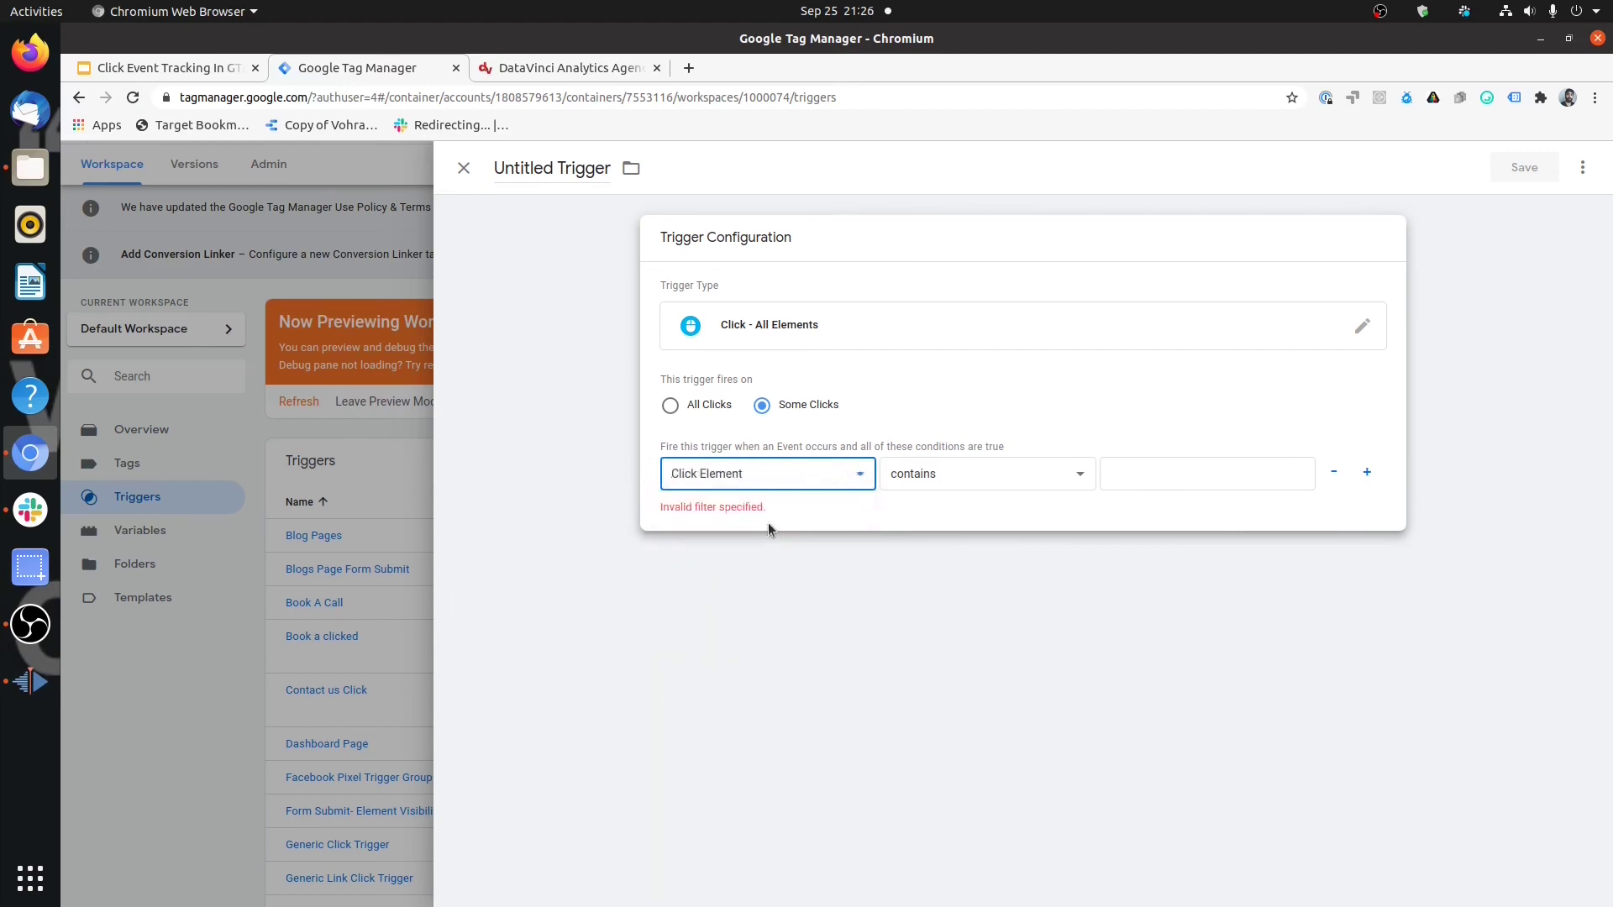
pyautogui.click(937, 475)
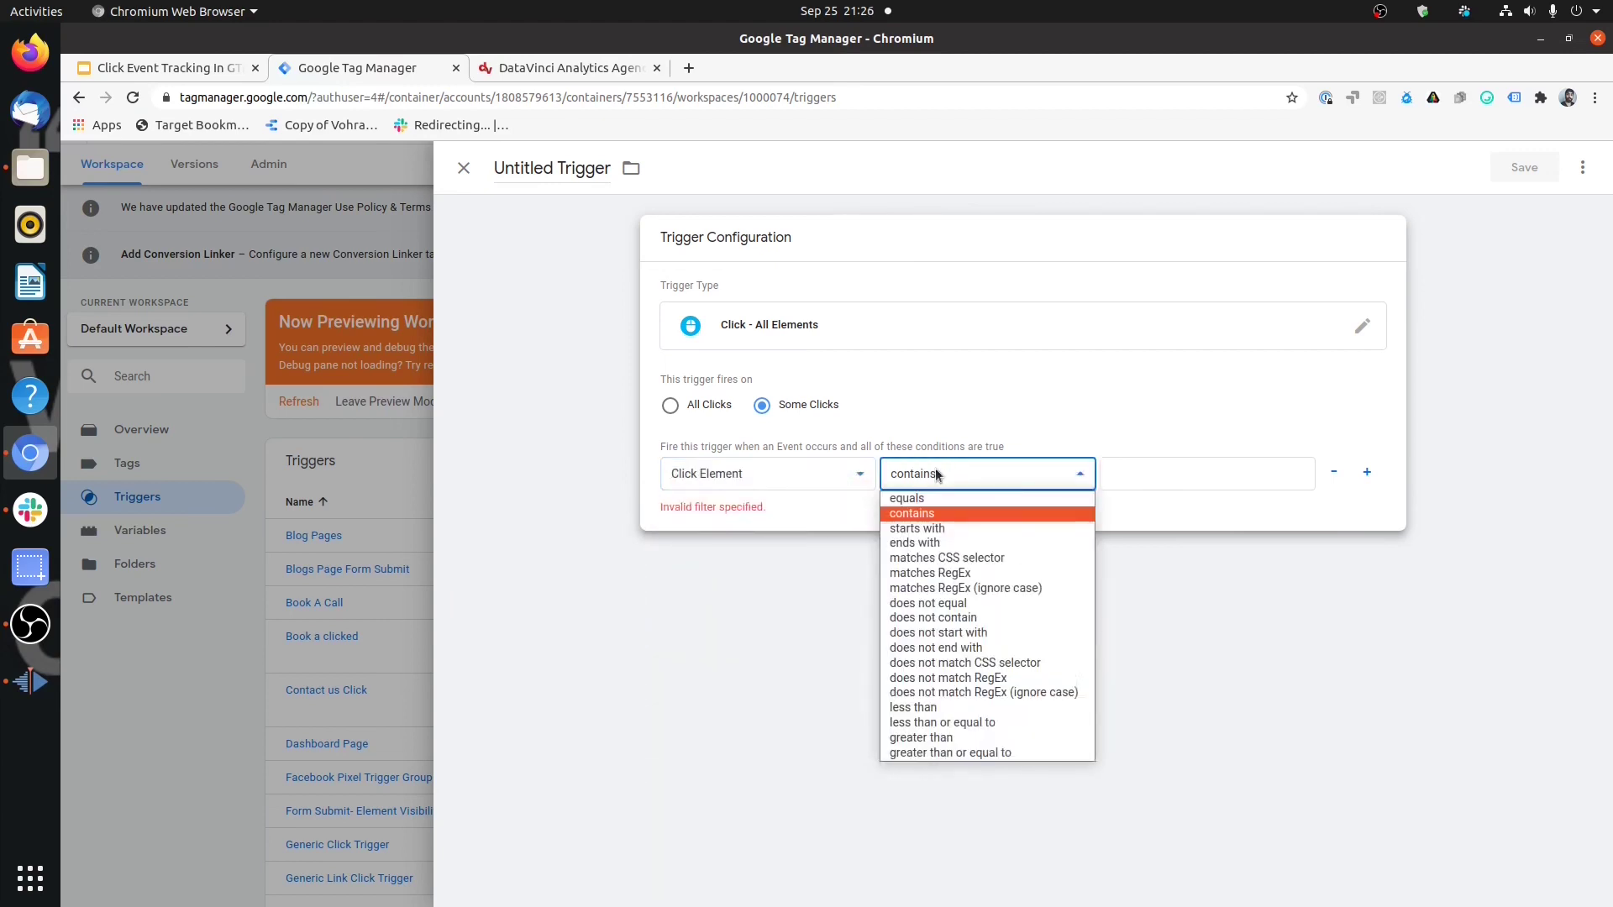
pyautogui.click(997, 561)
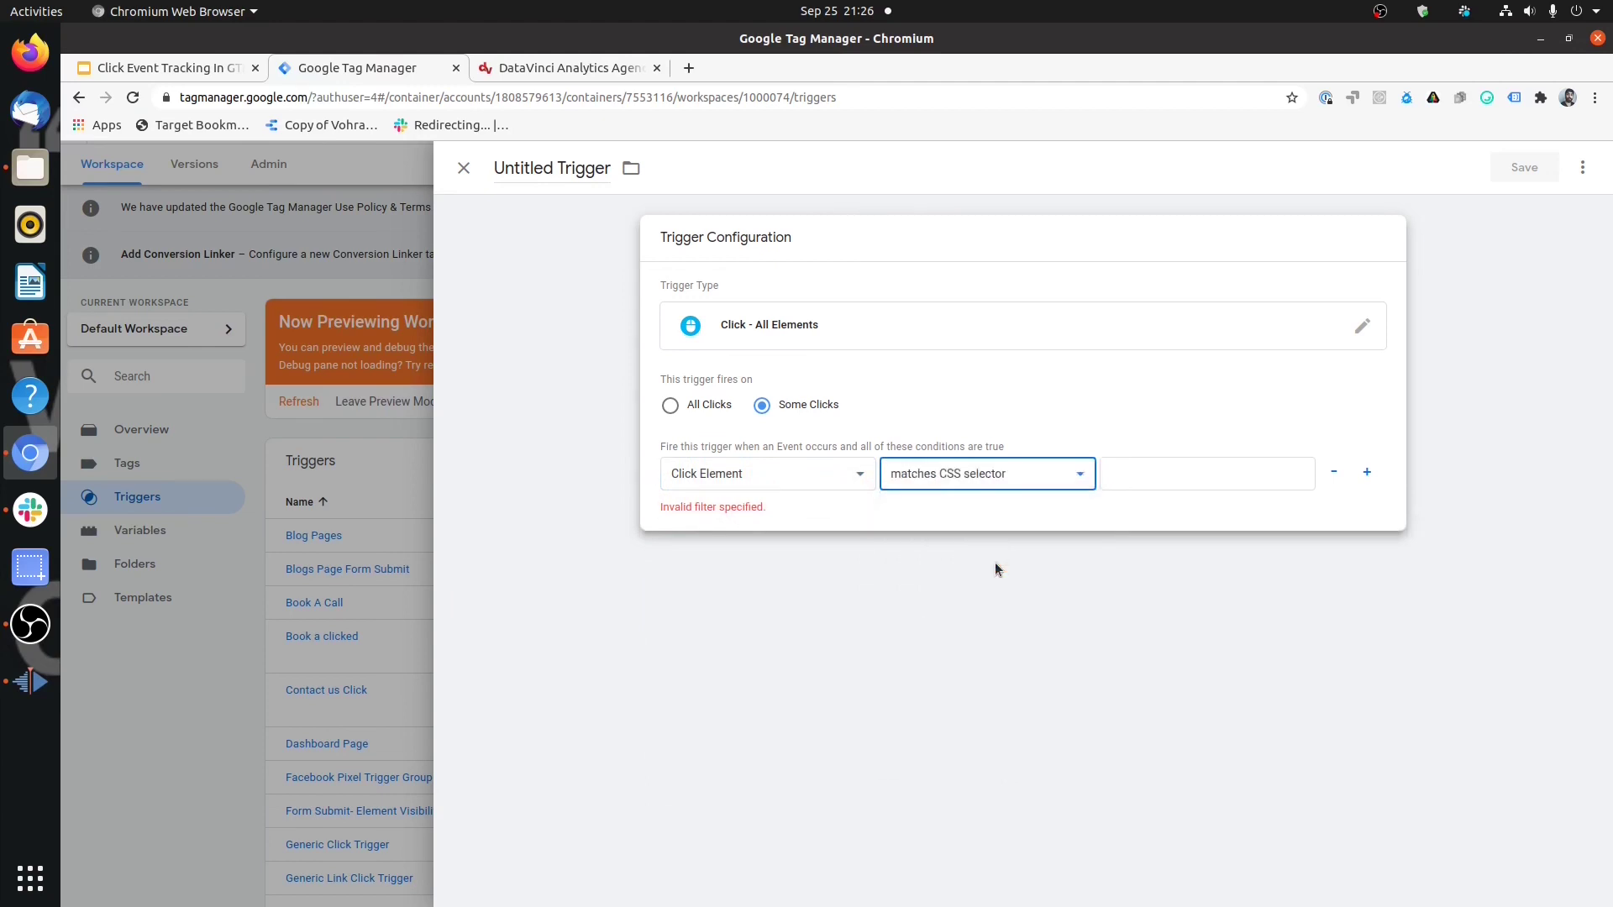
pyautogui.click(1134, 484)
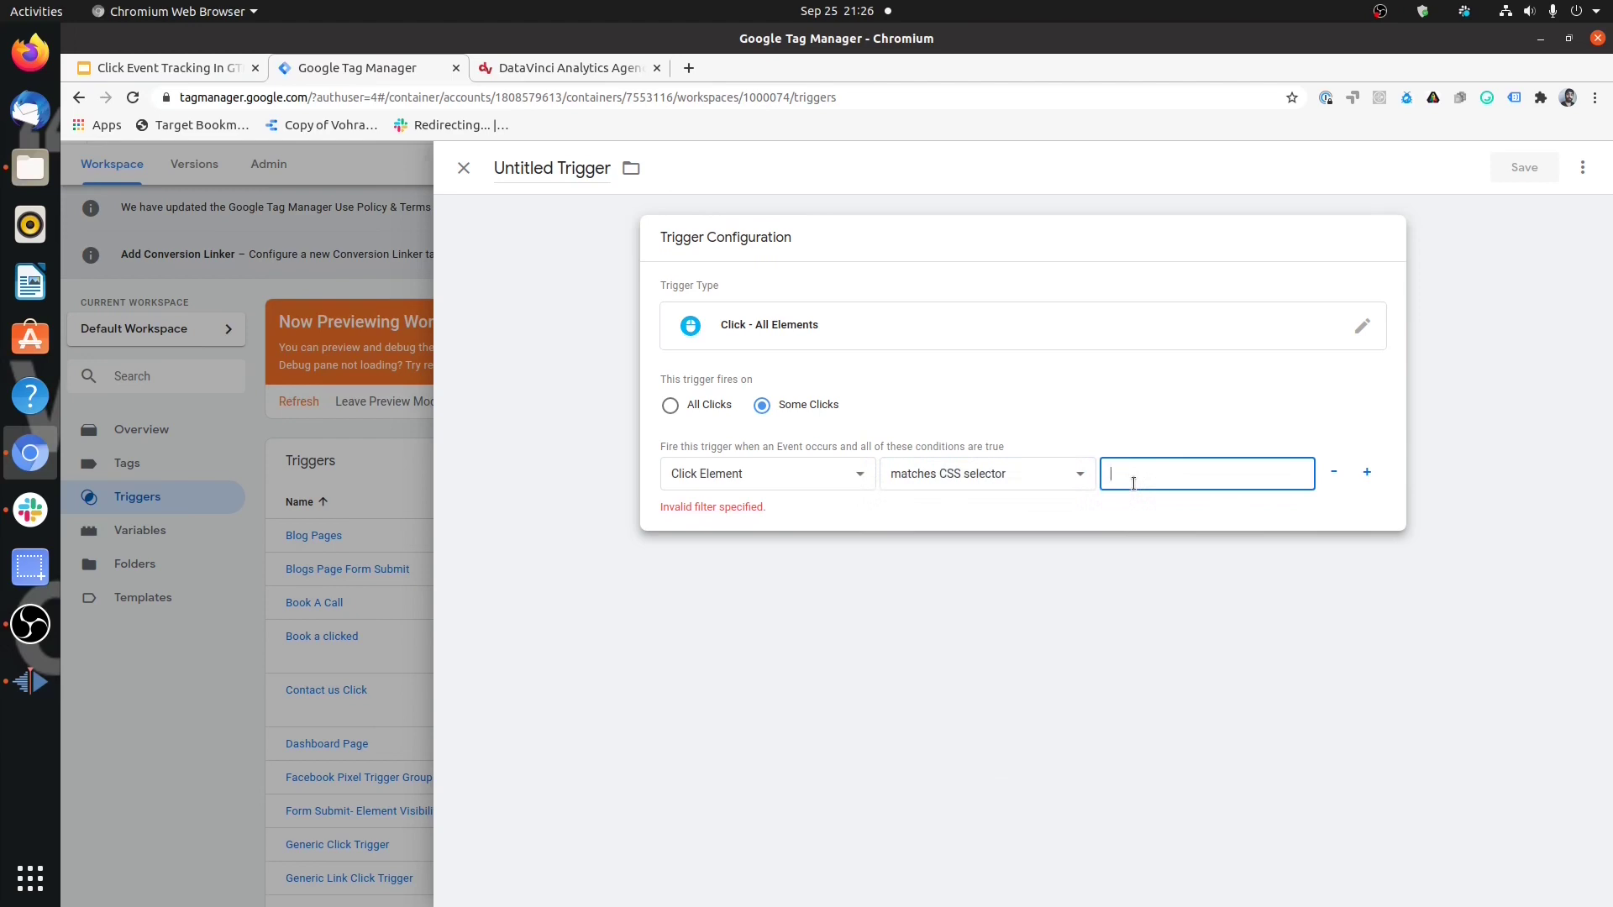
pyautogui.hotkey('ctrl', 'v')
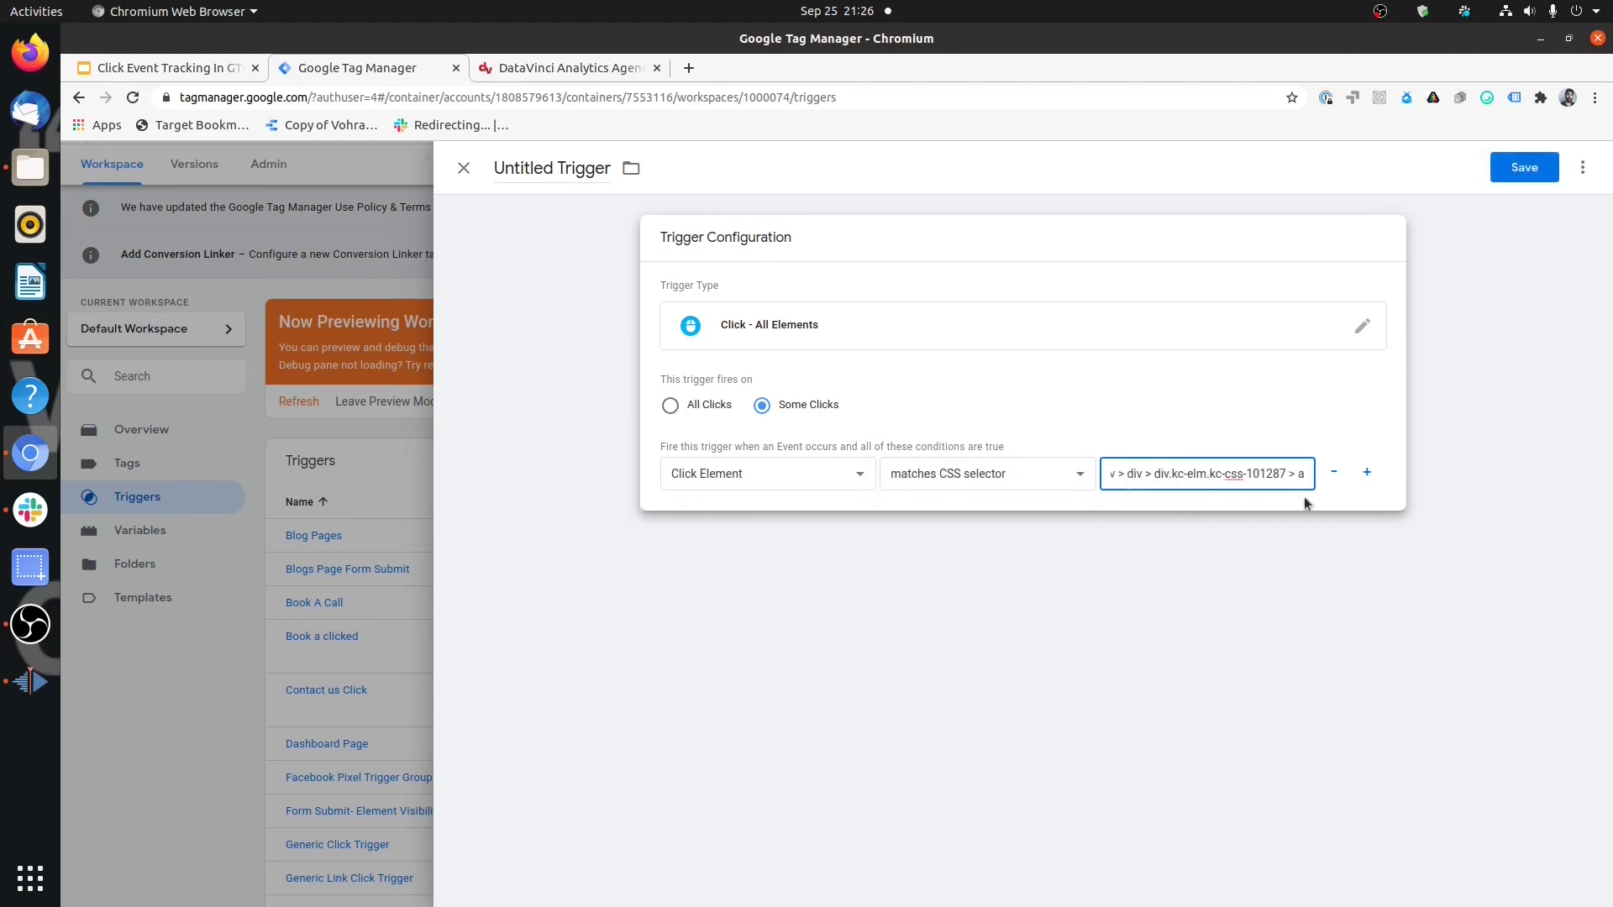
# Step: Name the trigger 1st Book A call and save it
pyautogui.click(519, 168)
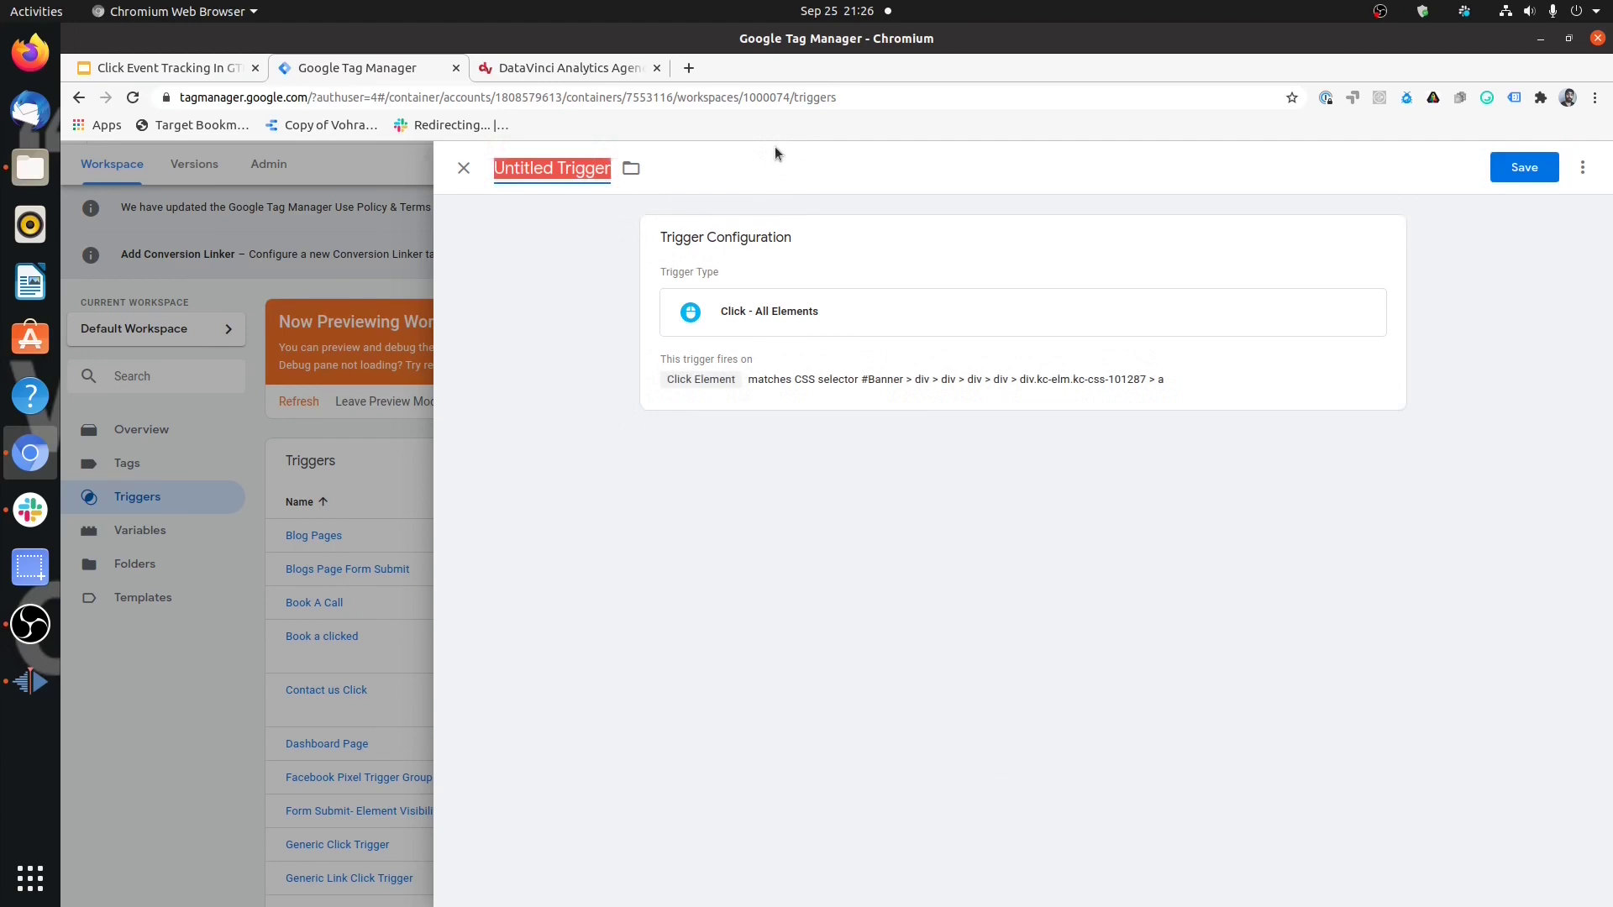
pyautogui.write('1st Book A ')
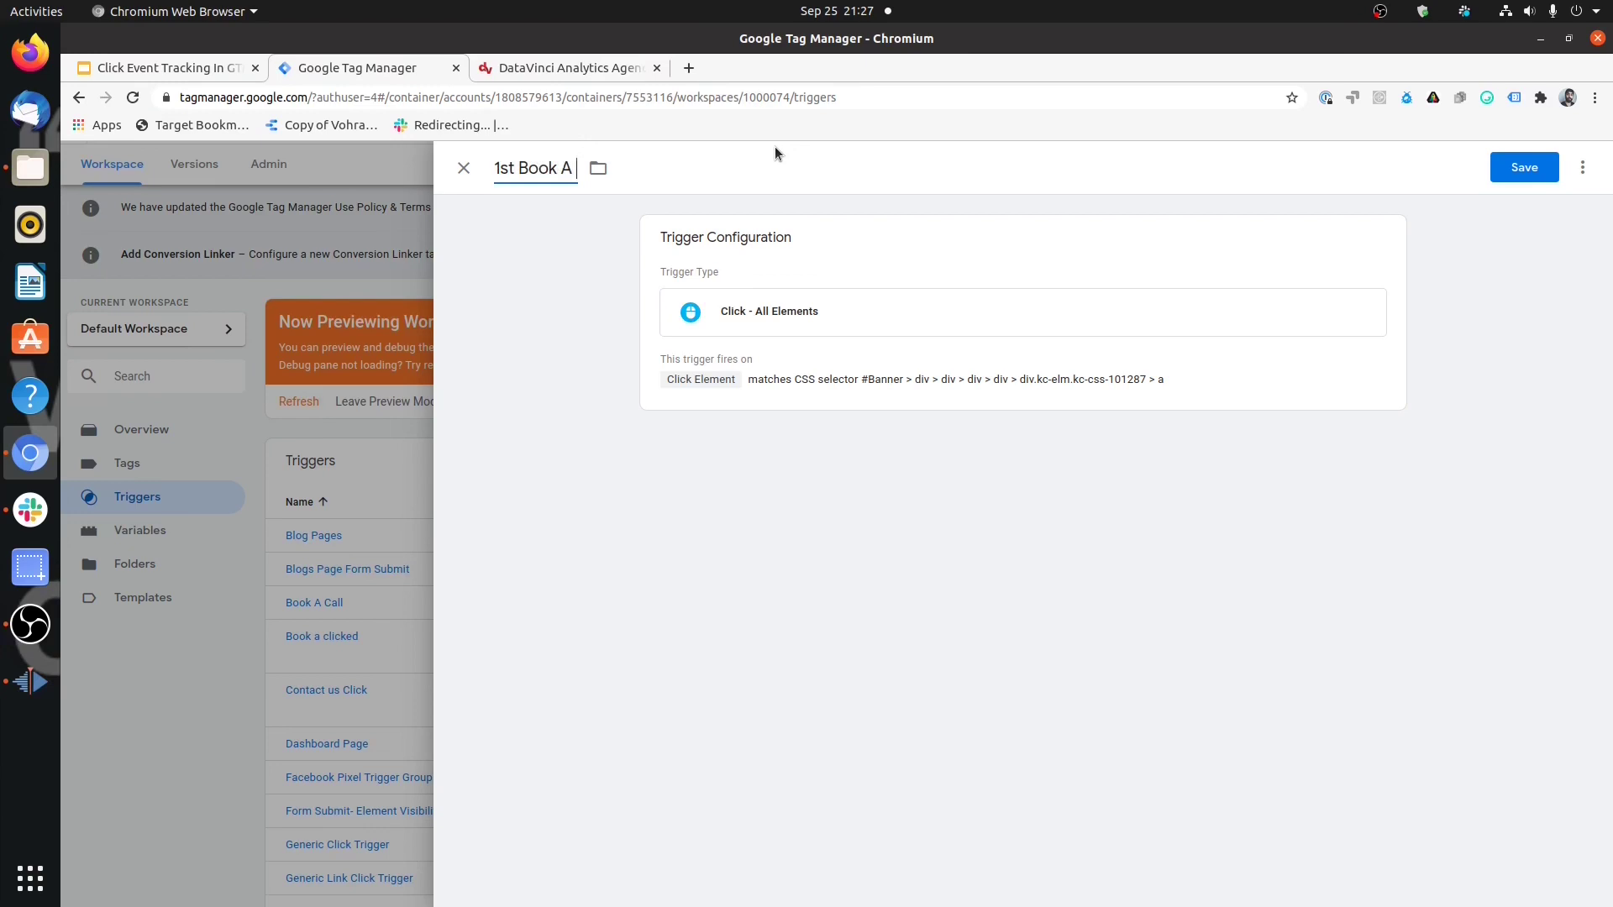
pyautogui.write('call')
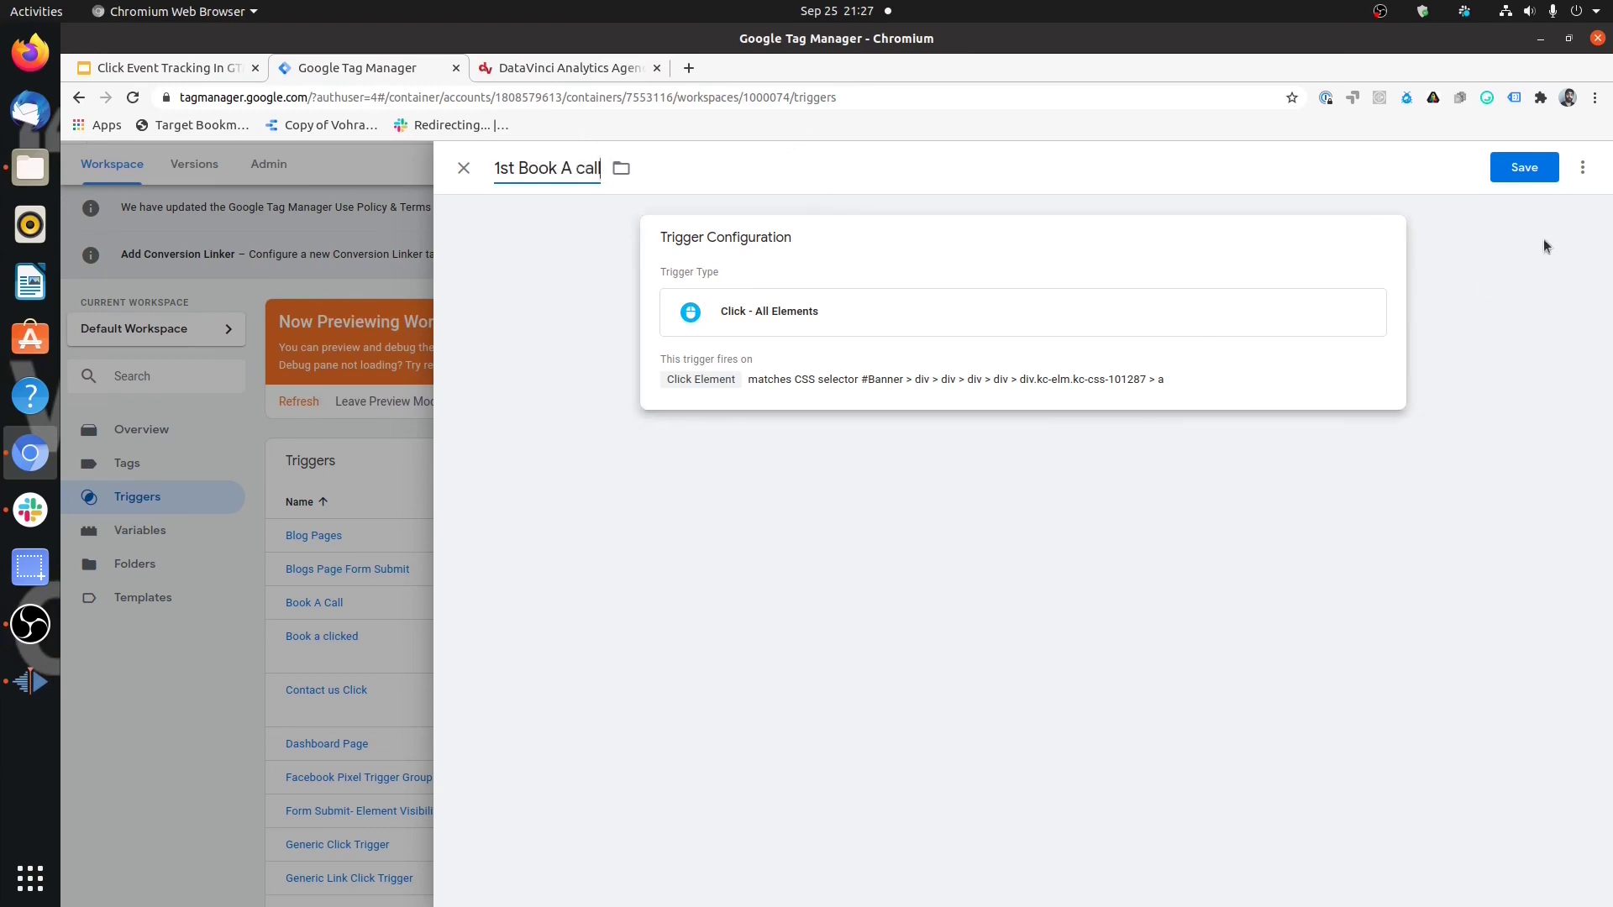
pyautogui.click(1508, 178)
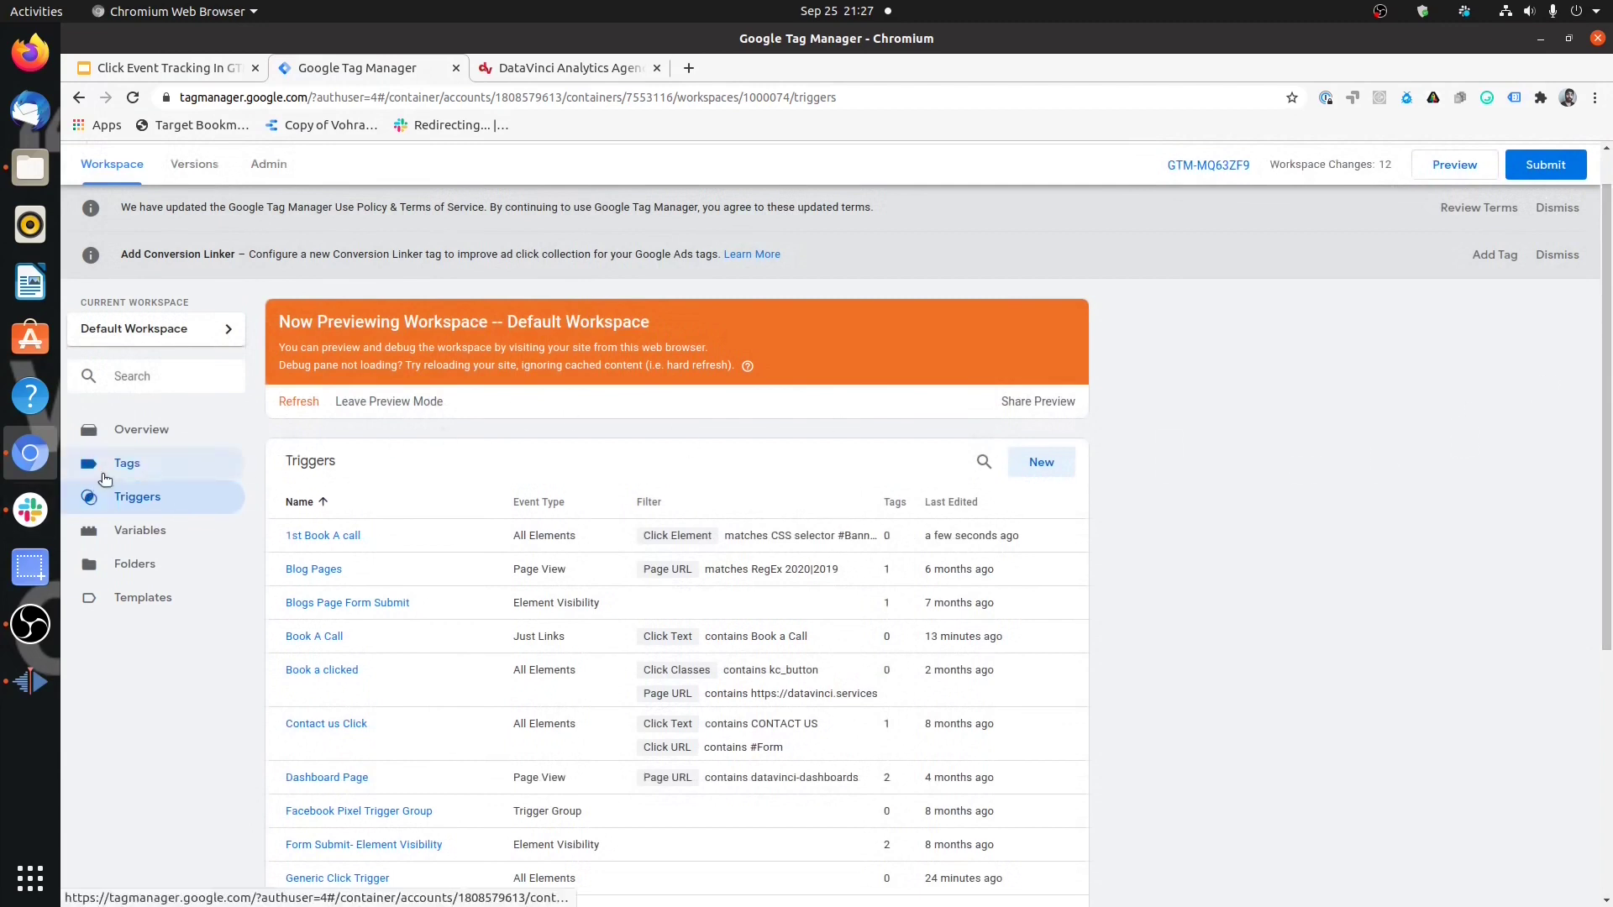
# Step: Create a new tag in the workspace and name it 1st Book A Call Clicked - GA
pyautogui.click(105, 476)
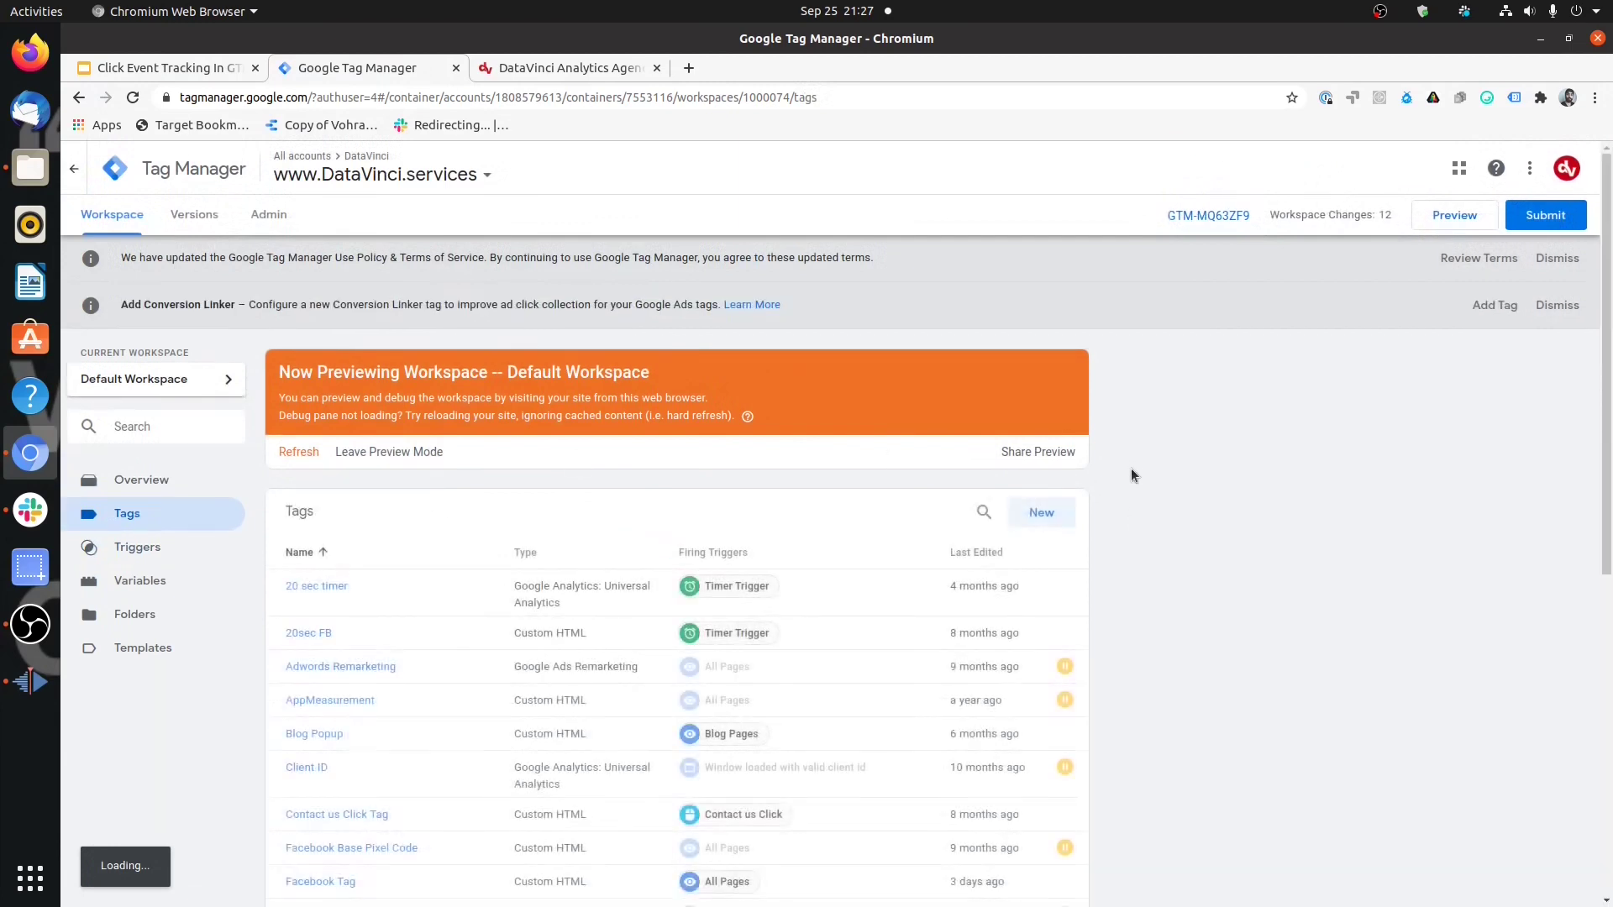
pyautogui.click(1060, 515)
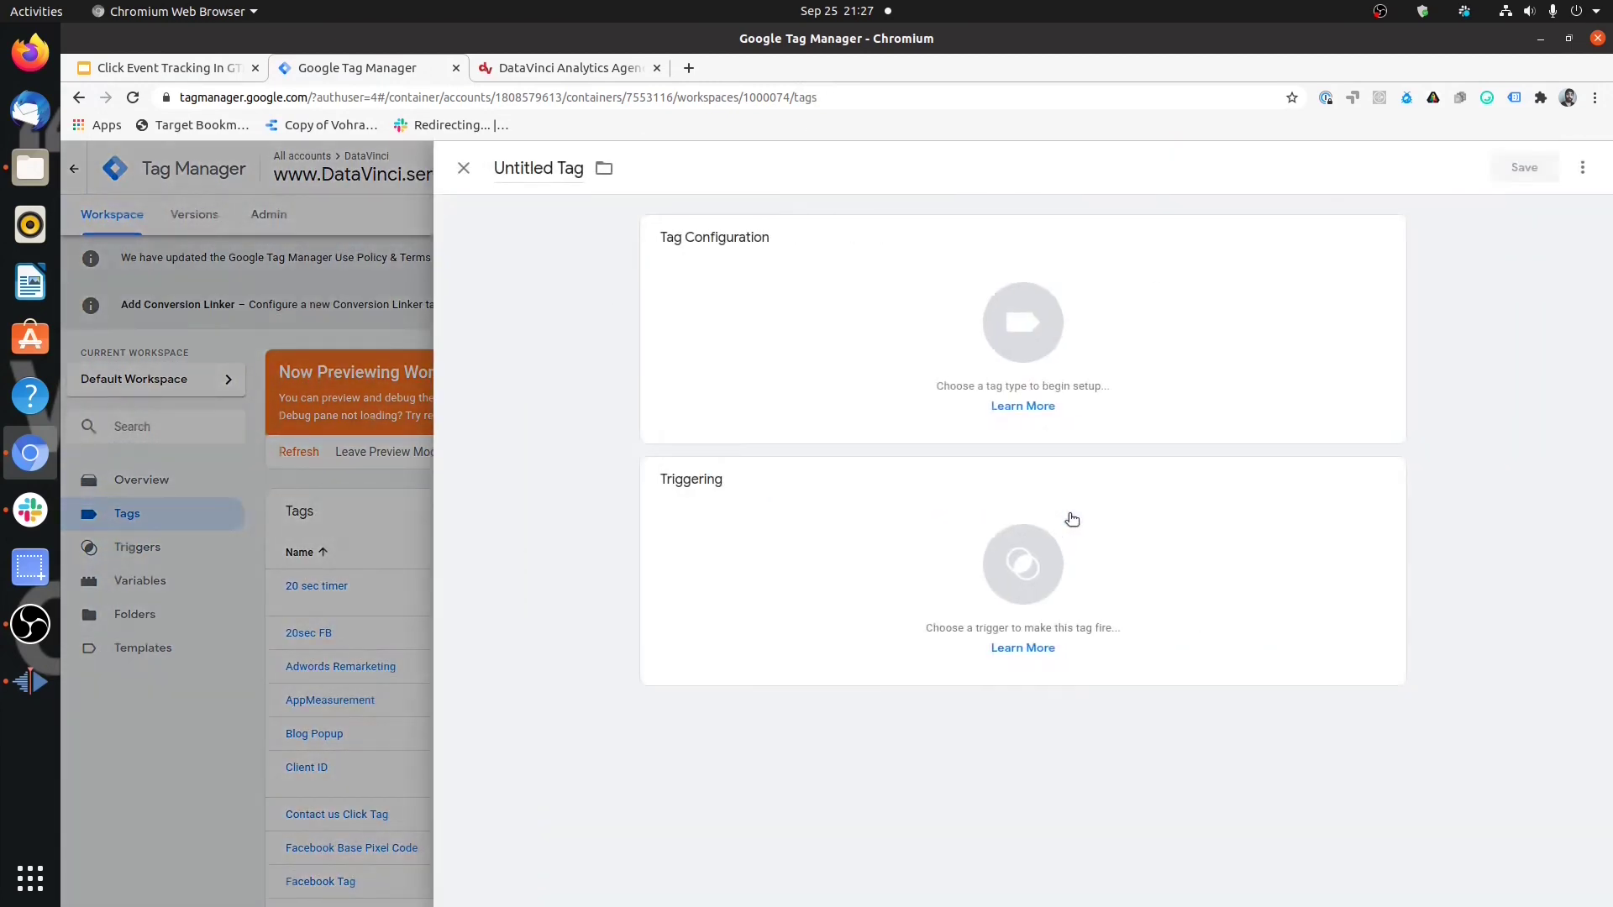
pyautogui.click(551, 170)
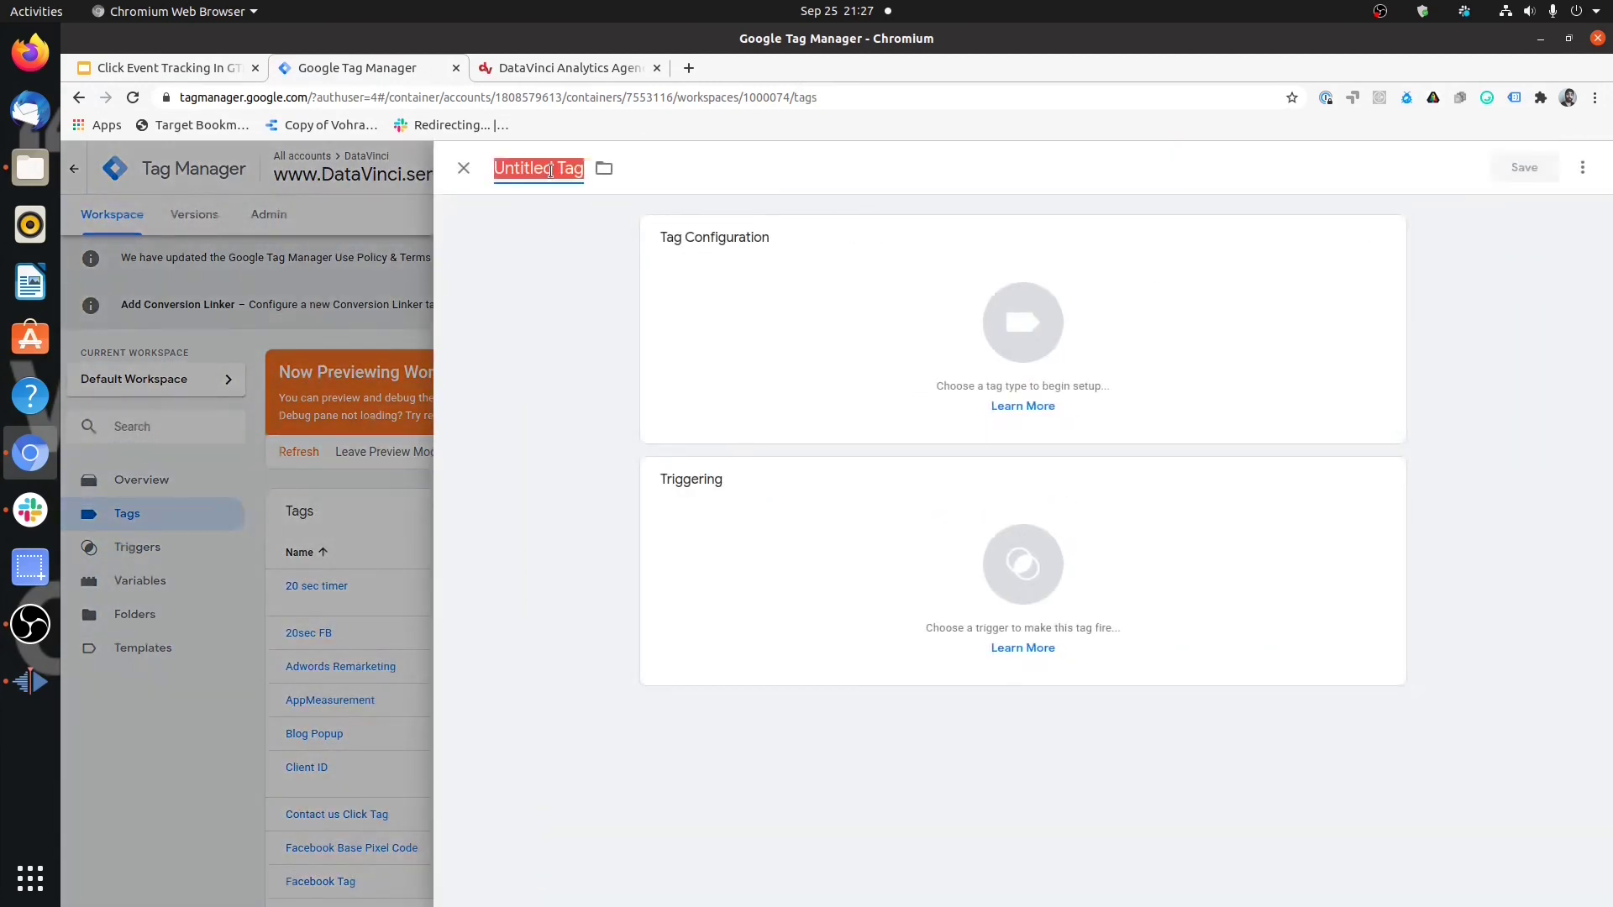
pyautogui.write('1st')
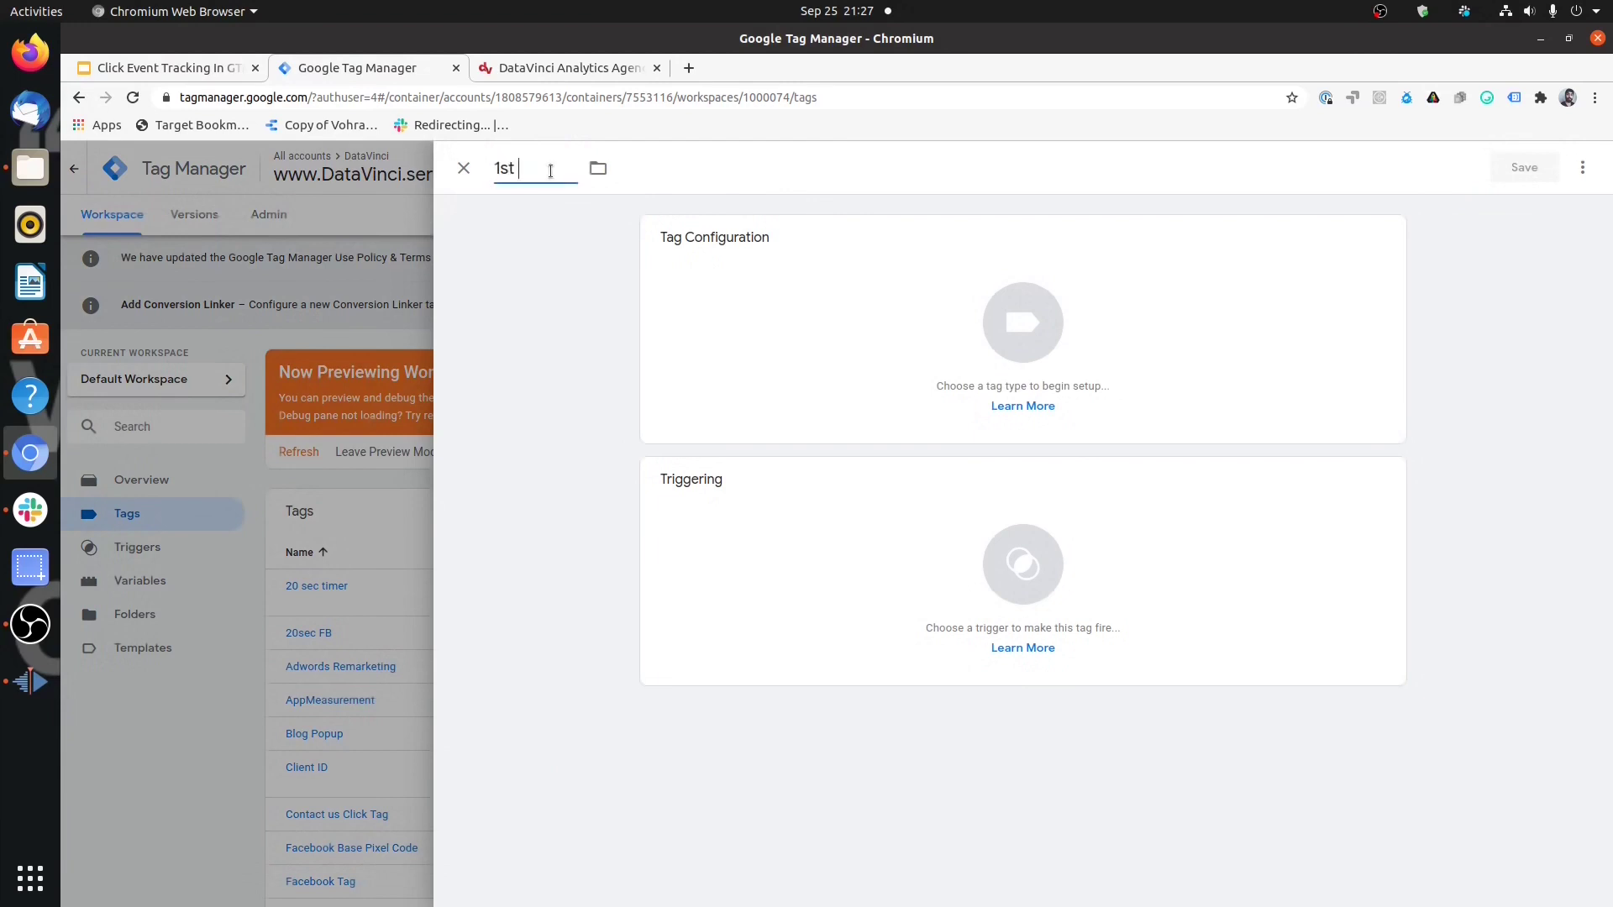
pyautogui.write(' Book A Call Clicked')
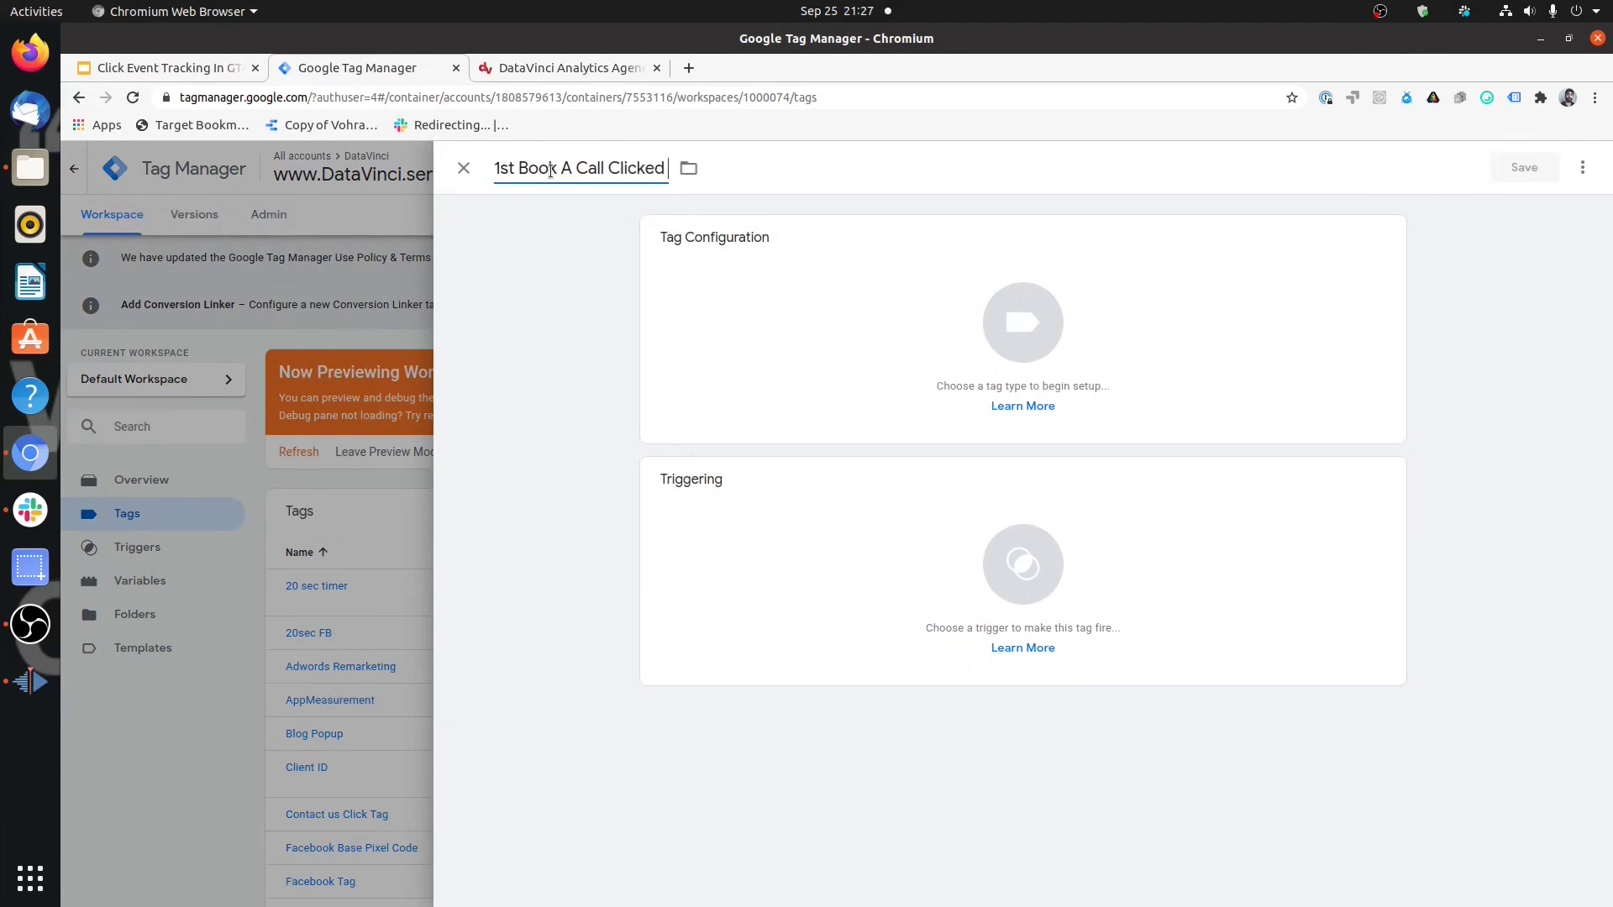
pyautogui.write(' - GA')
# Step: Set the tag type to Google Analytics: Universal Analytics and its track type to Event
pyautogui.click(774, 374)
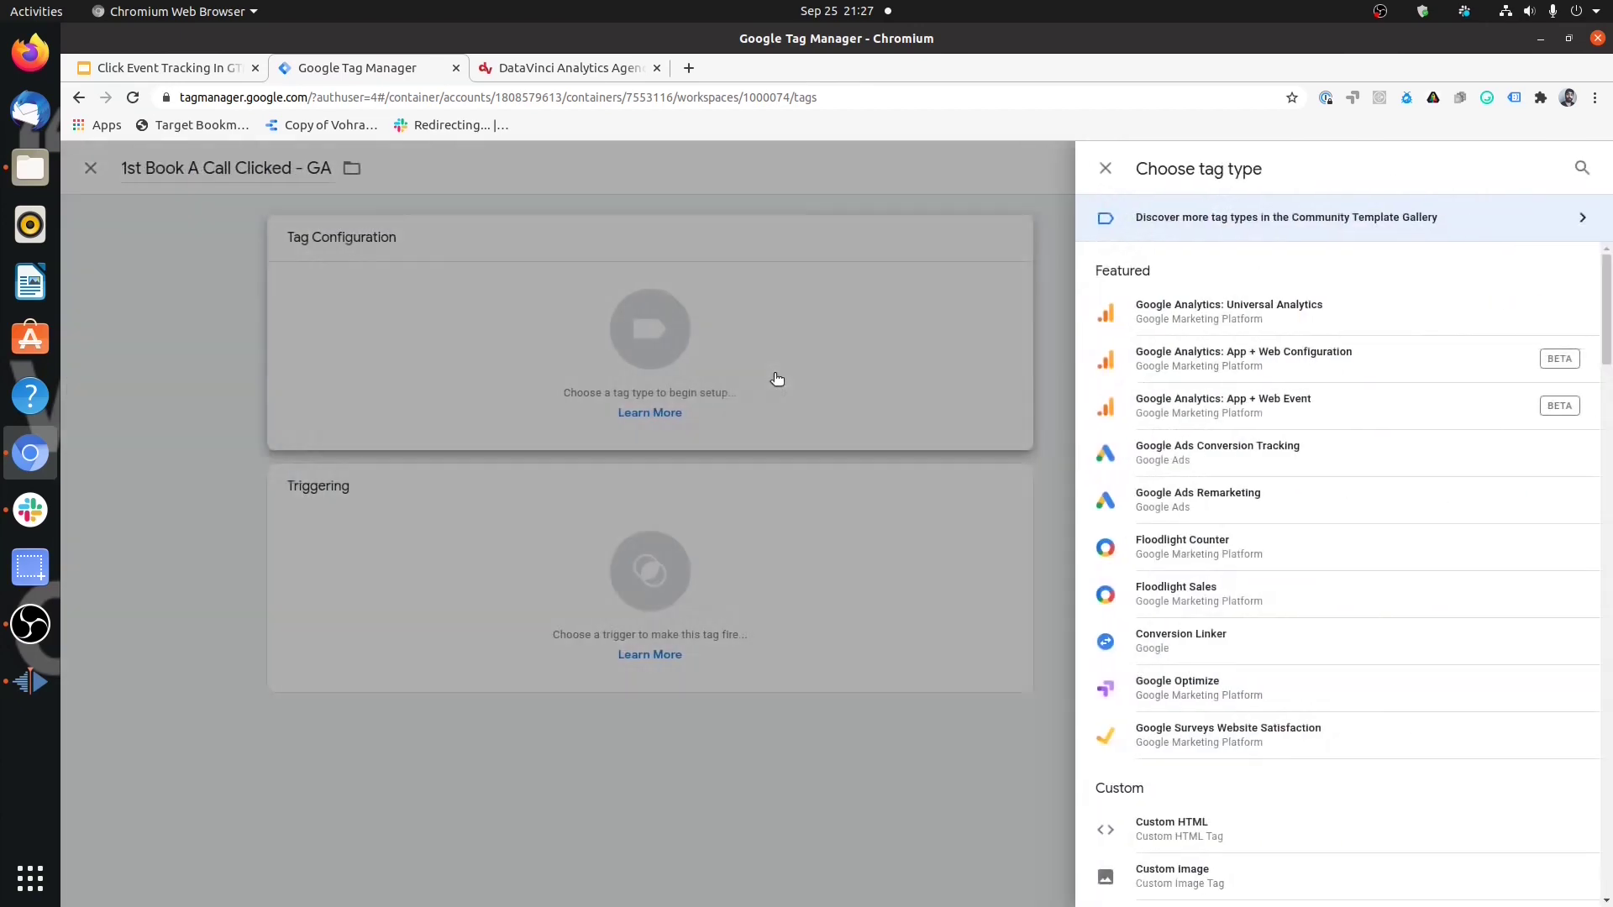
pyautogui.click(1329, 312)
pyautogui.click(865, 400)
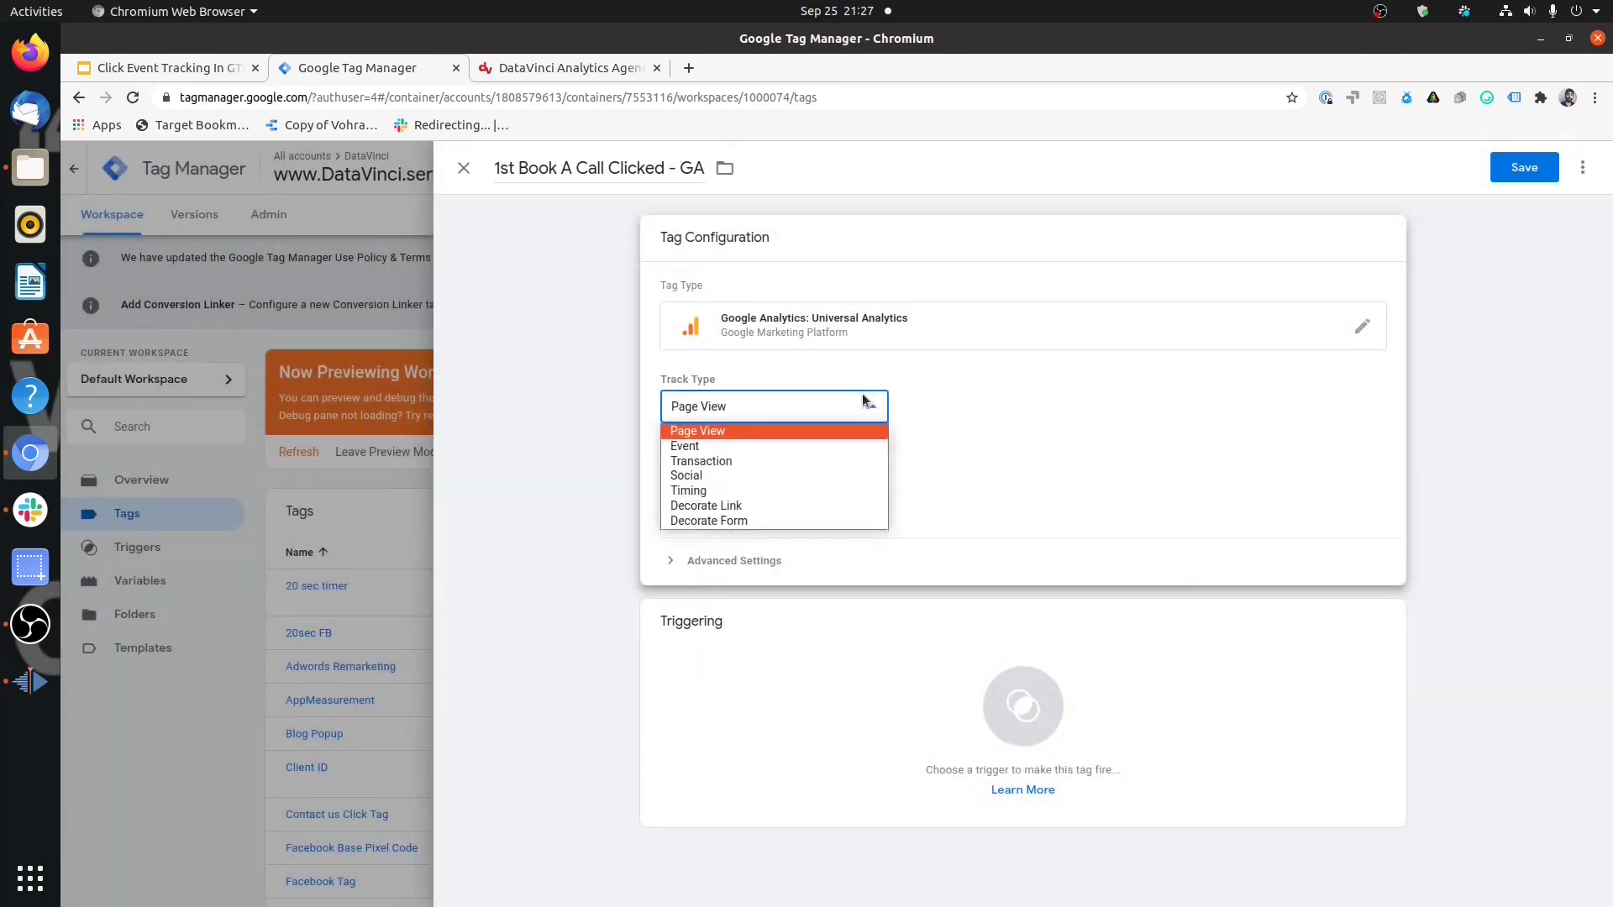
pyautogui.click(819, 446)
# Step: Fill in the event tracking parameters with category Link Click, action Book A Call and the Page URL variable as label
pyautogui.click(804, 486)
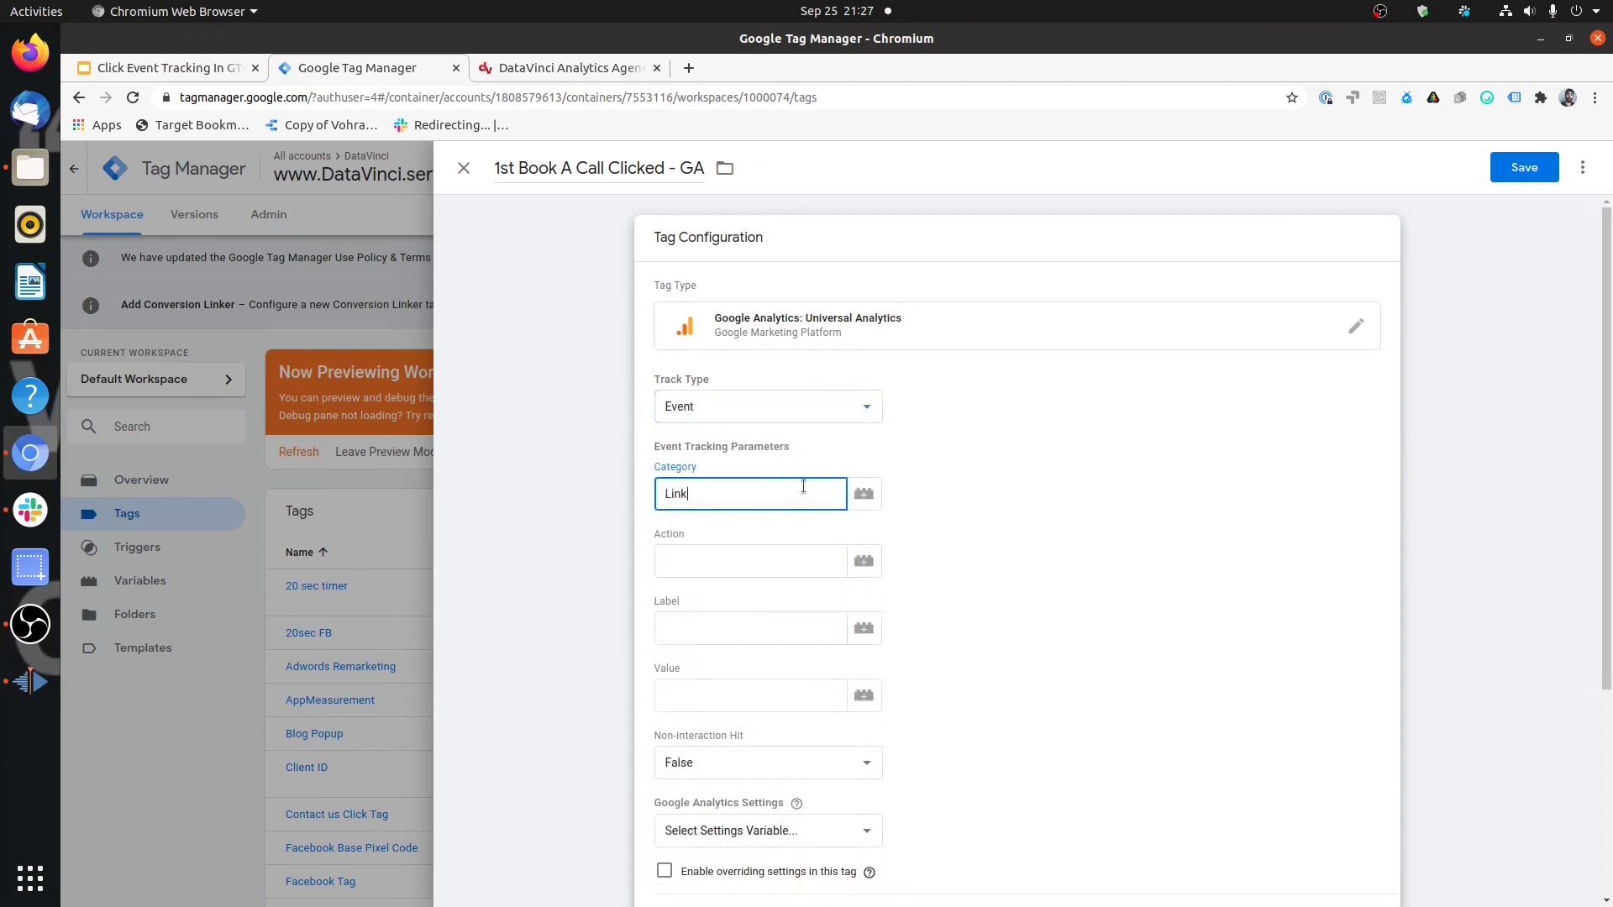
pyautogui.press('Tab')
pyautogui.press('Tab')
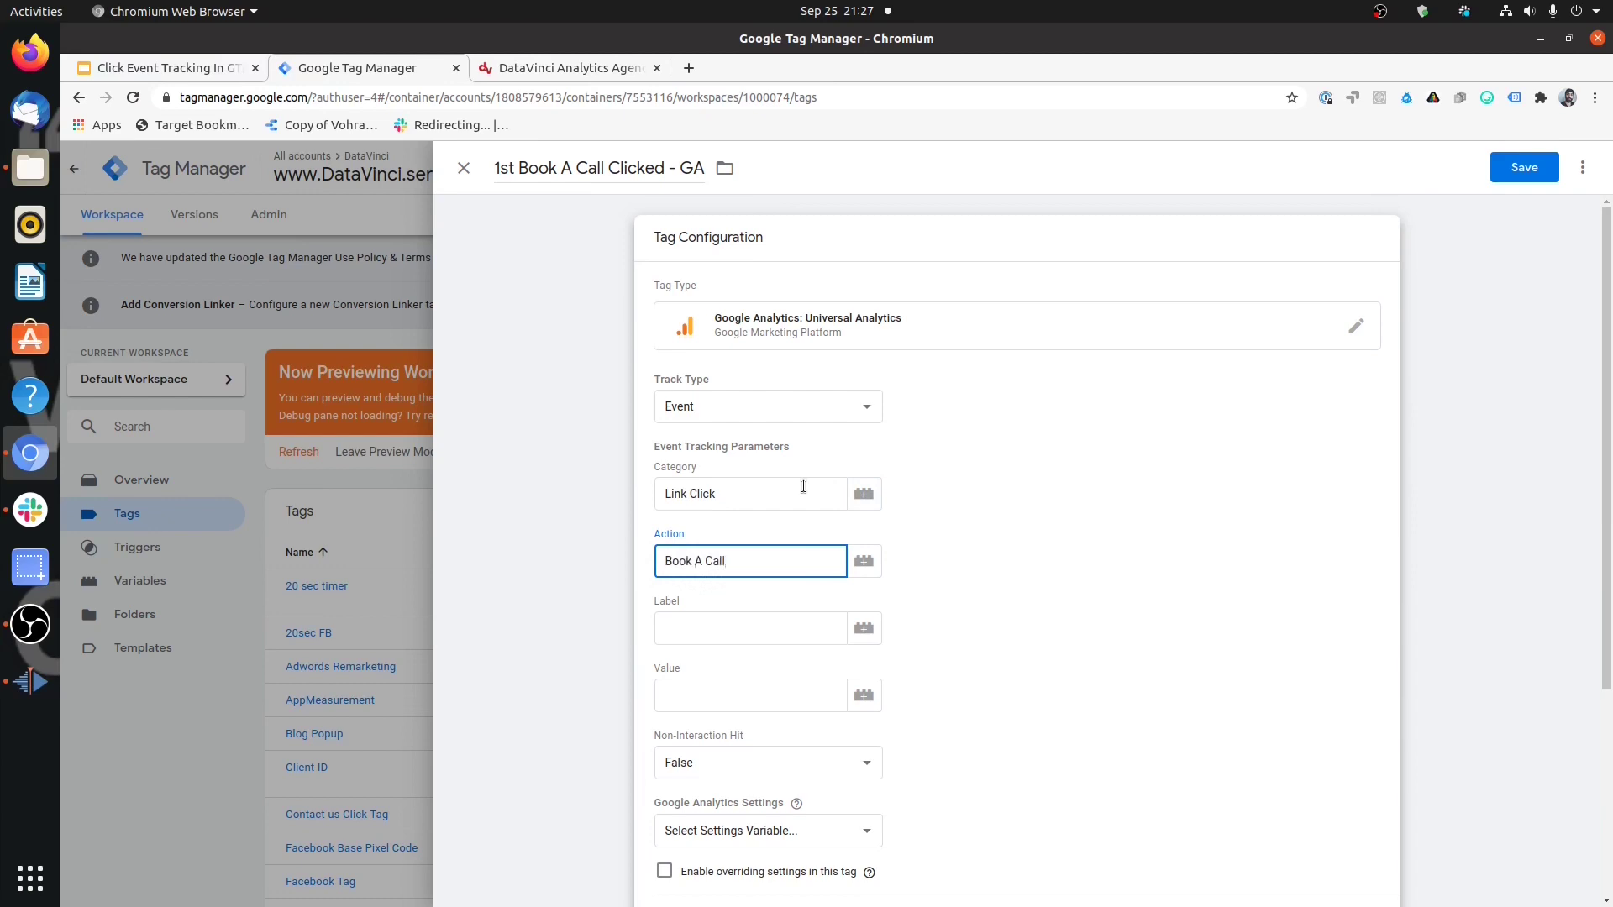
pyautogui.click(859, 624)
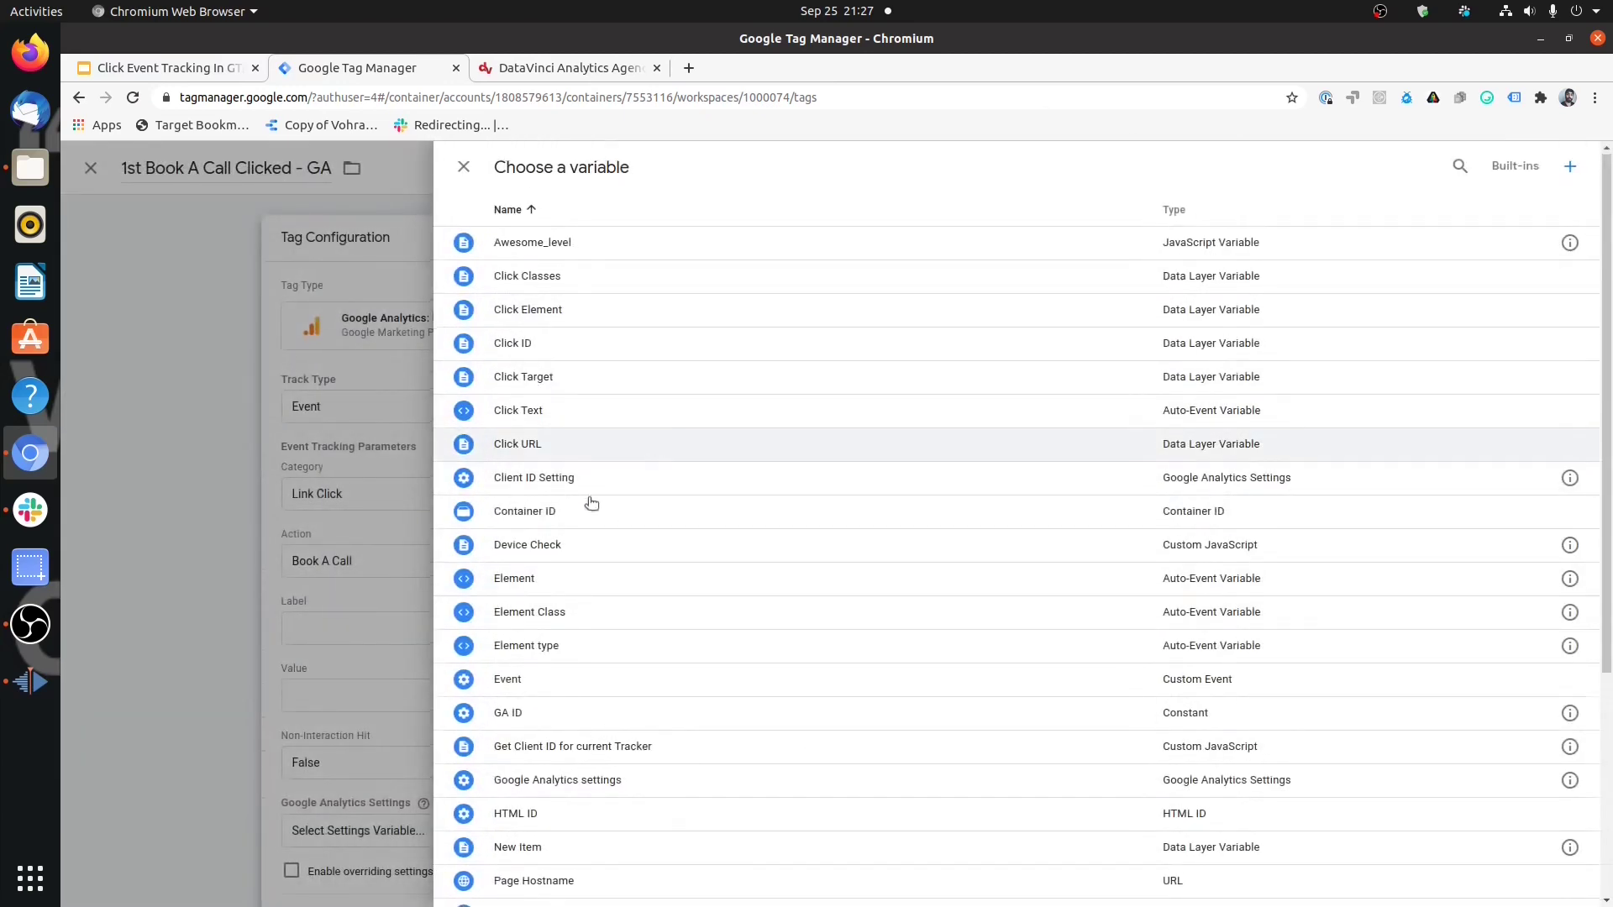
pyautogui.scroll(-1, 587, 500)
pyautogui.scroll(-4, 673, 731)
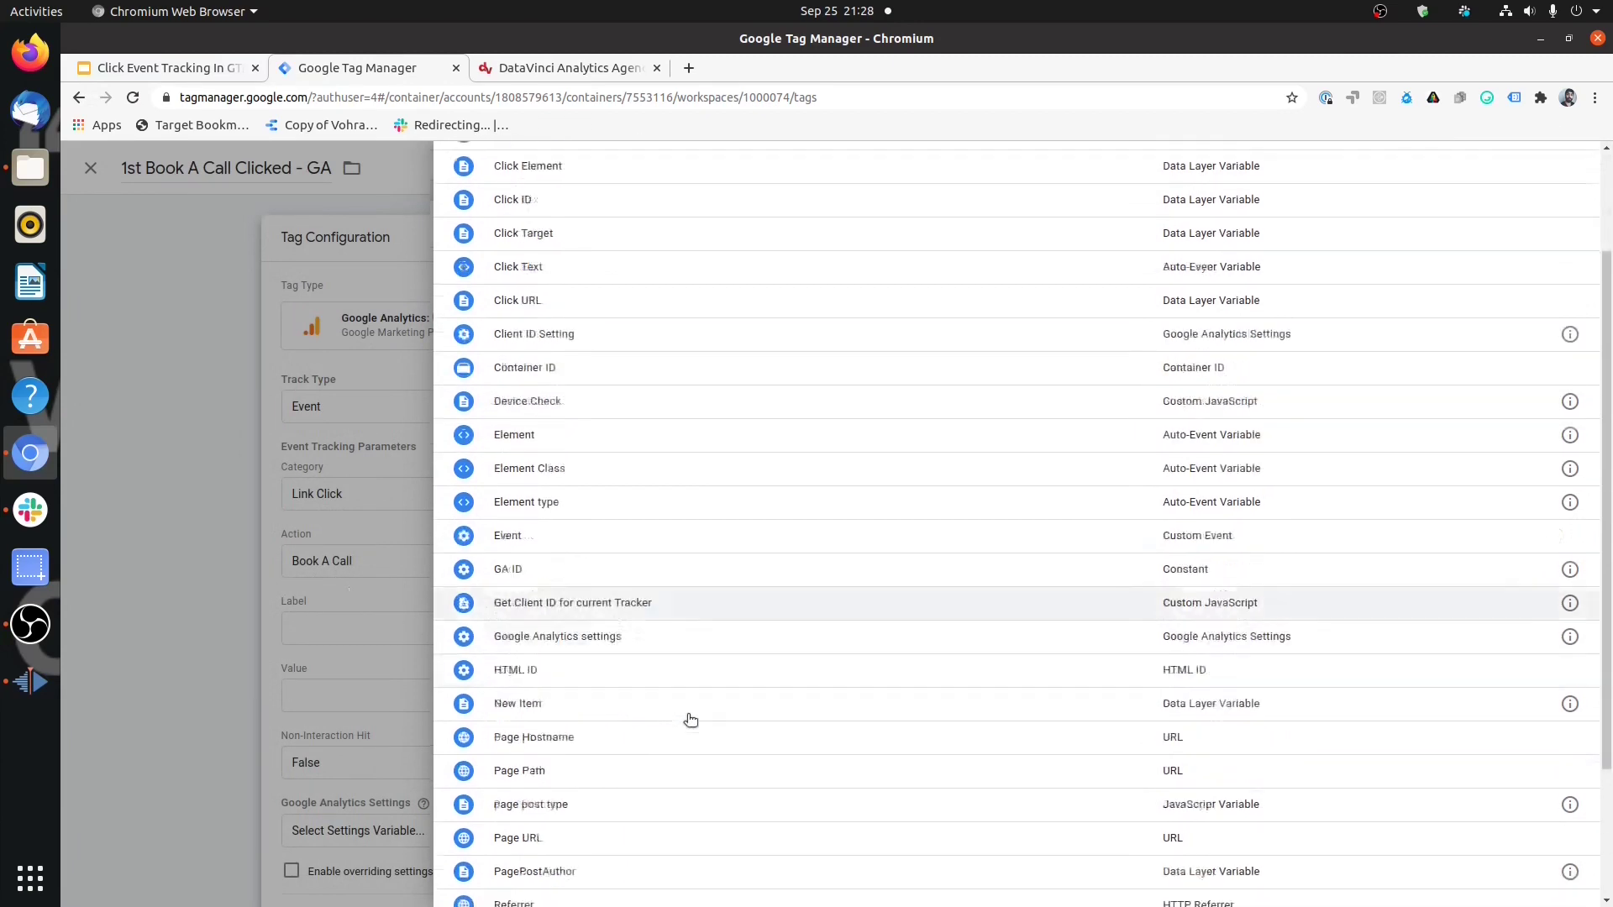
pyautogui.click(635, 777)
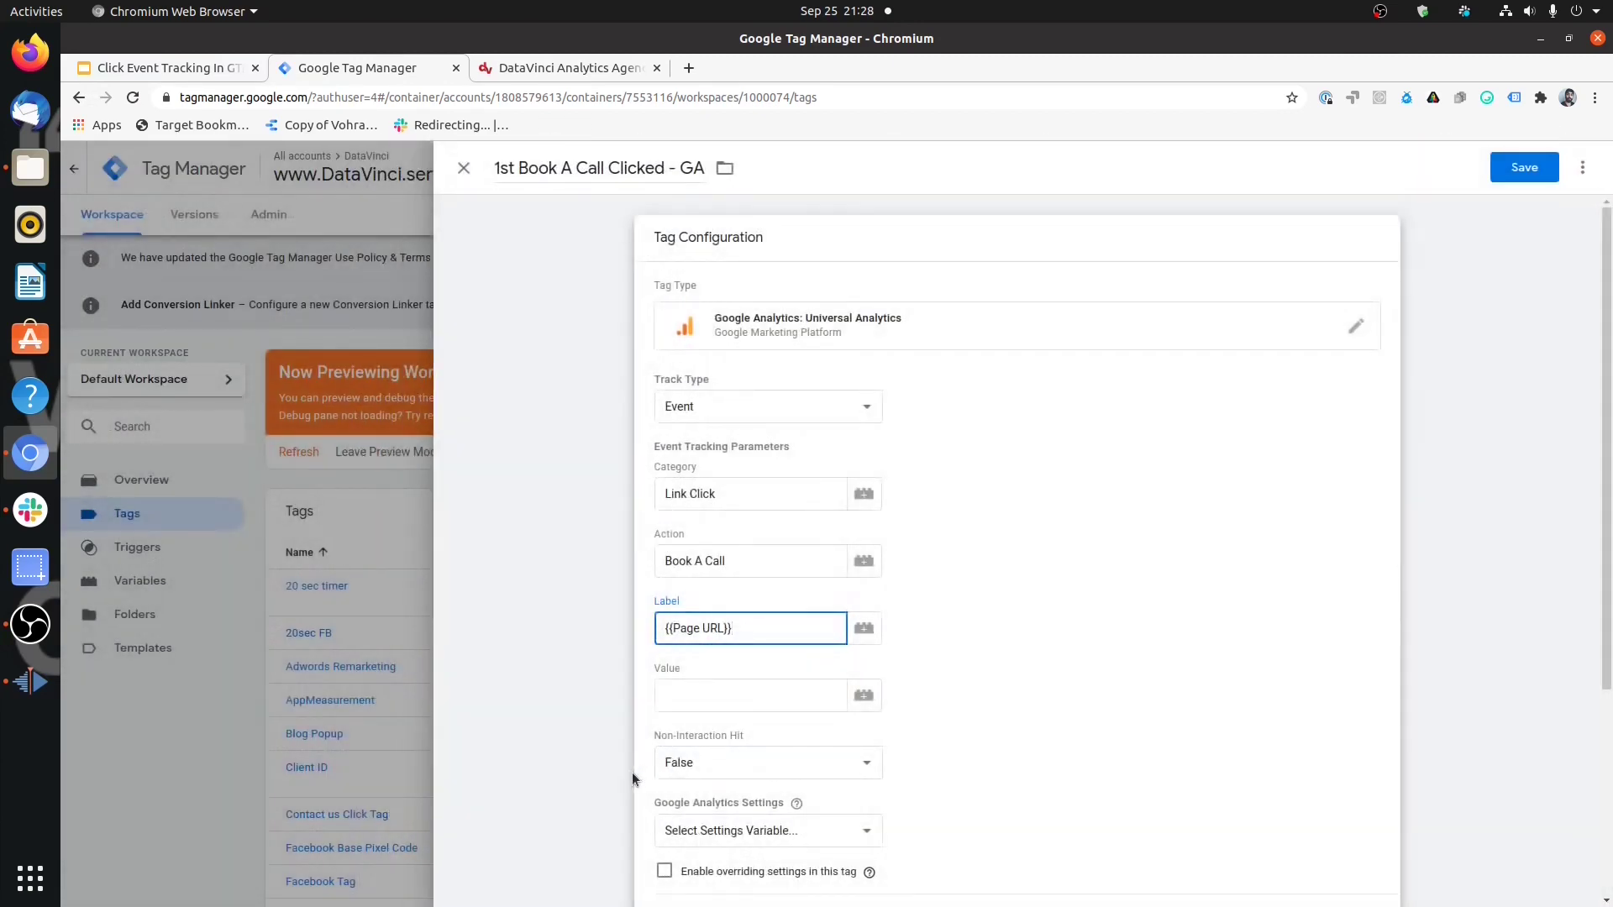
# Step: Assign the 1st Book A call trigger to the tag and try to save it
pyautogui.scroll(-4, 973, 561)
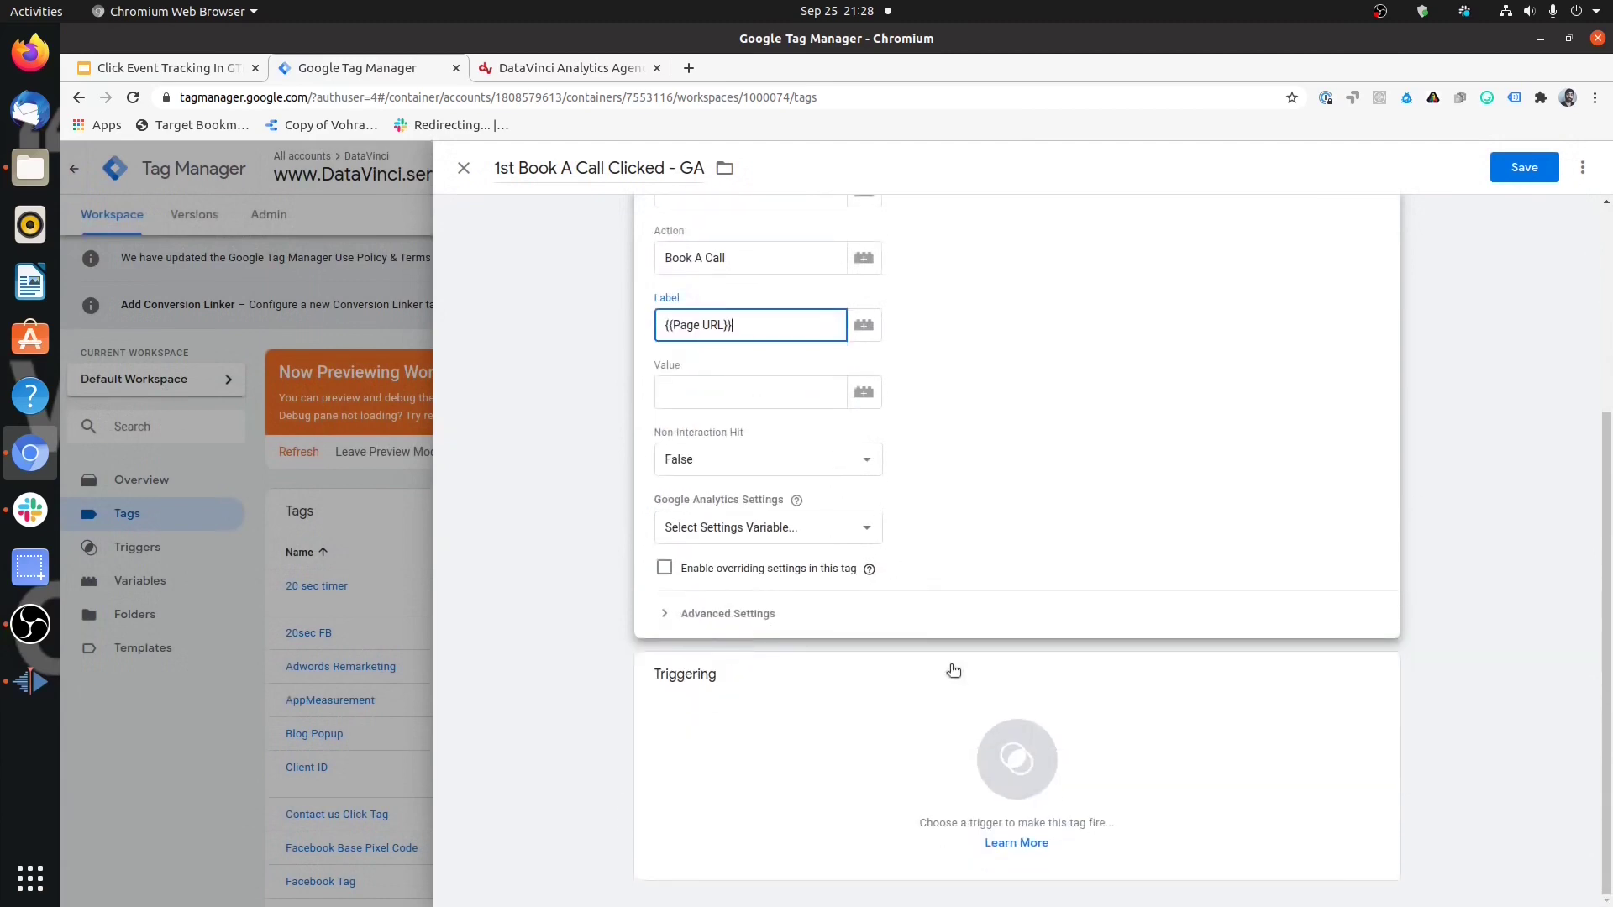
pyautogui.click(972, 766)
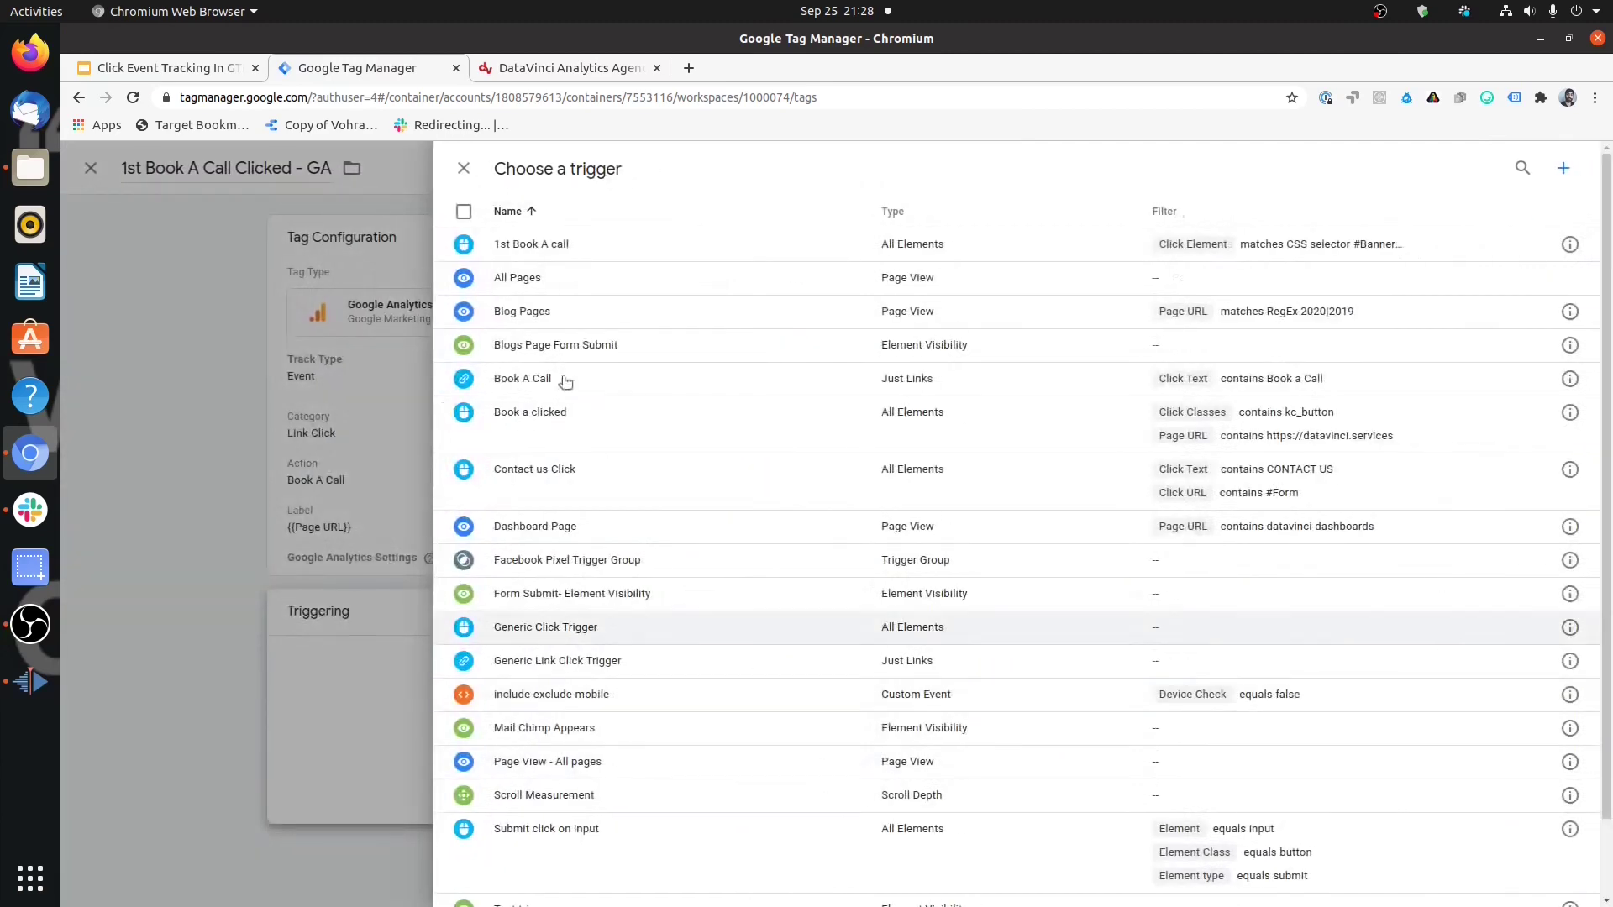
pyautogui.click(575, 256)
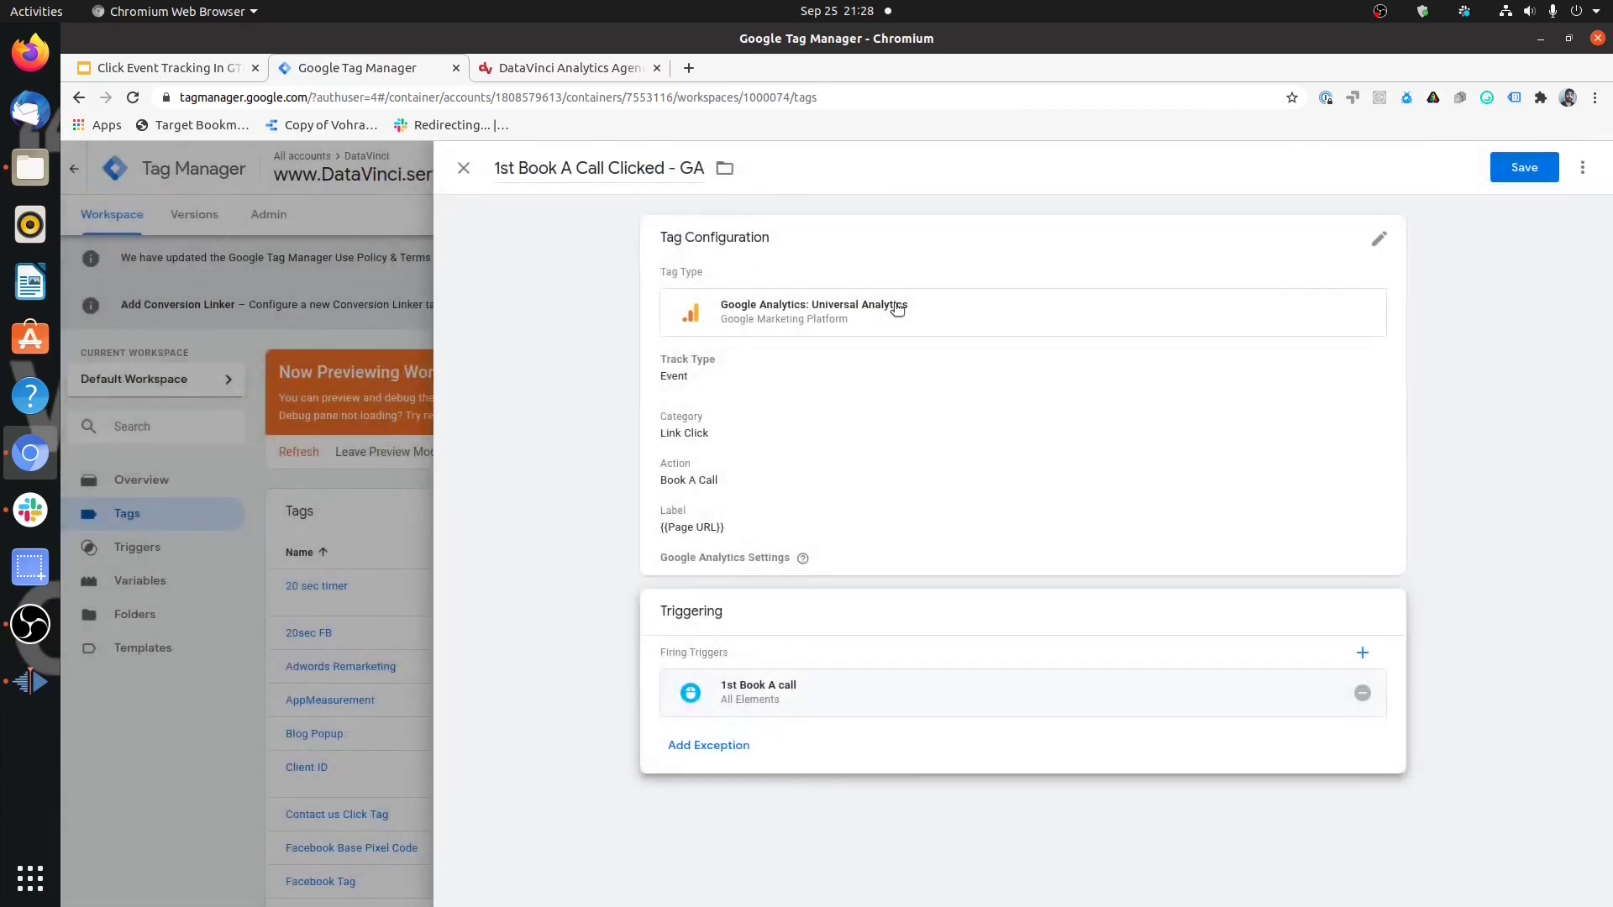
pyautogui.click(1550, 169)
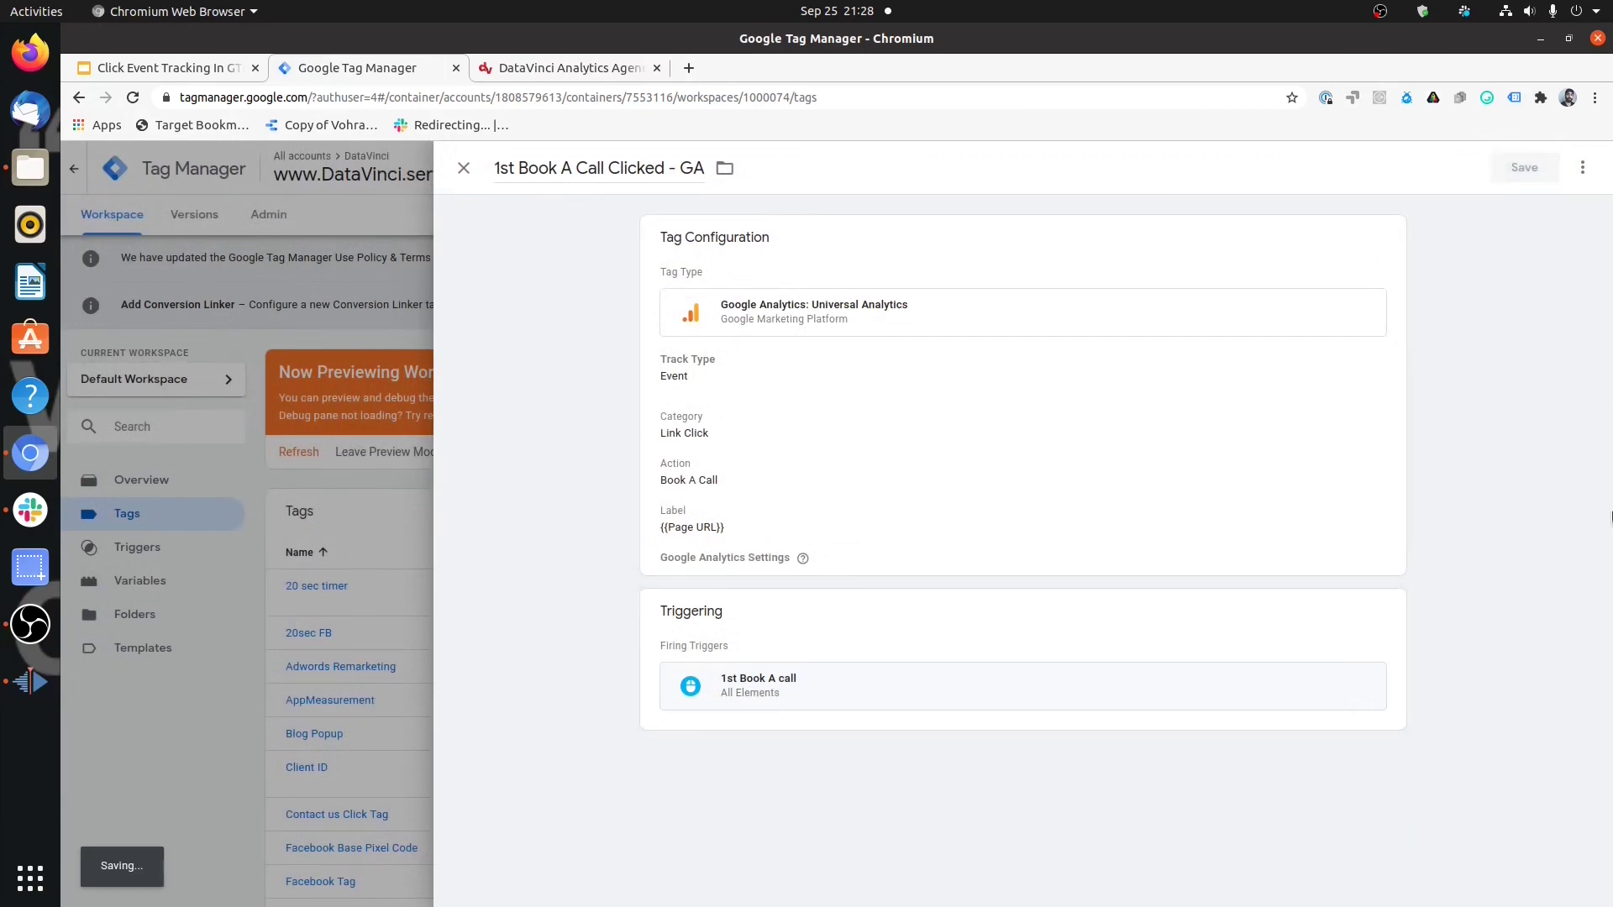
# Step: Choose an existing Google Analytics settings variable for the tag and save it
pyautogui.scroll(-3, 853, 703)
pyautogui.click(854, 702)
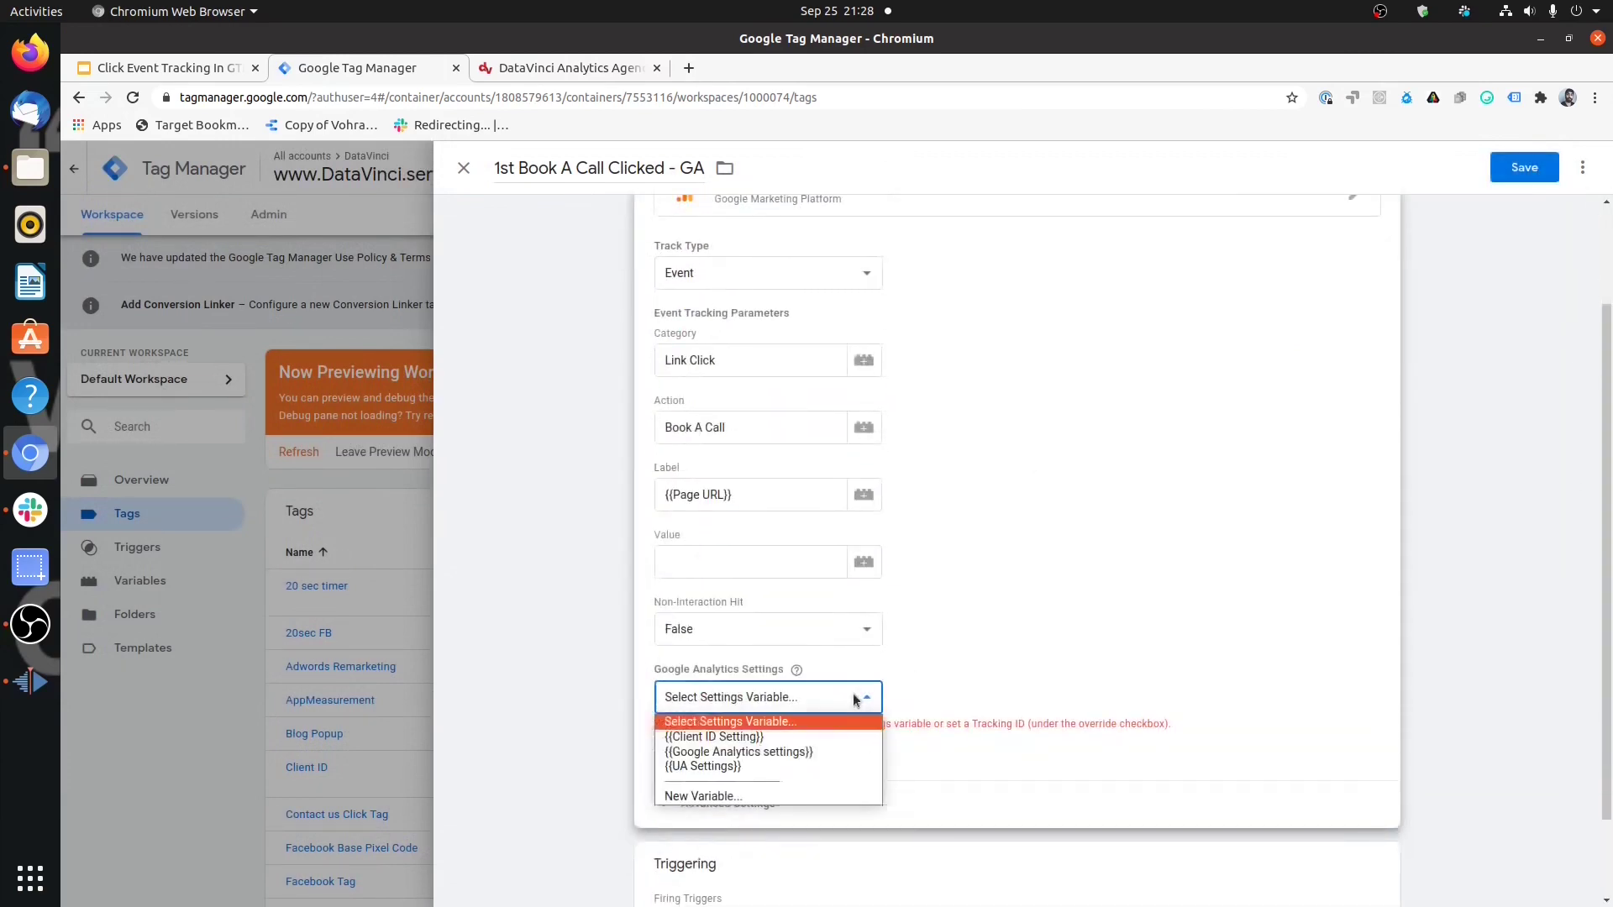
pyautogui.click(839, 760)
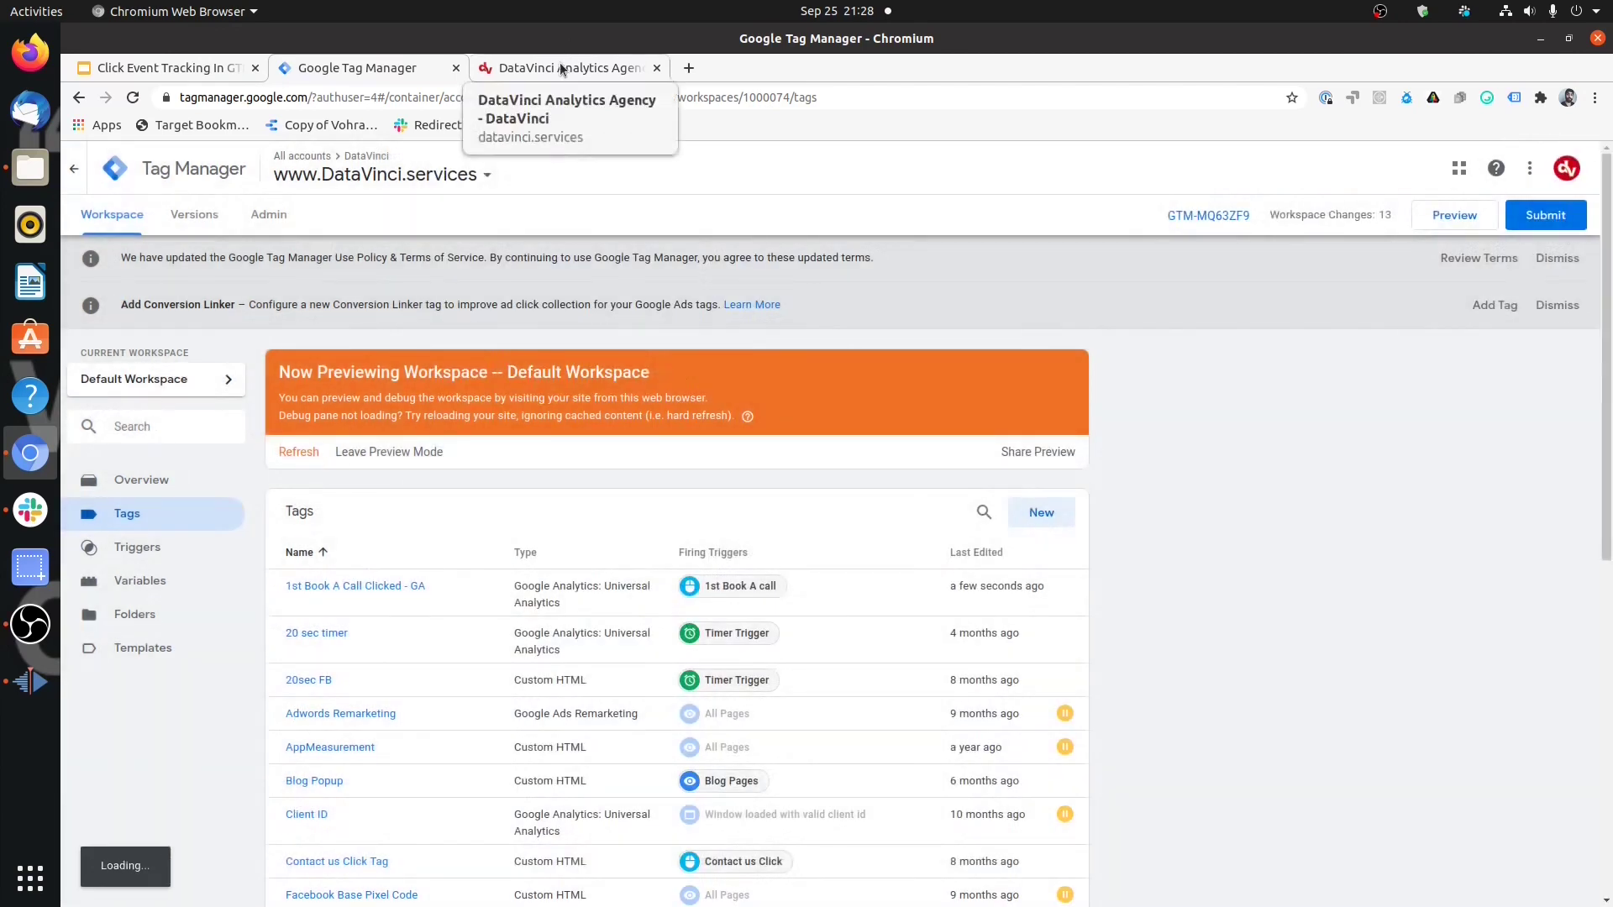
# Step: Reload the DataVinci website and collapse its Tag Manager debug pane
pyautogui.click(571, 67)
pyautogui.hotkey('ctrl', 'r')
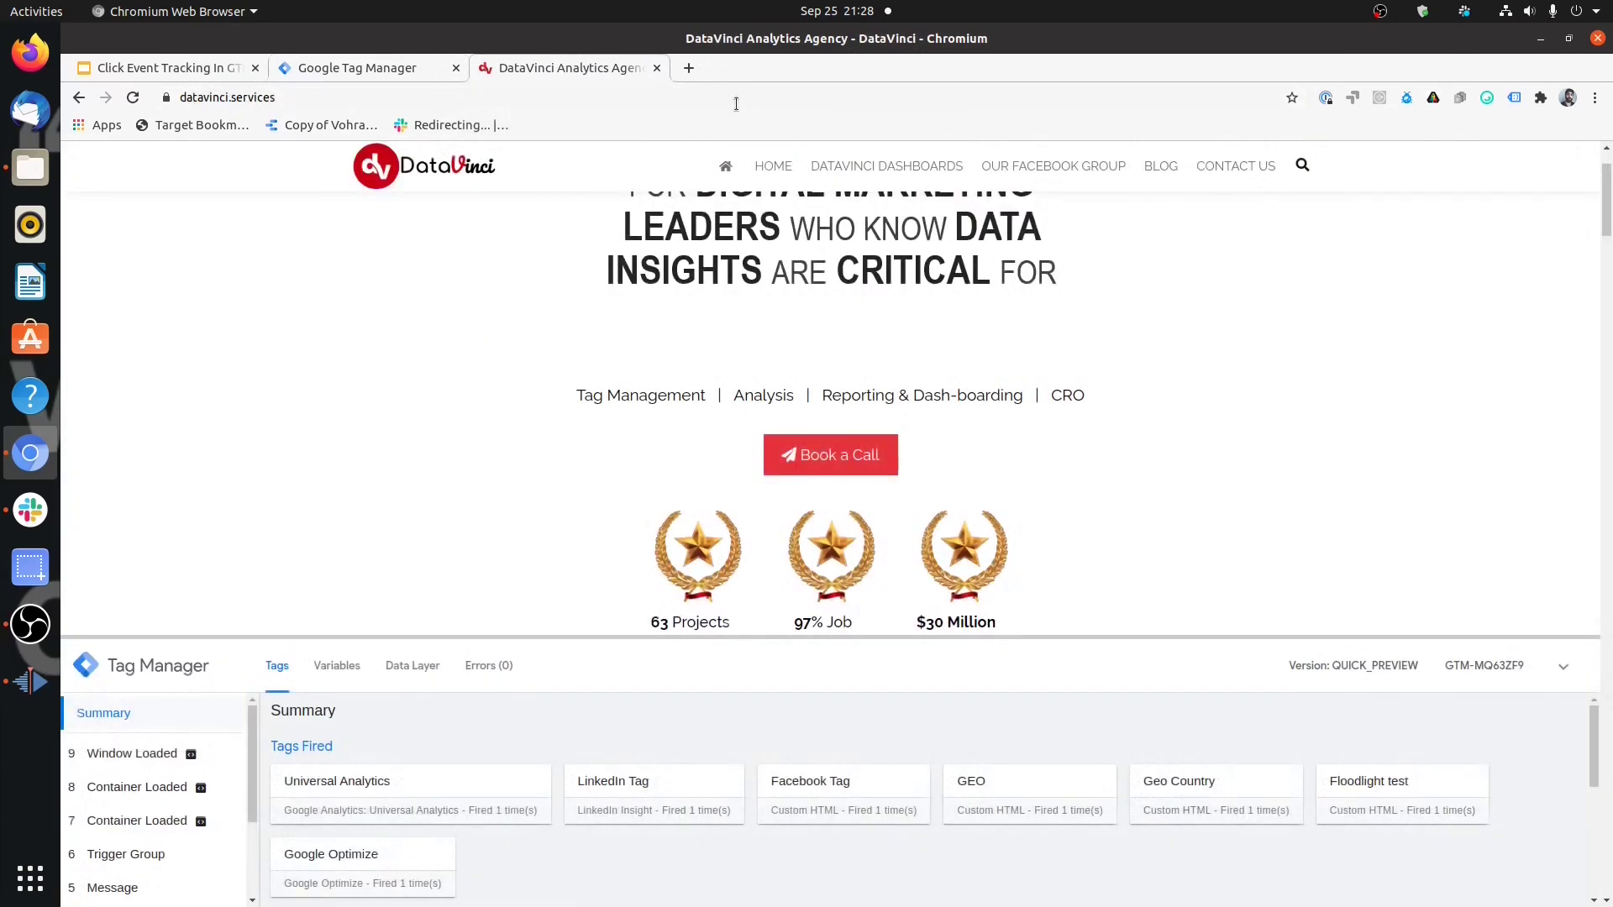
pyautogui.click(1564, 666)
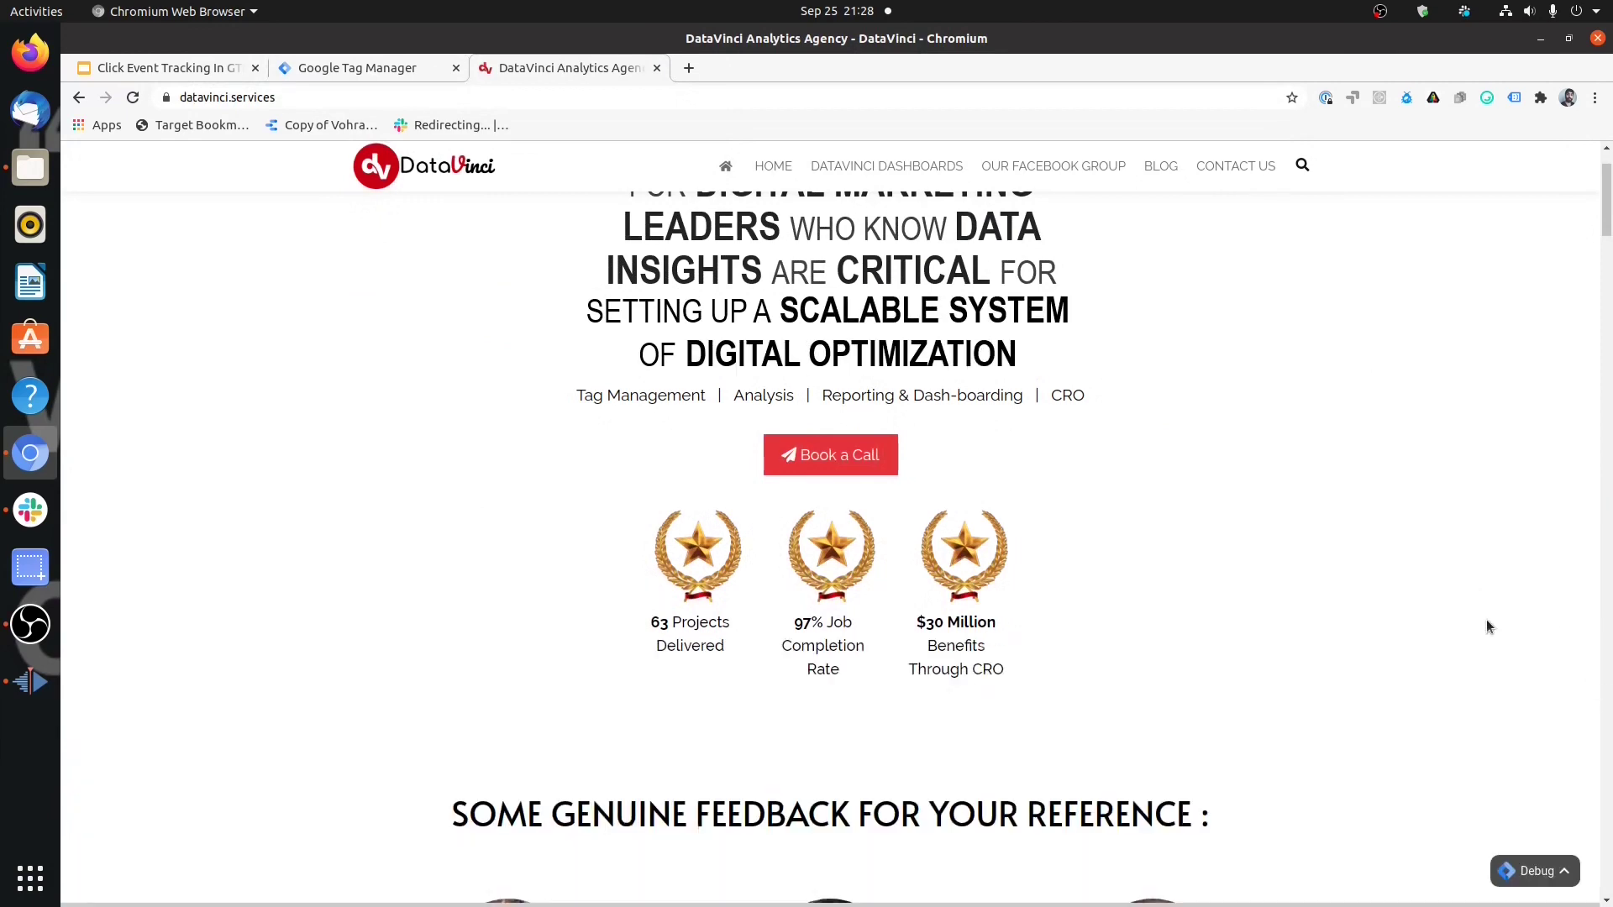
# Step: Open Omnibug in the developer tools with device emulation off, docked beneath the page at a reduced height
pyautogui.hotkey('ctrl', 'shift', 'i')
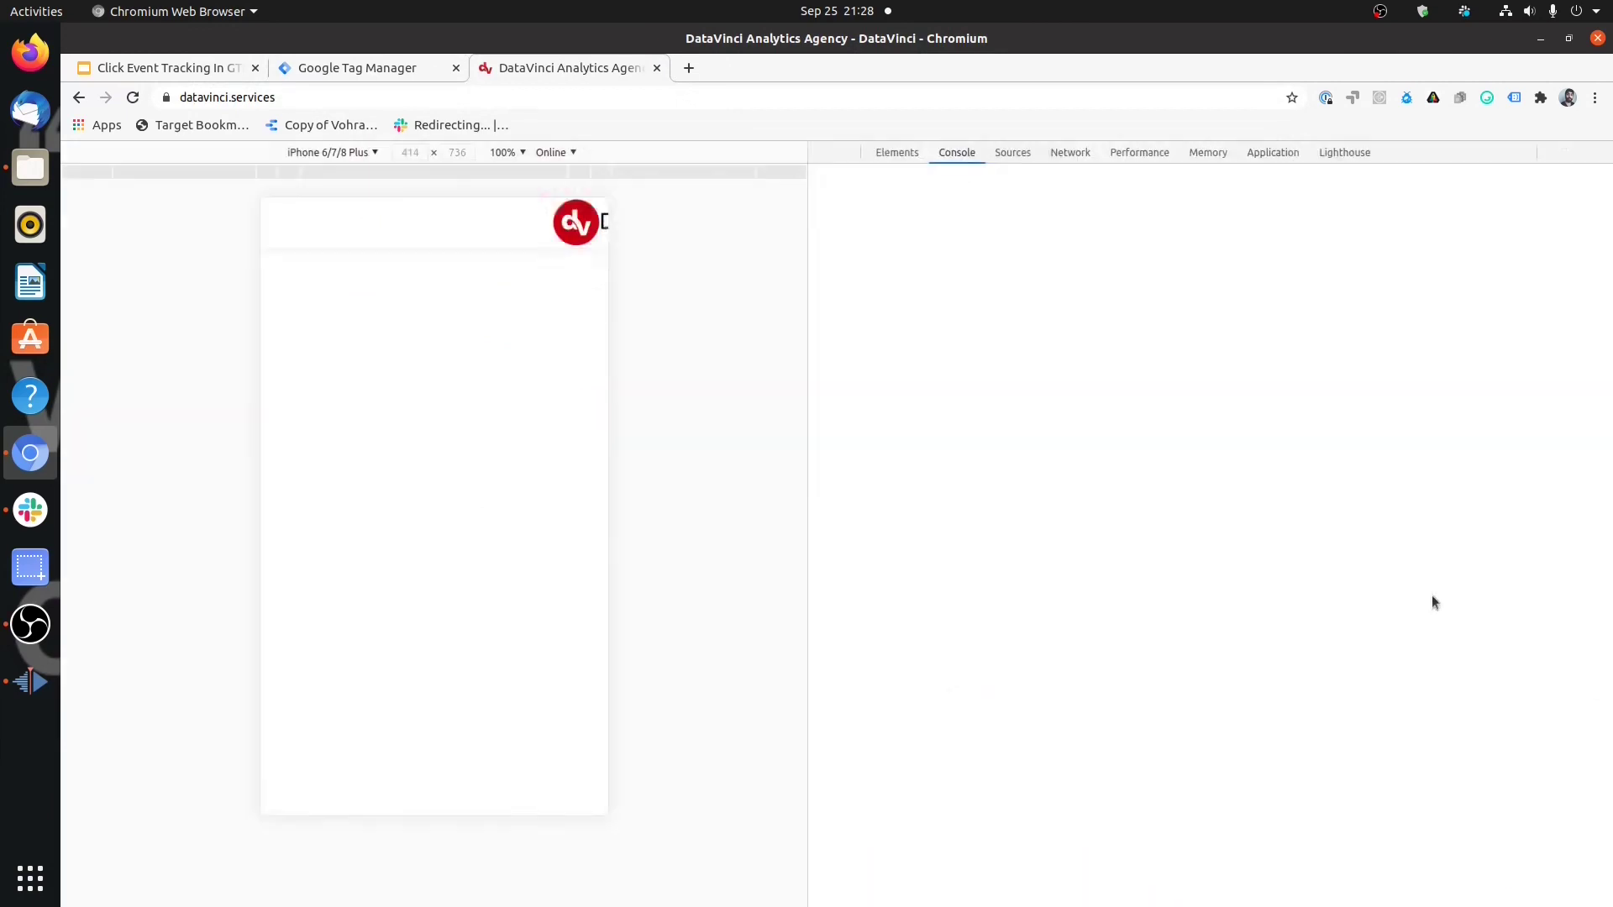
pyautogui.click(1411, 153)
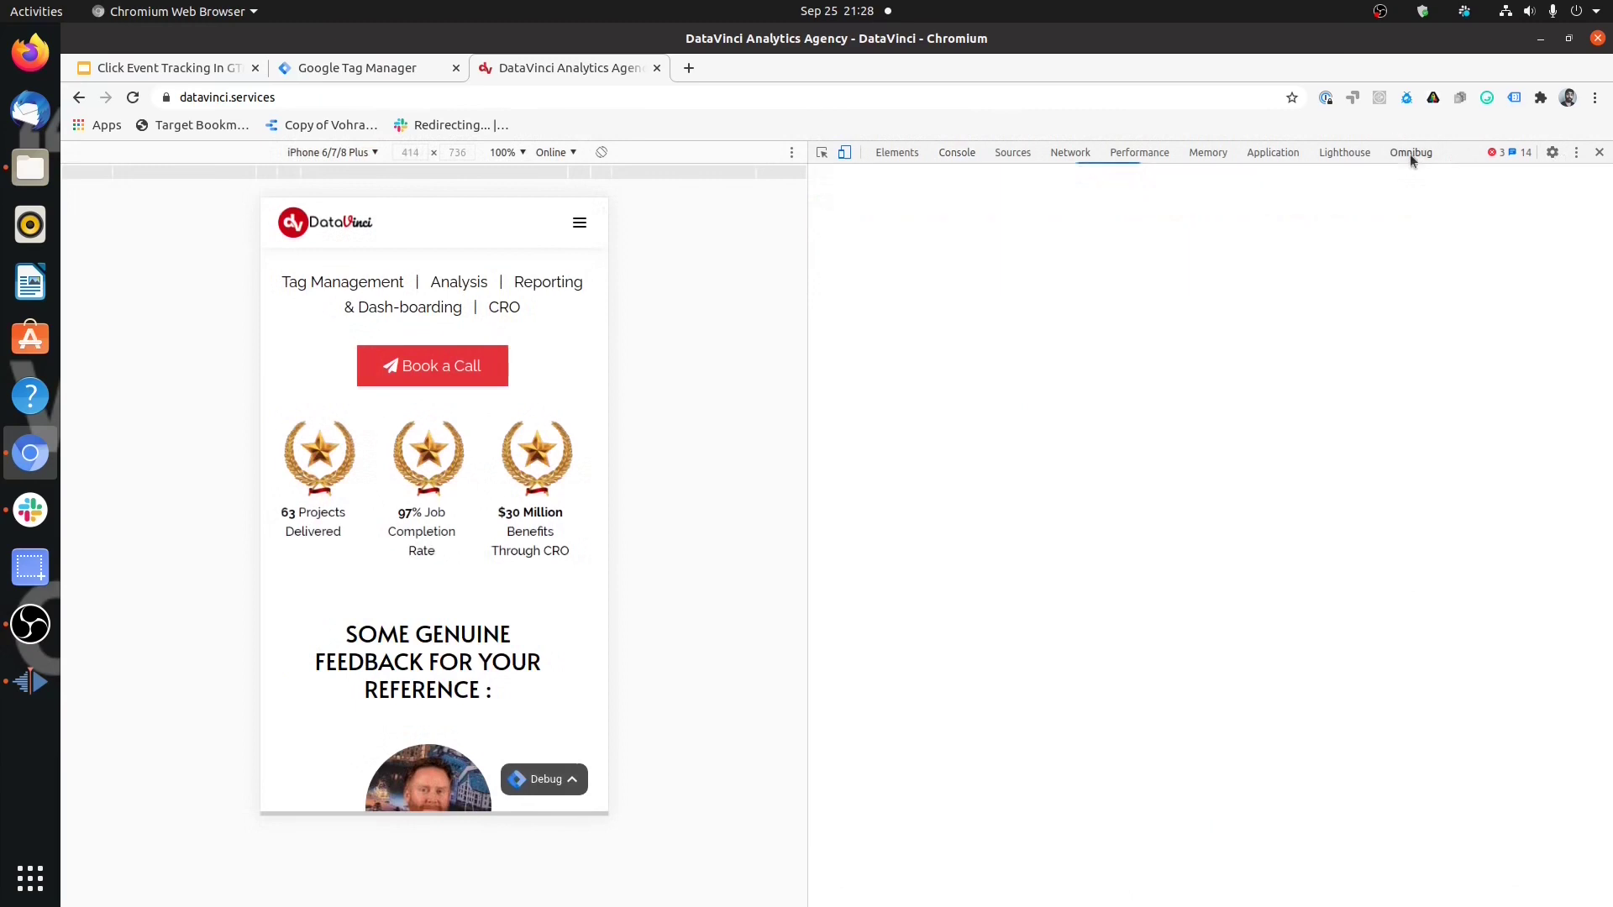
pyautogui.click(844, 152)
pyautogui.click(1577, 152)
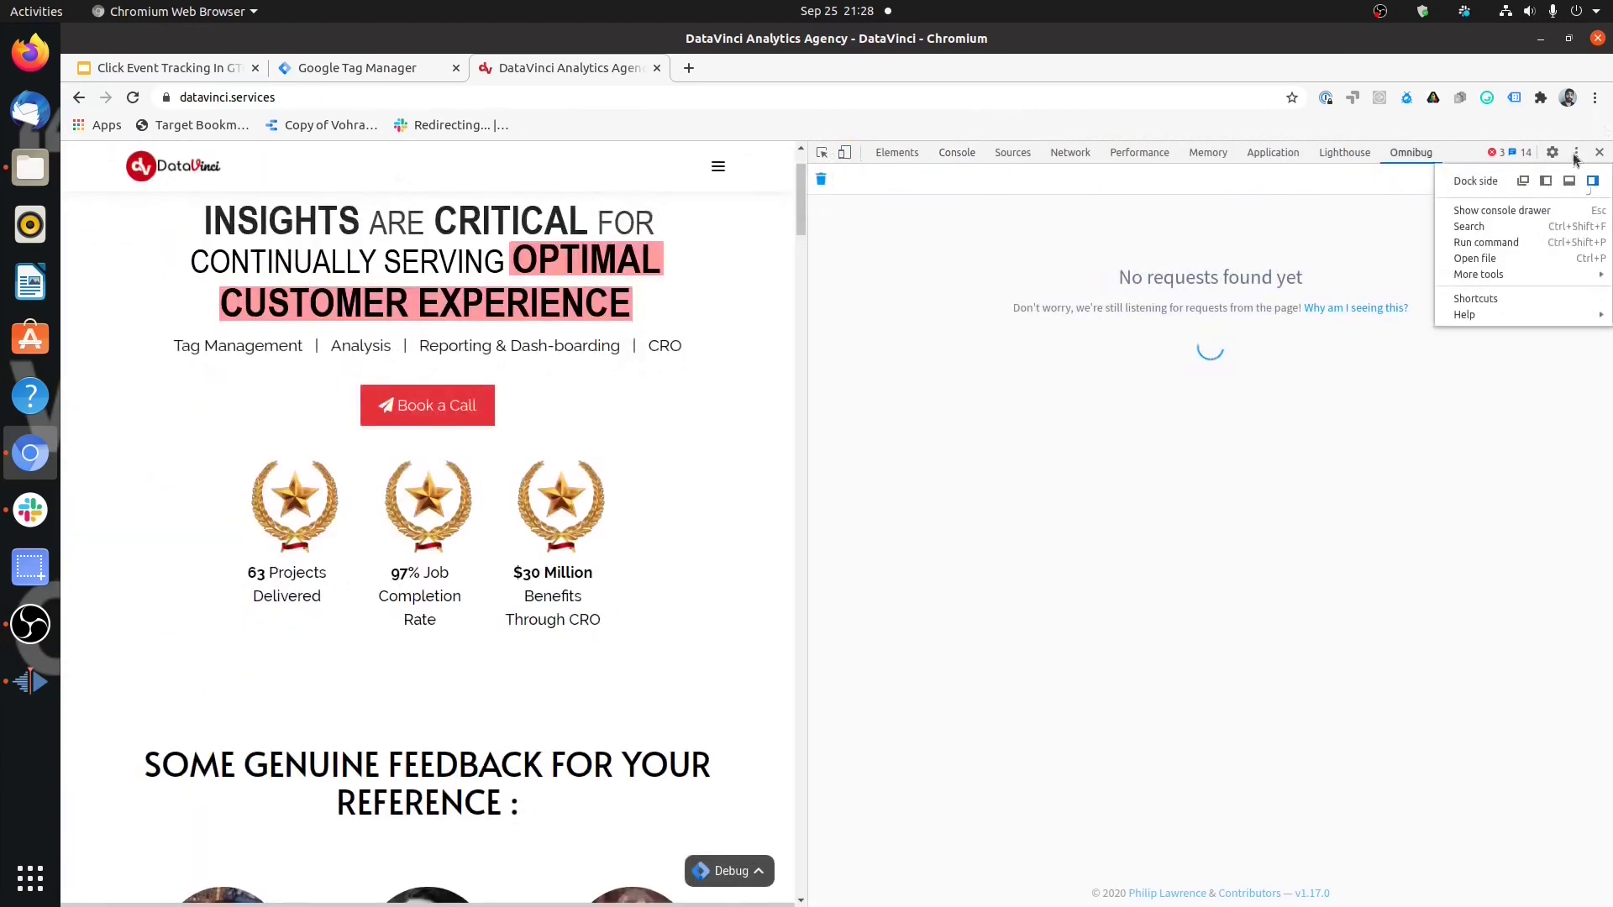
pyautogui.click(1561, 189)
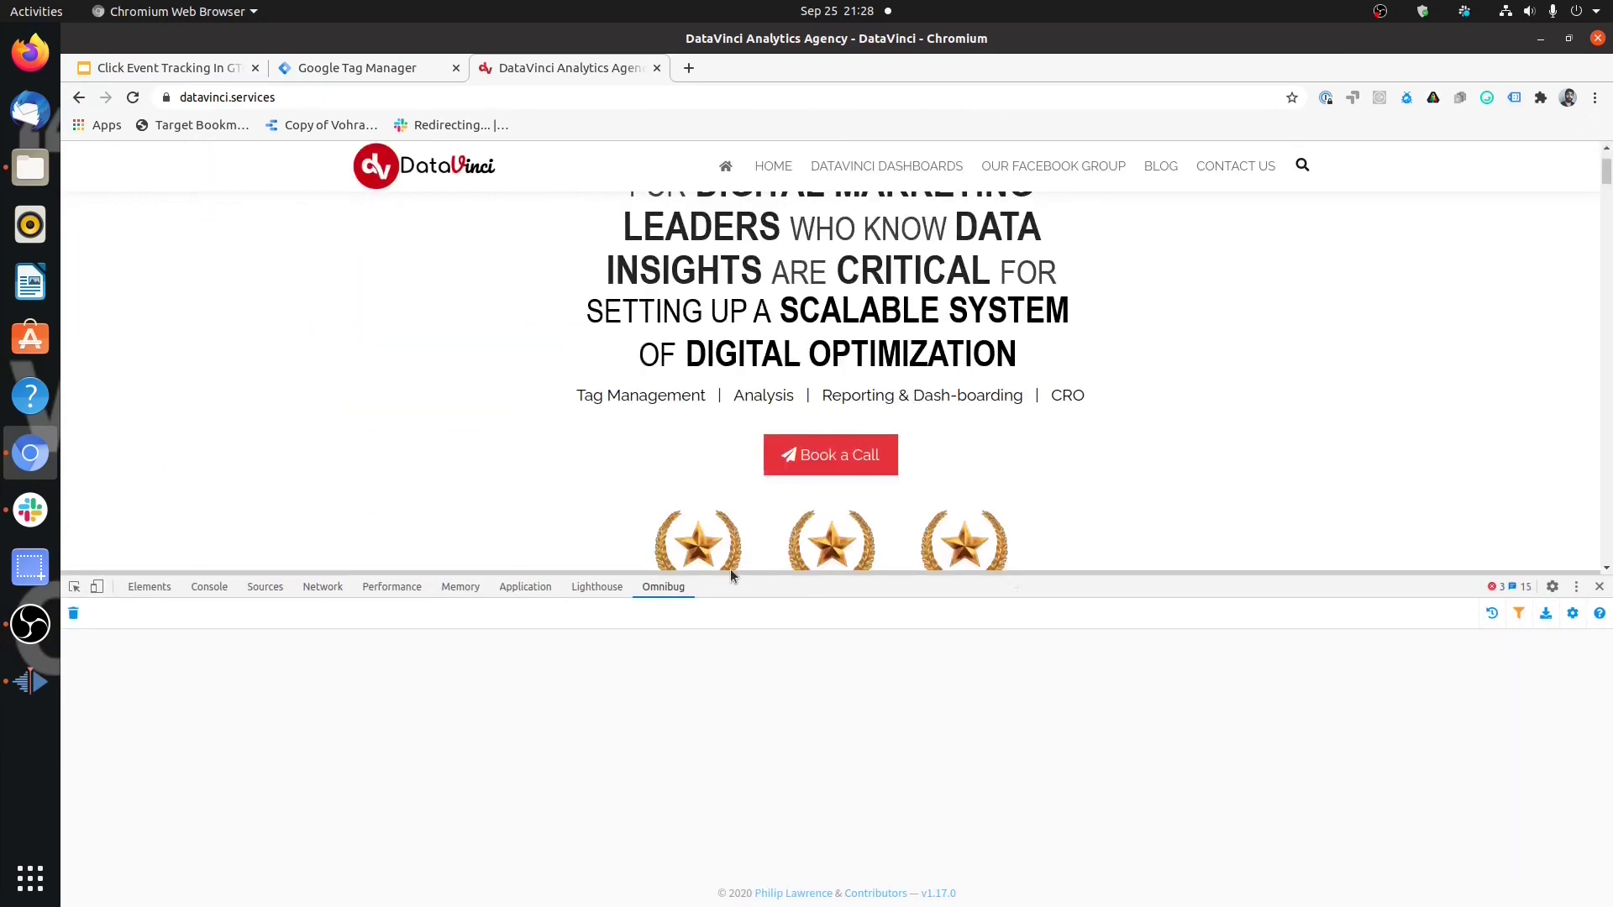
pyautogui.moveTo(739, 574); pyautogui.dragTo(746, 651)
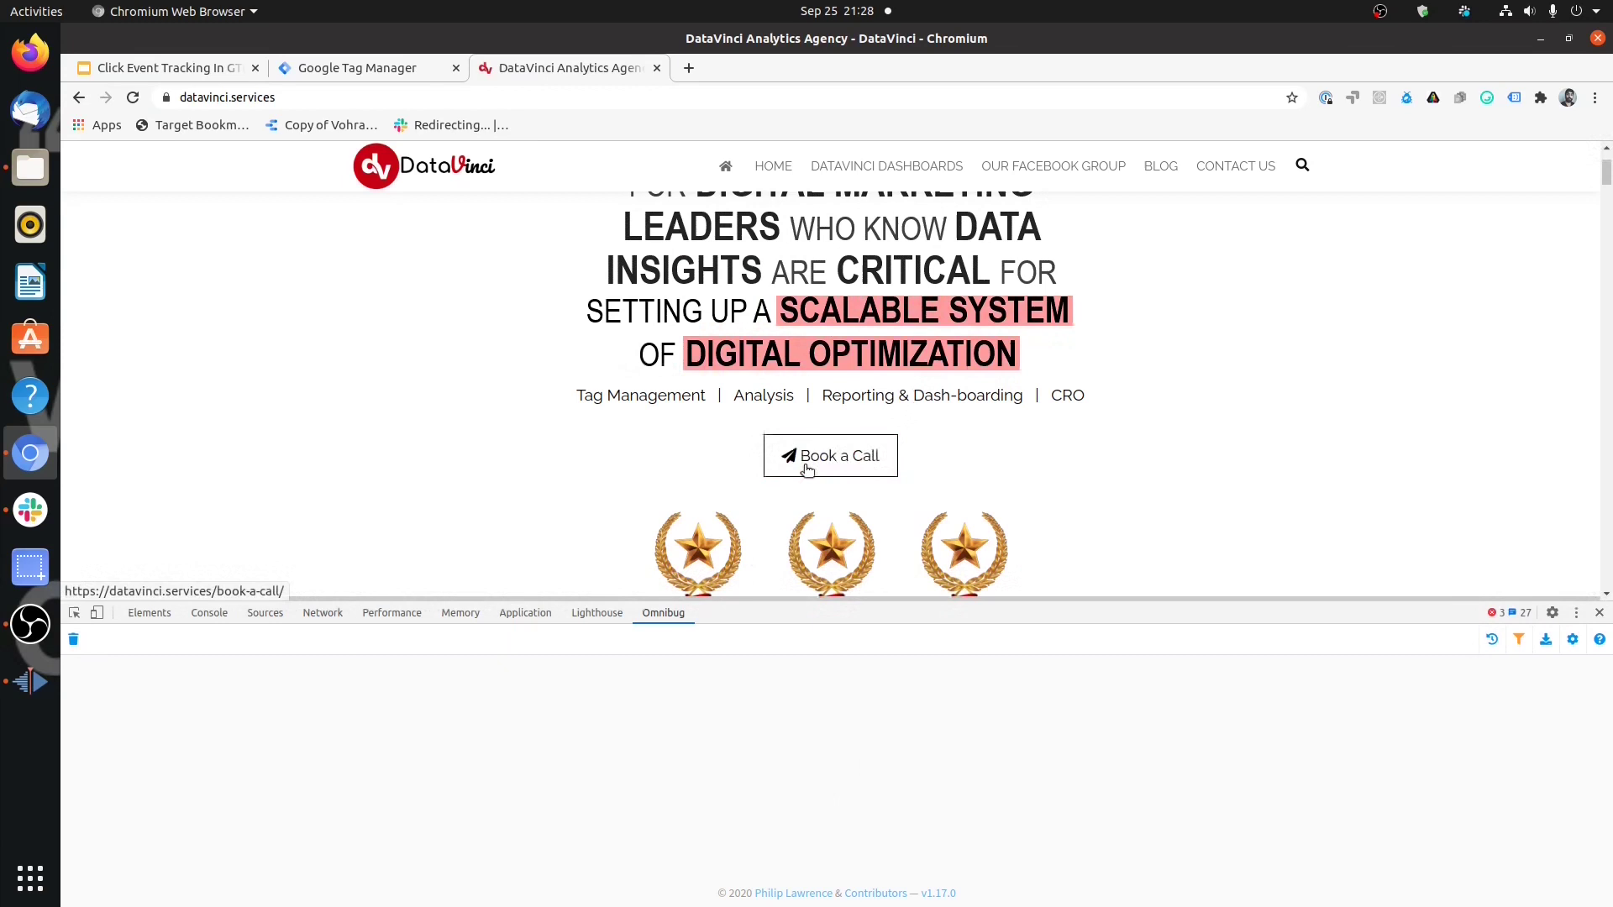
# Step: Test the first Book a Call link and include all providers in the homepage's Omnibug request filter
pyautogui.click(866, 464)
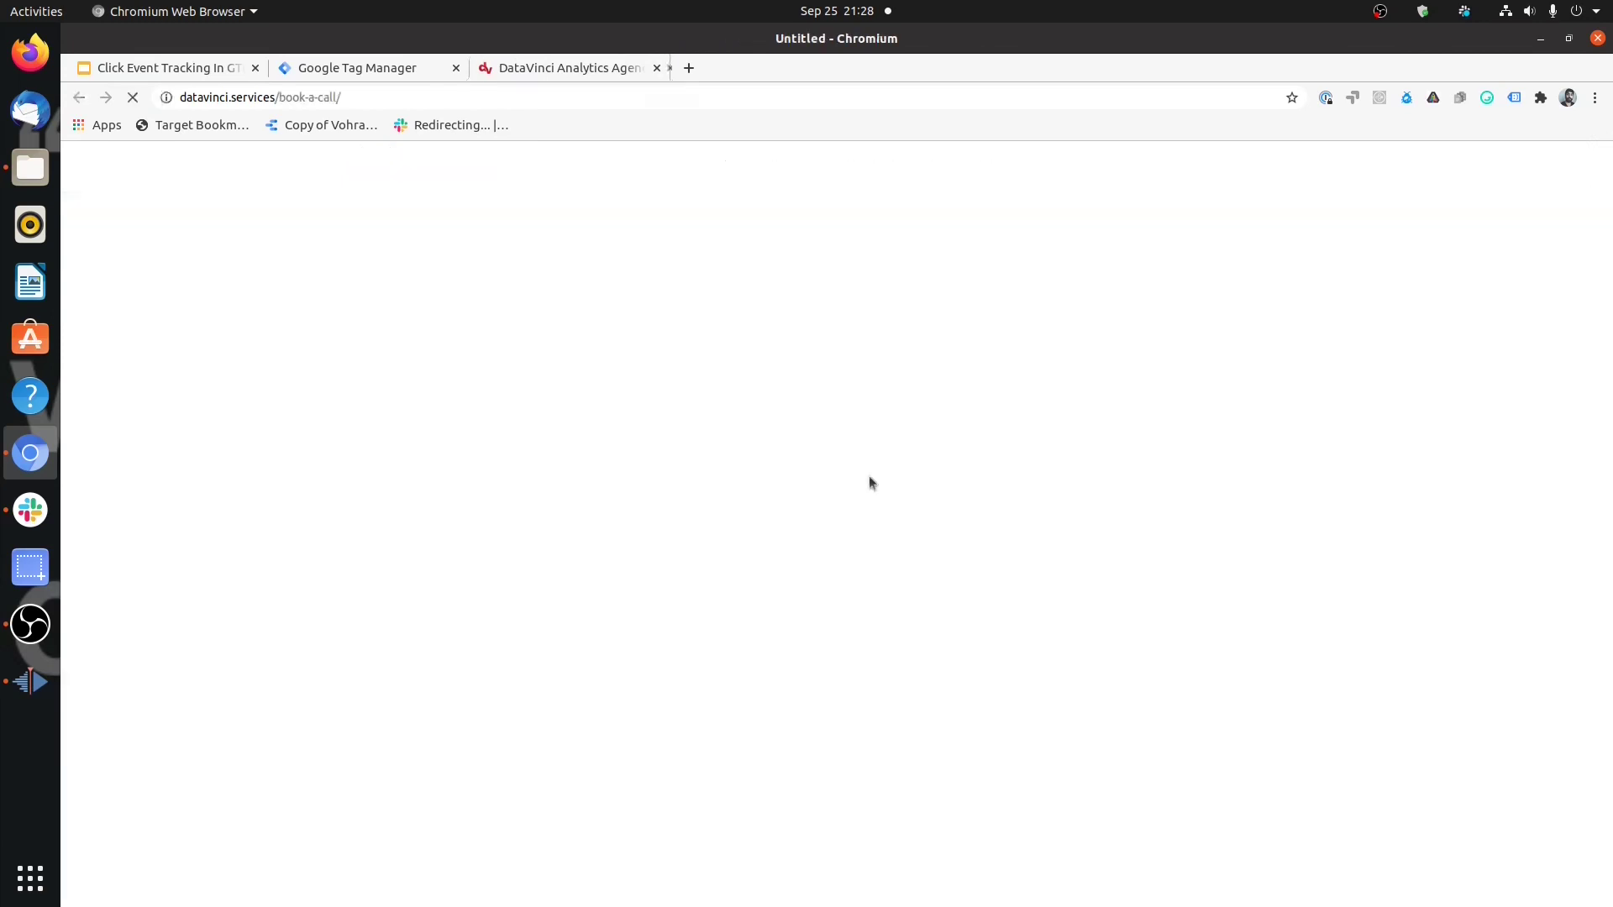
pyautogui.click(600, 72)
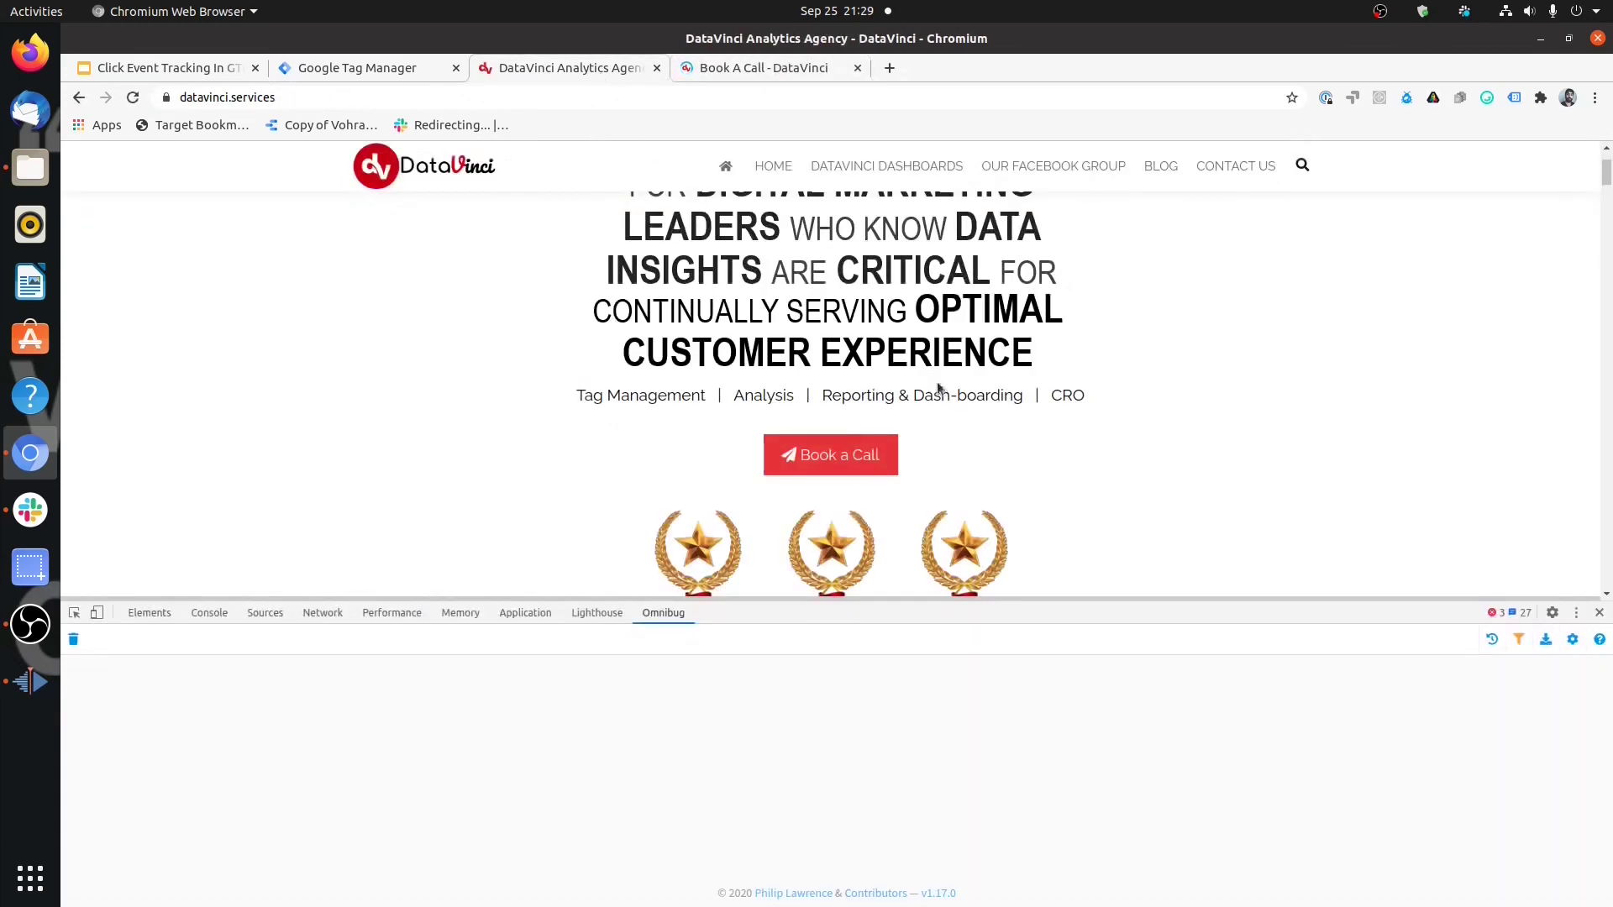
pyautogui.click(1519, 644)
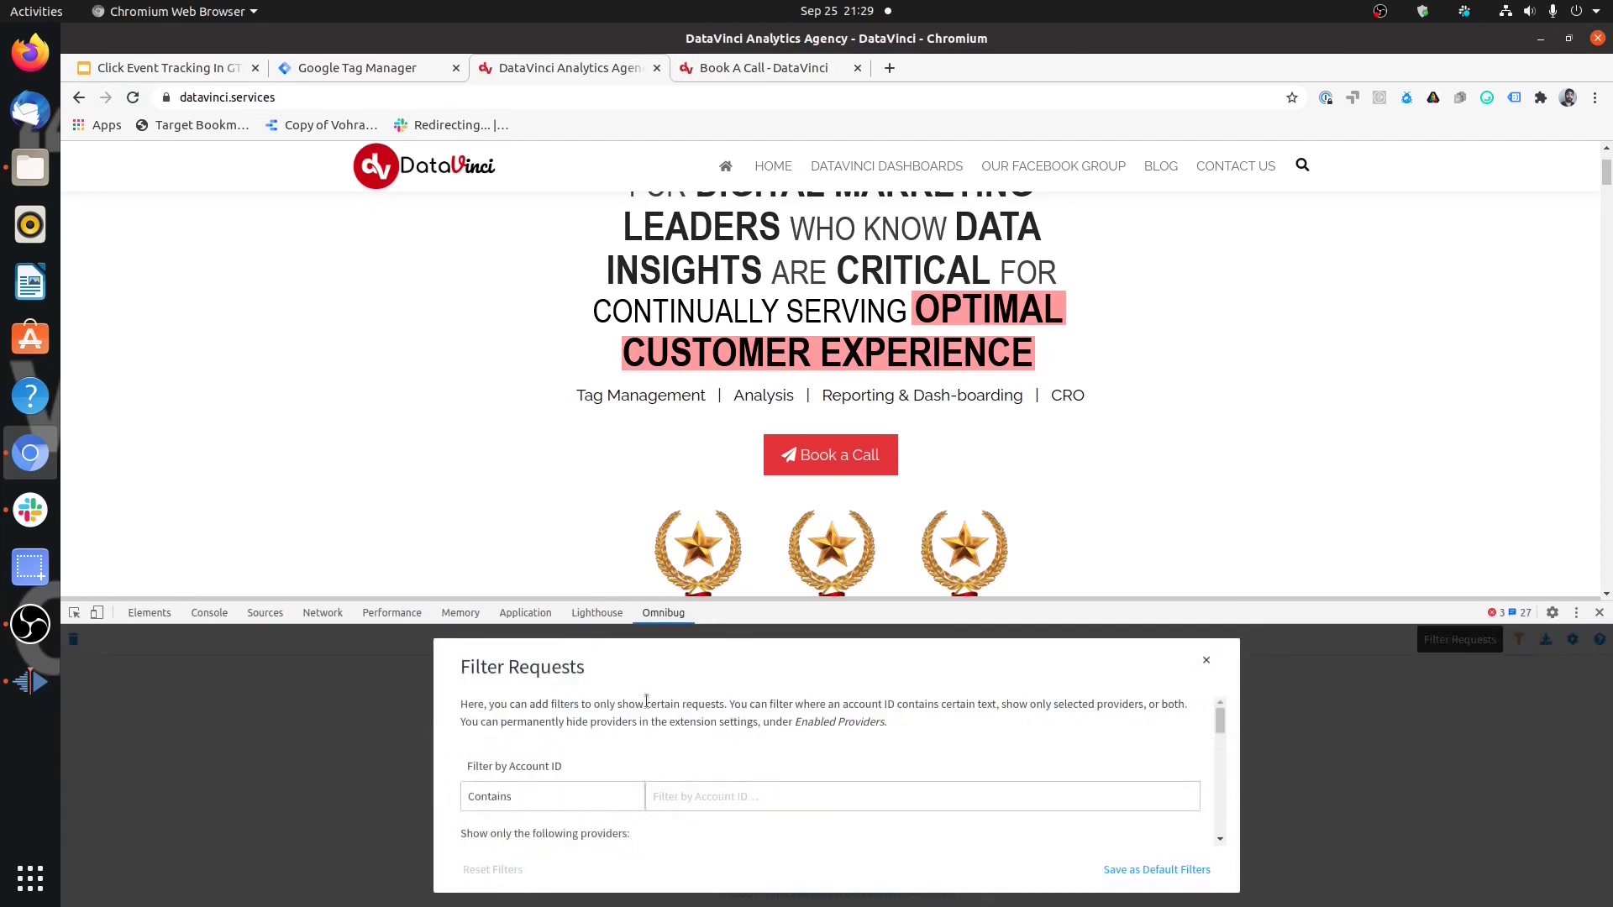
pyautogui.scroll(-3, 572, 747)
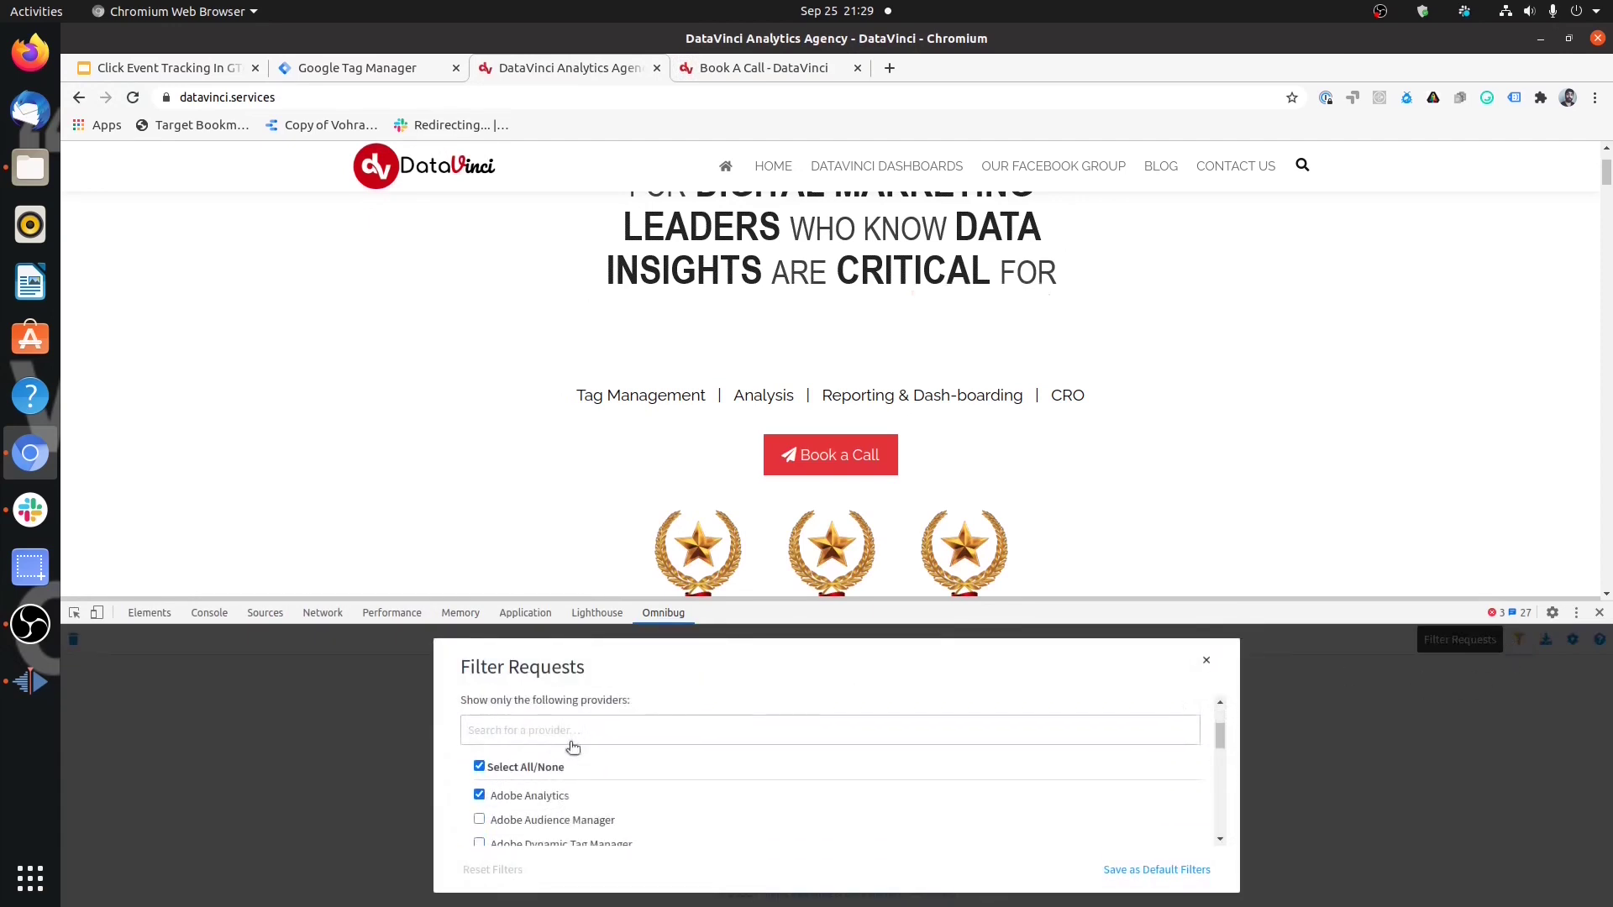
pyautogui.click(479, 766)
pyautogui.click(504, 767)
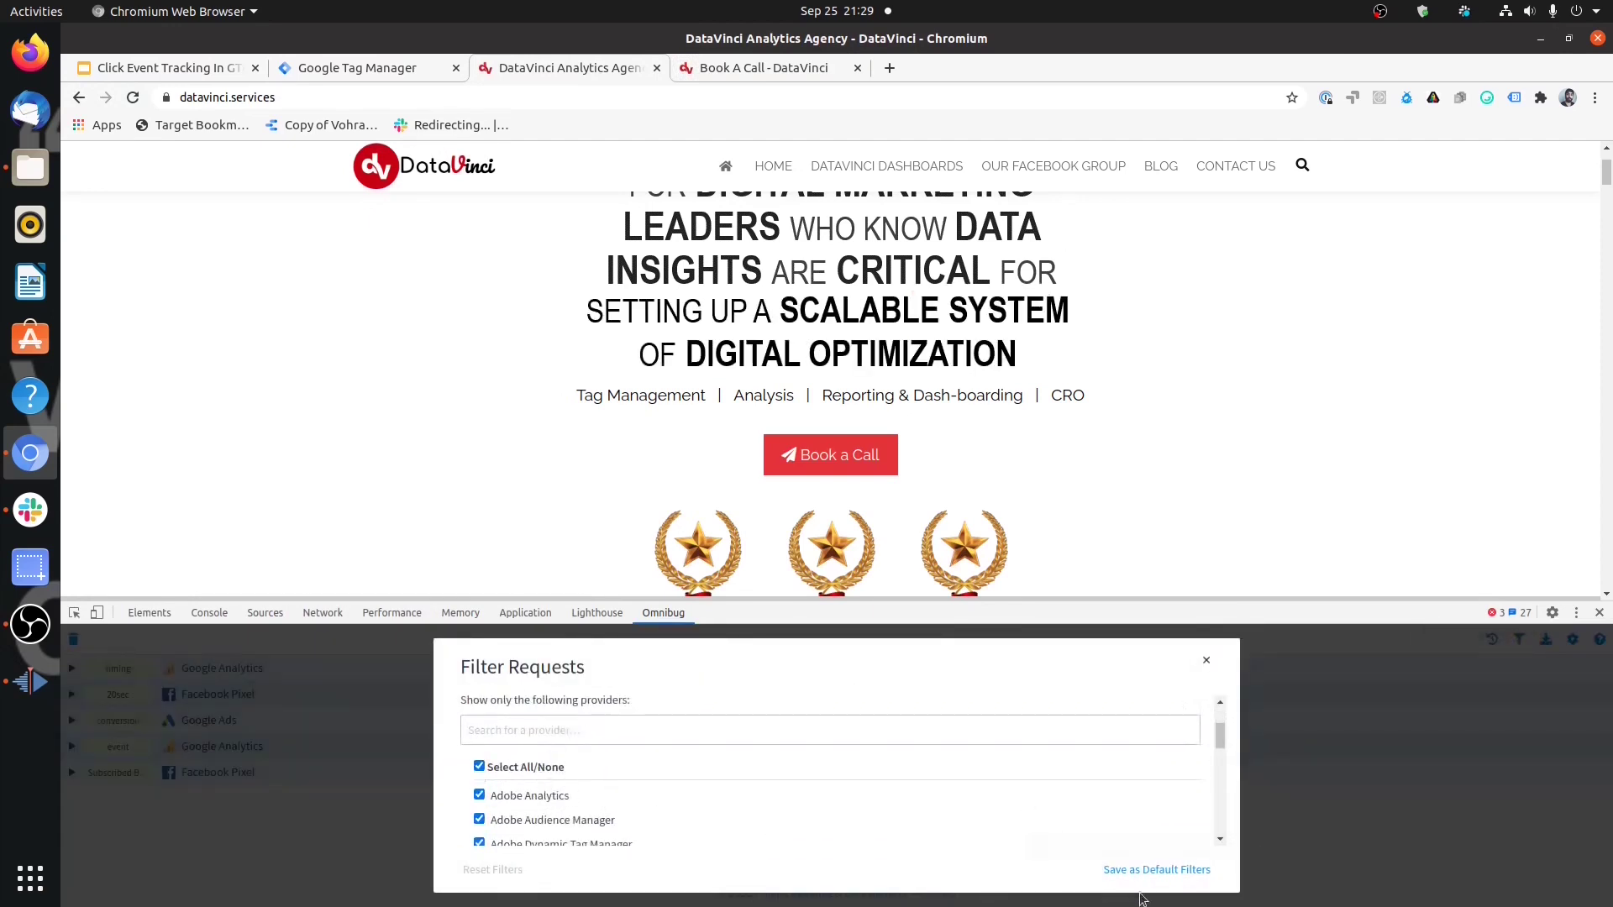
pyautogui.click(1207, 662)
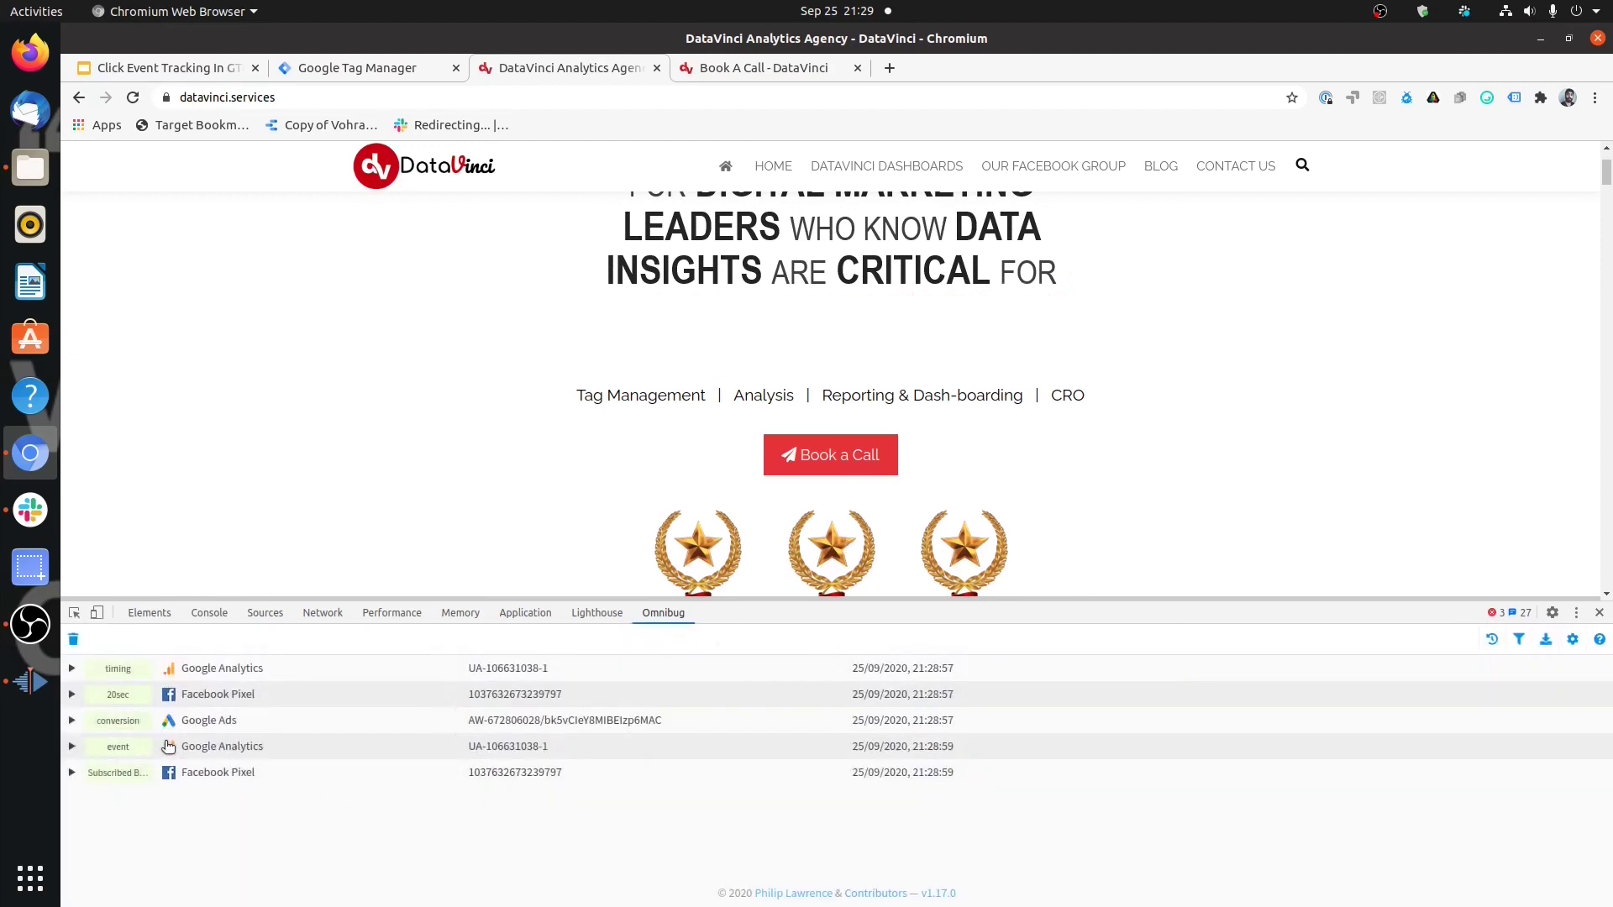
# Step: Examine the event action, category and label in the Google Analytics event request, and close the developer tools
pyautogui.click(191, 754)
pyautogui.scroll(-5, 501, 818)
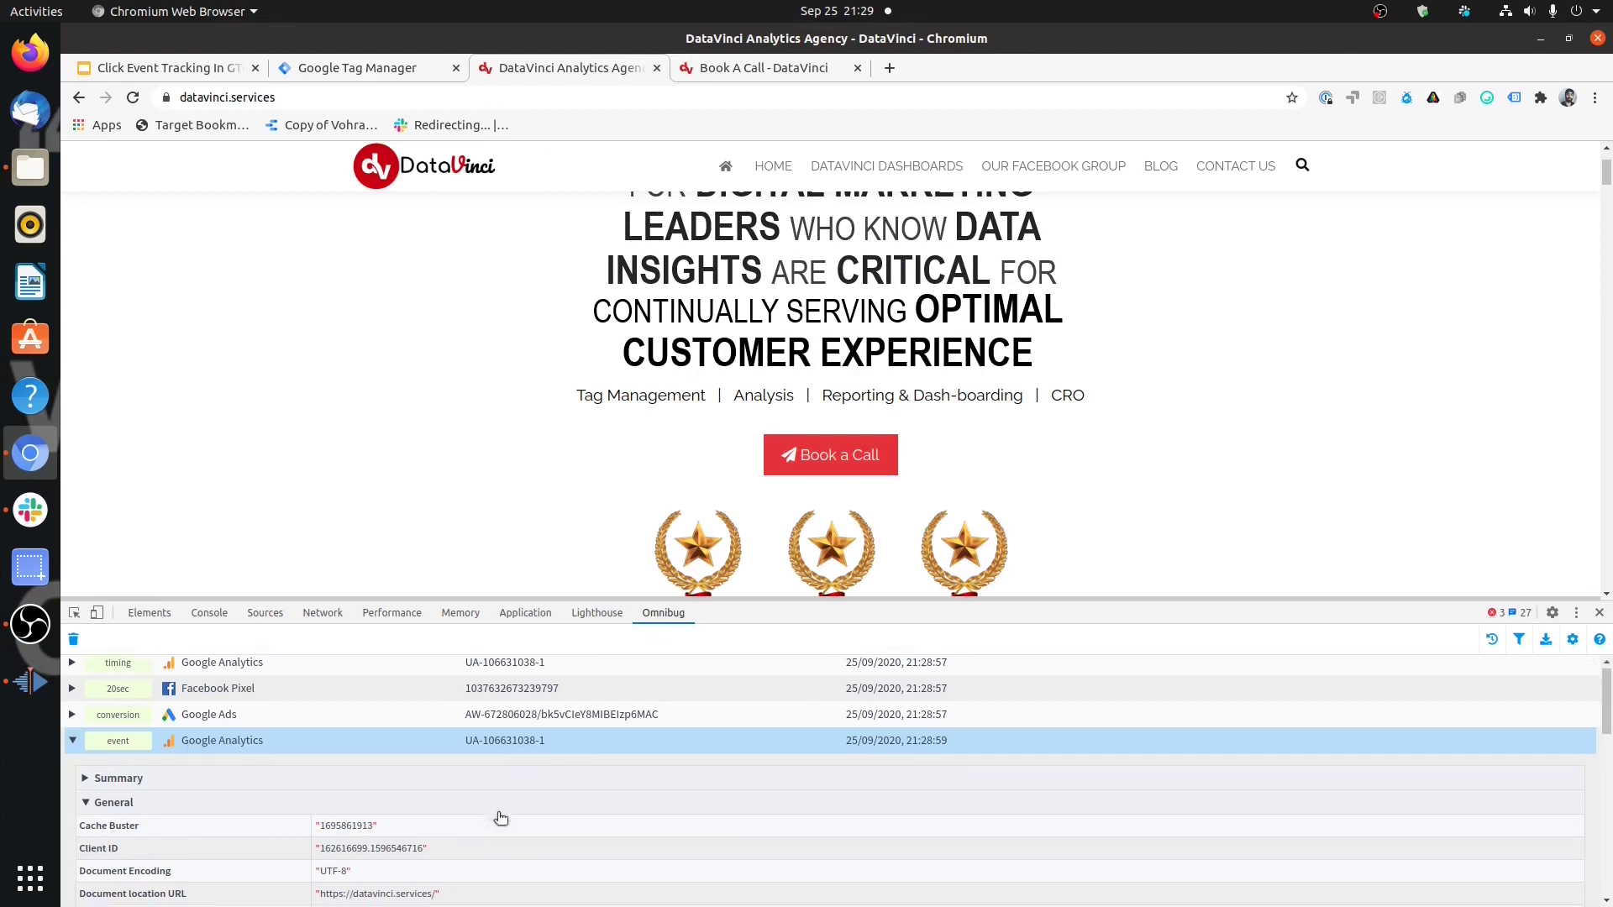
pyautogui.scroll(-4, 501, 817)
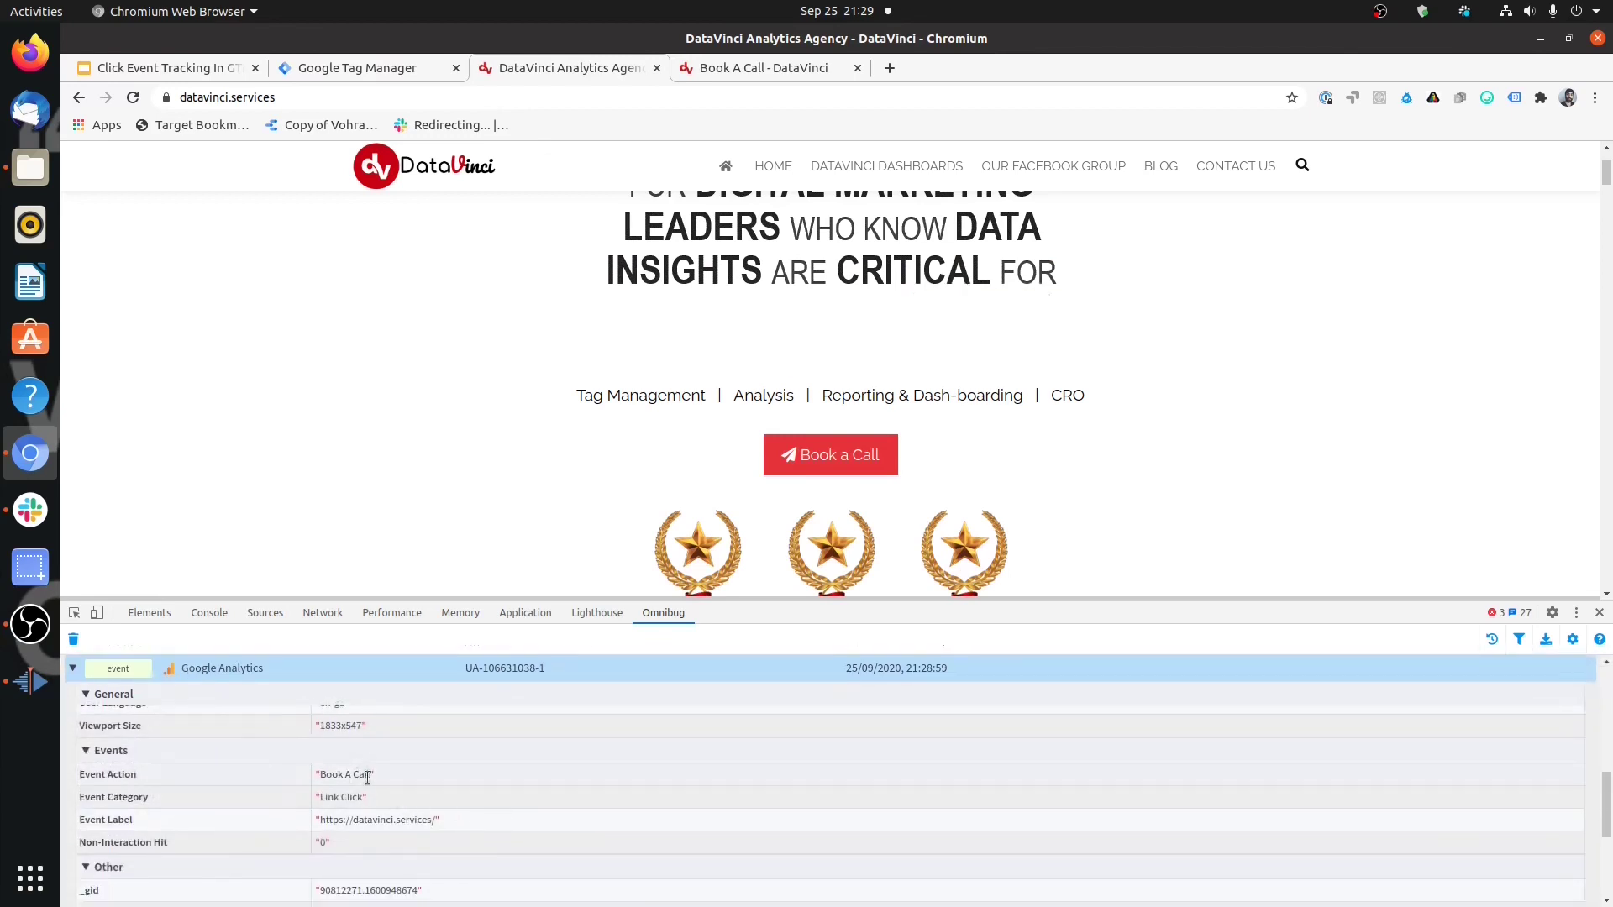
pyautogui.moveTo(356, 775); pyautogui.dragTo(324, 775)
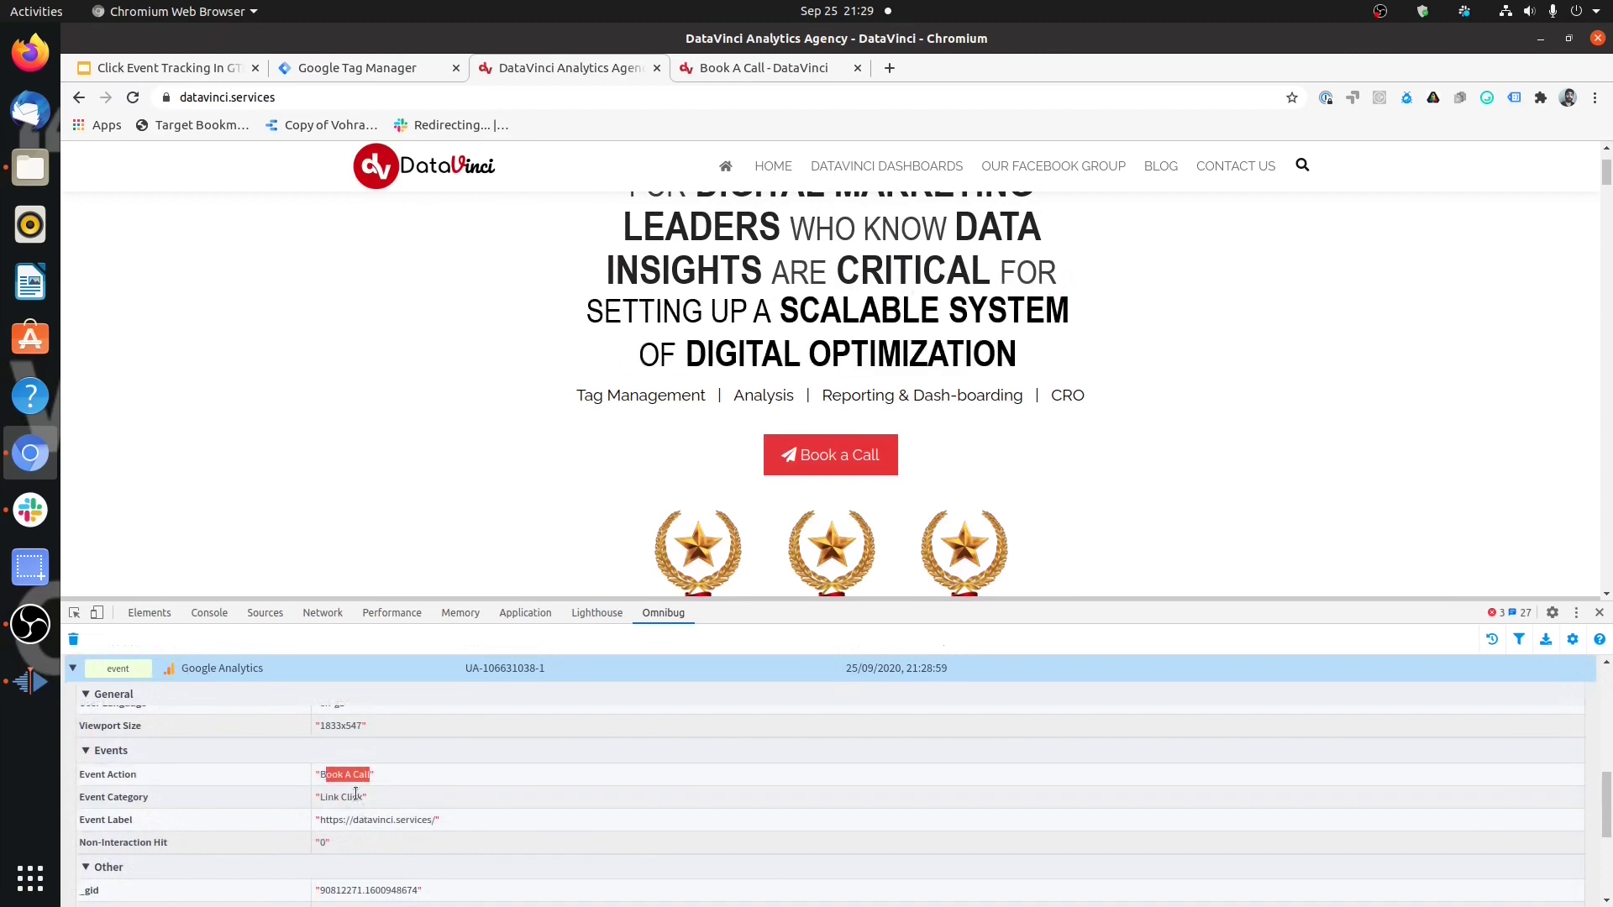
pyautogui.click(1600, 613)
# Step: Reload the DataVinci homepage, follow the first Book a Call link again and return to the homepage
pyautogui.scroll(-5, 1229, 671)
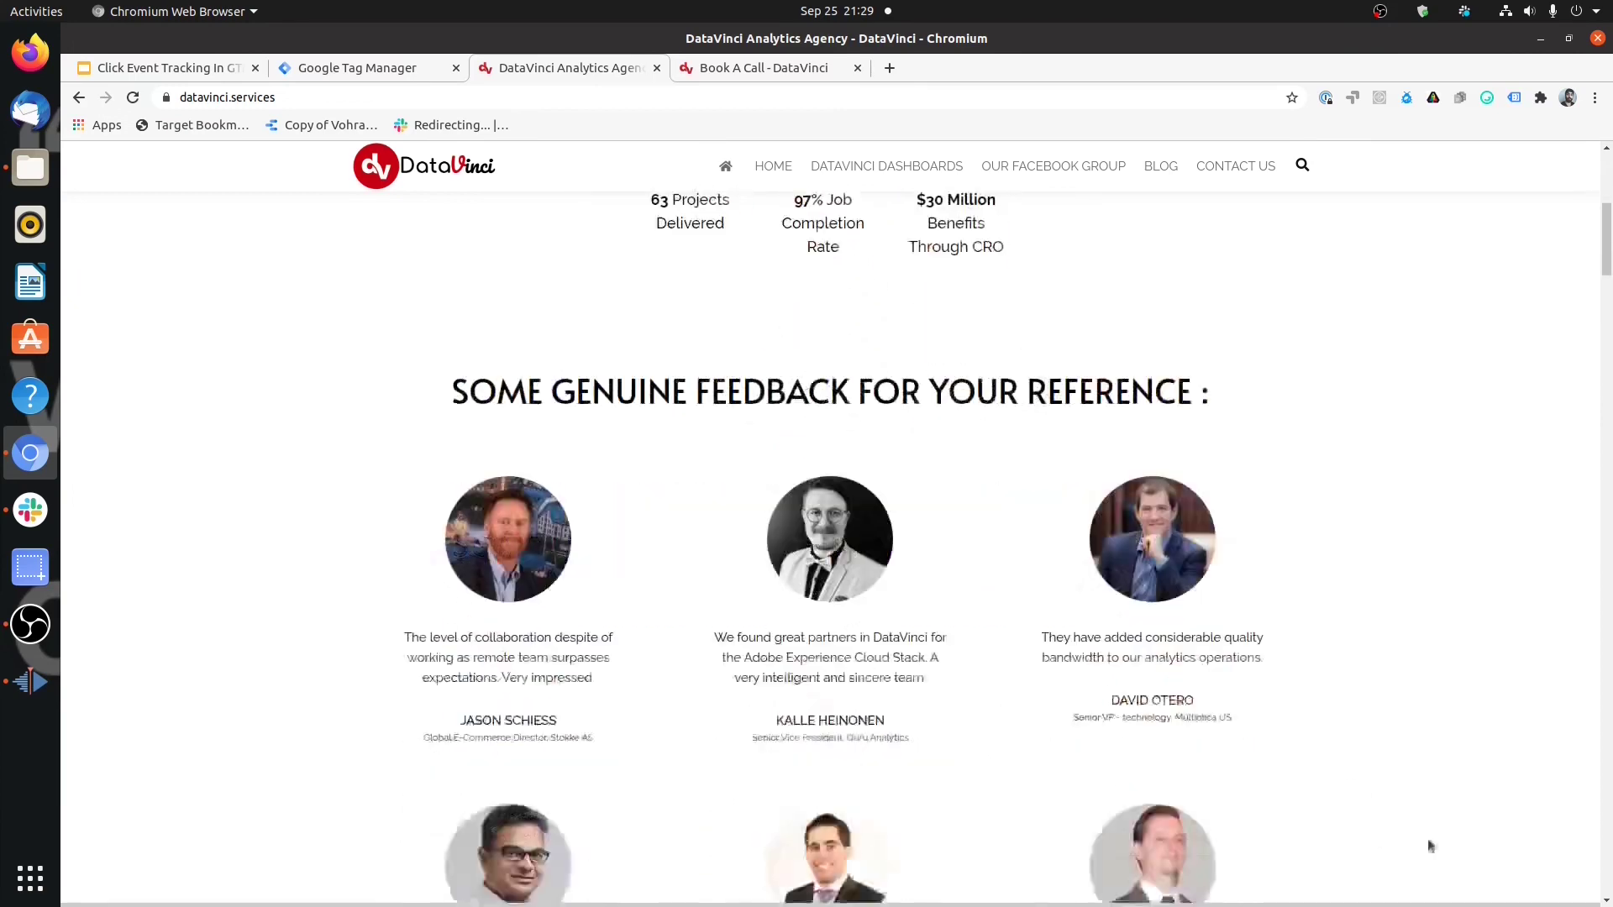
pyautogui.scroll(2, 1493, 858)
pyautogui.scroll(4, 1481, 618)
pyautogui.press('F5')
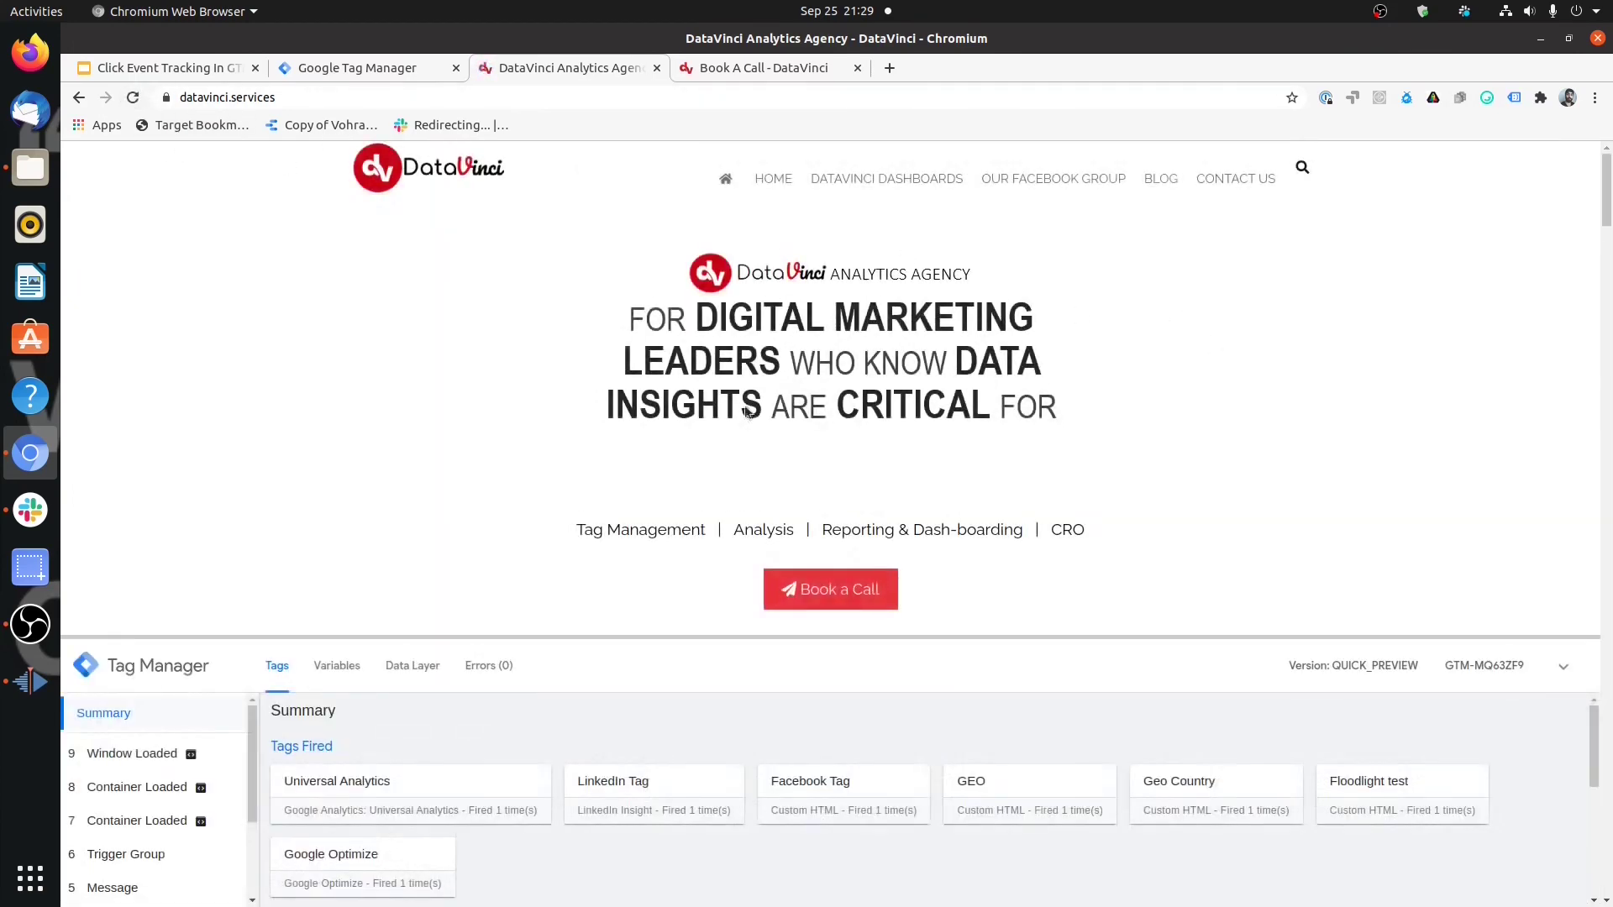
pyautogui.click(831, 589)
pyautogui.click(569, 67)
# Step: Check in an enlarged debug pane which tags fired on the Link Click and Click events
pyautogui.click(145, 756)
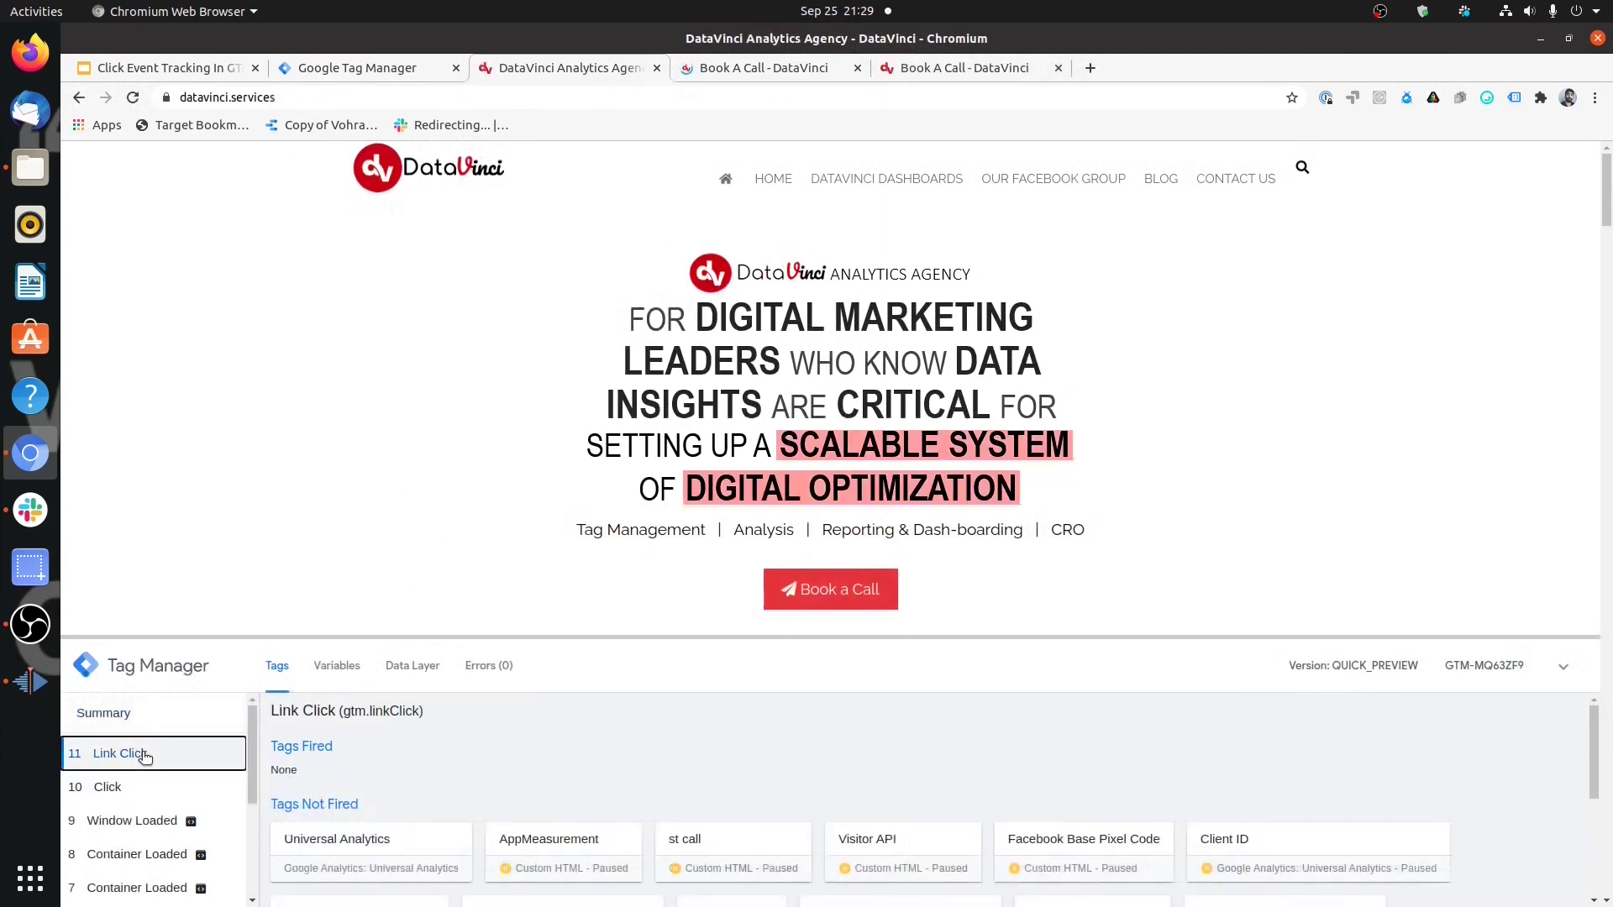
pyautogui.click(215, 787)
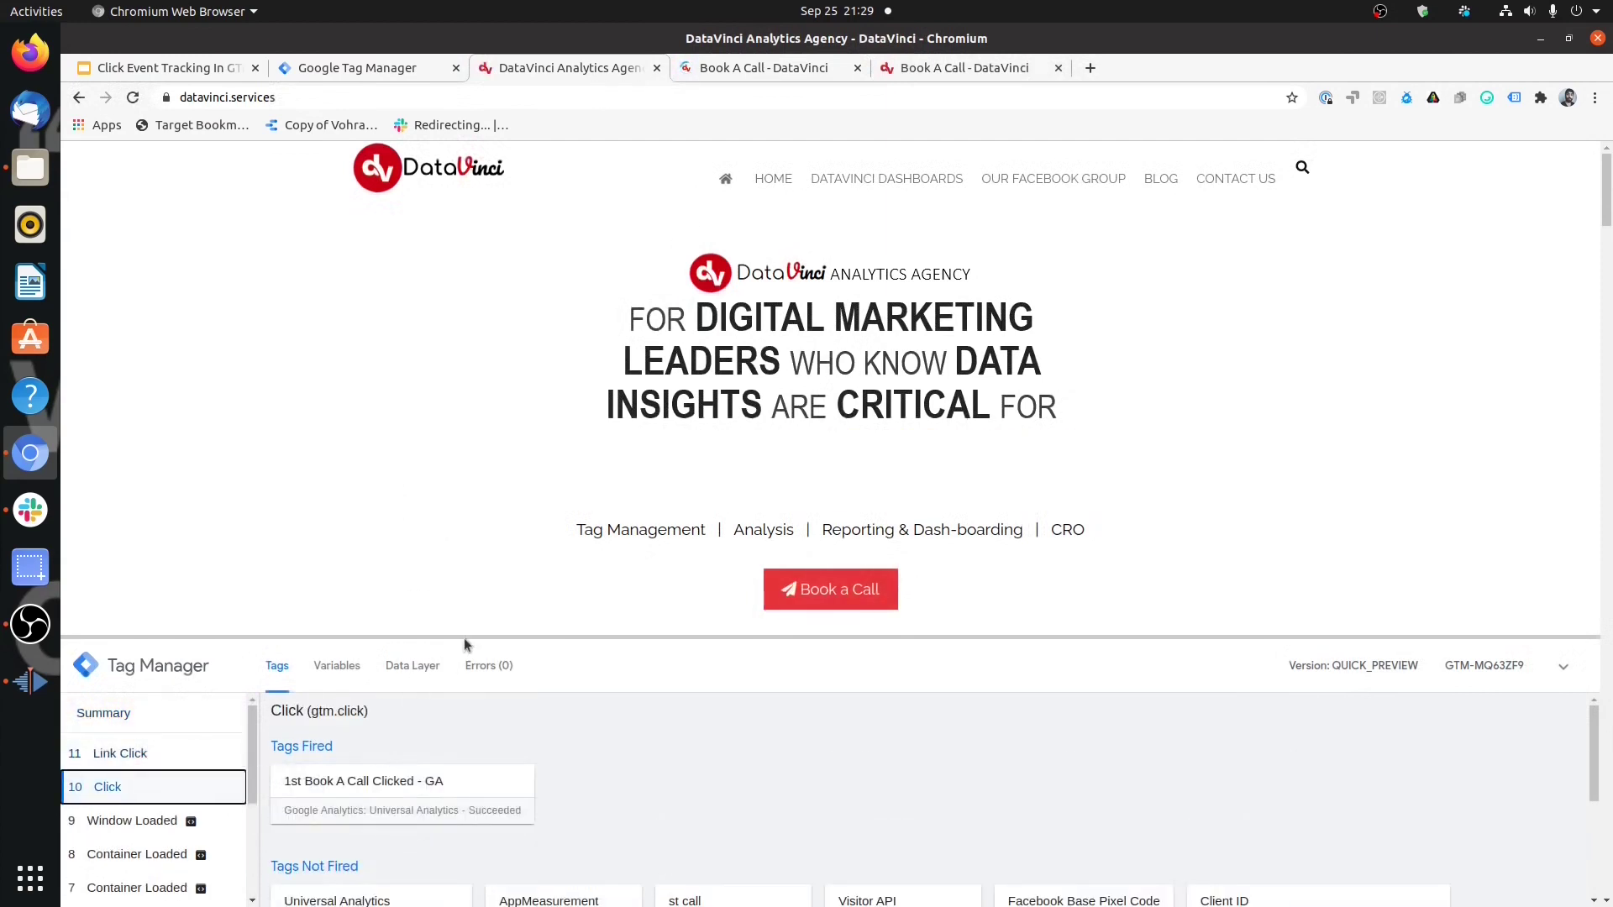
pyautogui.click(583, 640)
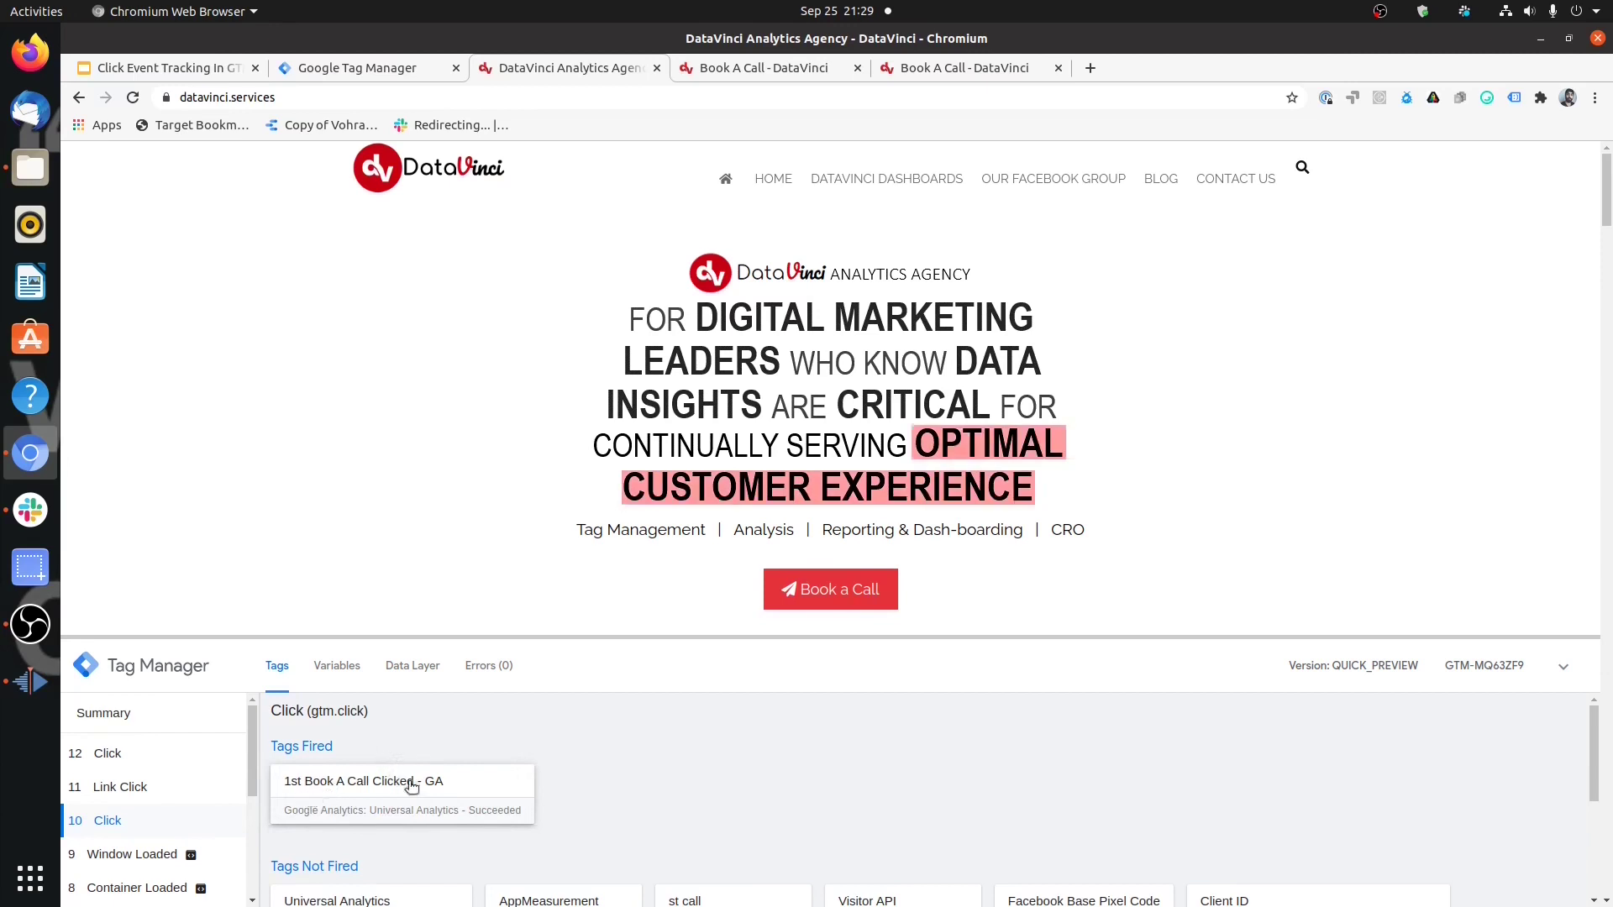
pyautogui.moveTo(522, 637); pyautogui.dragTo(504, 553)
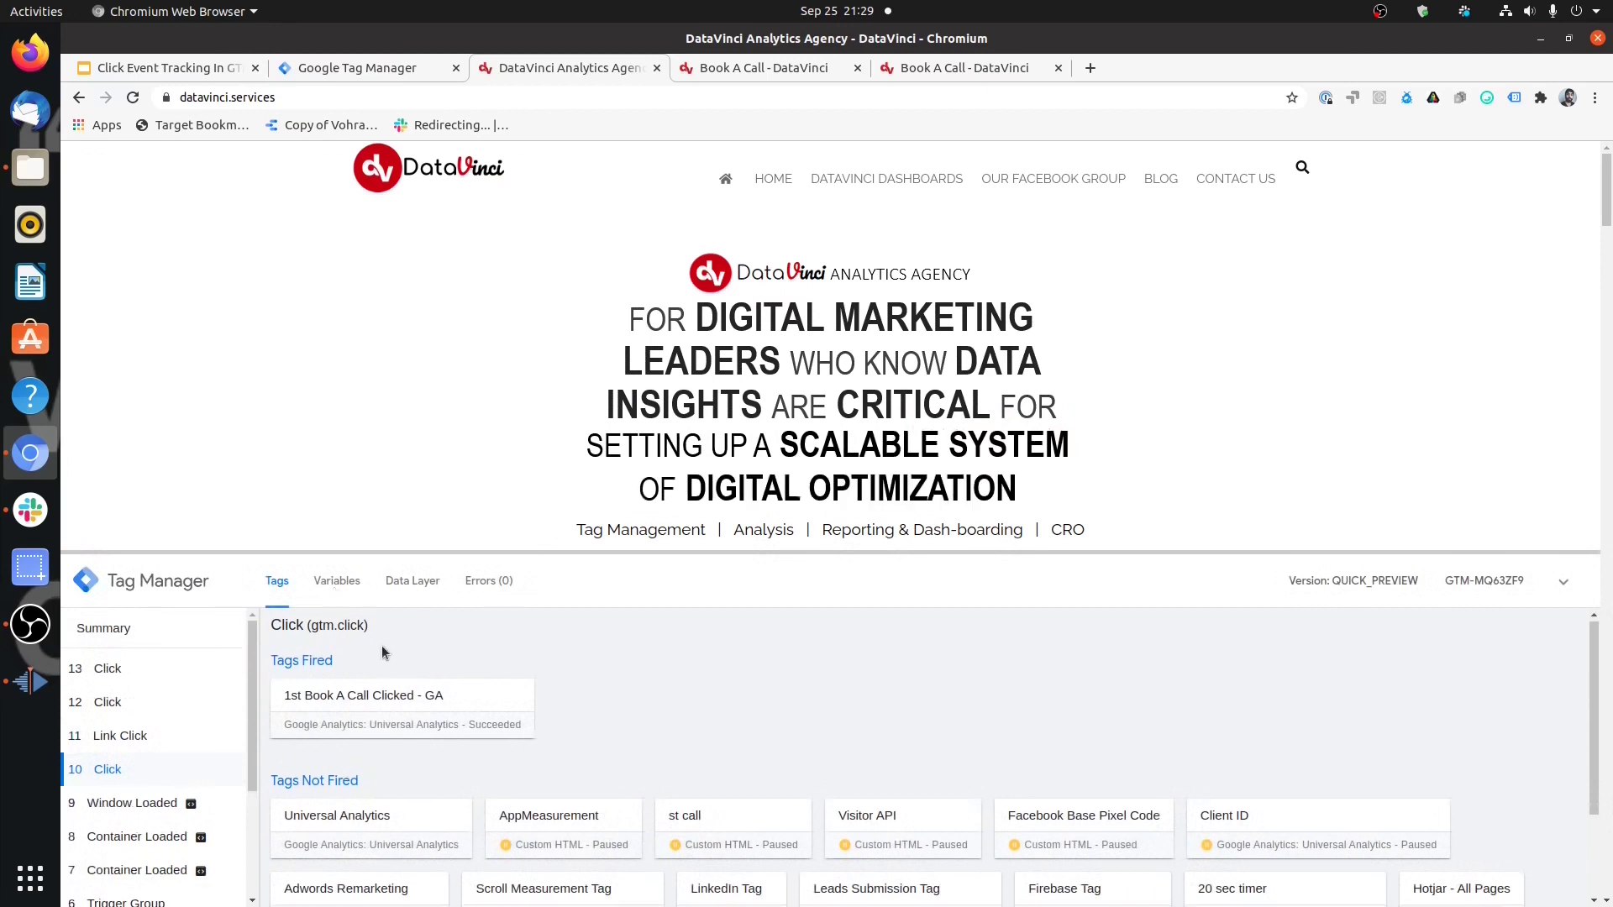
# Step: Examine the properties and firing trigger conditions of the 1st Book A Call Clicked - GA tag for the Click event
pyautogui.click(392, 701)
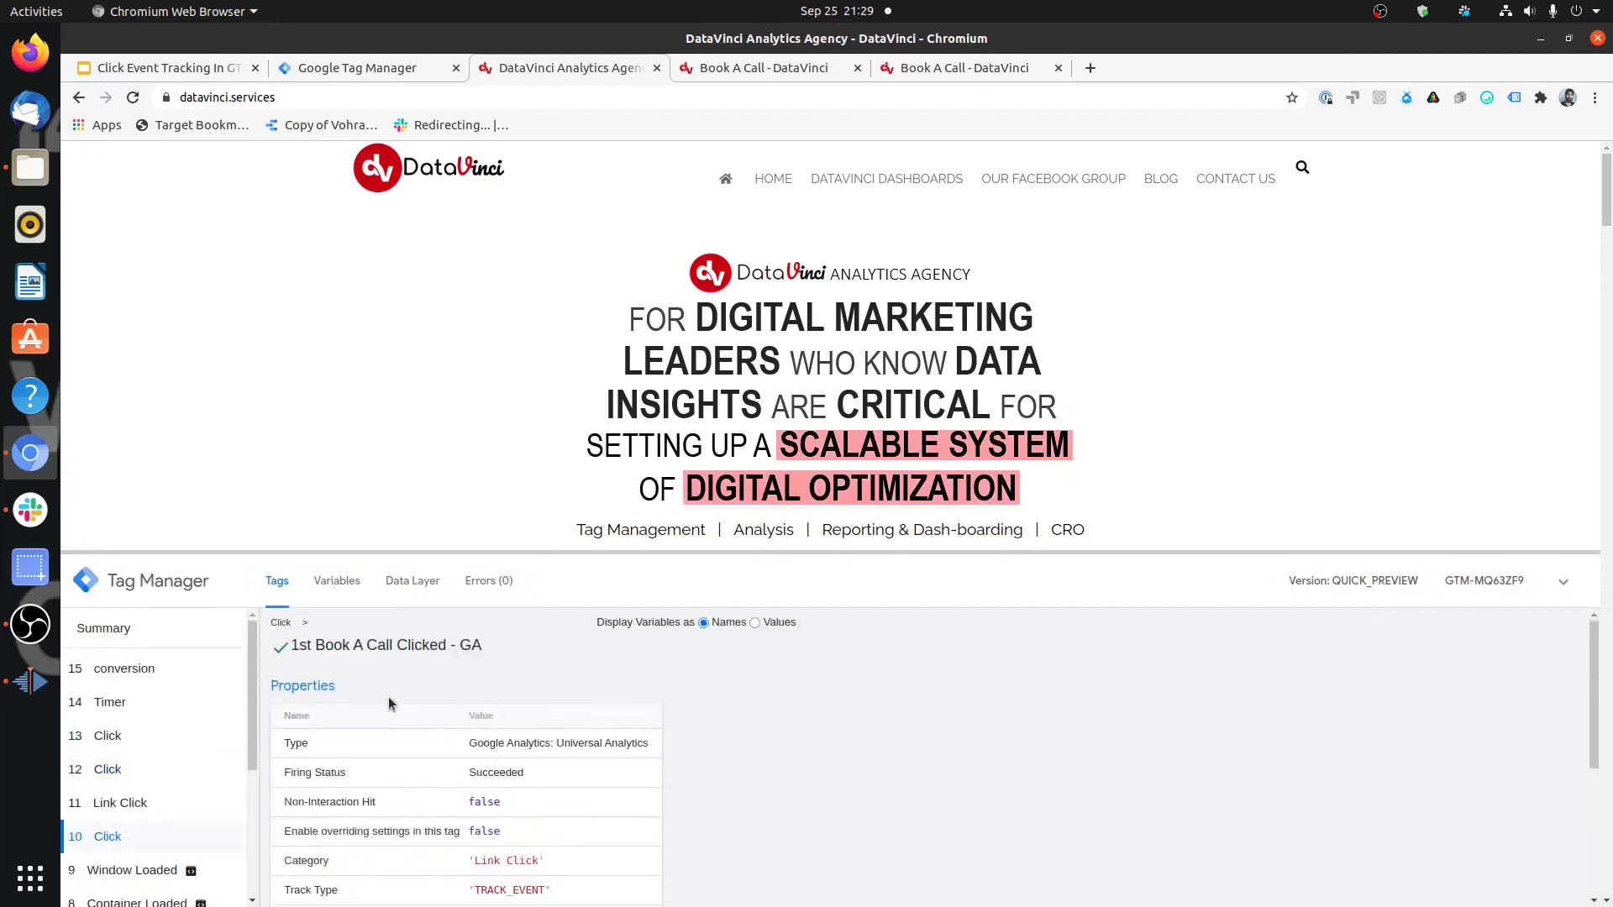
pyautogui.scroll(-3, 495, 797)
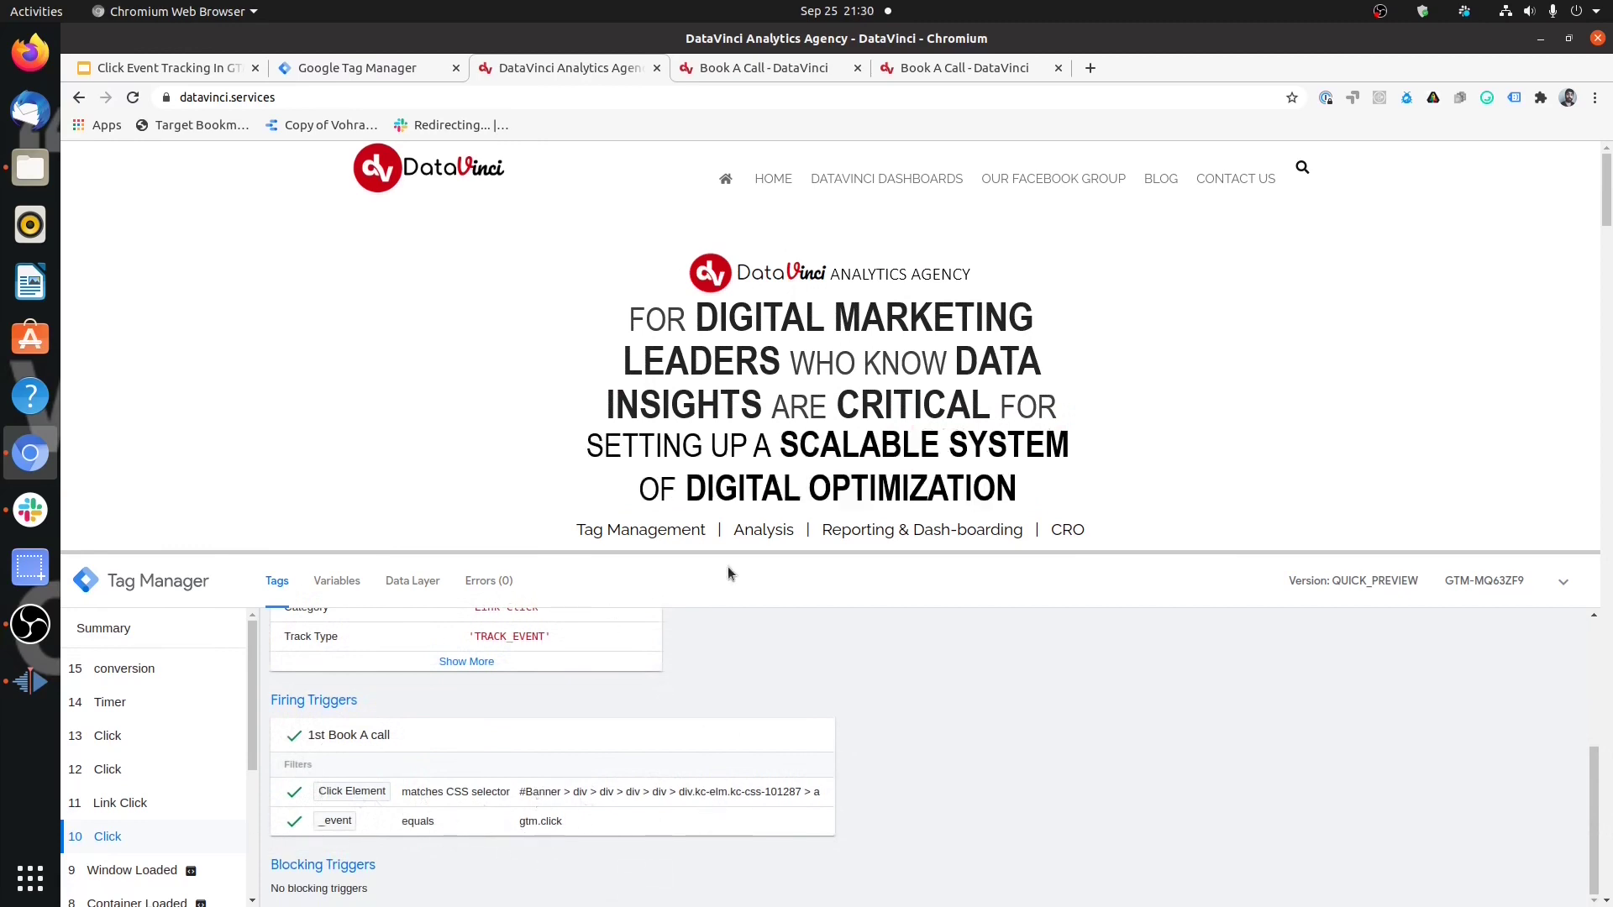
pyautogui.scroll(-3, 896, 319)
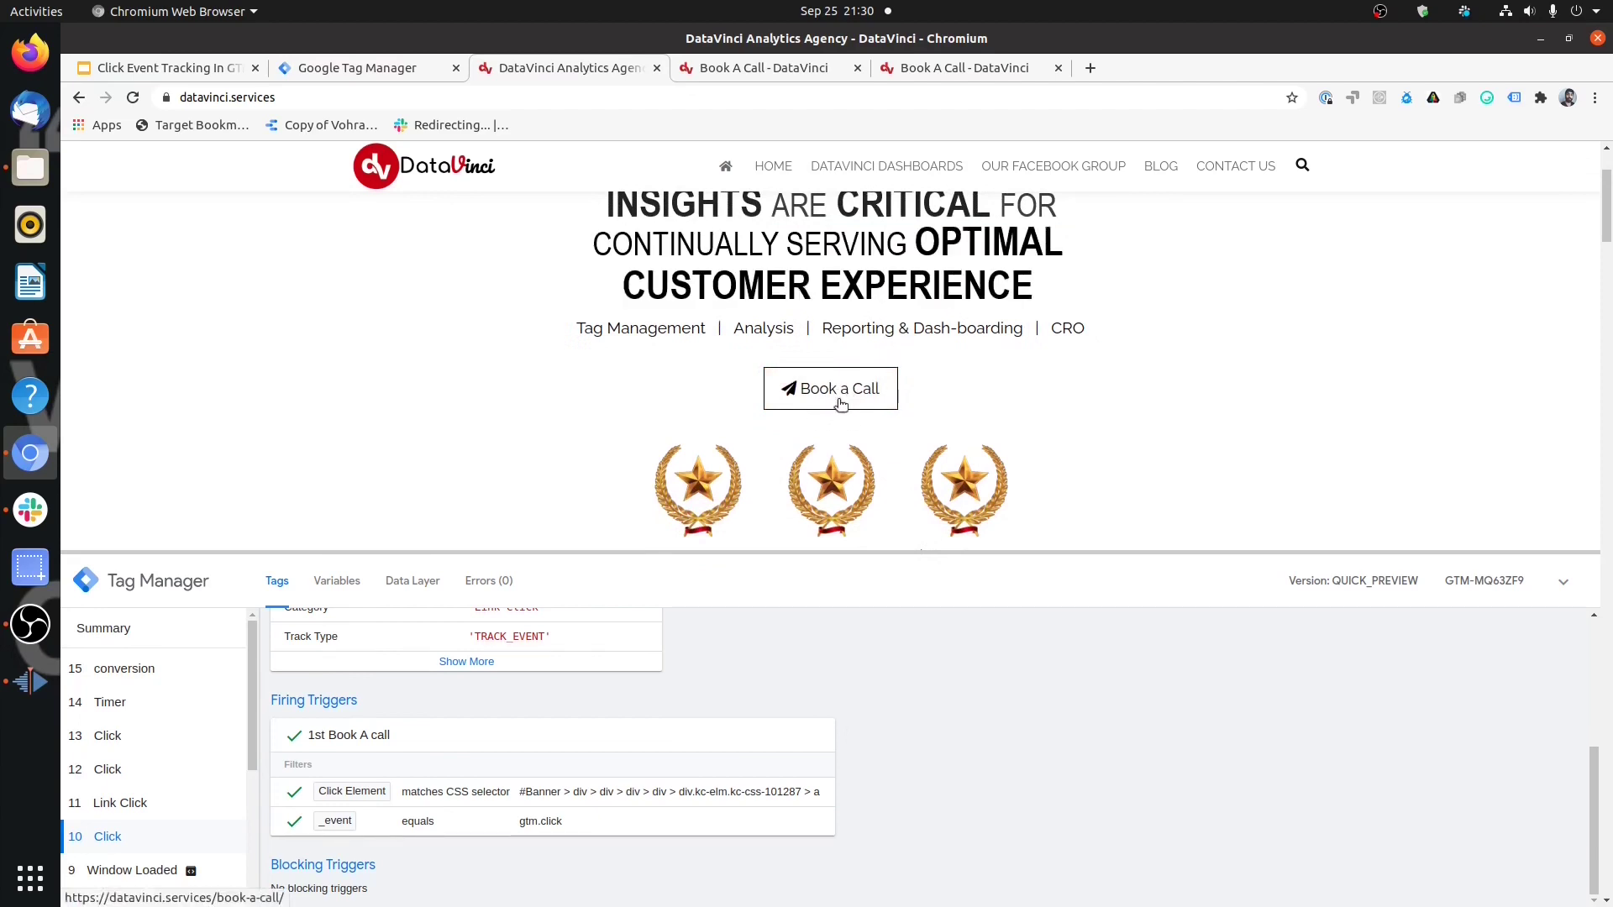
# Step: Follow the Book a Call link in the homepage's tools expertise section and return to the homepage
pyautogui.scroll(-1, 841, 404)
pyautogui.scroll(-1, 839, 400)
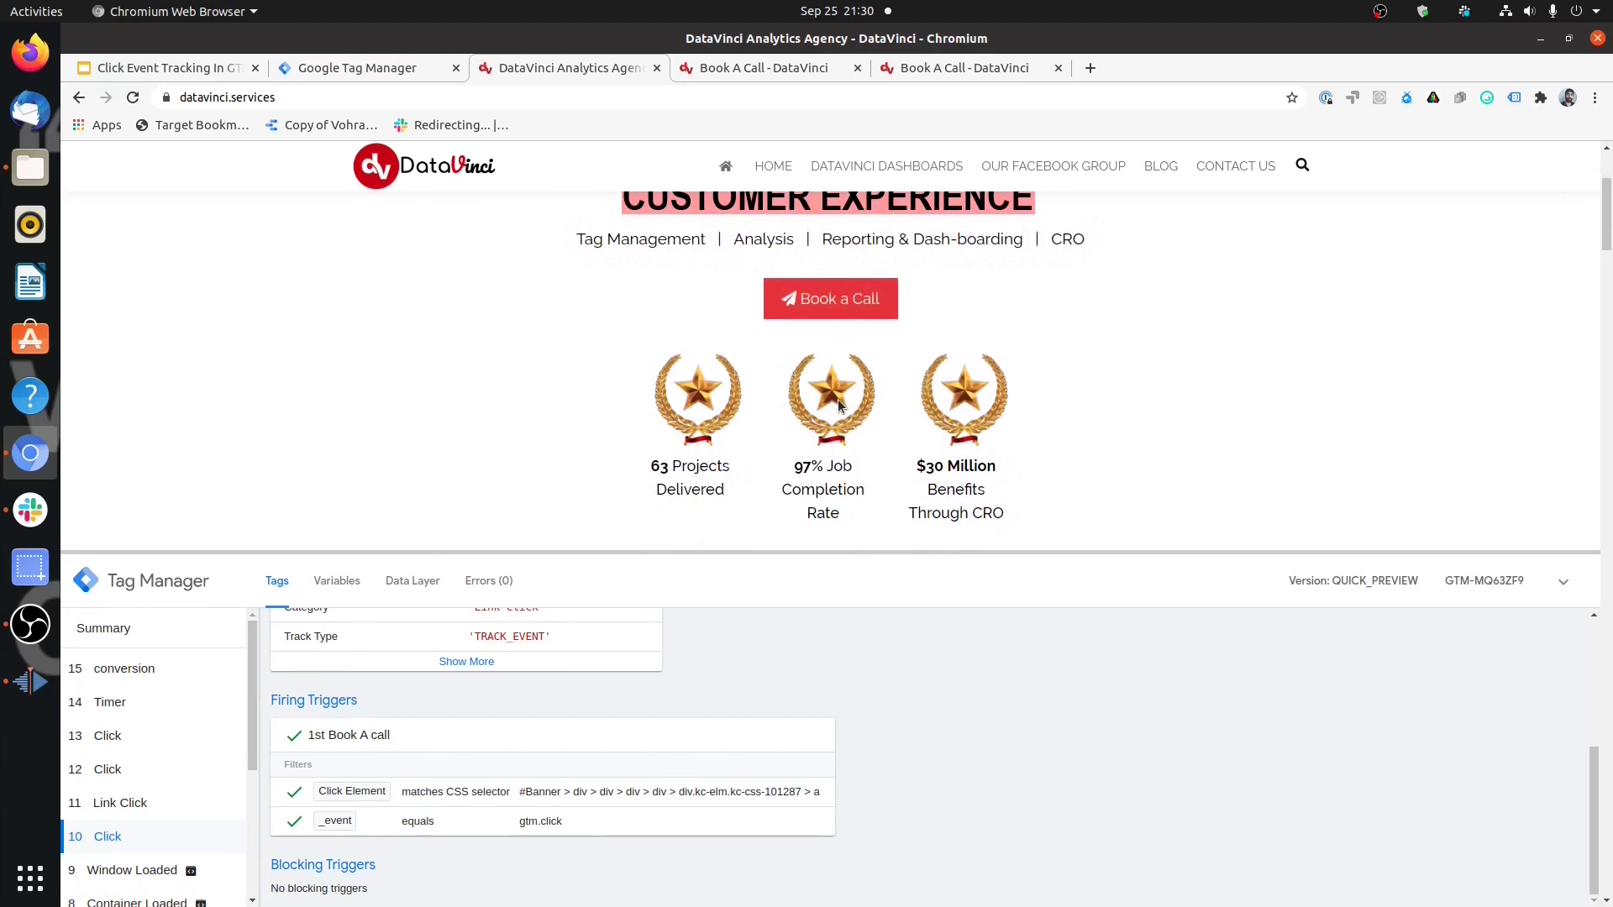
pyautogui.scroll(-4, 839, 399)
pyautogui.scroll(-15, 838, 400)
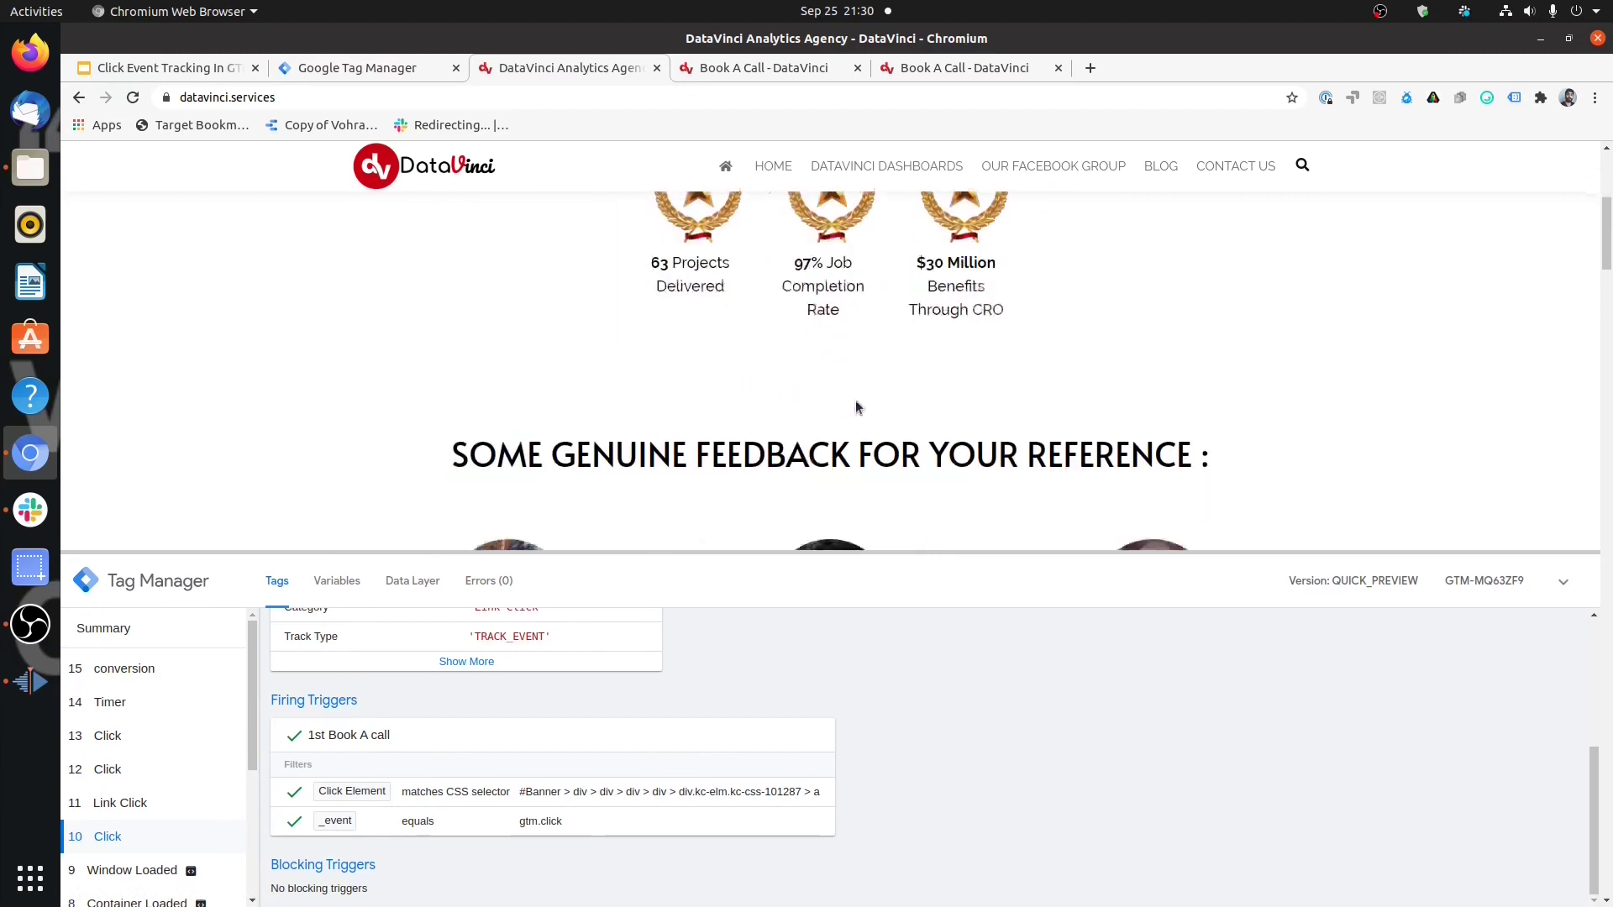
pyautogui.scroll(-15, 916, 323)
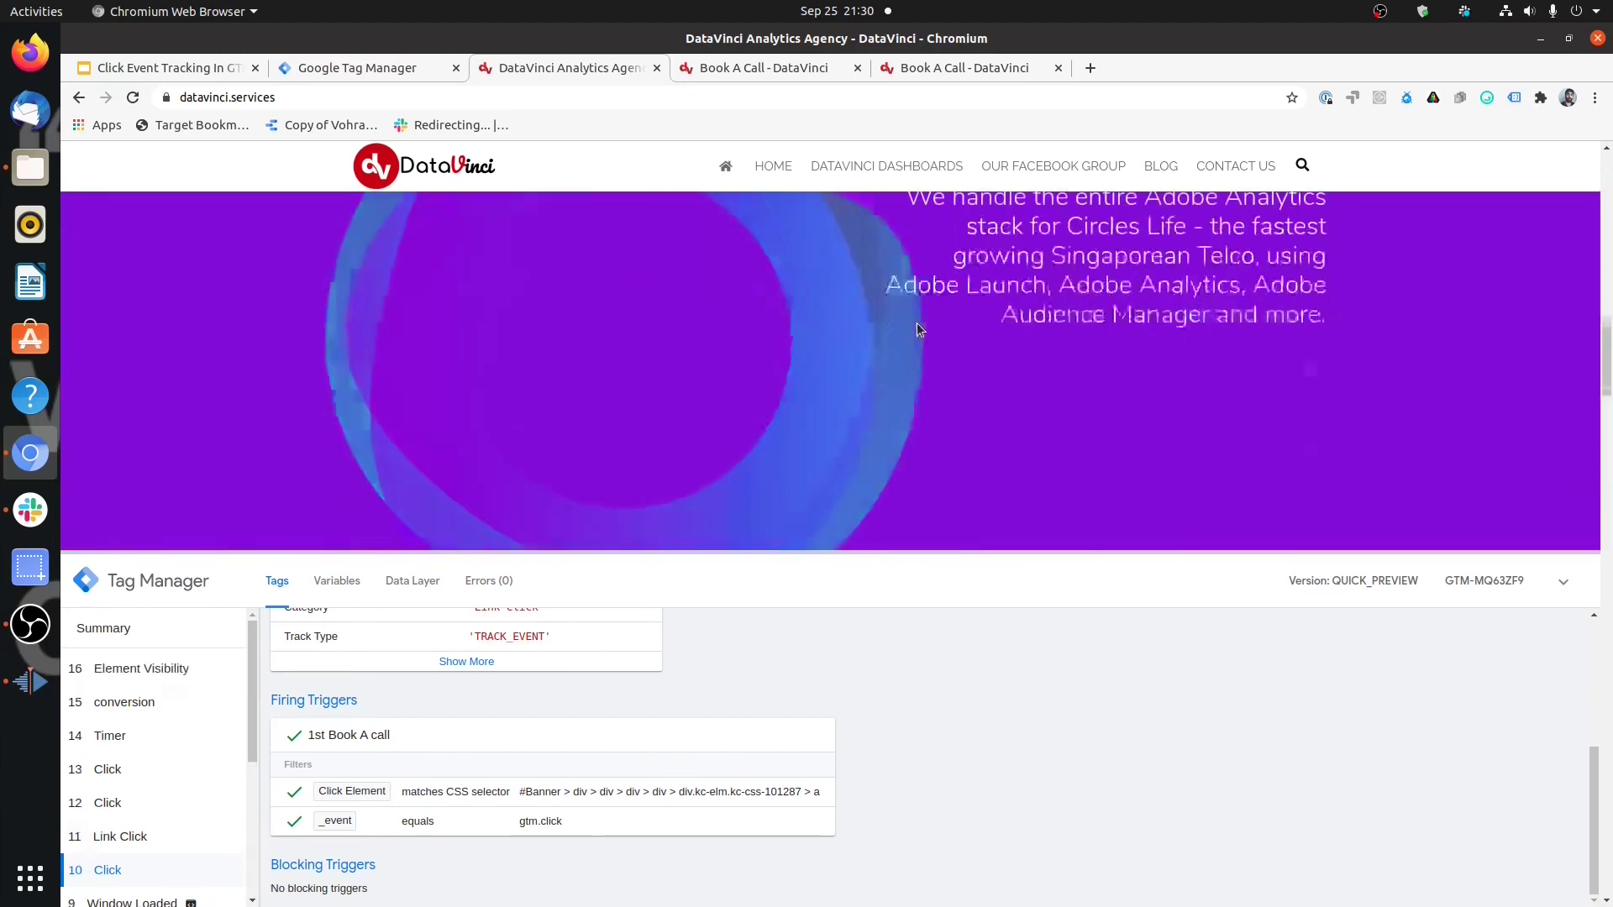
pyautogui.scroll(-10, 907, 328)
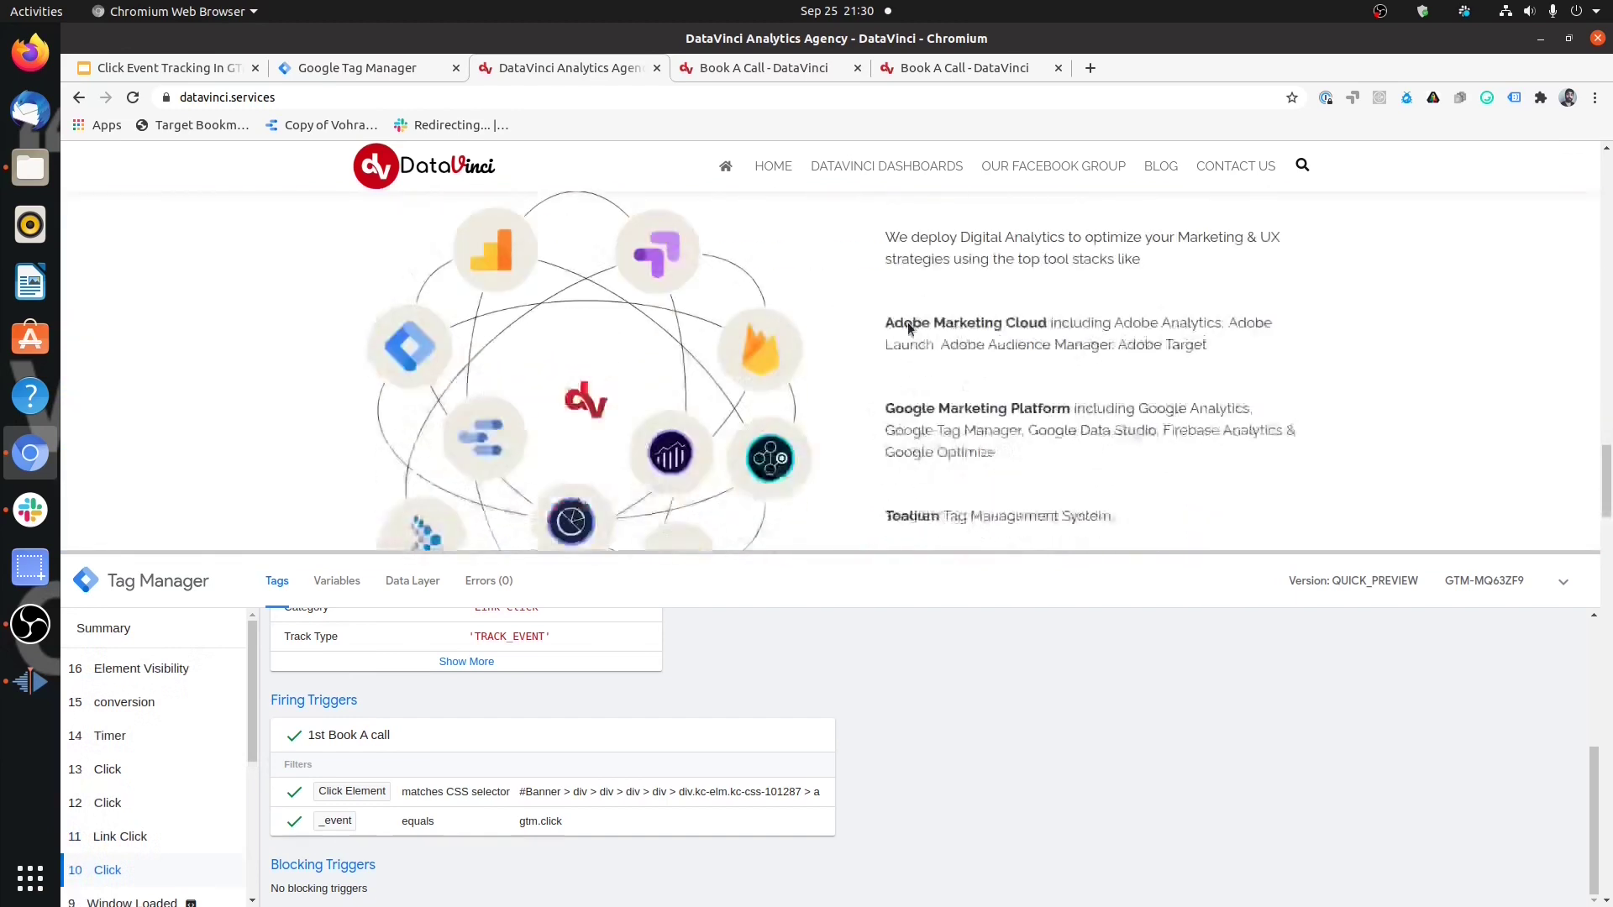
pyautogui.click(956, 267)
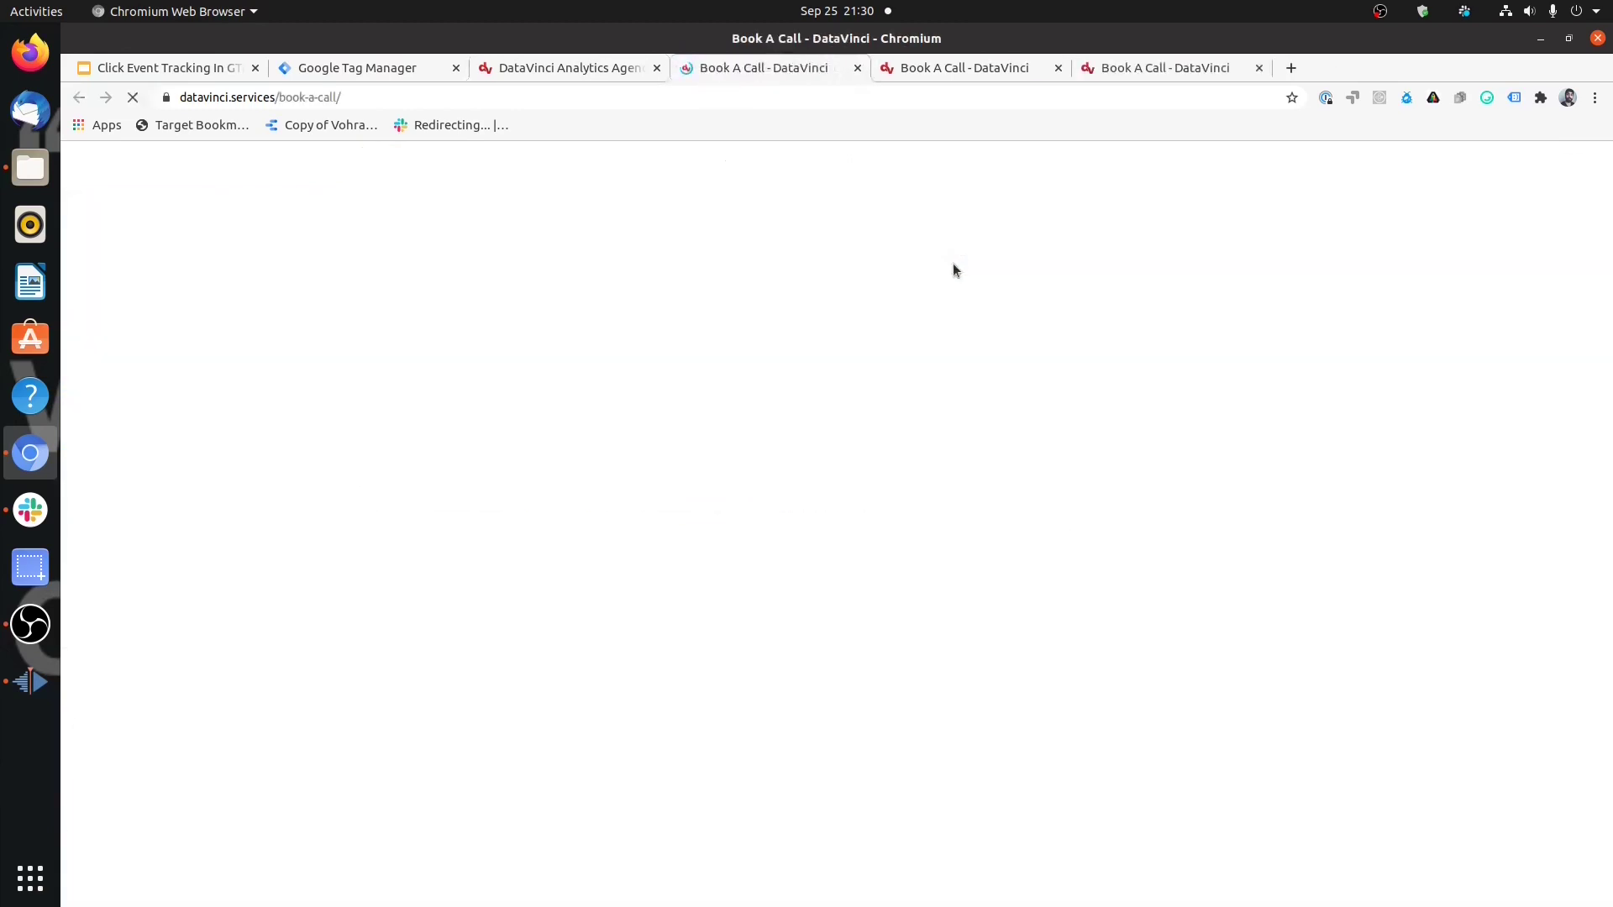
pyautogui.click(561, 70)
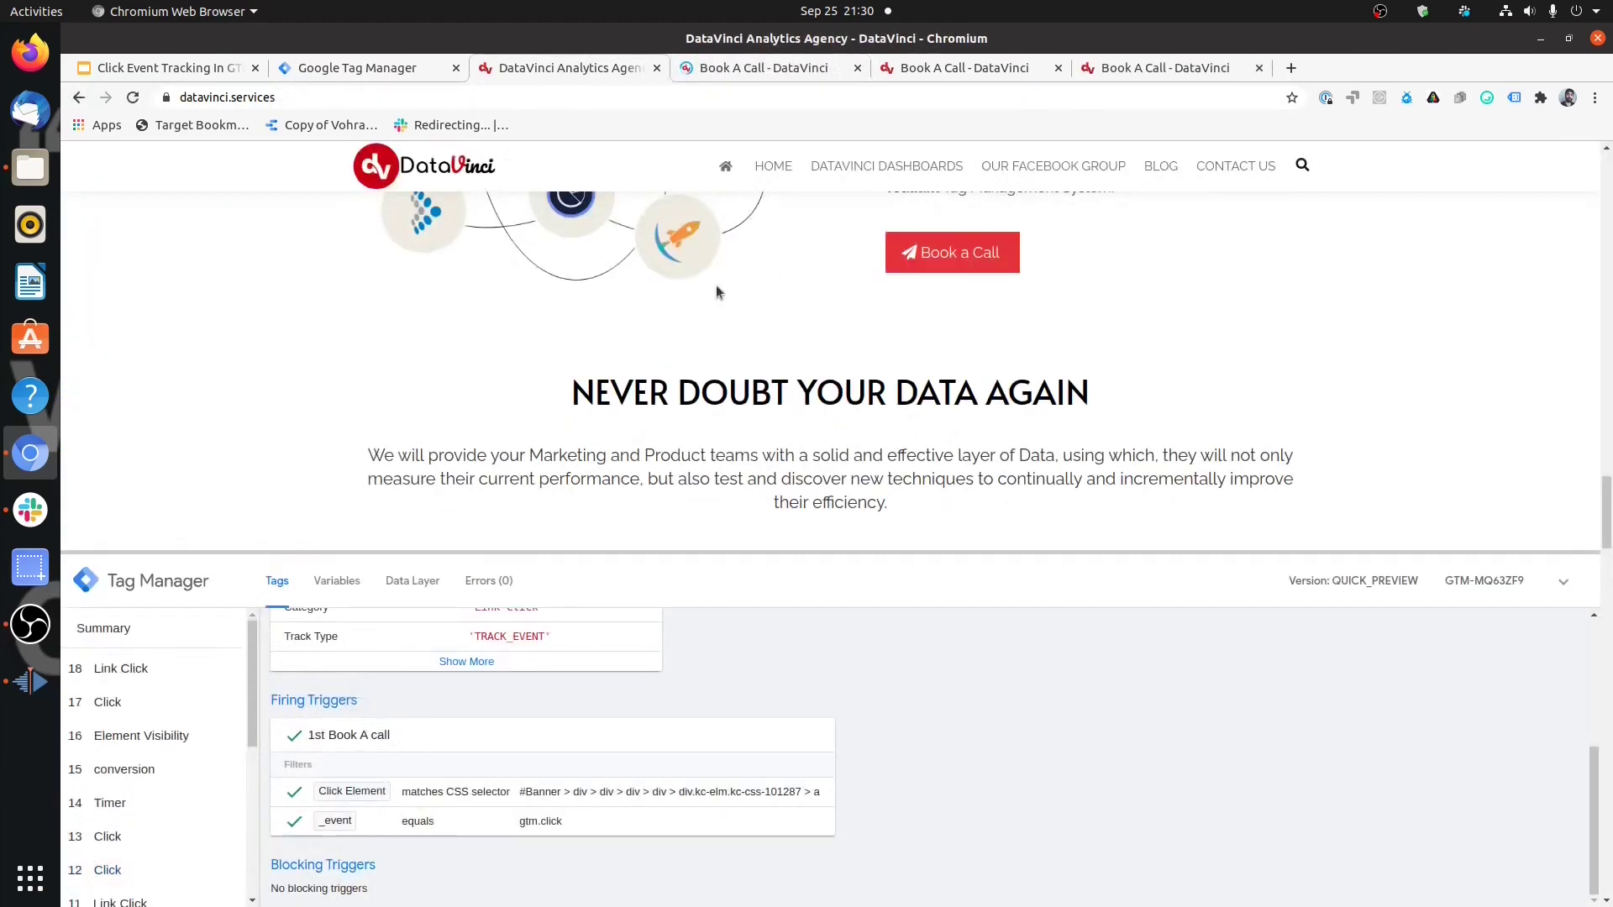
# Step: Check which tags fired on the newest Click event and locate the tested Book a Call link on the homepage again
pyautogui.click(155, 705)
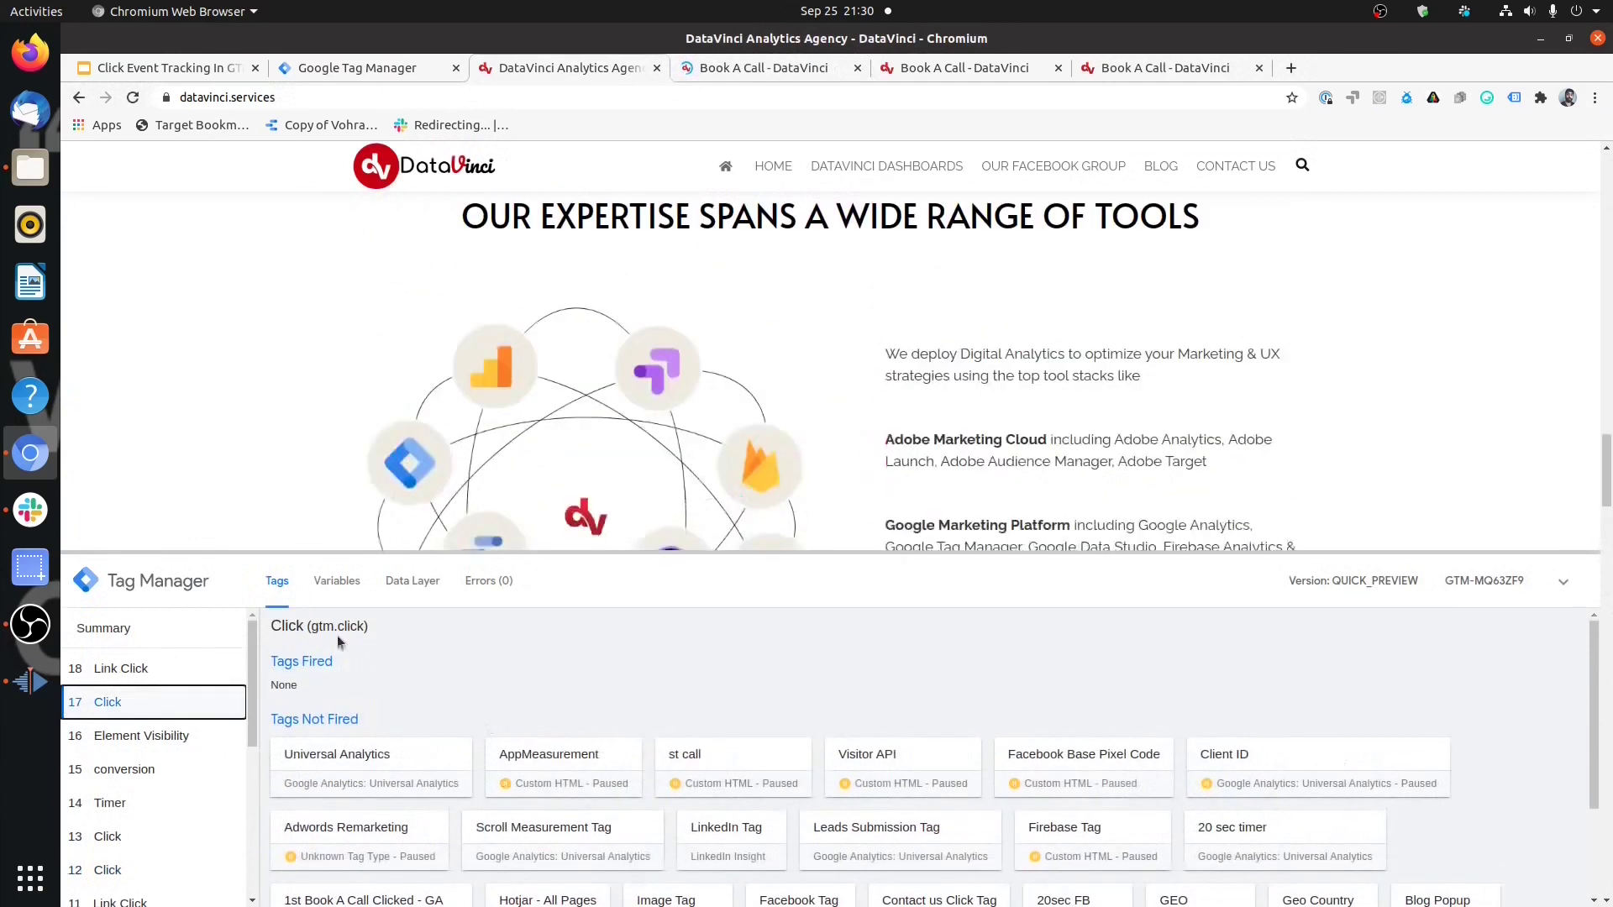
pyautogui.moveTo(304, 685); pyautogui.dragTo(270, 688)
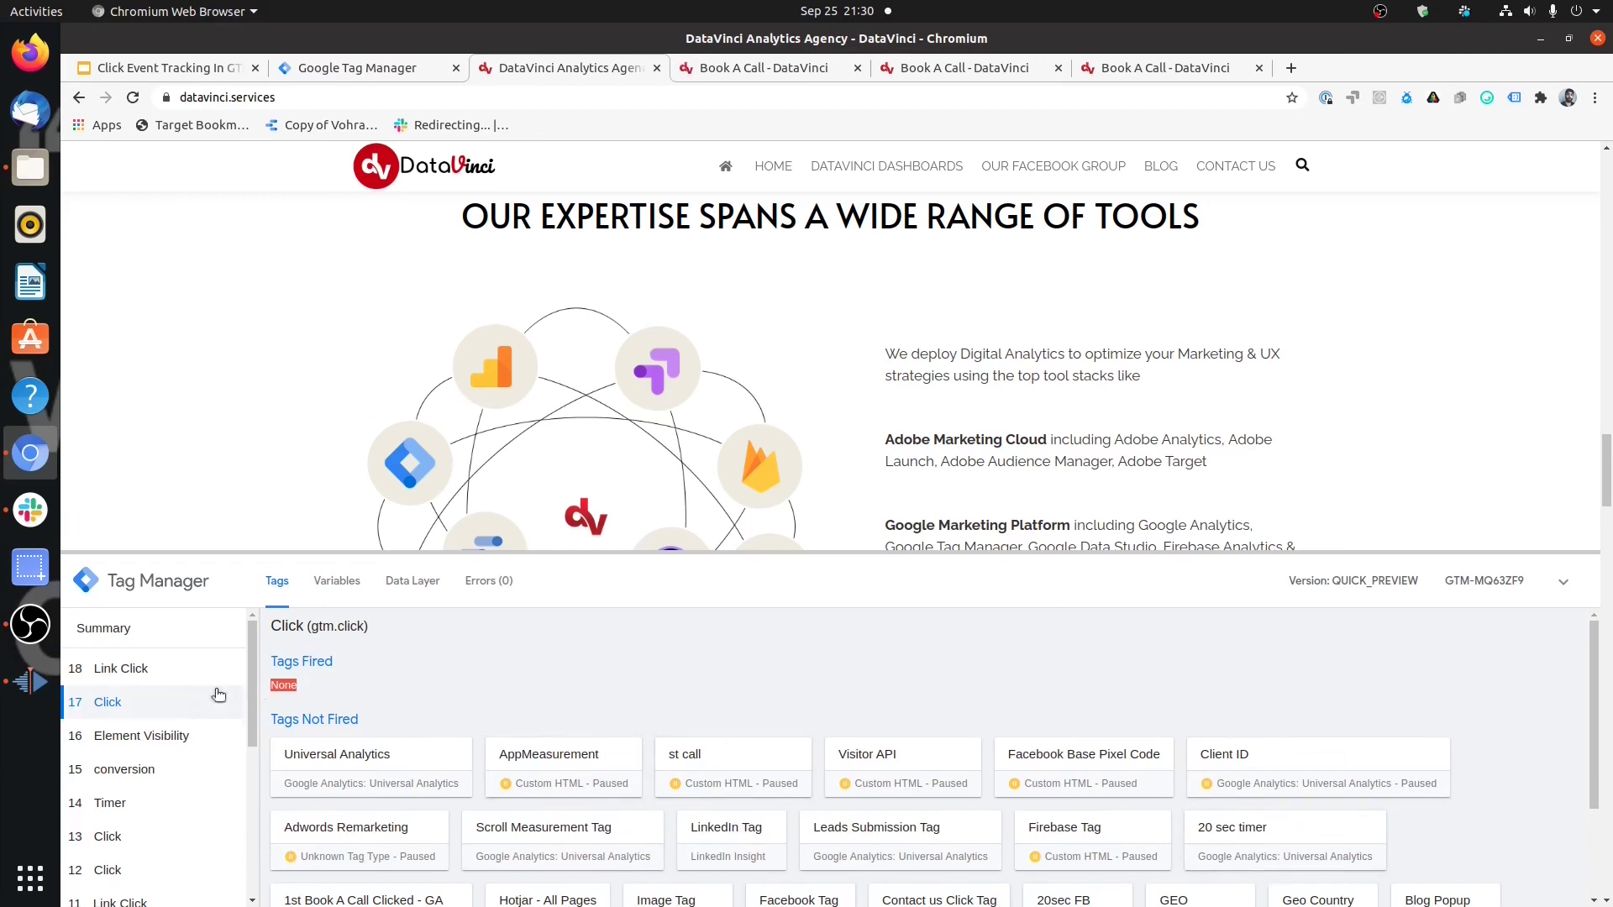
pyautogui.scroll(-5, 1066, 354)
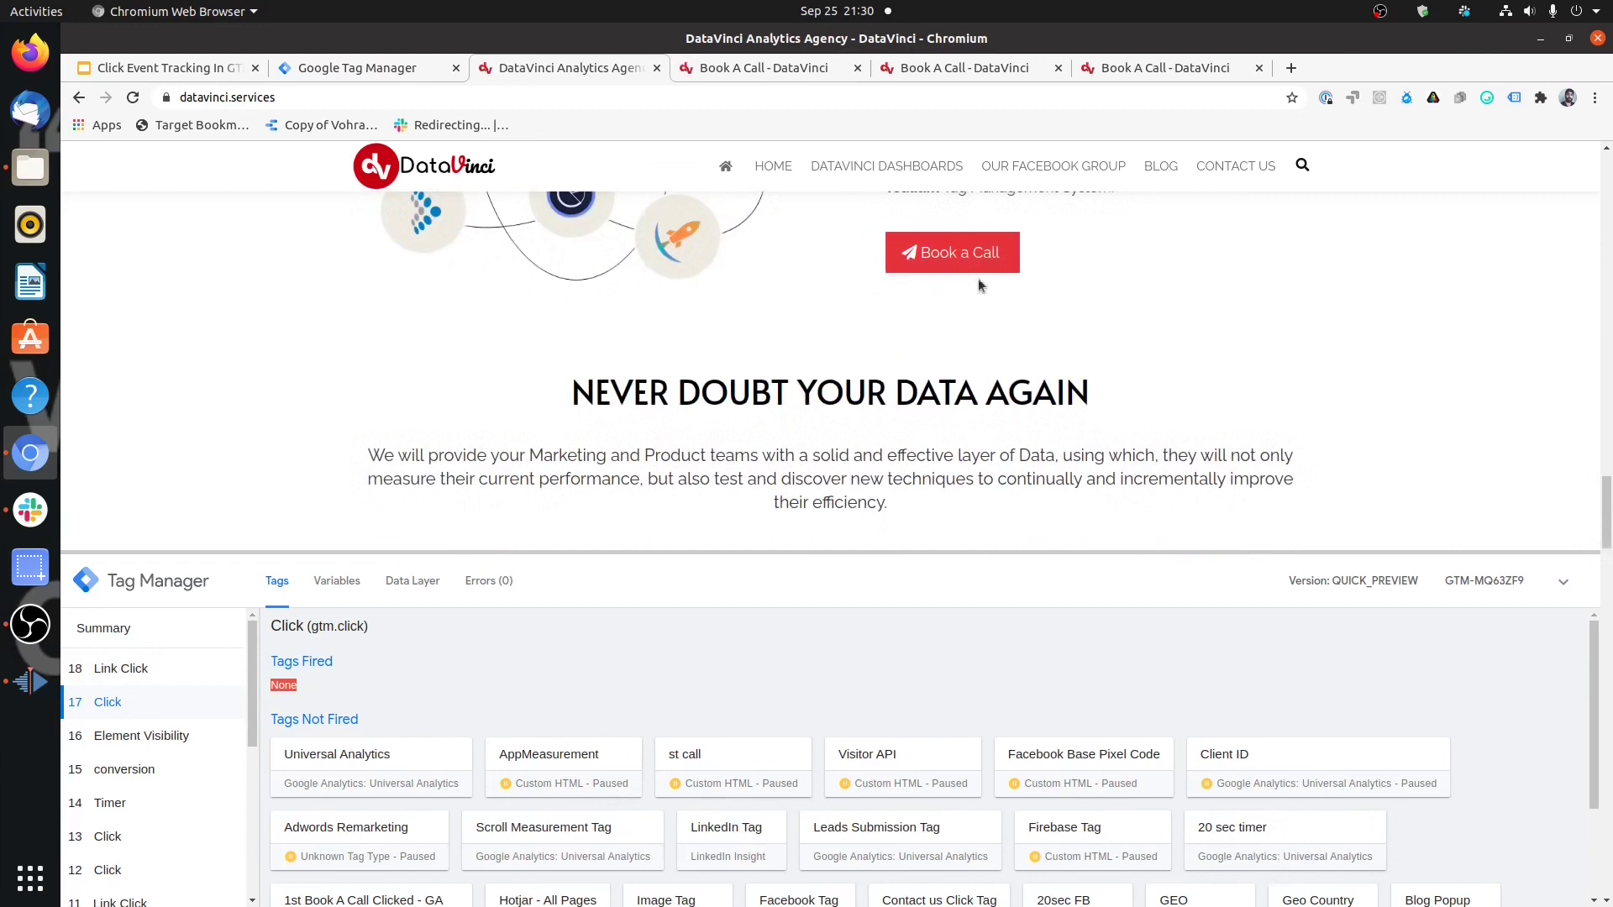
# Step: Set the event action of the 1st Book A Call Clicked - GA tag to "Book A Call - 1st button" and save the tag
pyautogui.click(359, 71)
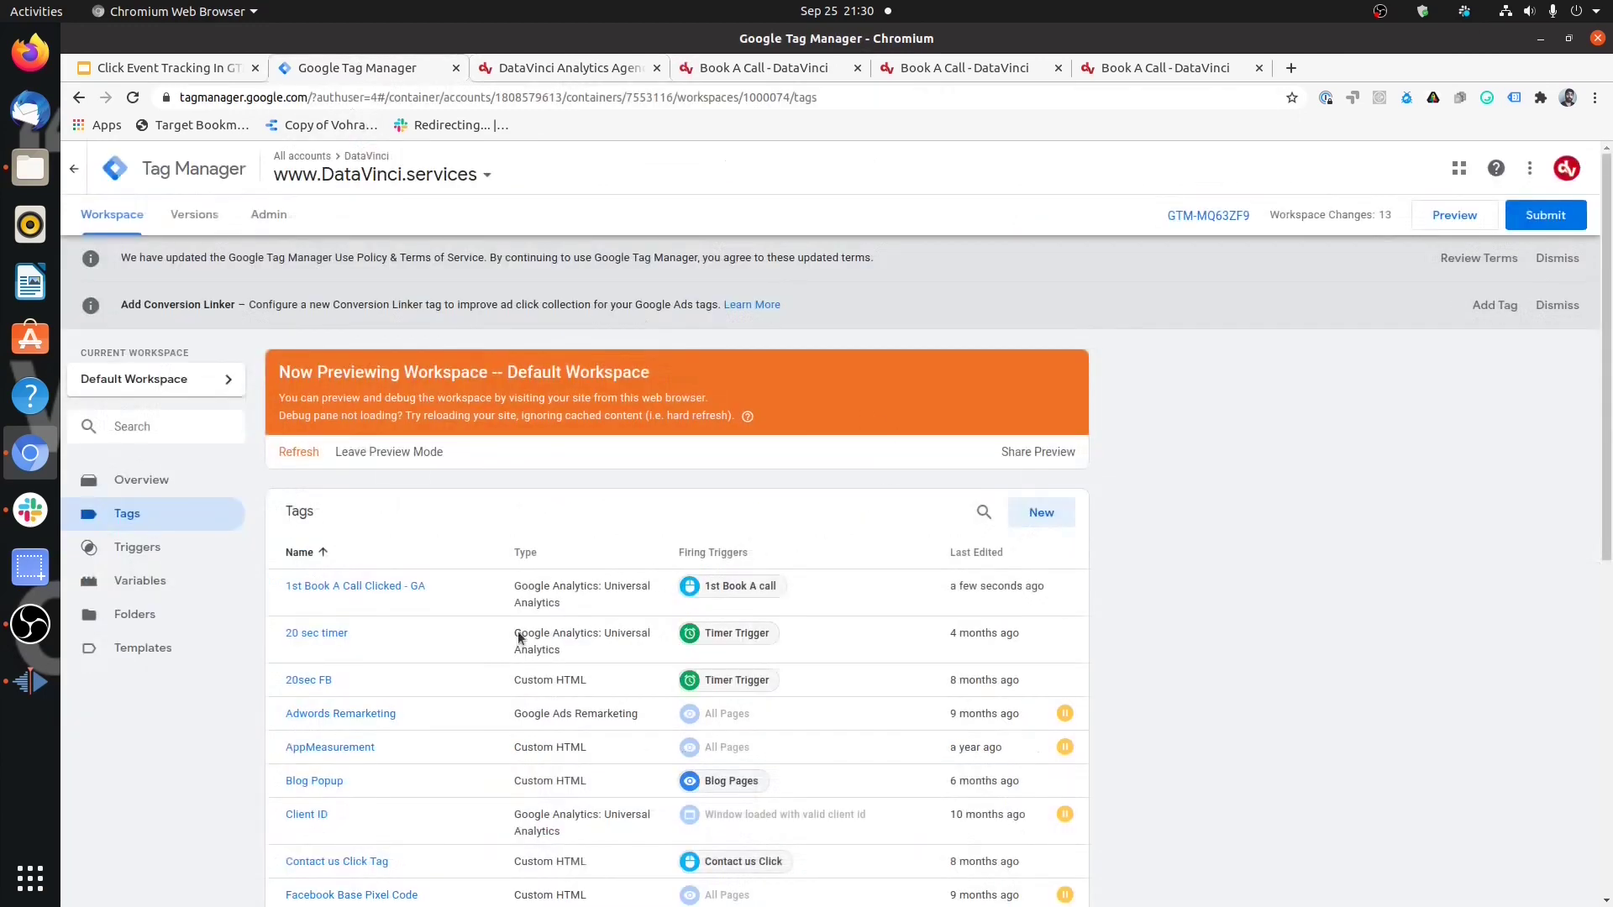
pyautogui.click(392, 588)
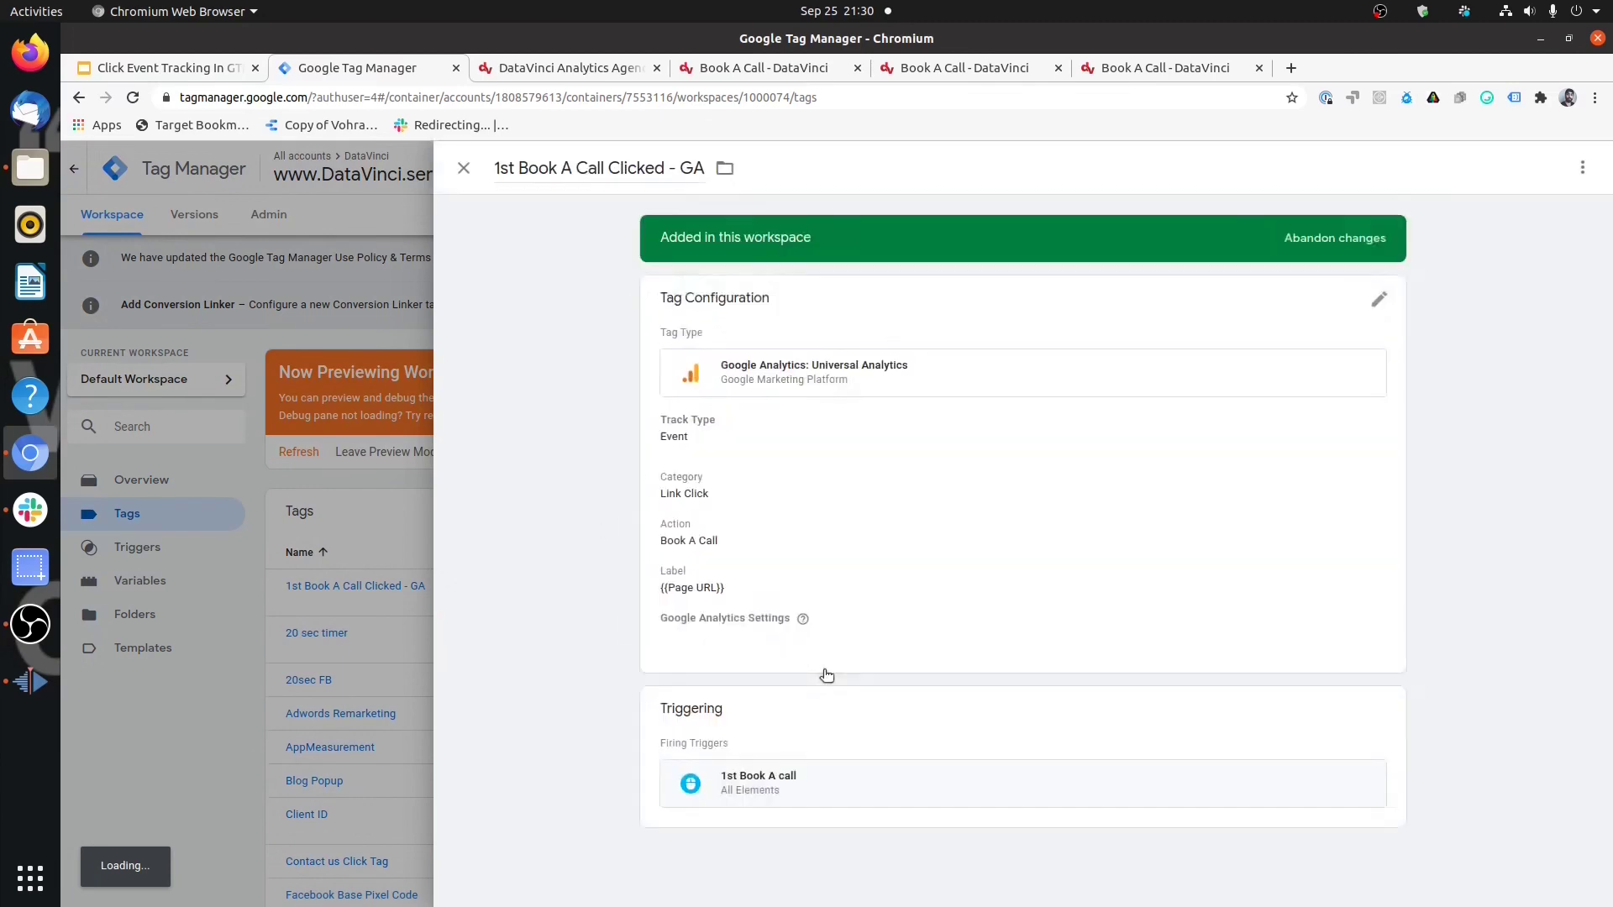
pyautogui.scroll(-1, 731, 525)
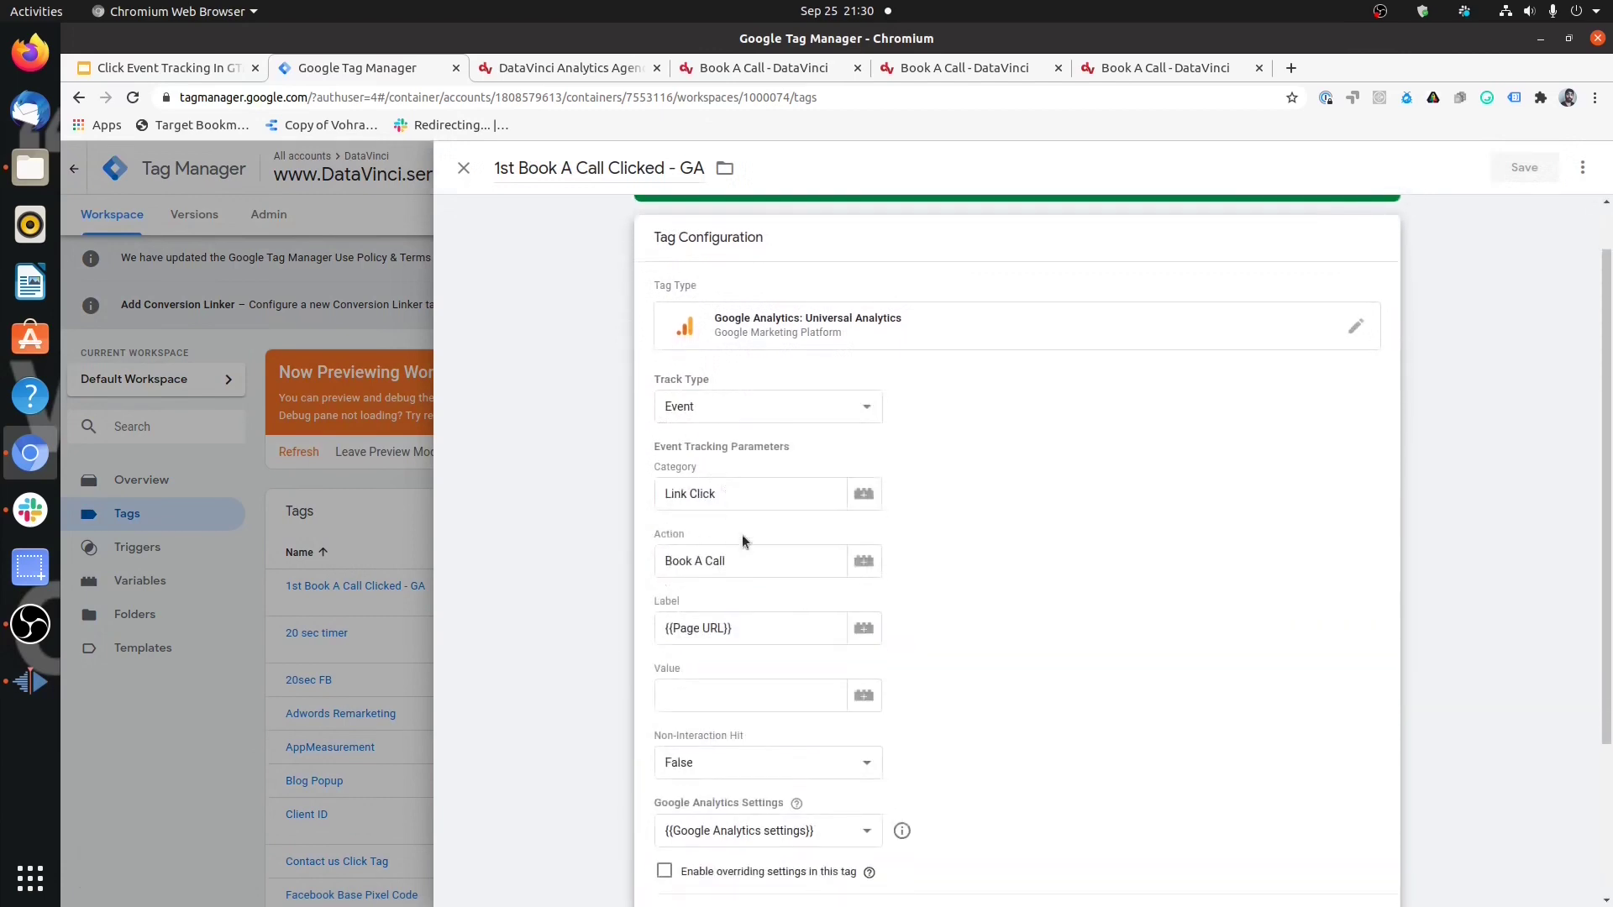
pyautogui.click(762, 555)
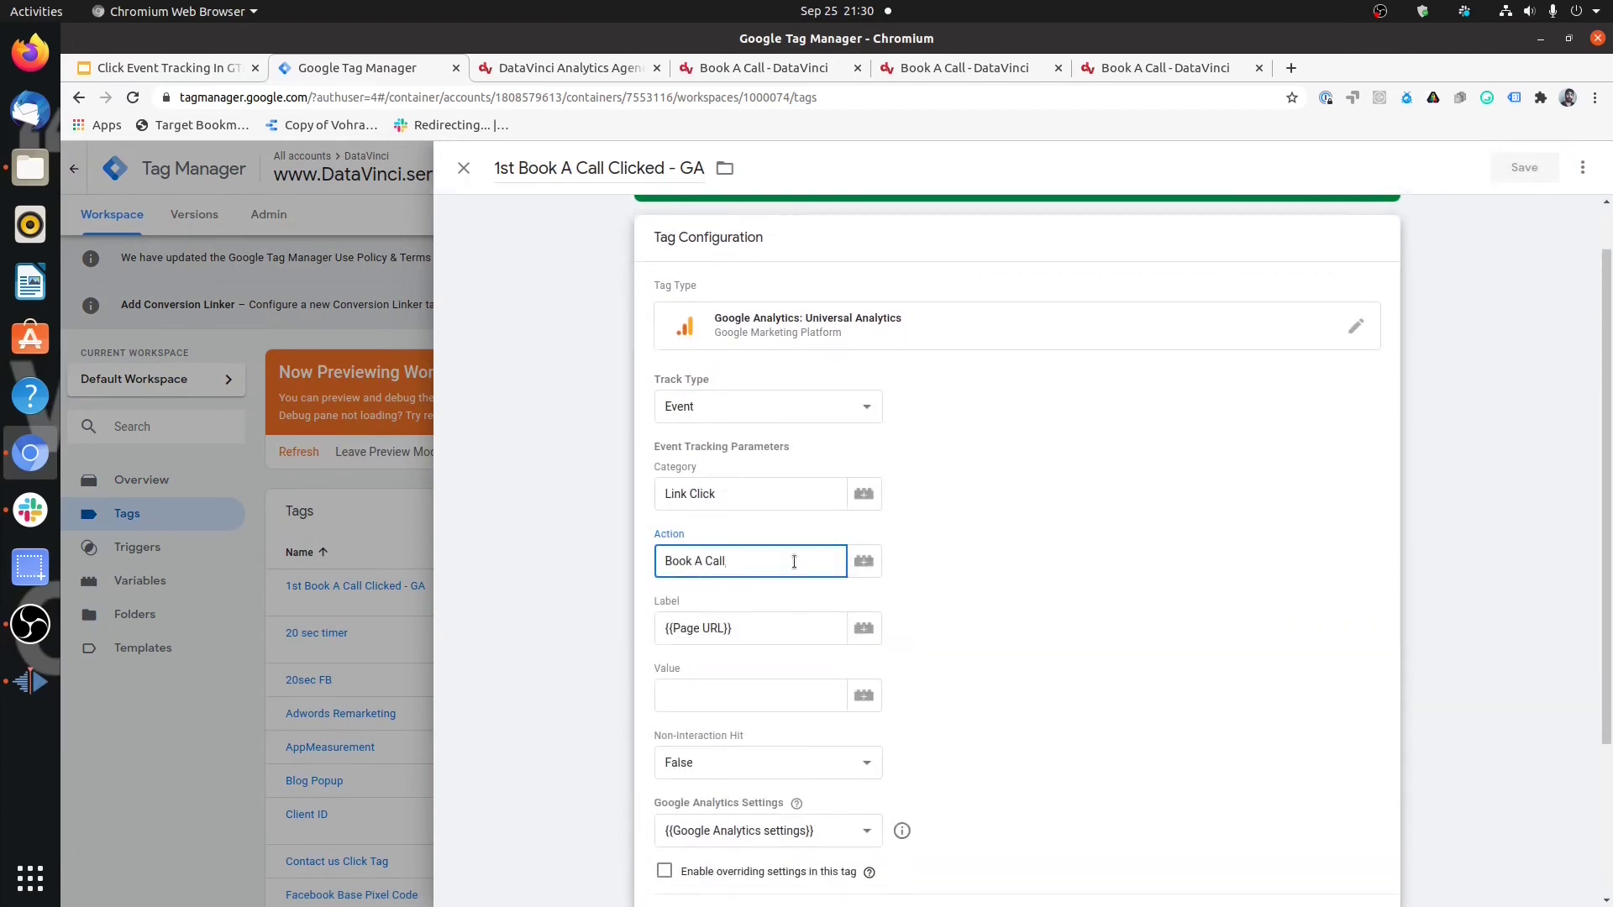
pyautogui.write('- 1st')
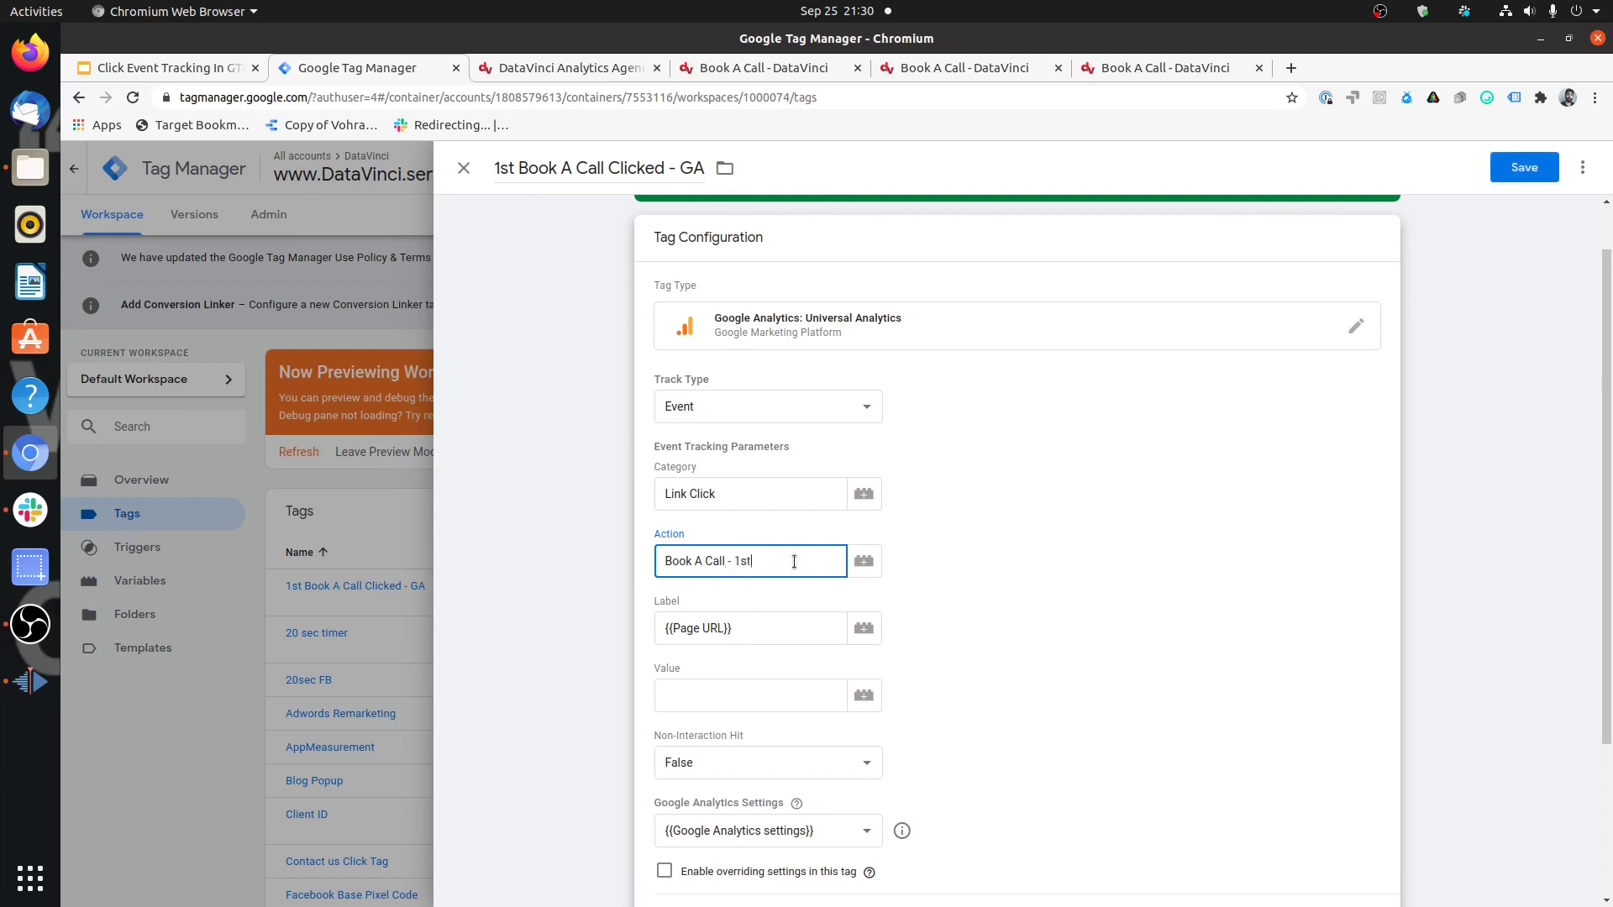
pyautogui.write(' button')
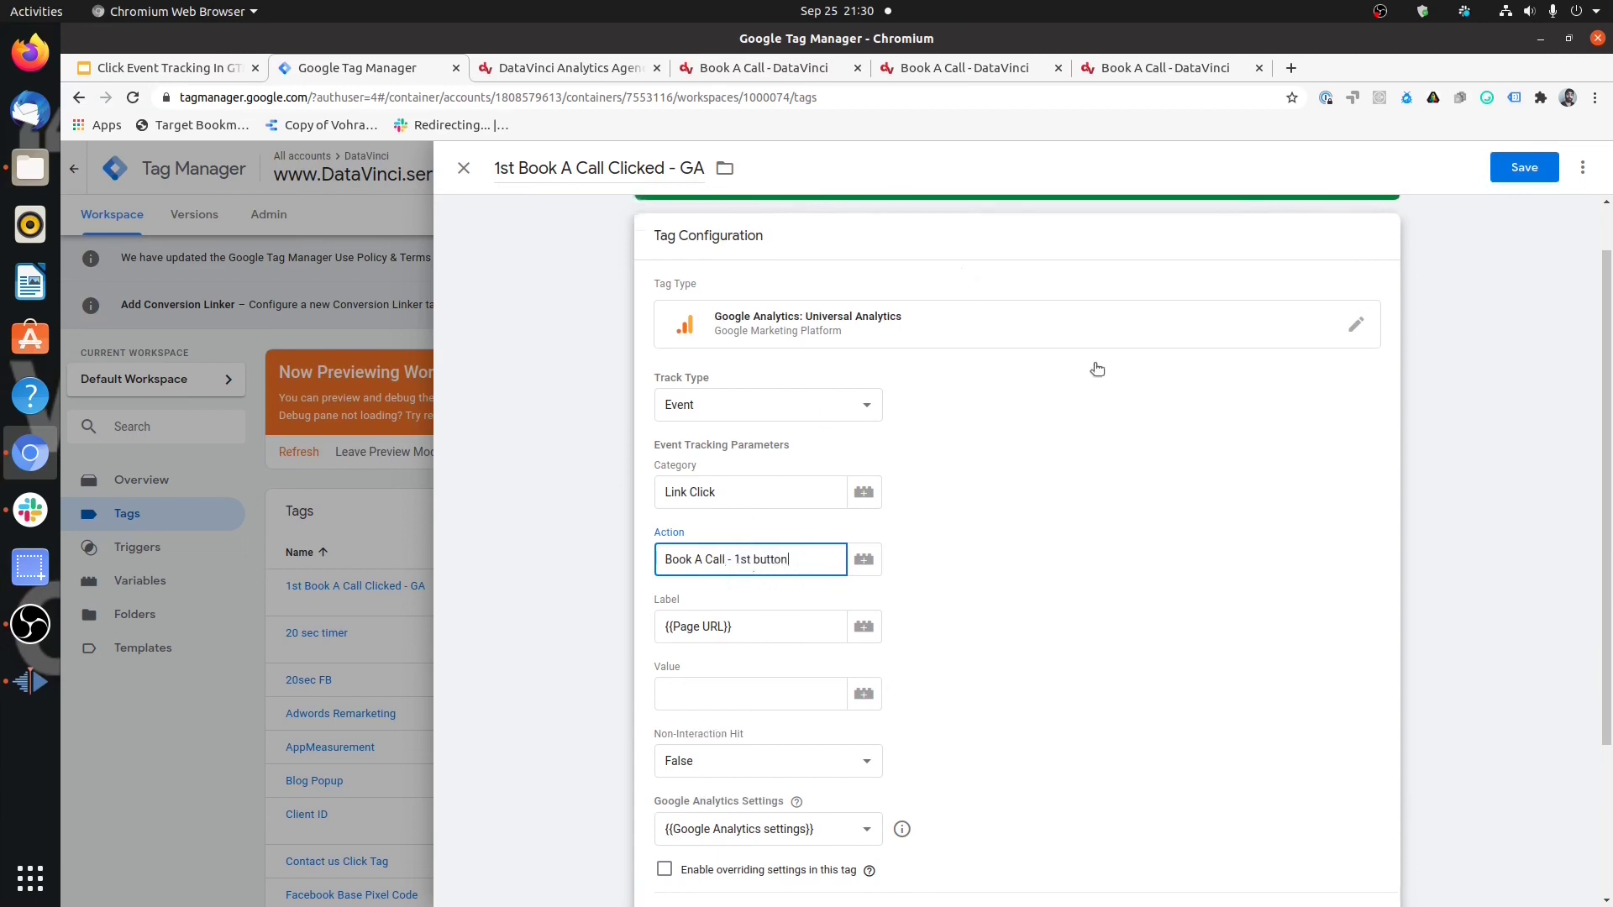
pyautogui.scroll(-3, 1045, 501)
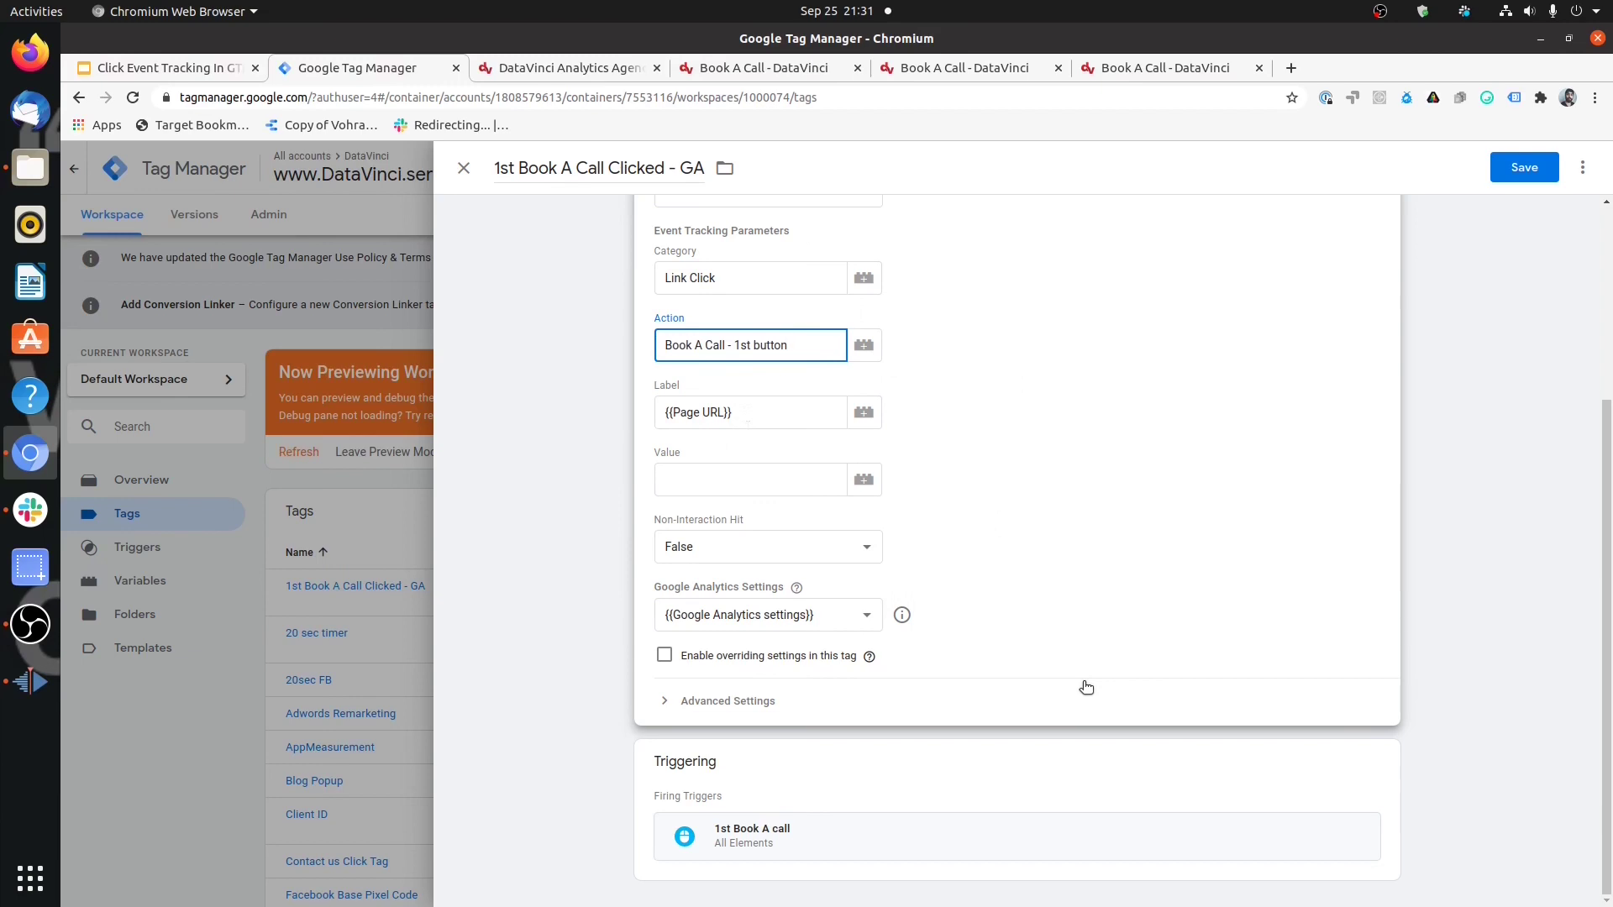
pyautogui.click(1546, 164)
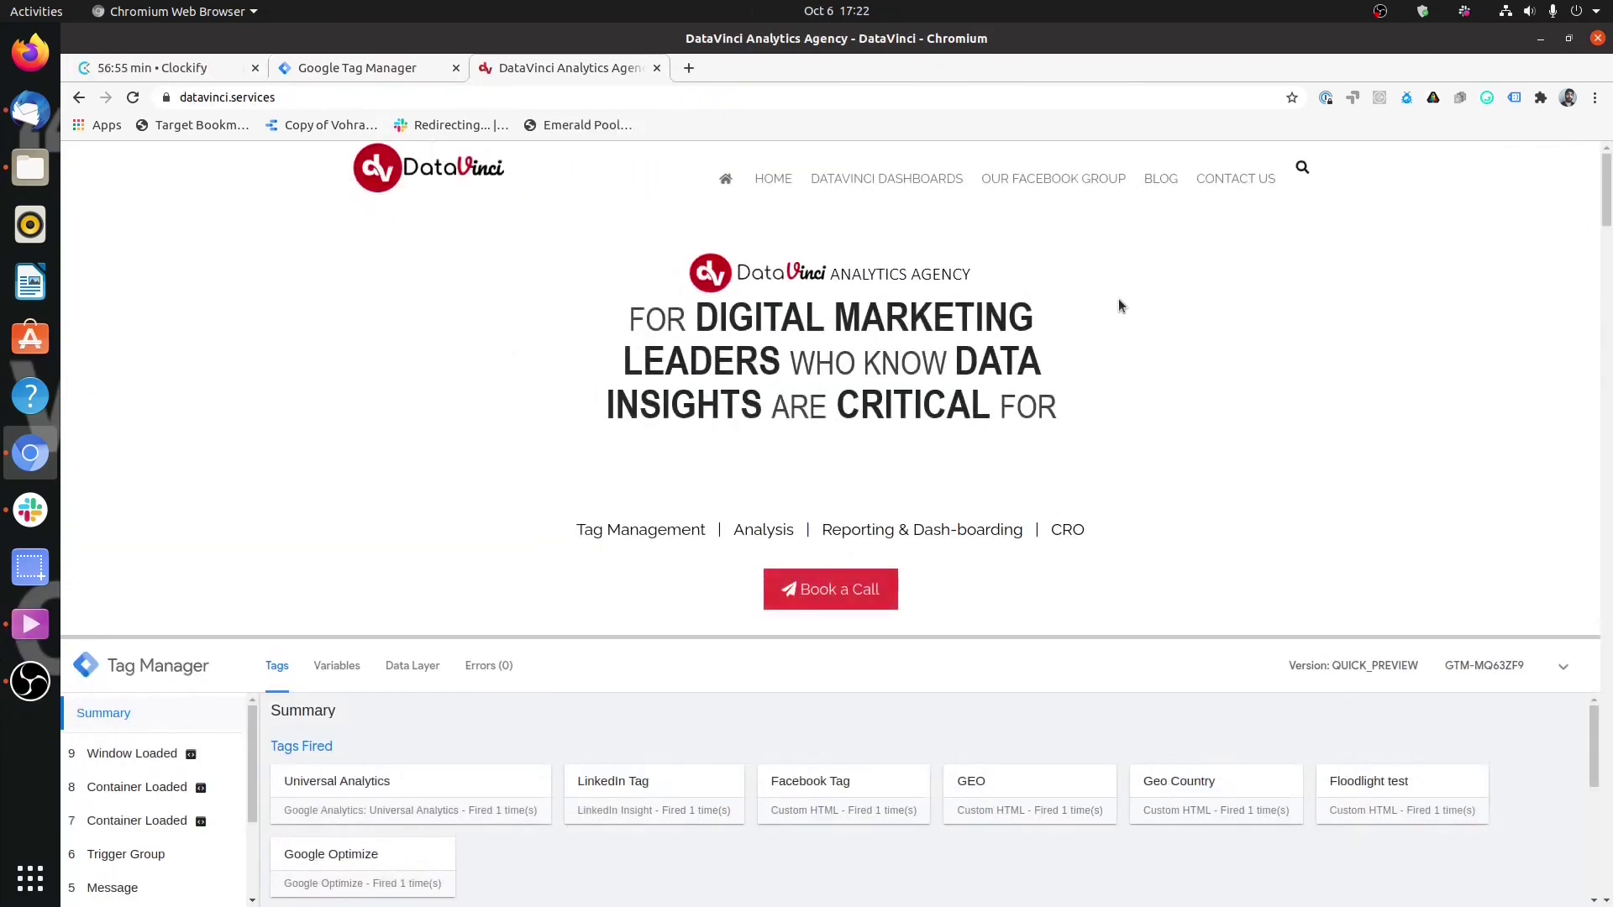
# Step: Test the homepage's first Book a Call link in a new tab and compare the tags fired on the Click and Link Click events
pyautogui.scroll(-2, 1117, 299)
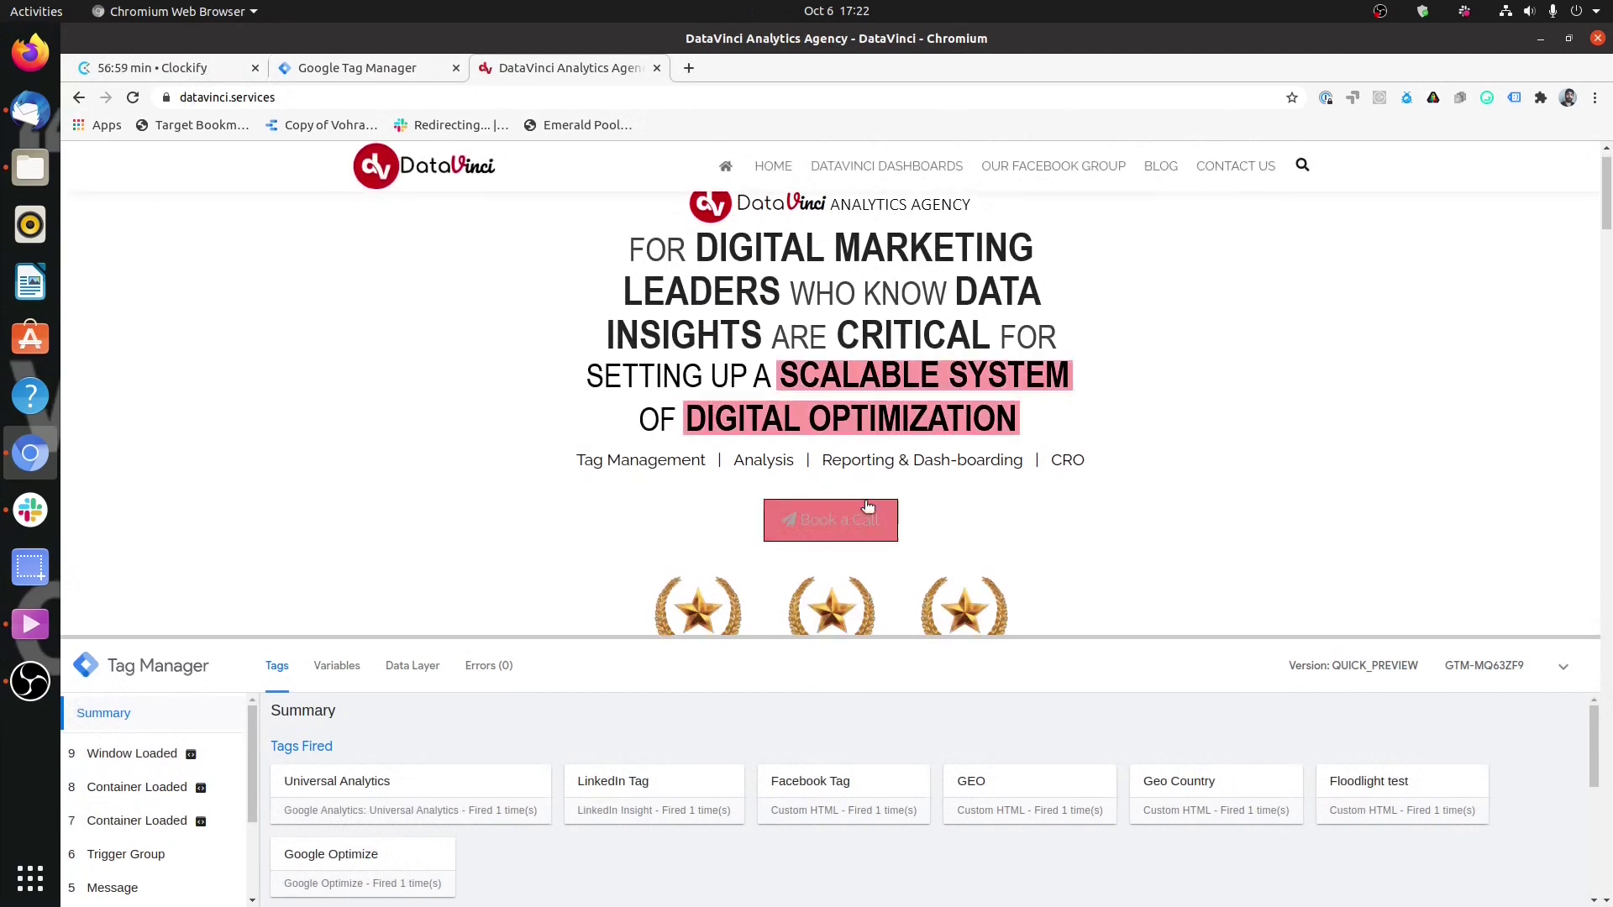
pyautogui.keyDown('ctrl'); pyautogui.click(868, 527); pyautogui.keyUp('ctrl')
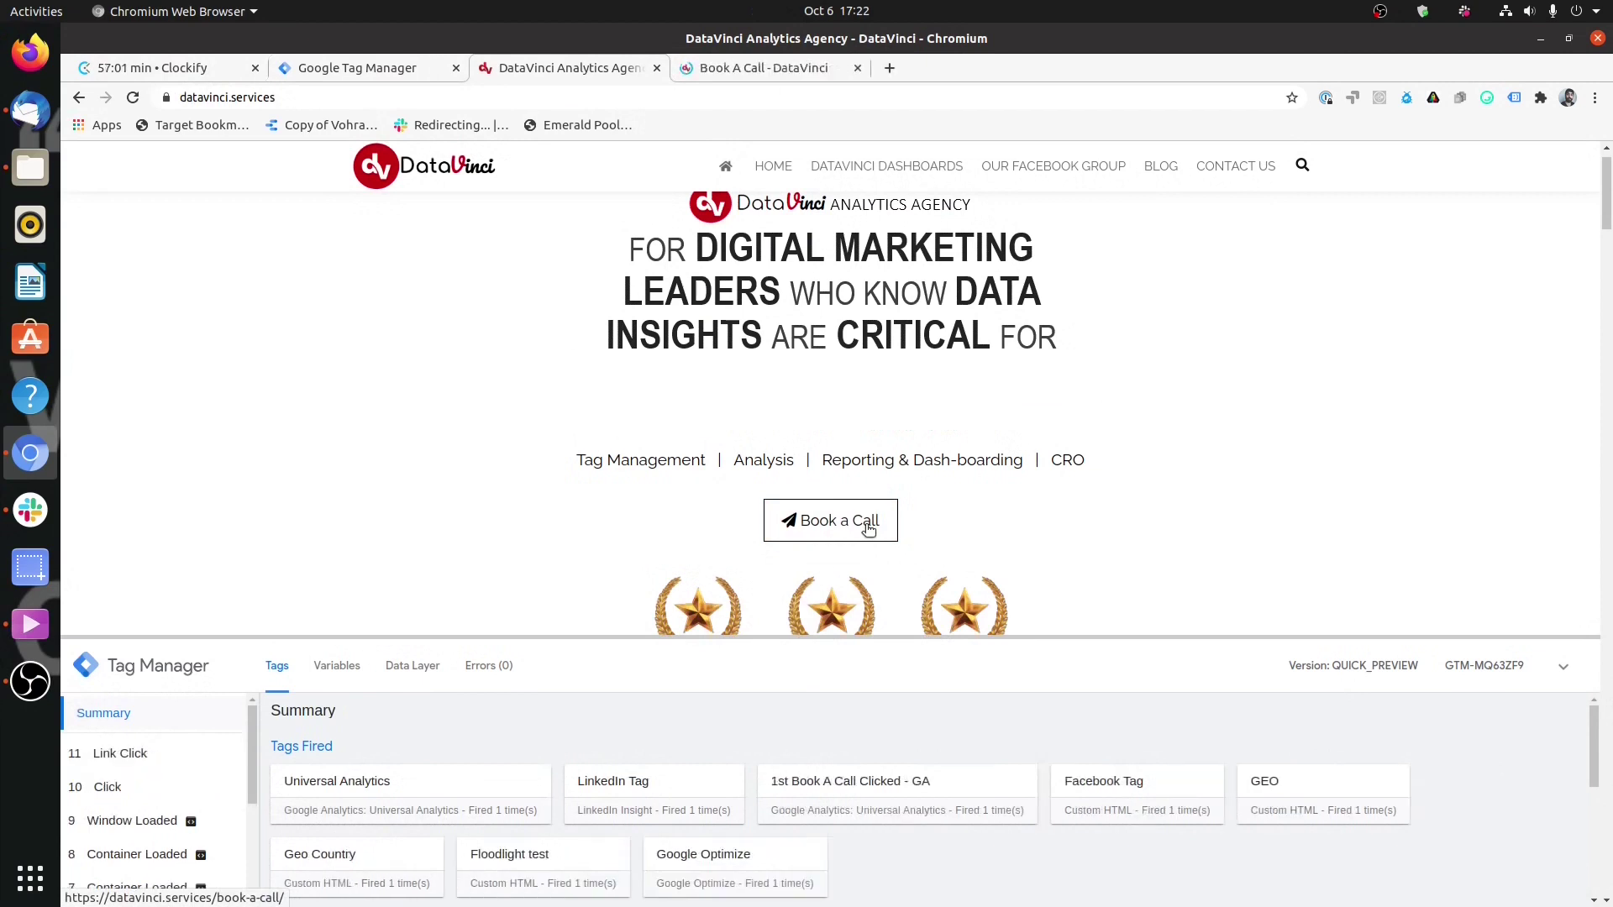
pyautogui.click(151, 804)
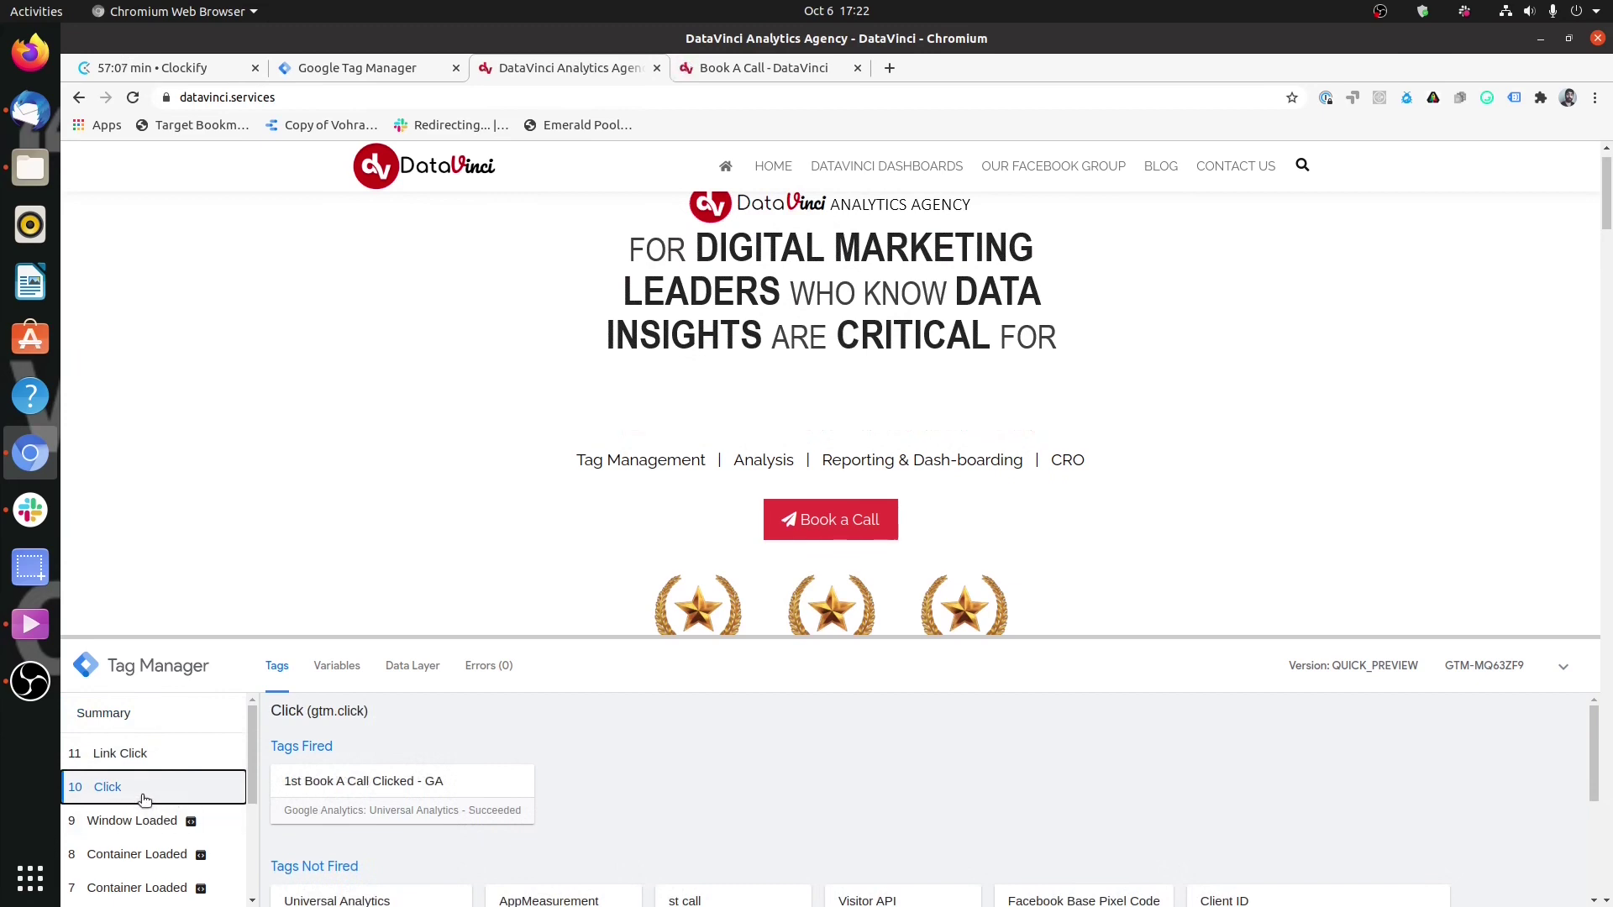
pyautogui.click(118, 761)
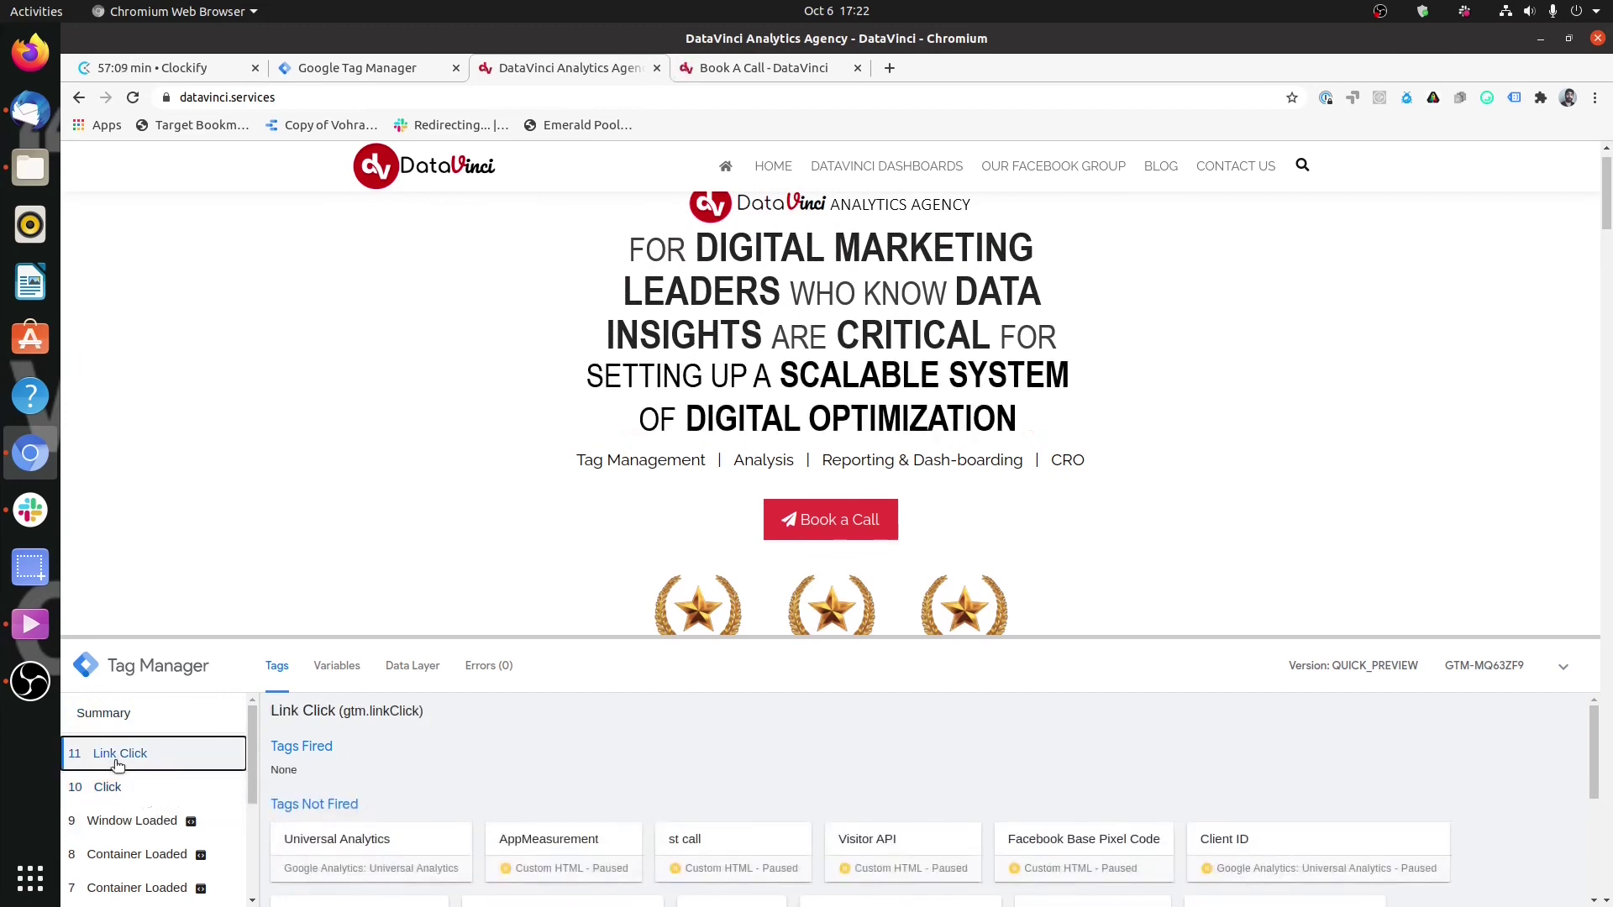
pyautogui.click(110, 787)
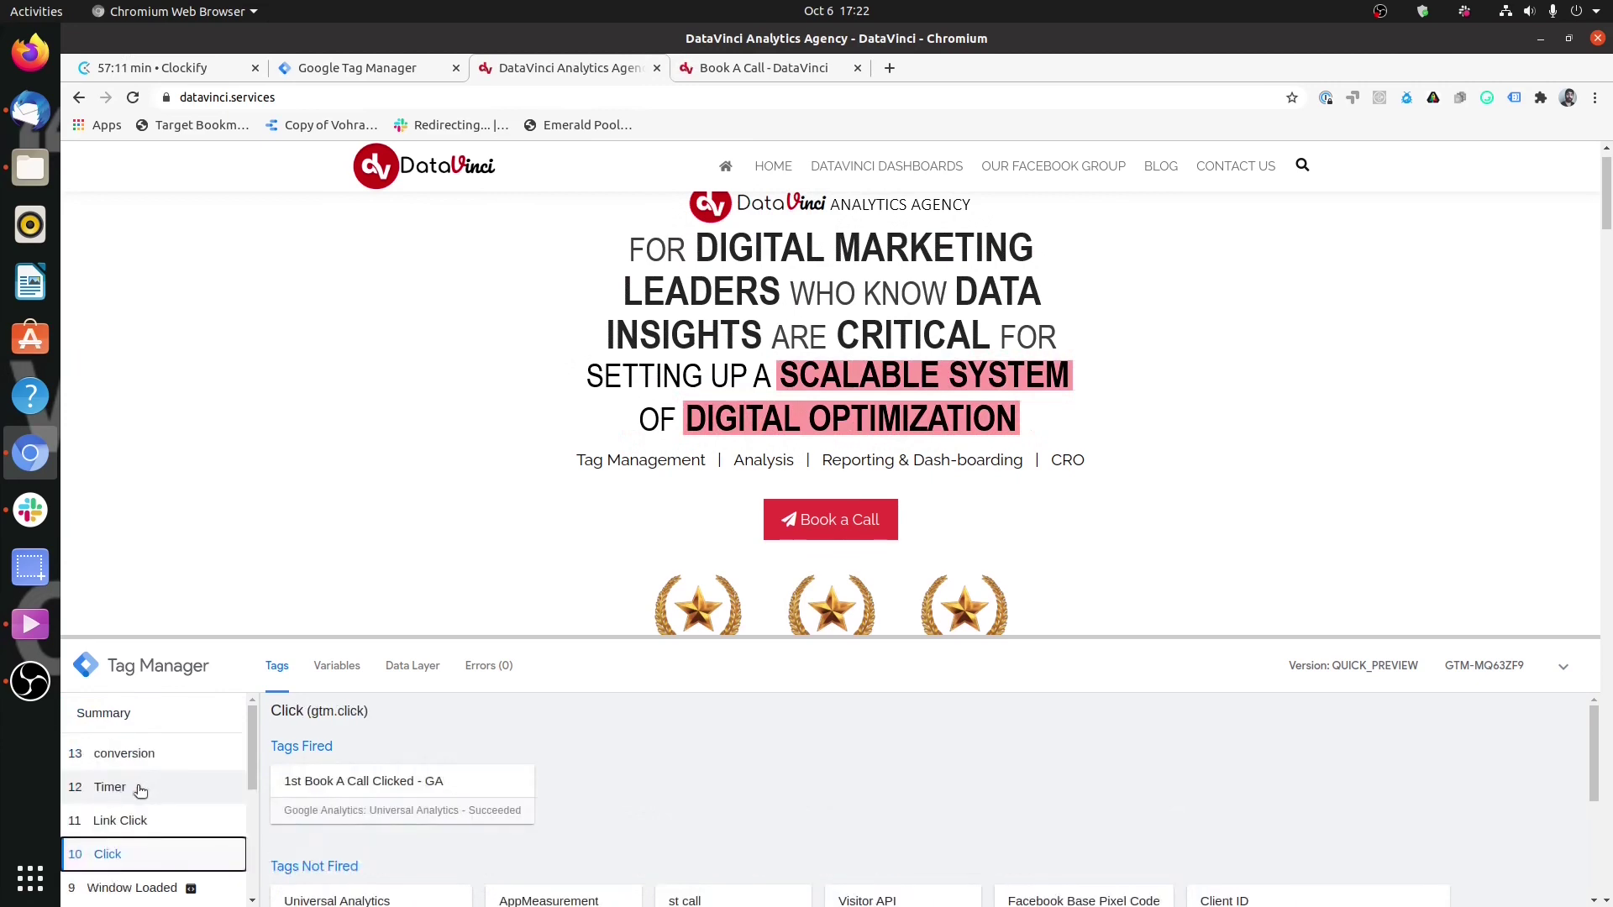
pyautogui.click(151, 830)
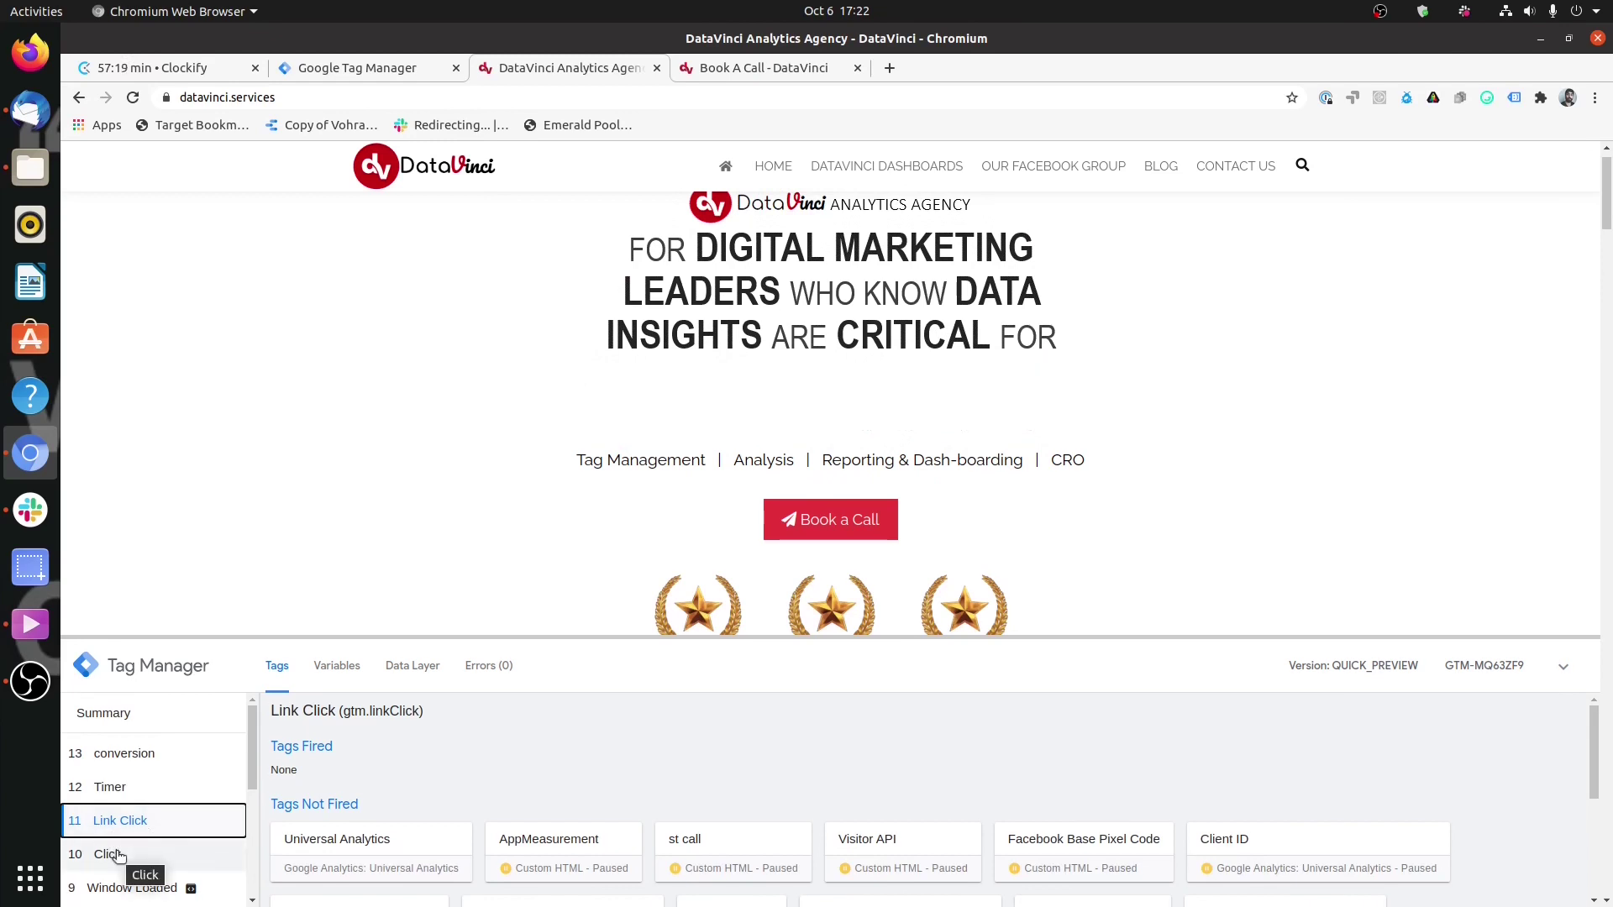
# Step: Start a new trigger in the Tag Manager workspace with the trigger type Click - All Elements
pyautogui.click(363, 69)
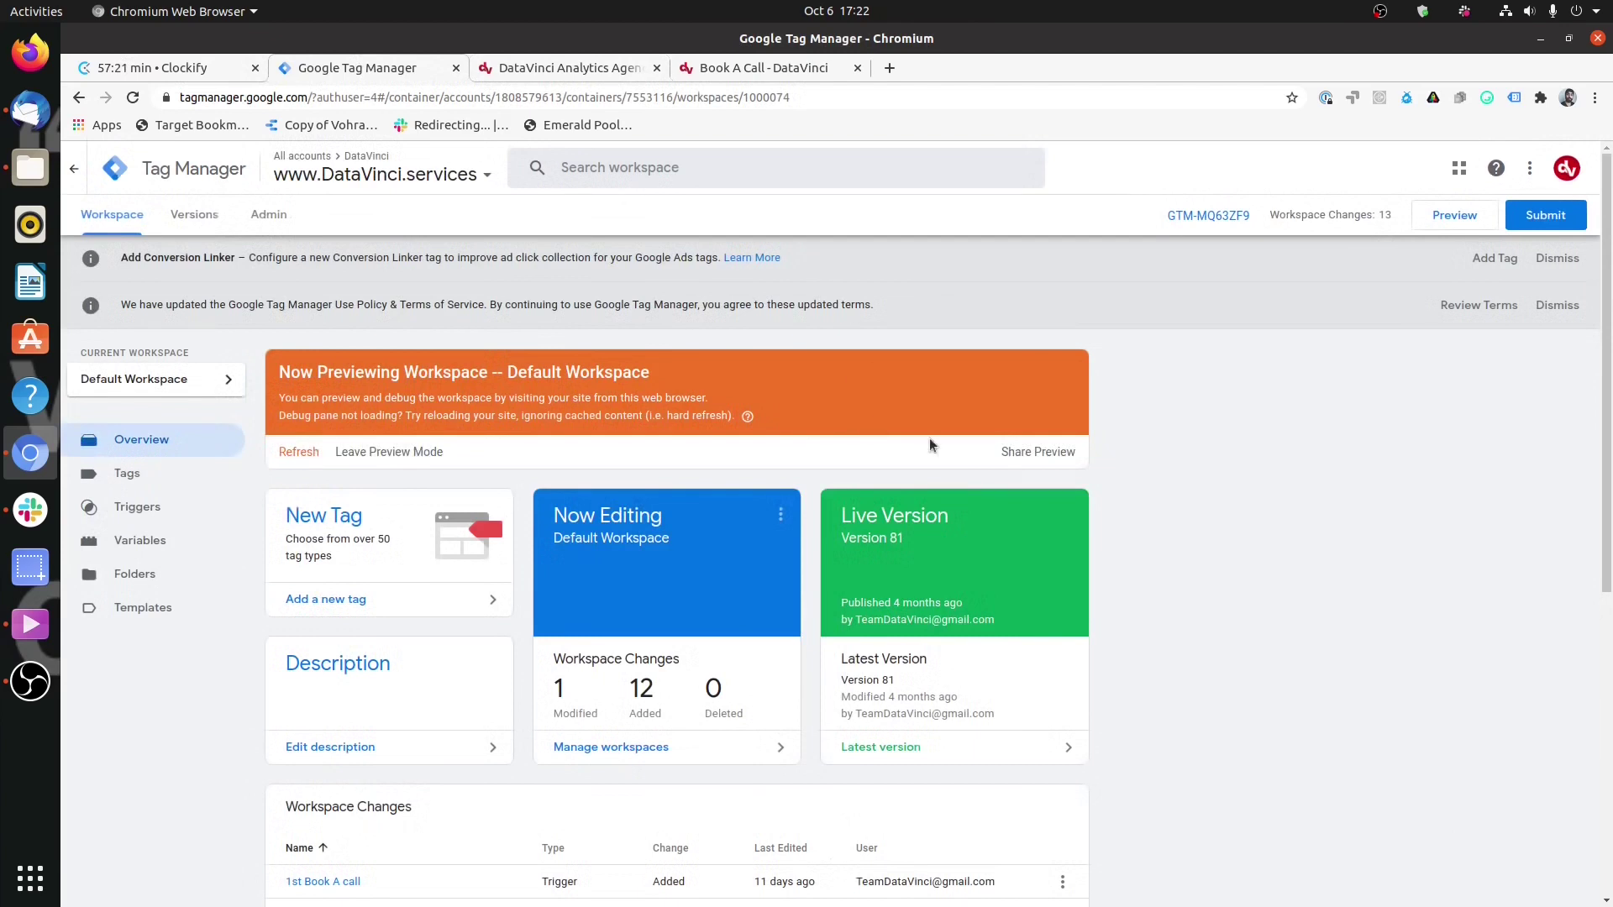
pyautogui.click(189, 509)
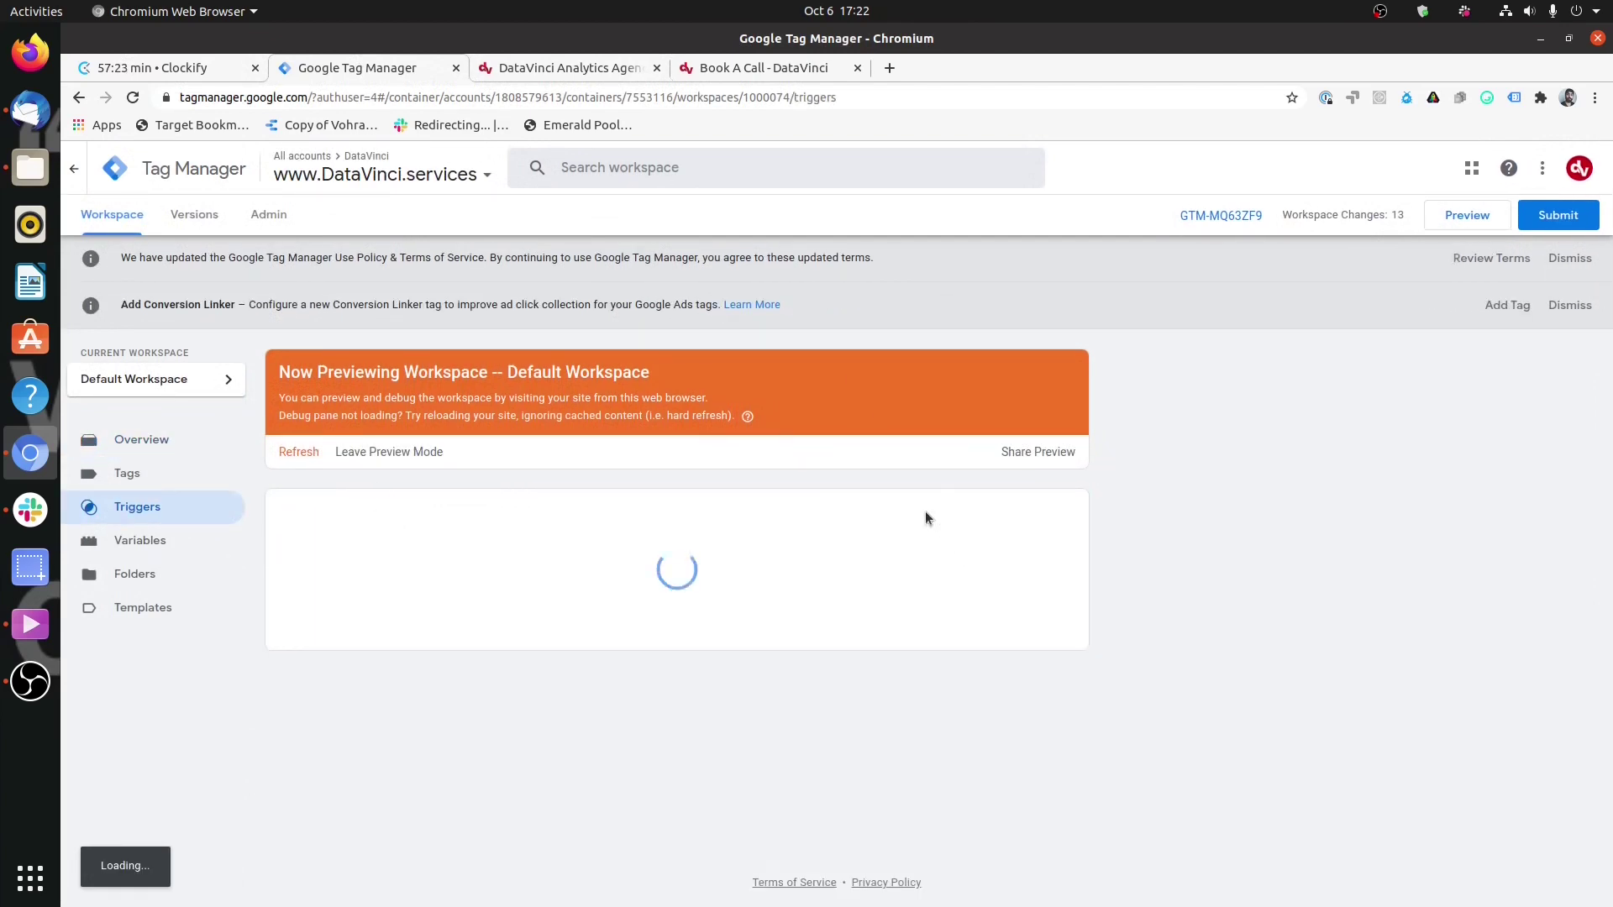
pyautogui.click(1042, 511)
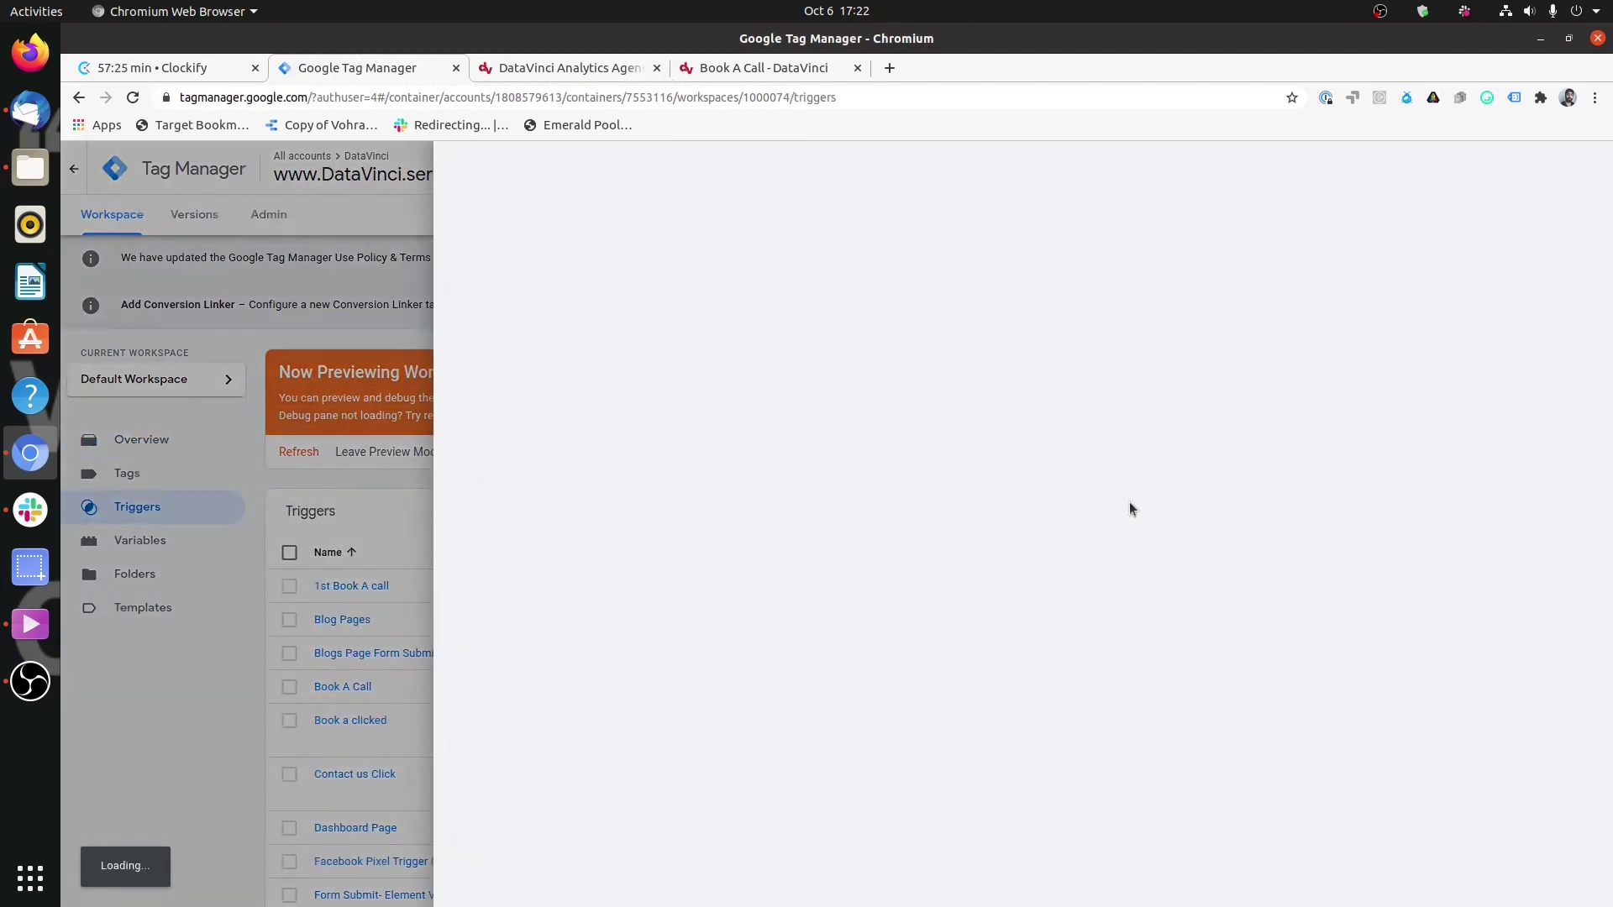
pyautogui.click(850, 309)
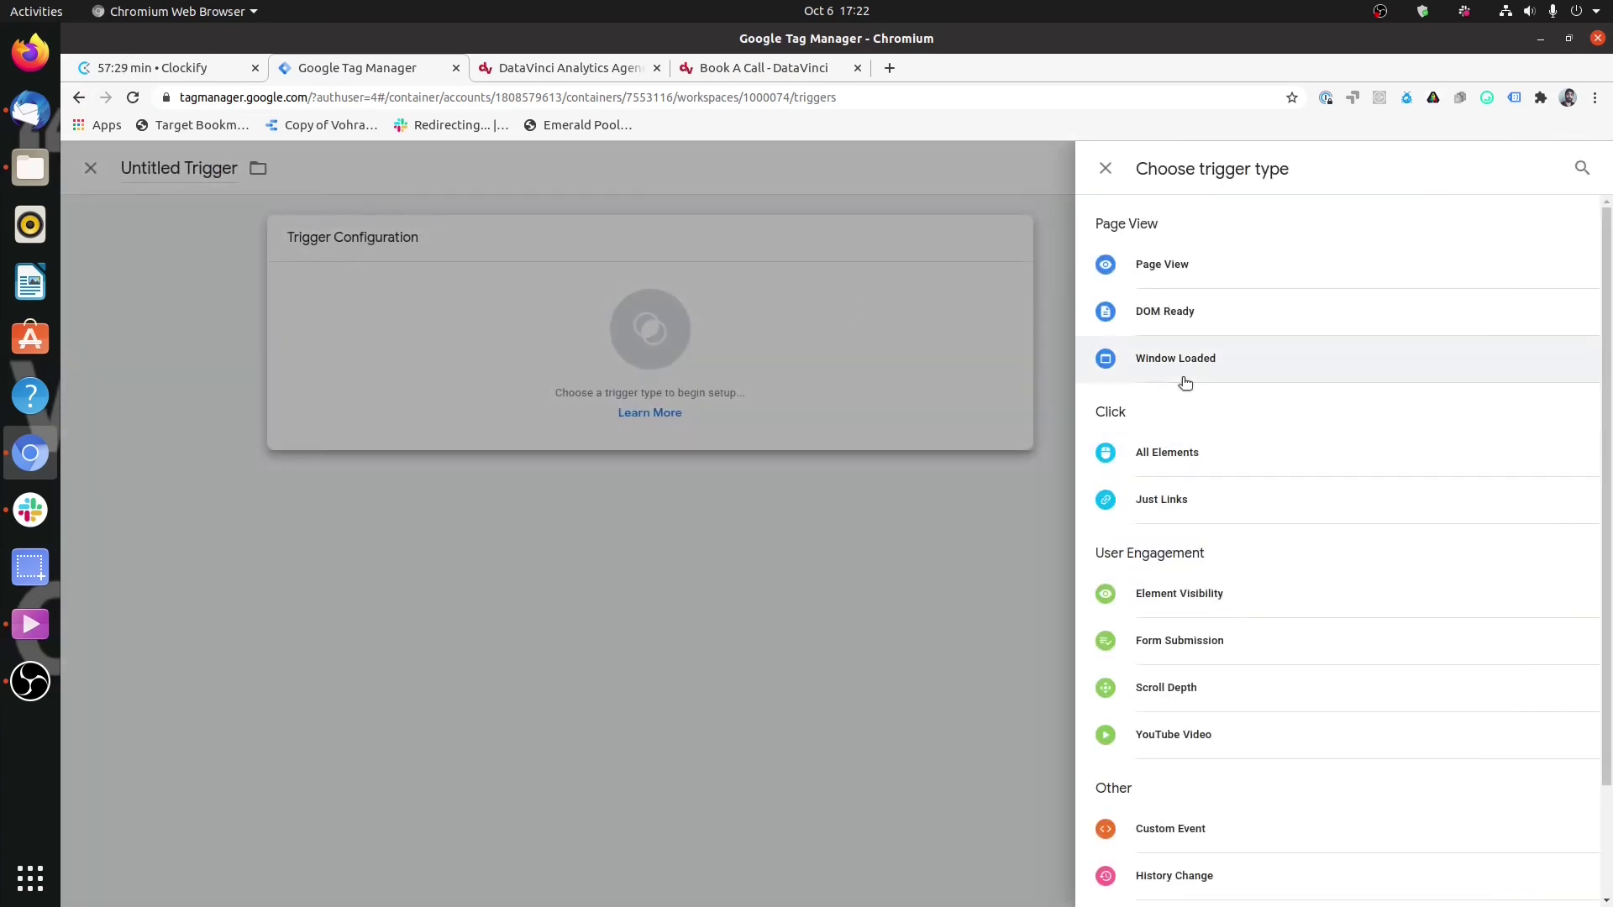
pyautogui.click(1218, 454)
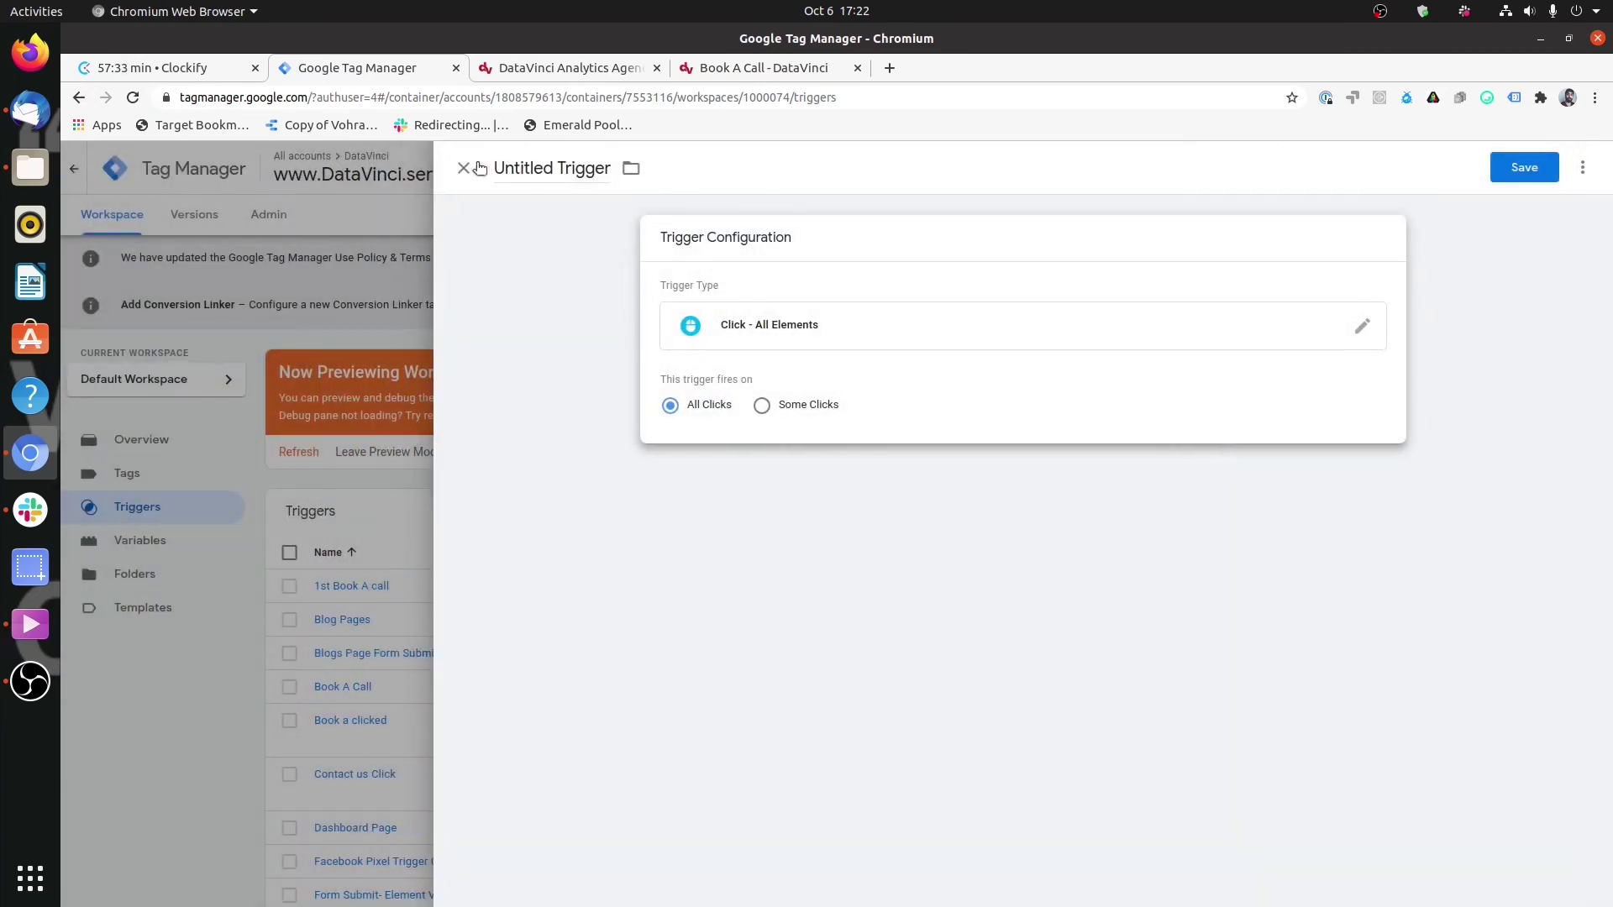
# Step: Try the Click - Just Links type for the untitled trigger and return it to Click - All Elements
pyautogui.click(931, 323)
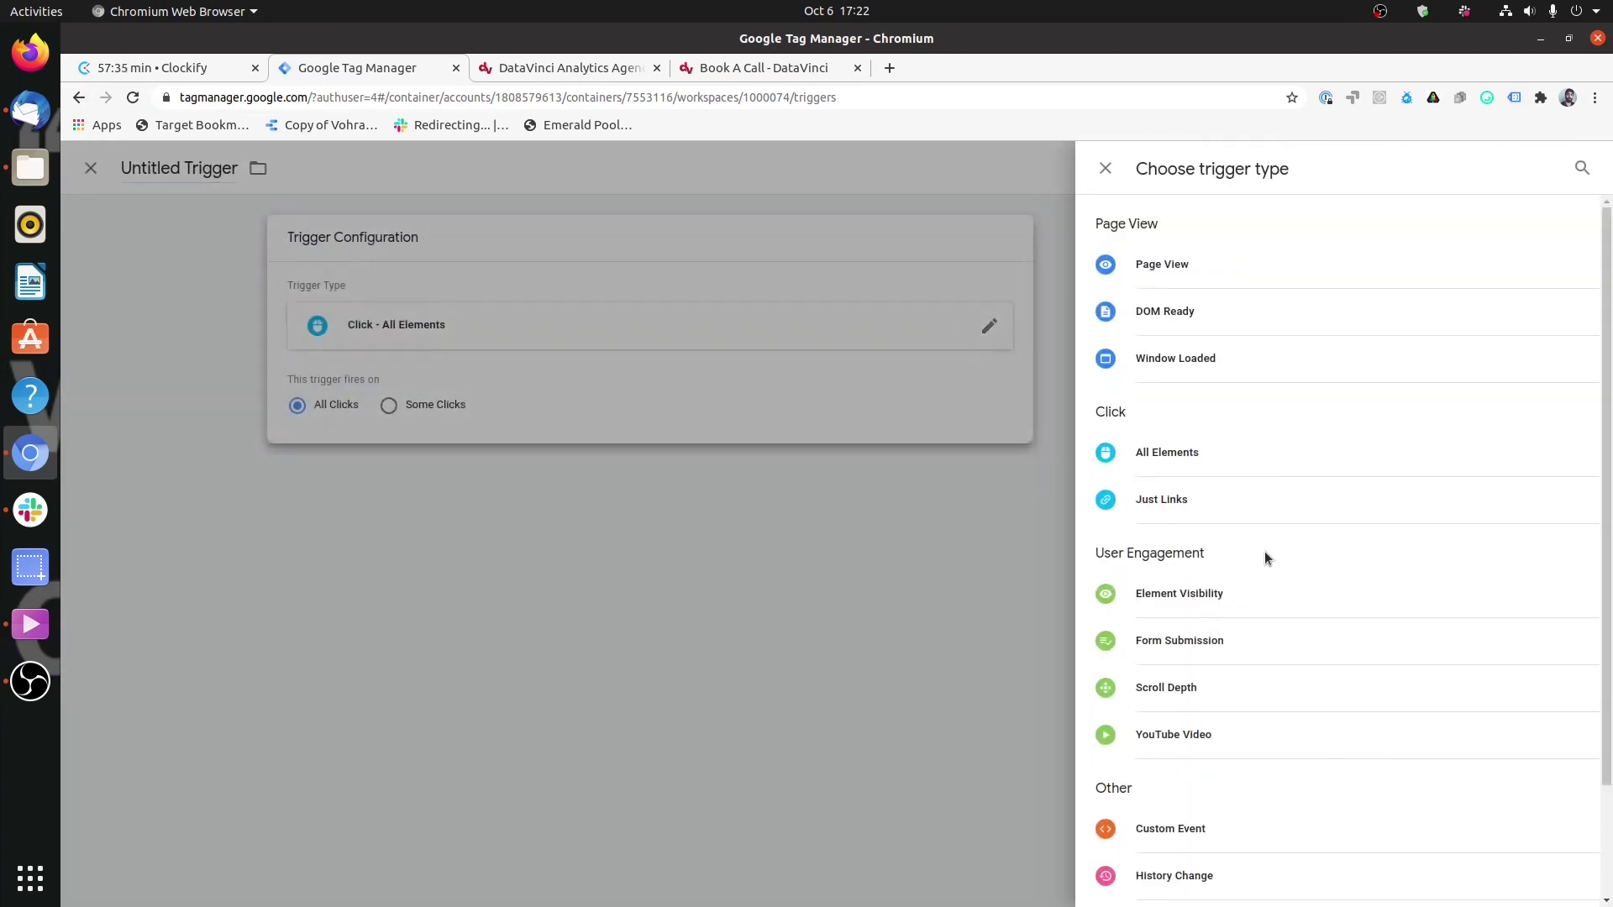
pyautogui.click(1213, 504)
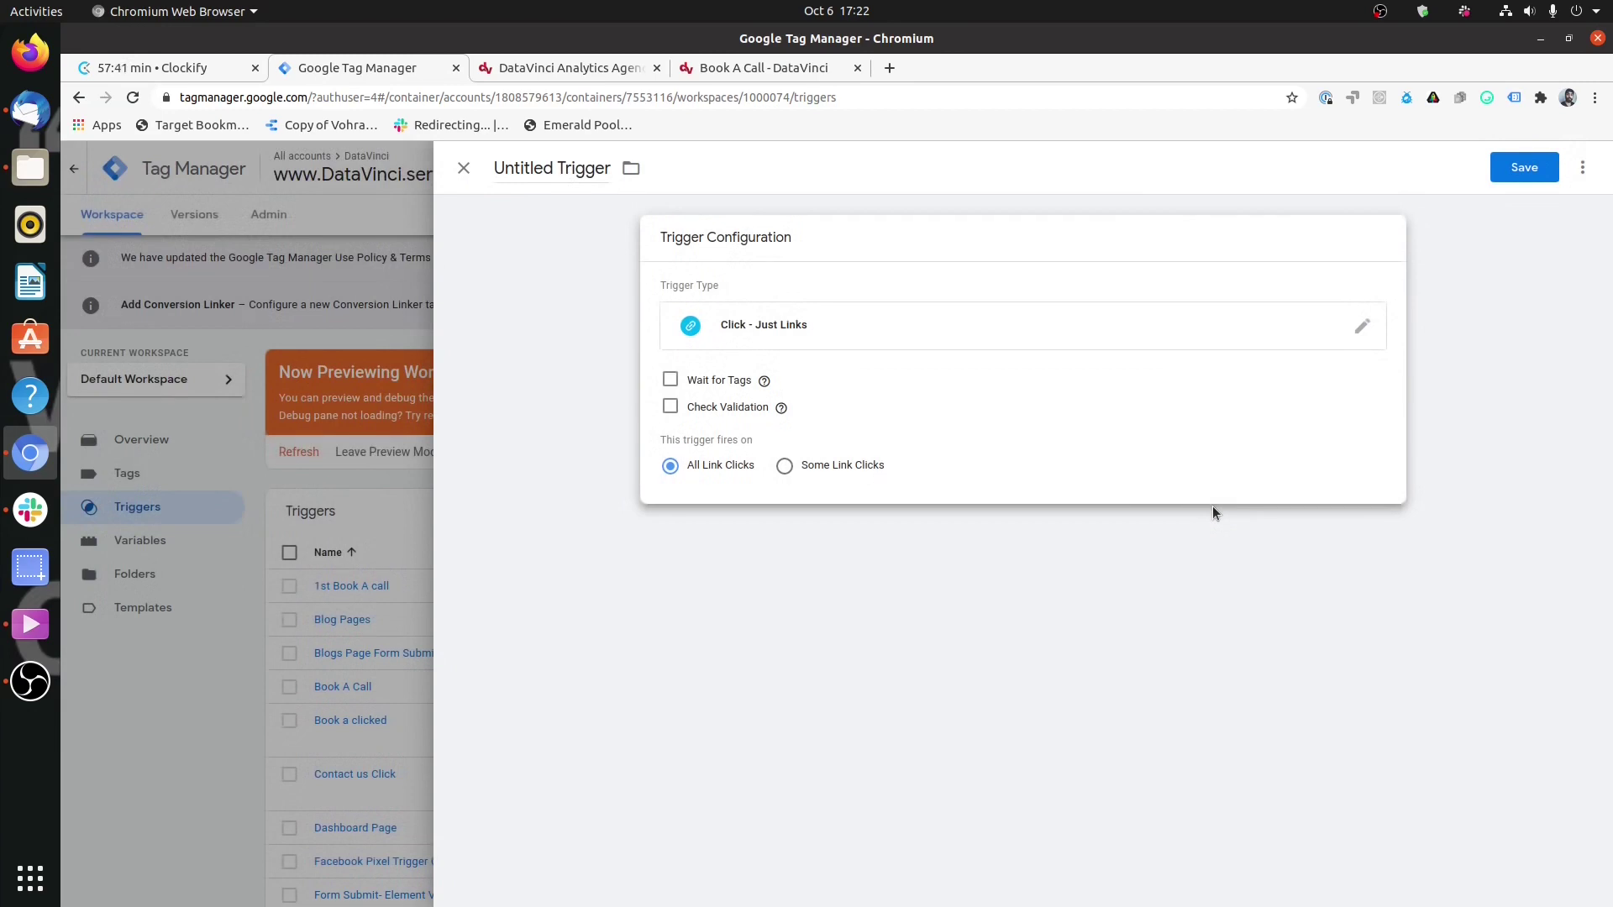
pyautogui.click(1022, 347)
pyautogui.click(1208, 455)
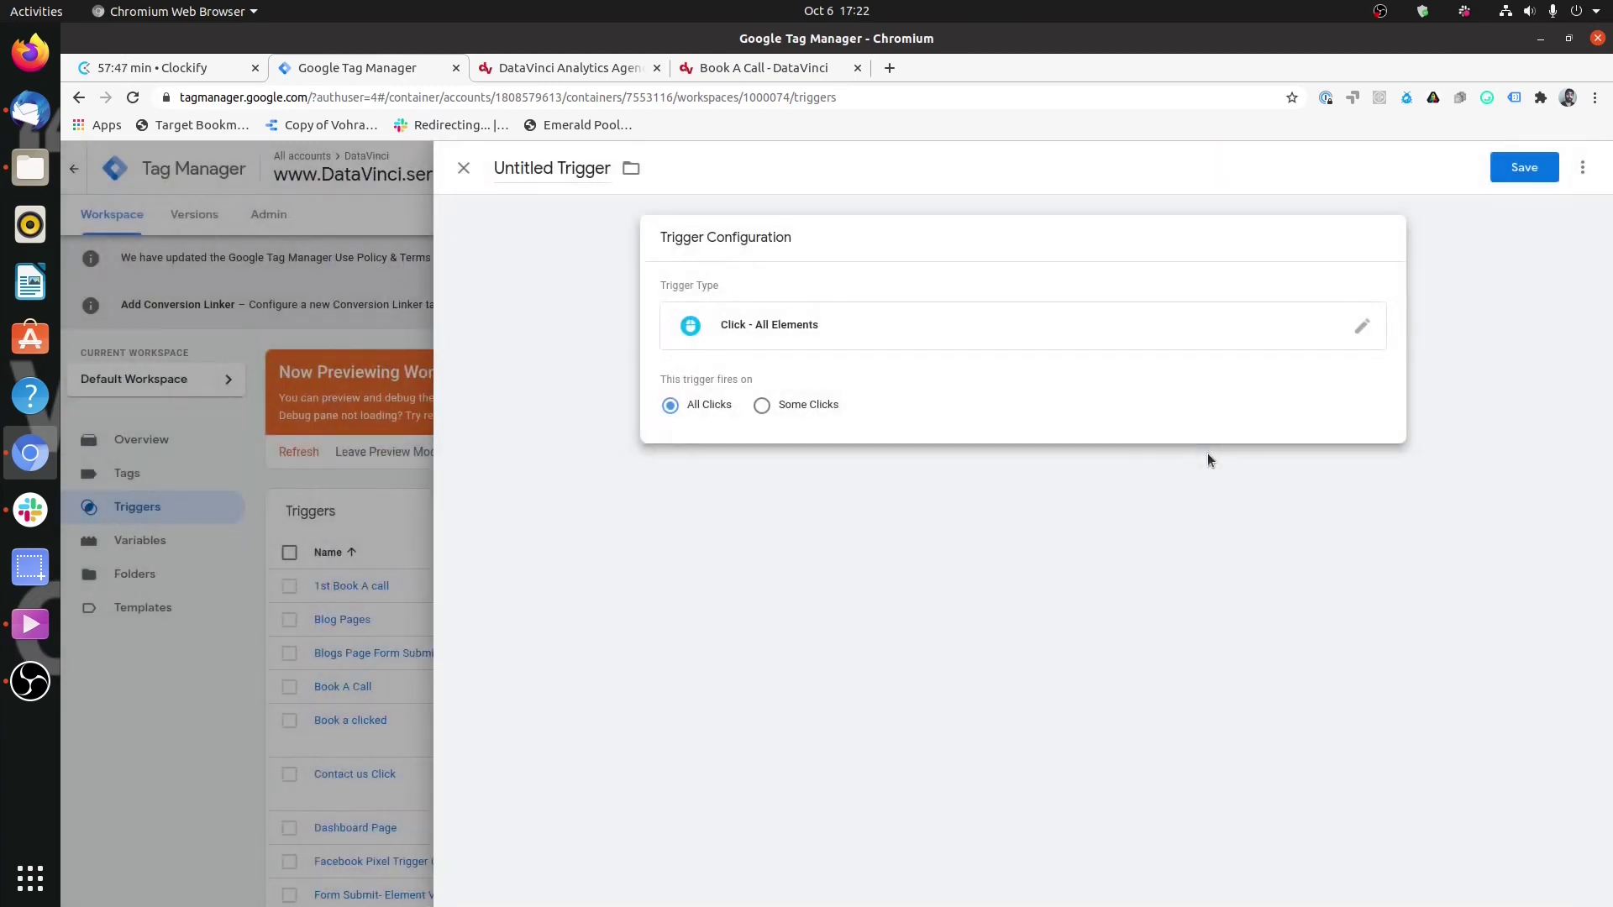
# Step: Set the untitled trigger to fire on Some Clicks and browse the variables available for its condition
pyautogui.click(765, 408)
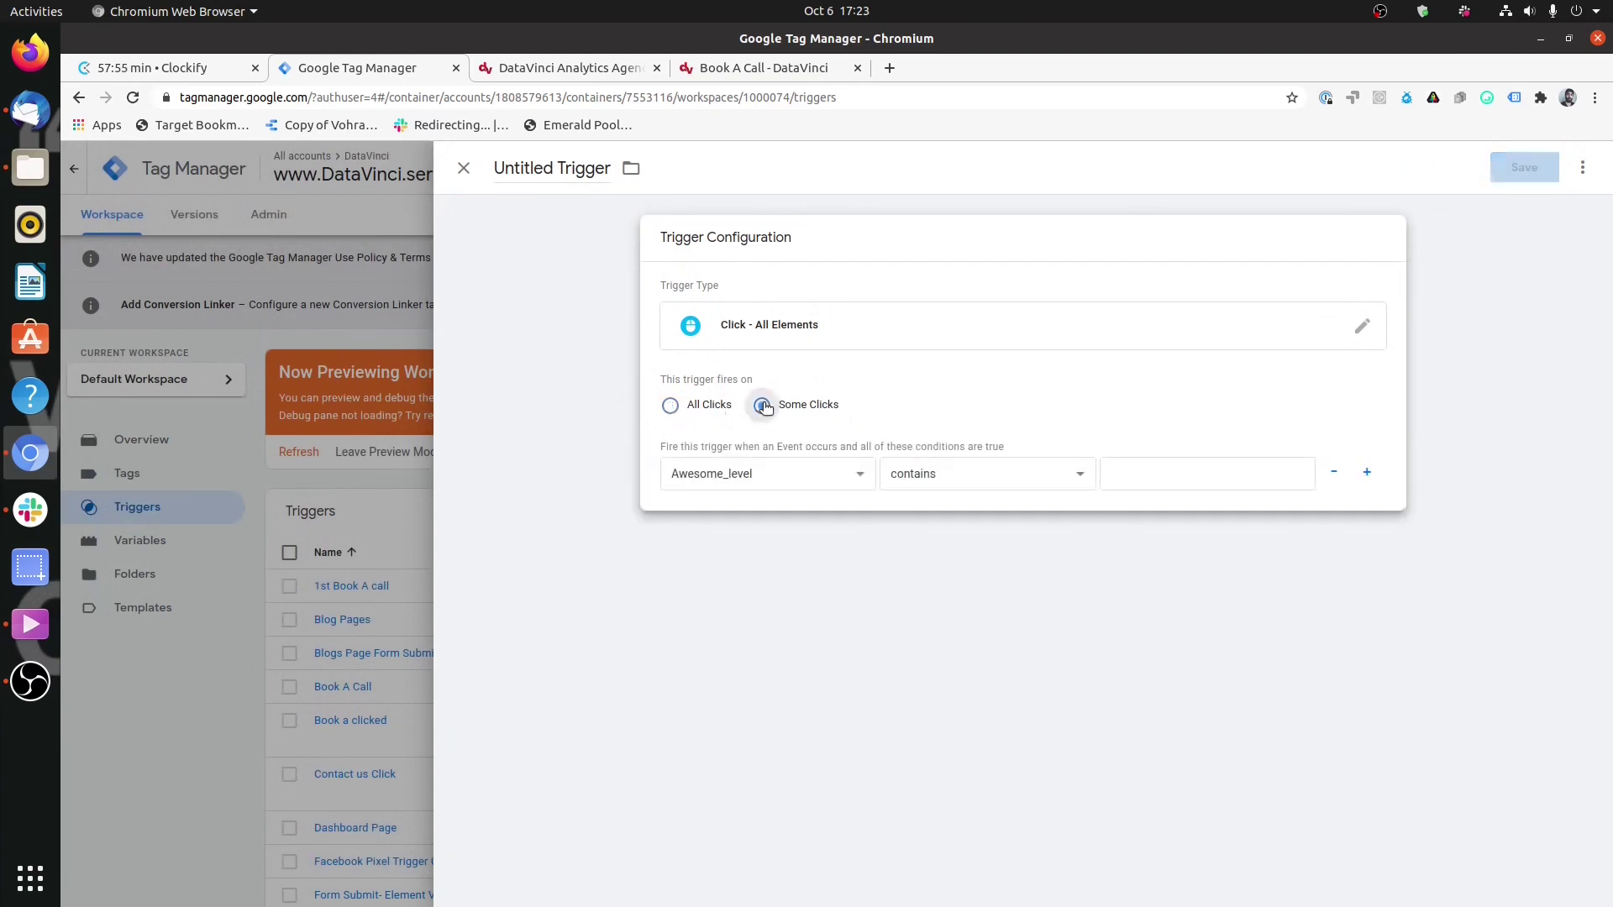
pyautogui.click(848, 481)
pyautogui.scroll(-5, 814, 637)
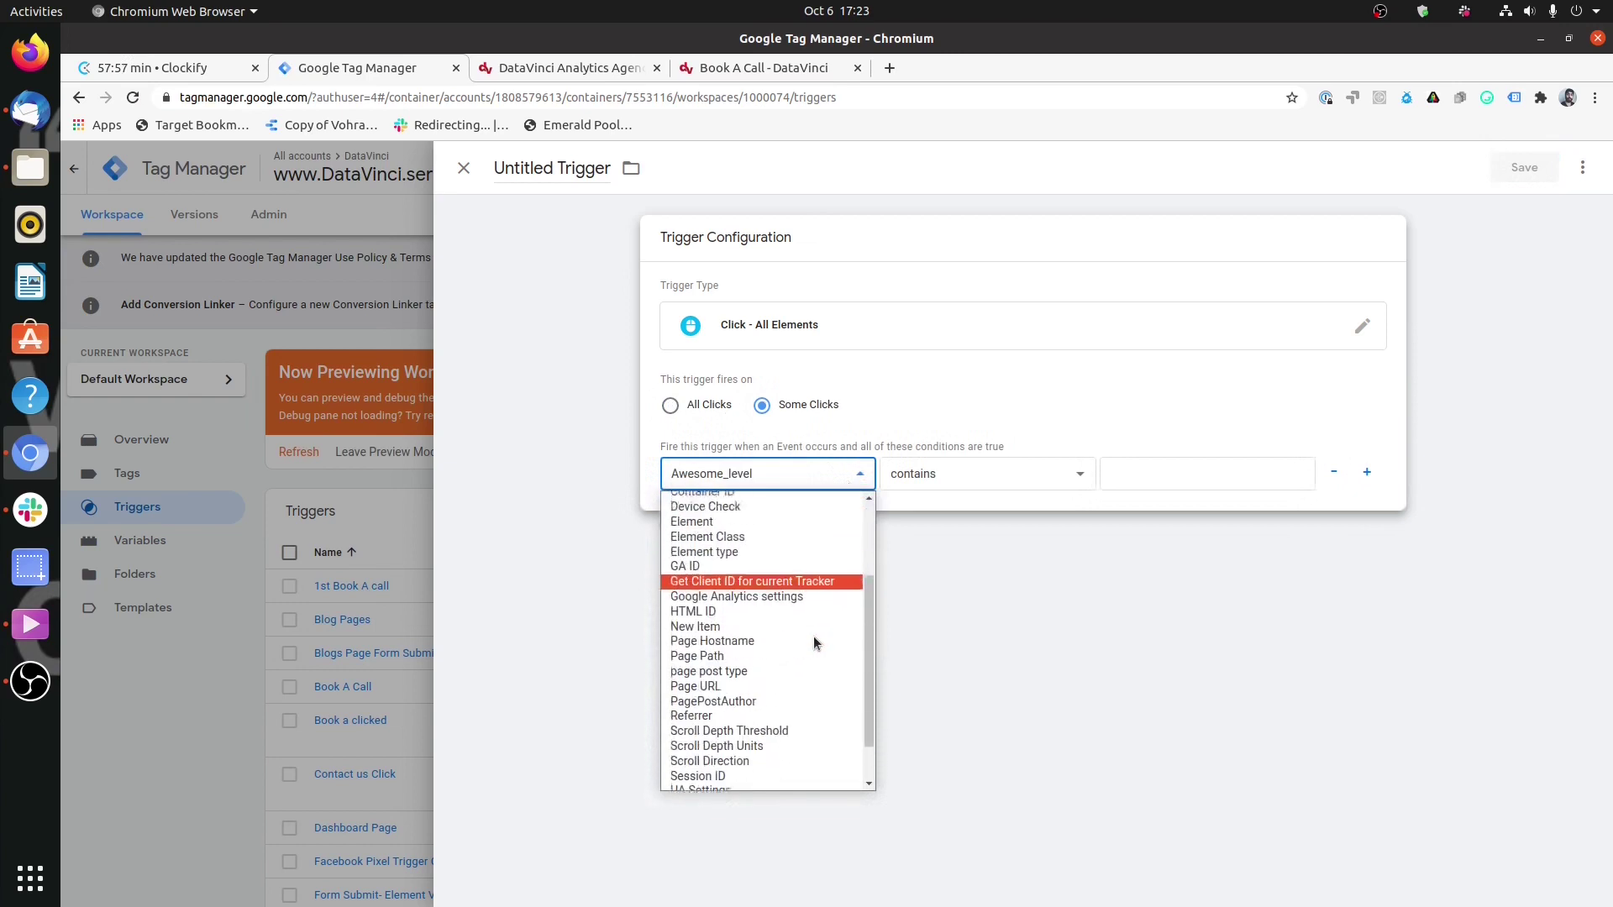
pyautogui.scroll(5, 811, 672)
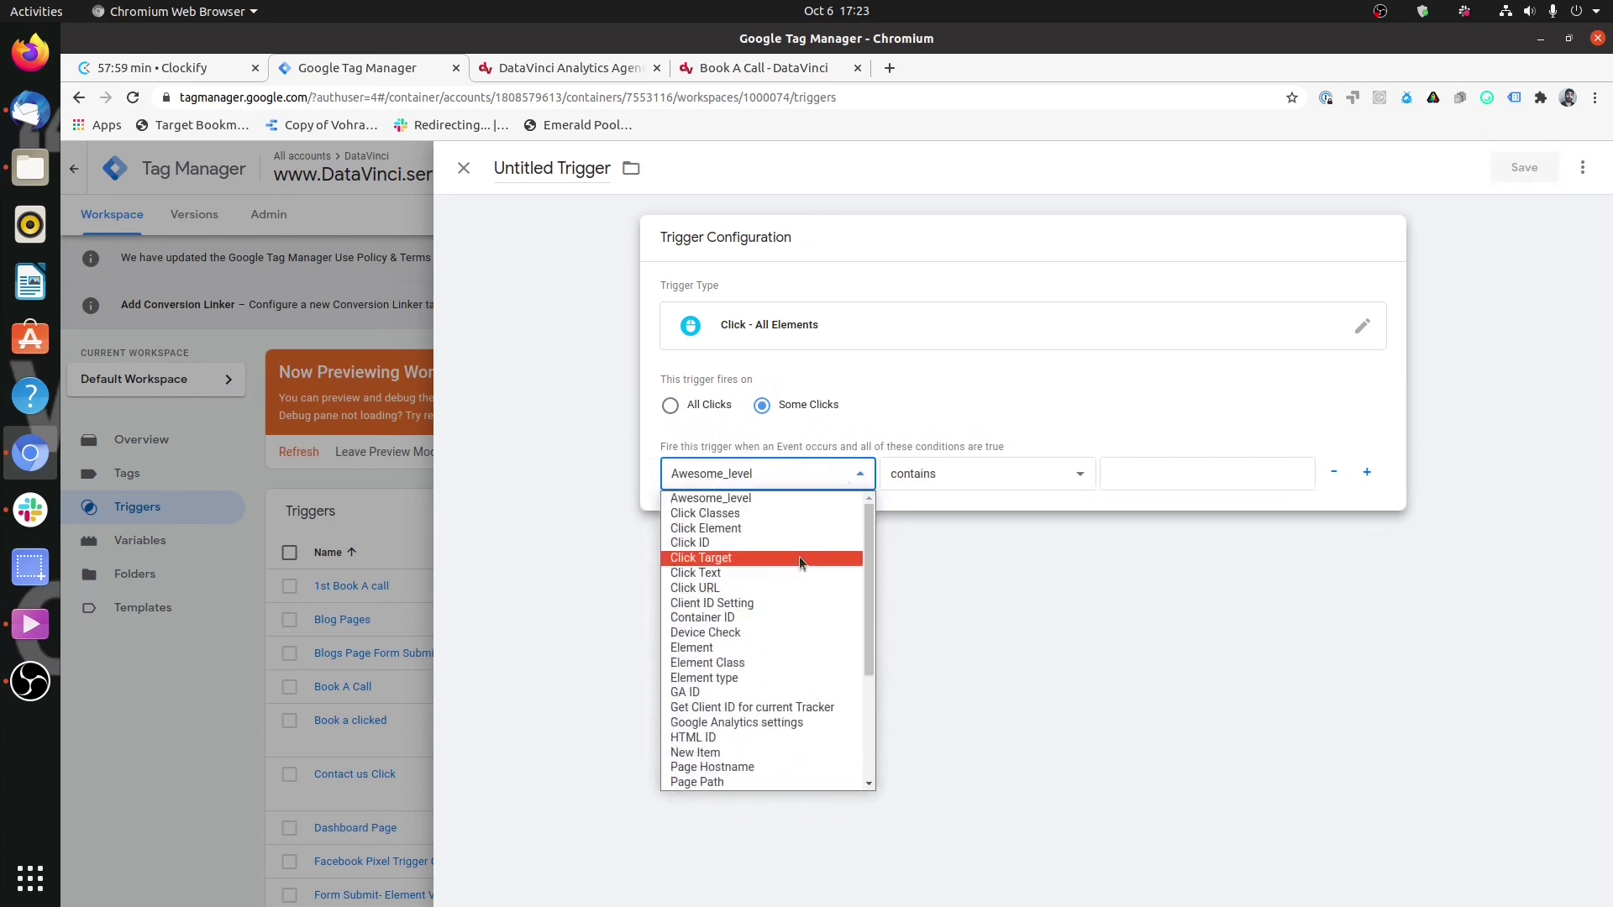
pyautogui.click(1118, 505)
pyautogui.click(1122, 477)
# Step: Examine the variables recorded for the Book a Call Click event in the homepage's Tag Manager preview
pyautogui.click(561, 68)
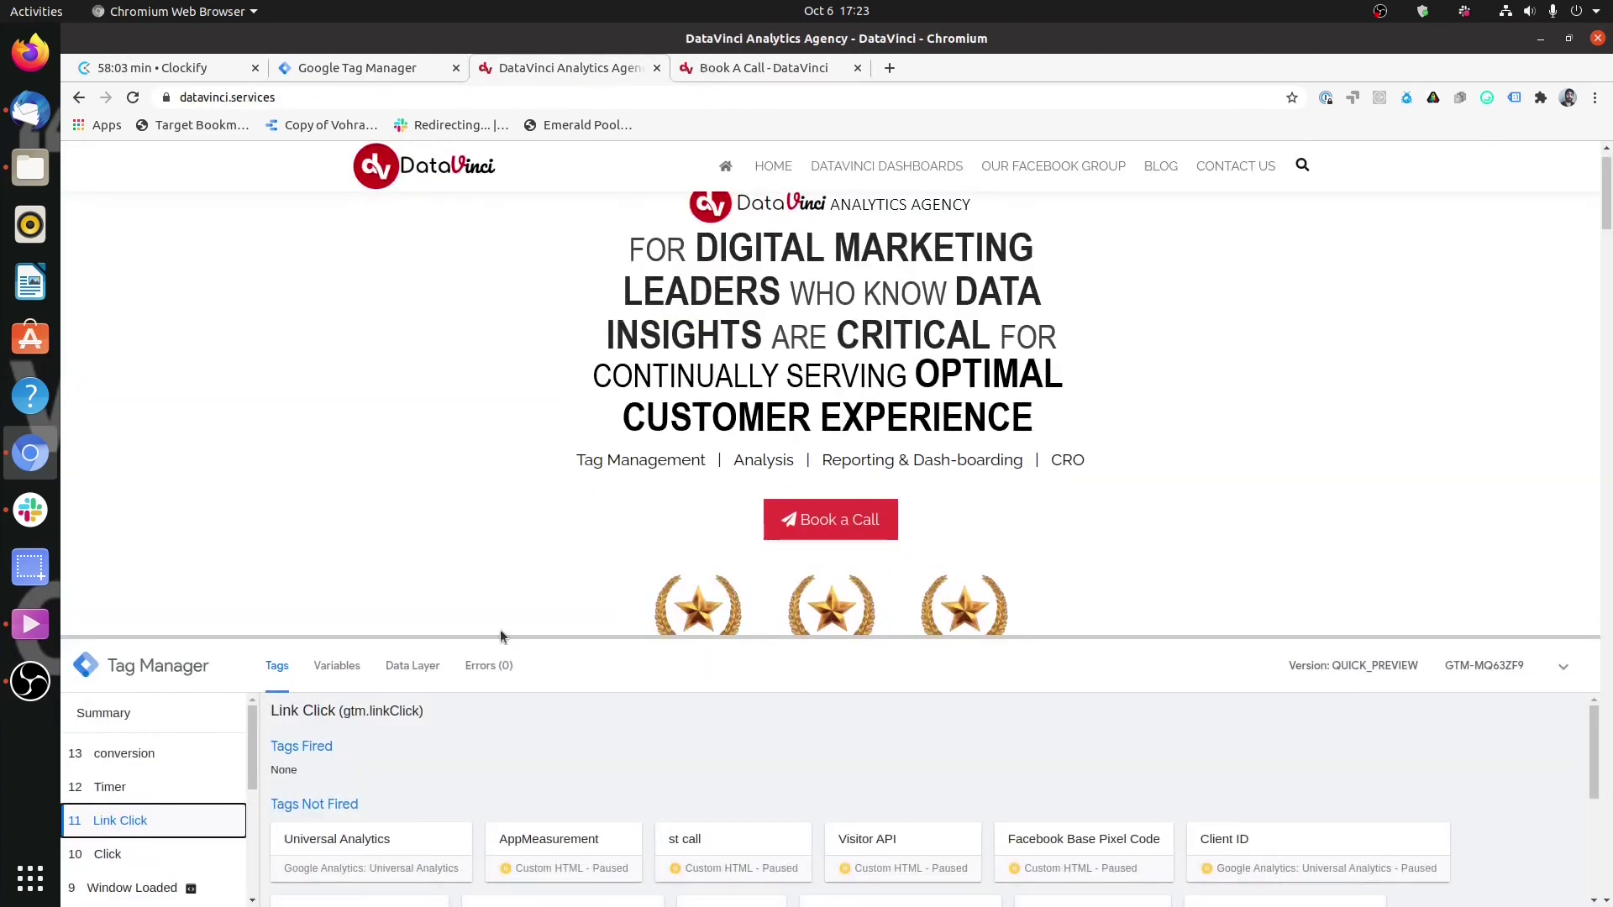
pyautogui.click(185, 854)
pyautogui.click(335, 663)
pyautogui.moveTo(546, 637); pyautogui.dragTo(580, 403)
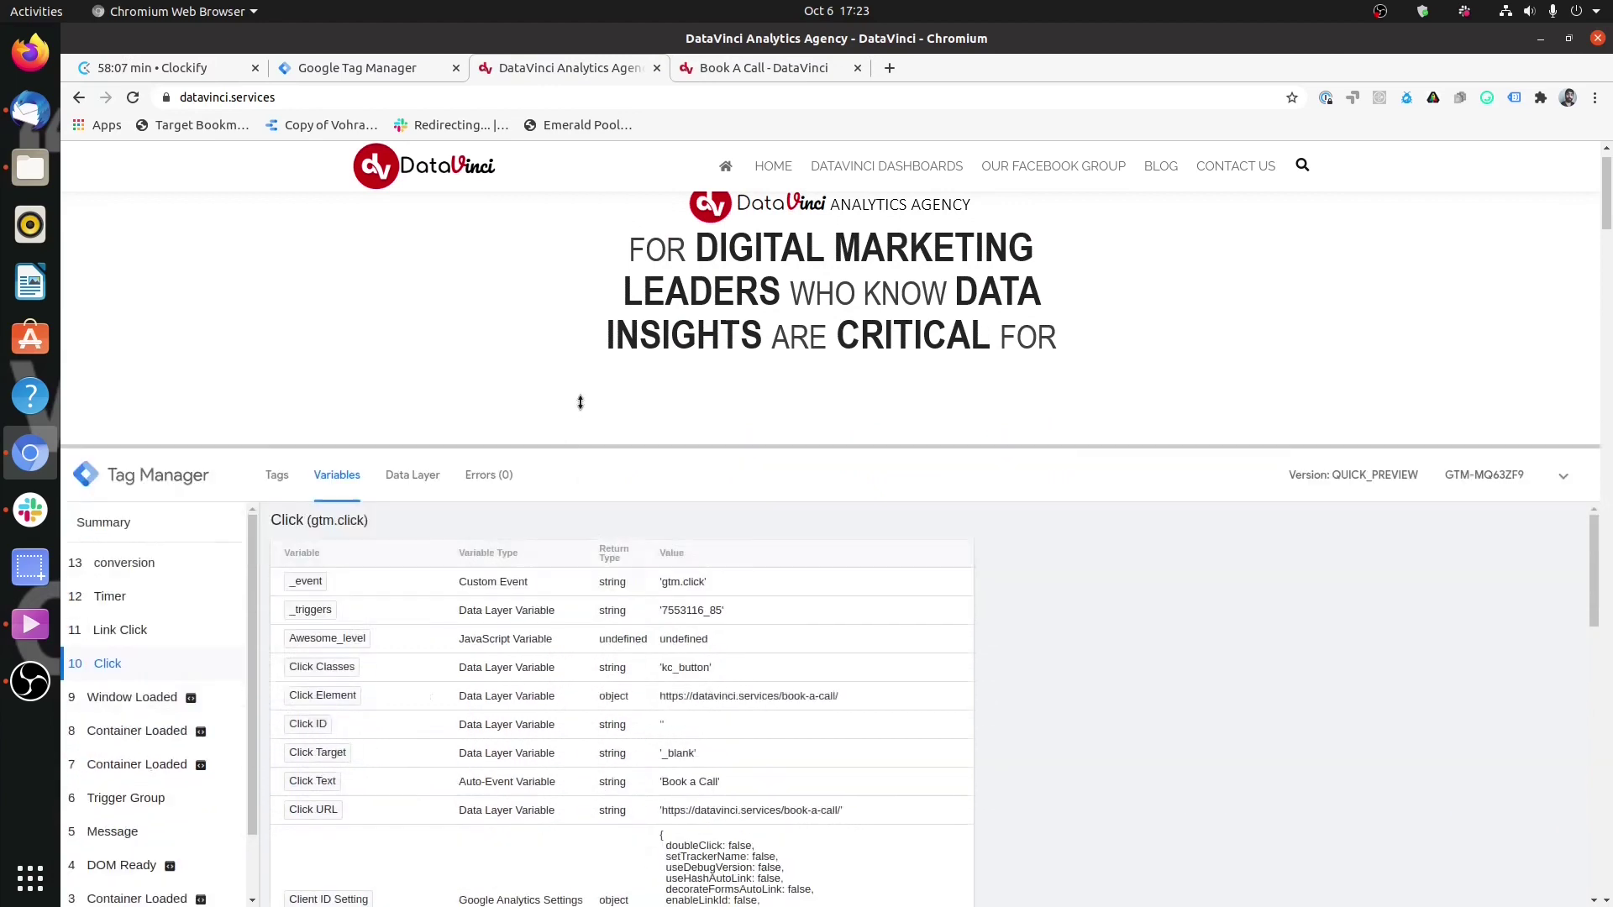
pyautogui.scroll(-5, 605, 569)
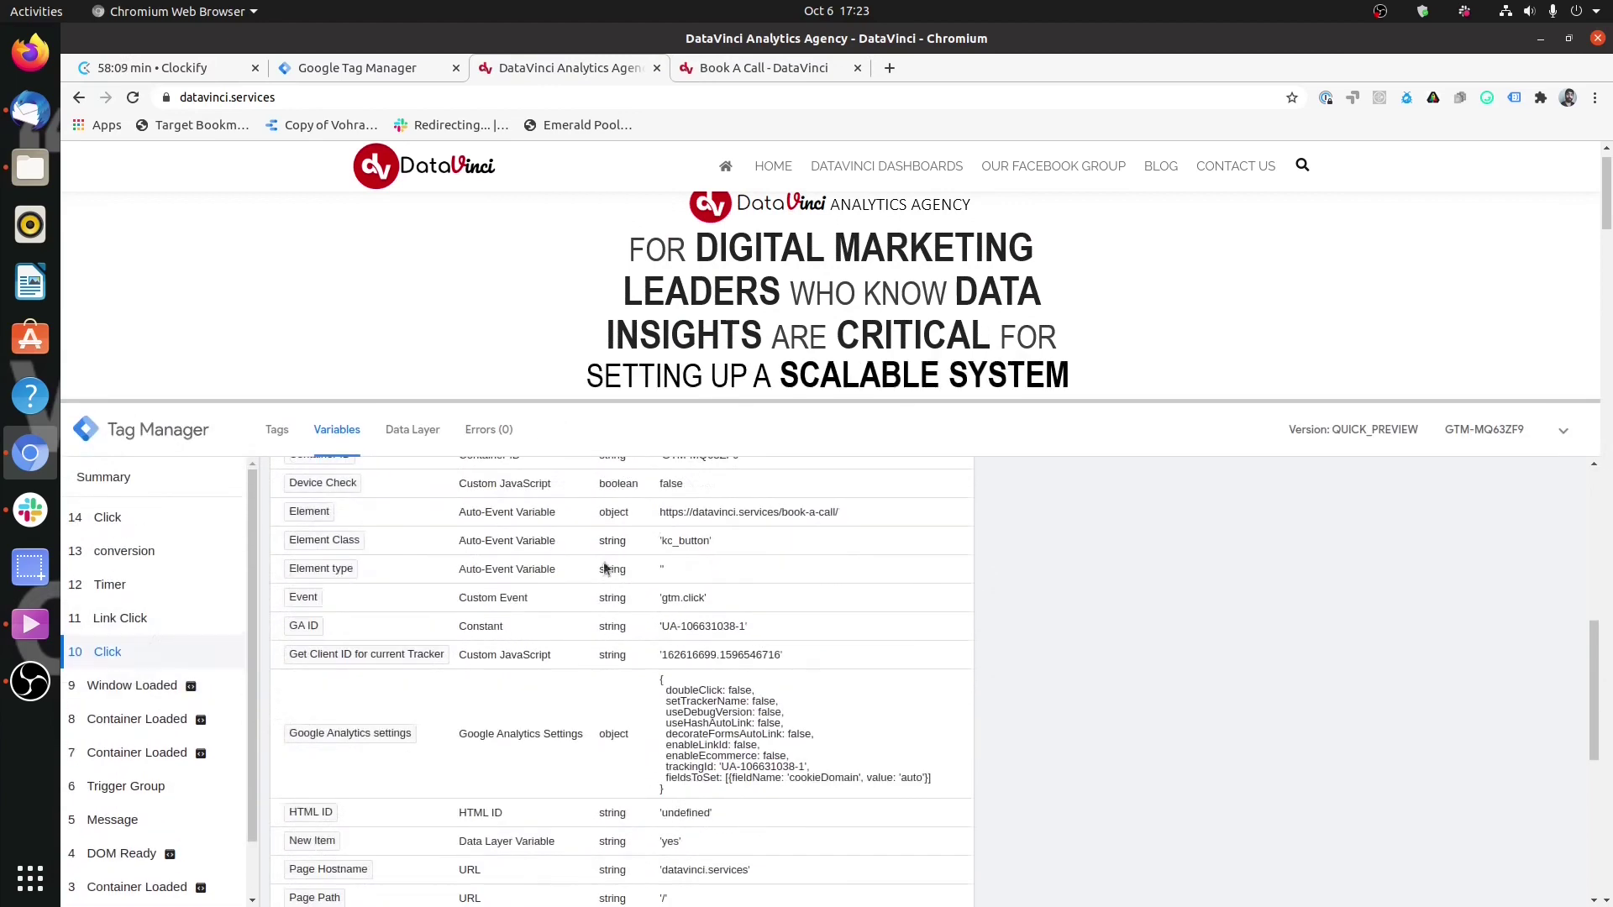
pyautogui.scroll(-5, 605, 569)
pyautogui.scroll(10, 588, 588)
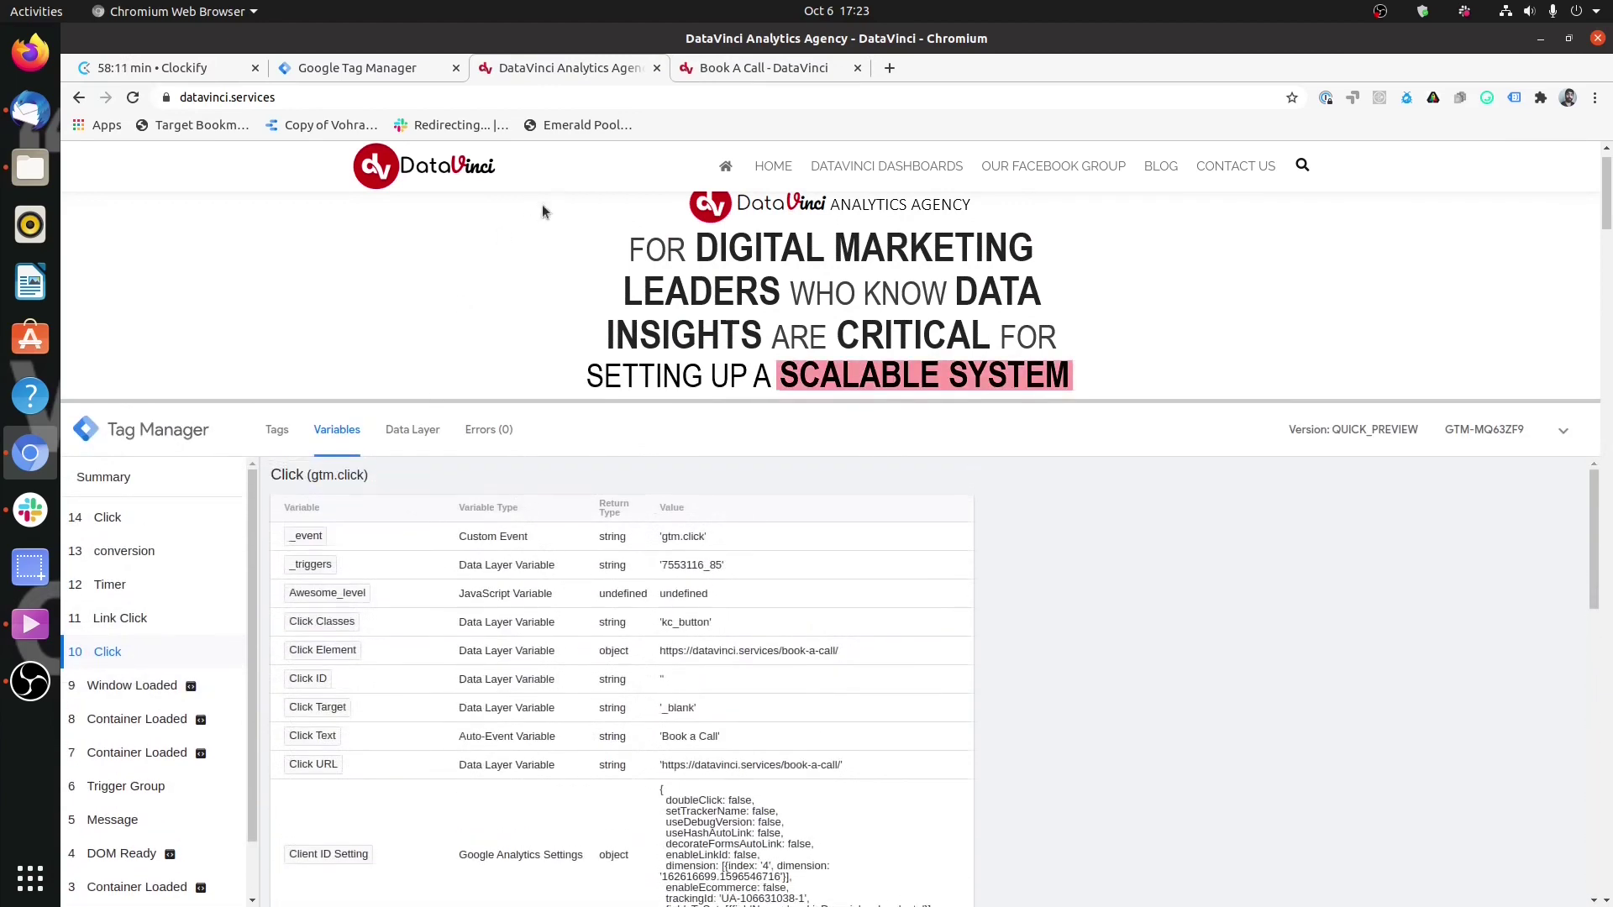
# Step: Change the untitled trigger's type to Click - Just Links and enable Wait for Tags
pyautogui.click(395, 65)
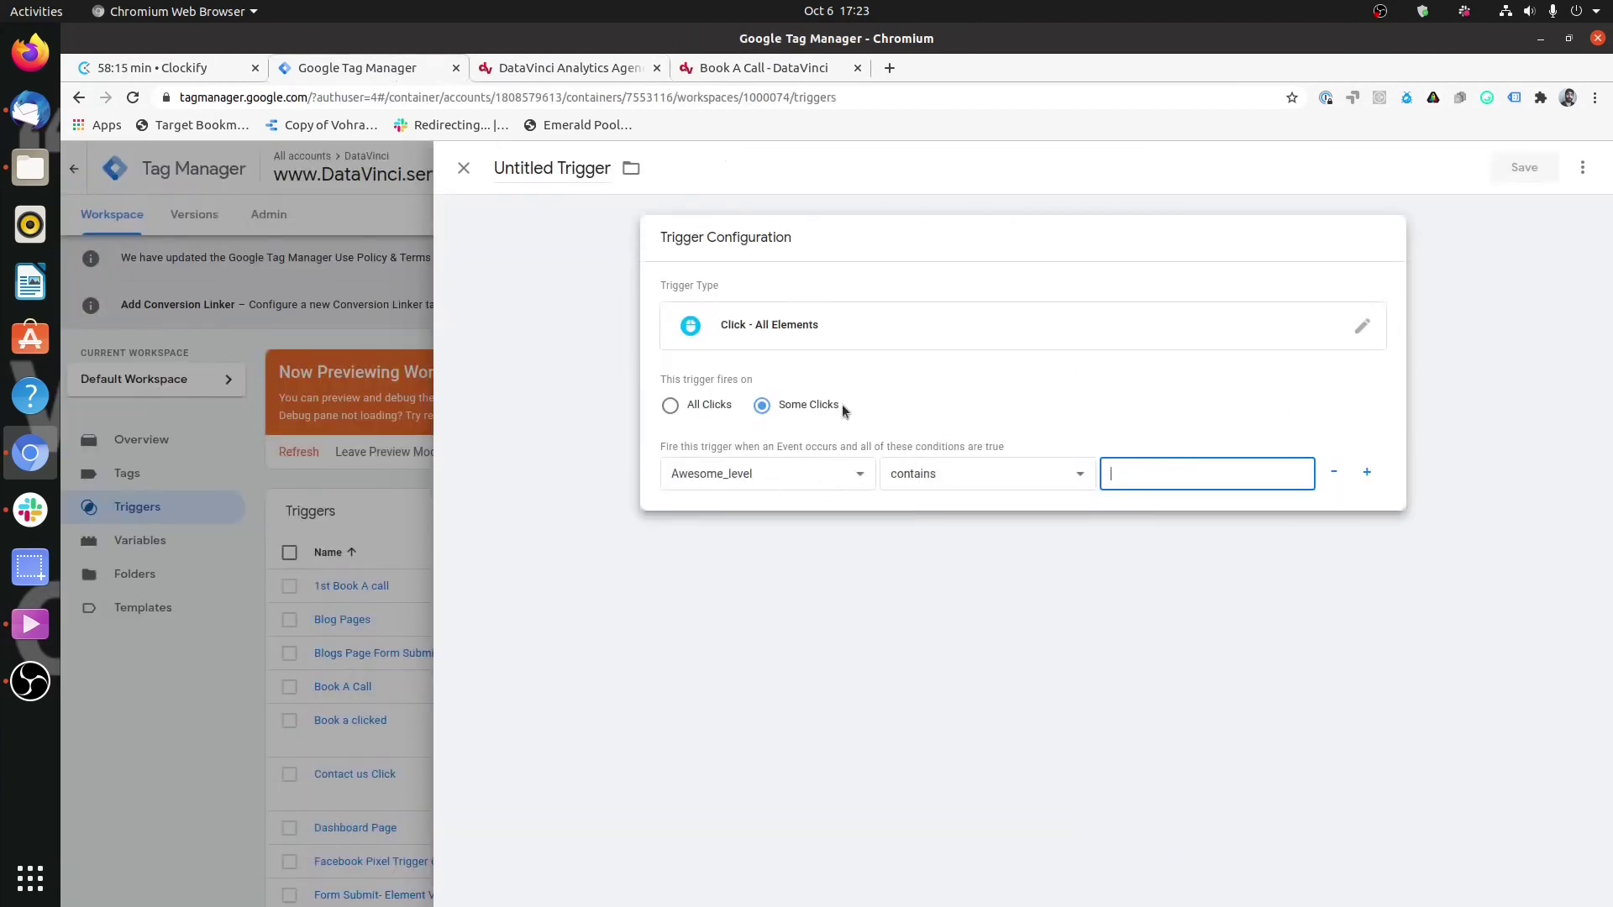
pyautogui.click(802, 346)
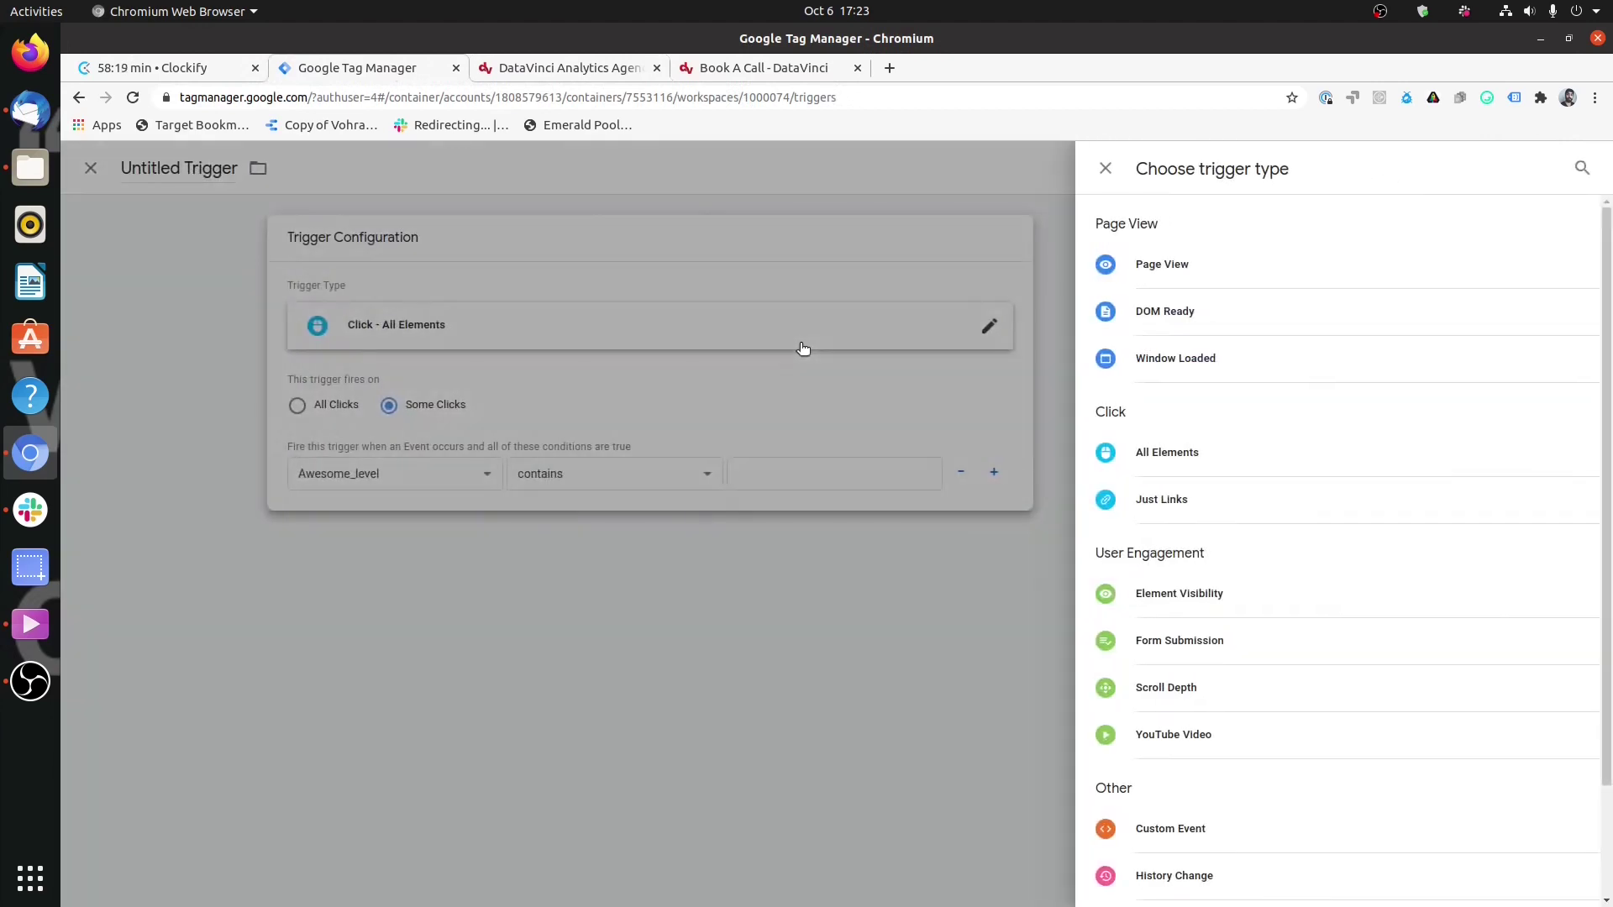
pyautogui.click(1173, 501)
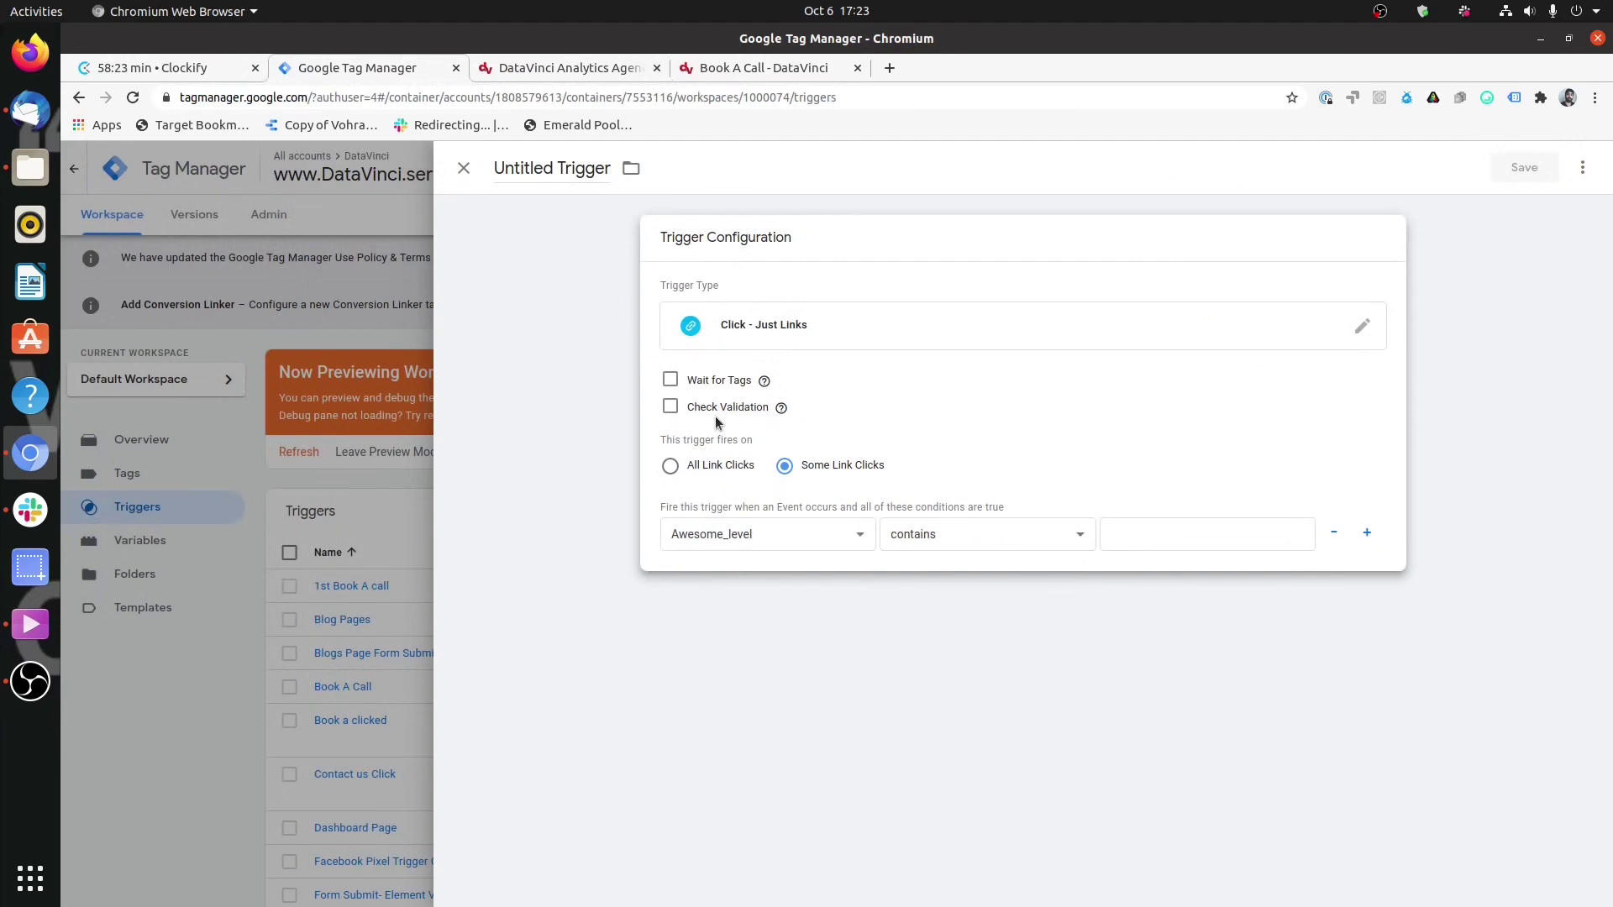
pyautogui.click(670, 382)
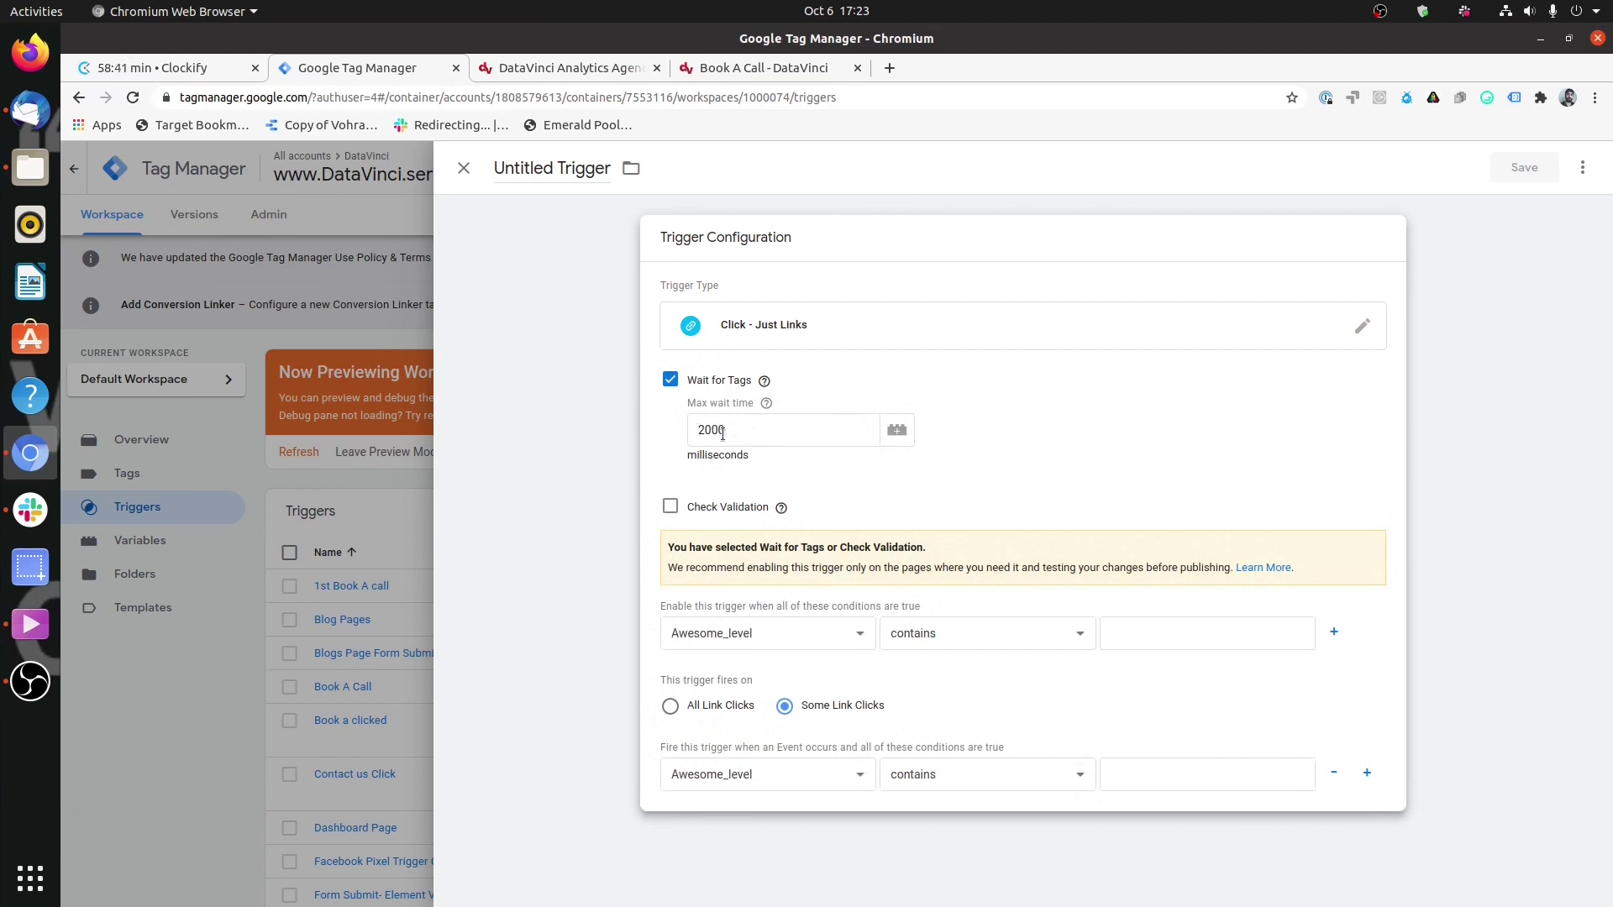
# Step: Open the DataVinci Dashboards page from the website's navigation, close the email pop-up and load the page again
pyautogui.click(547, 69)
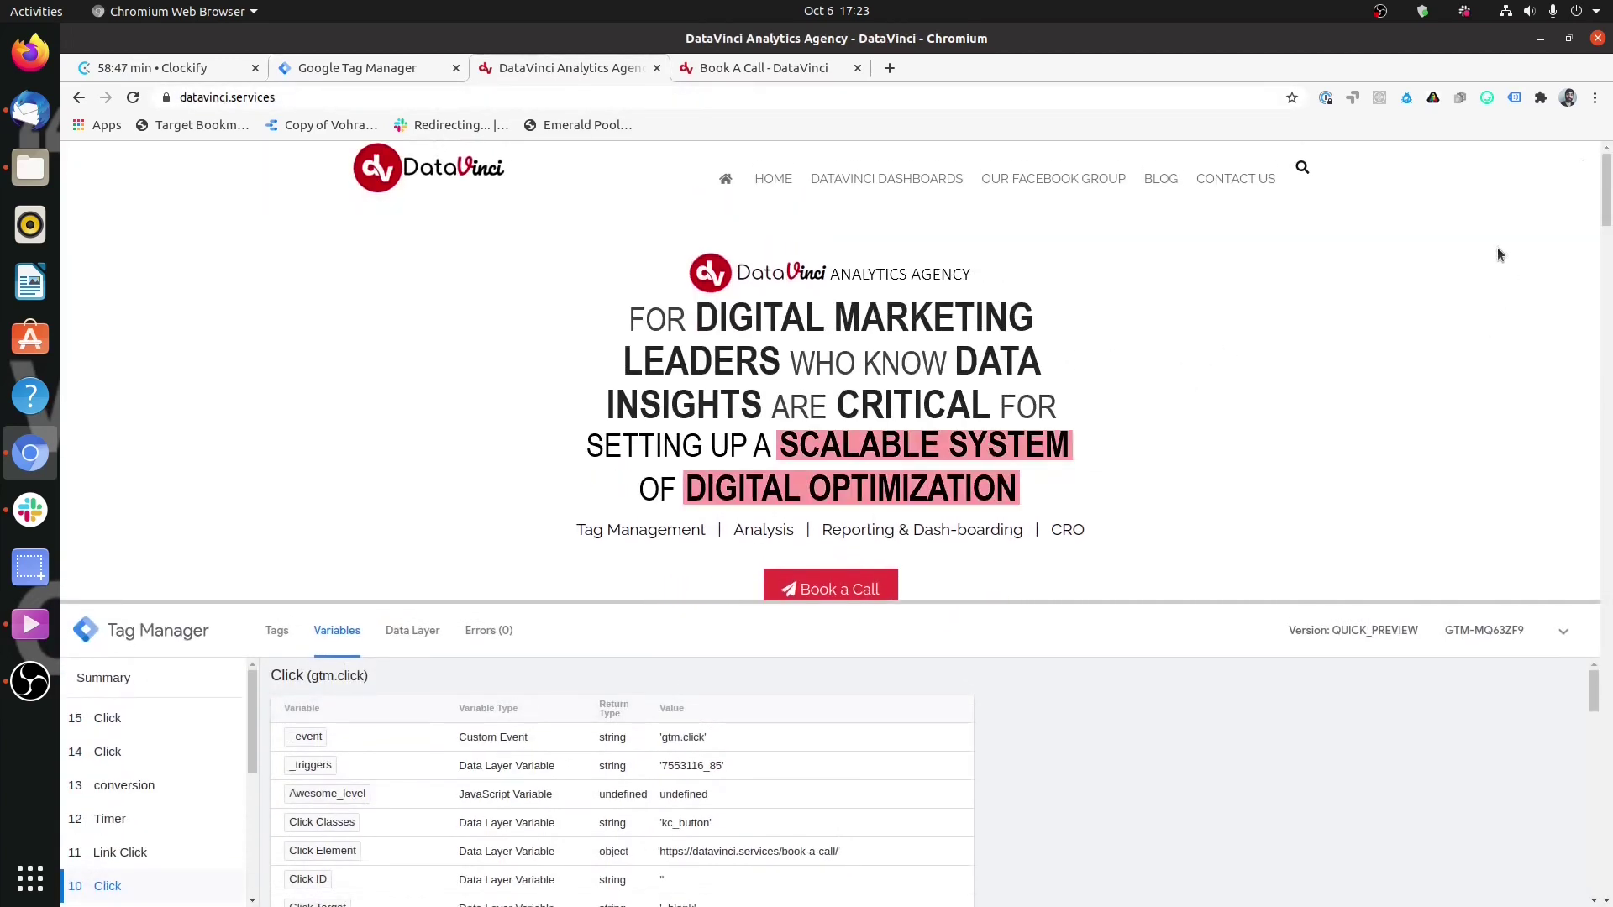
pyautogui.click(922, 183)
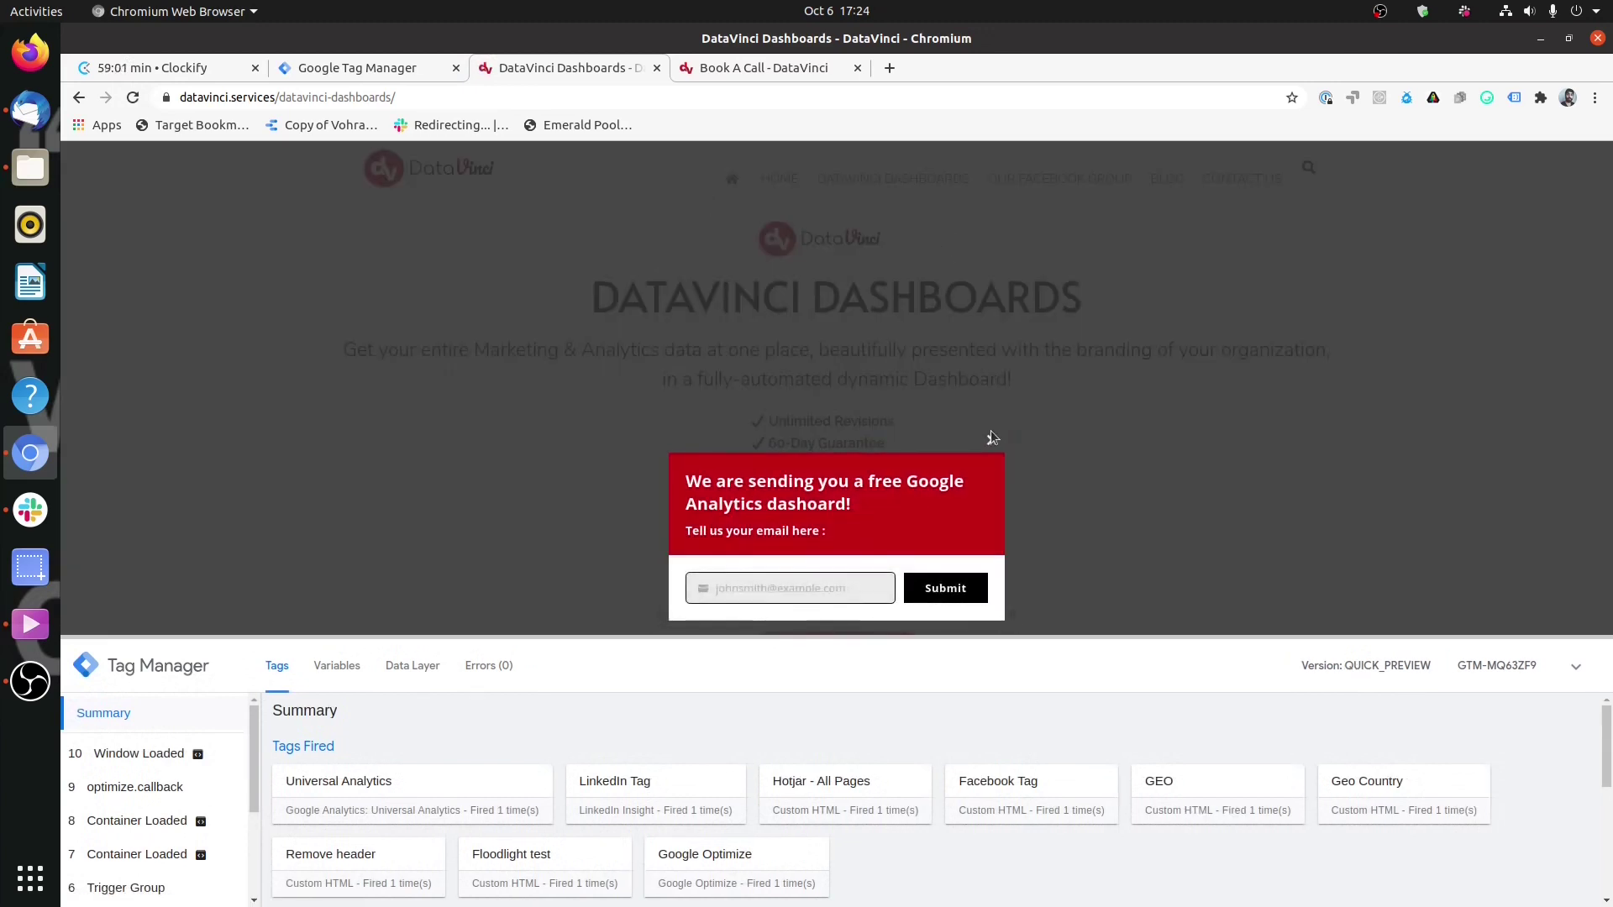
pyautogui.click(994, 441)
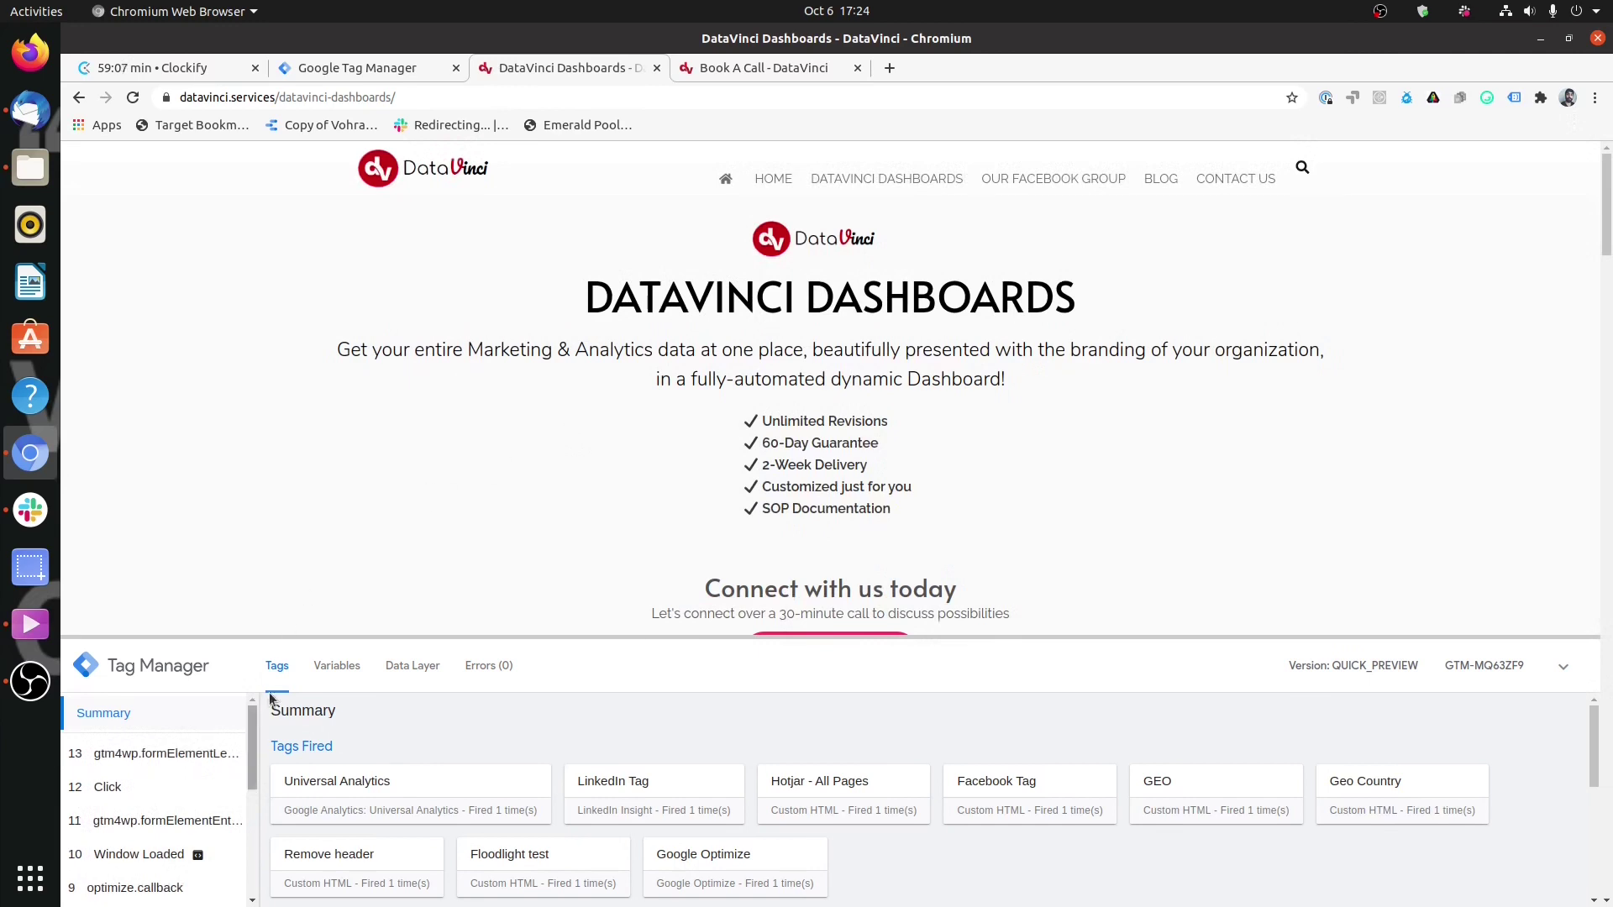
pyautogui.click(848, 195)
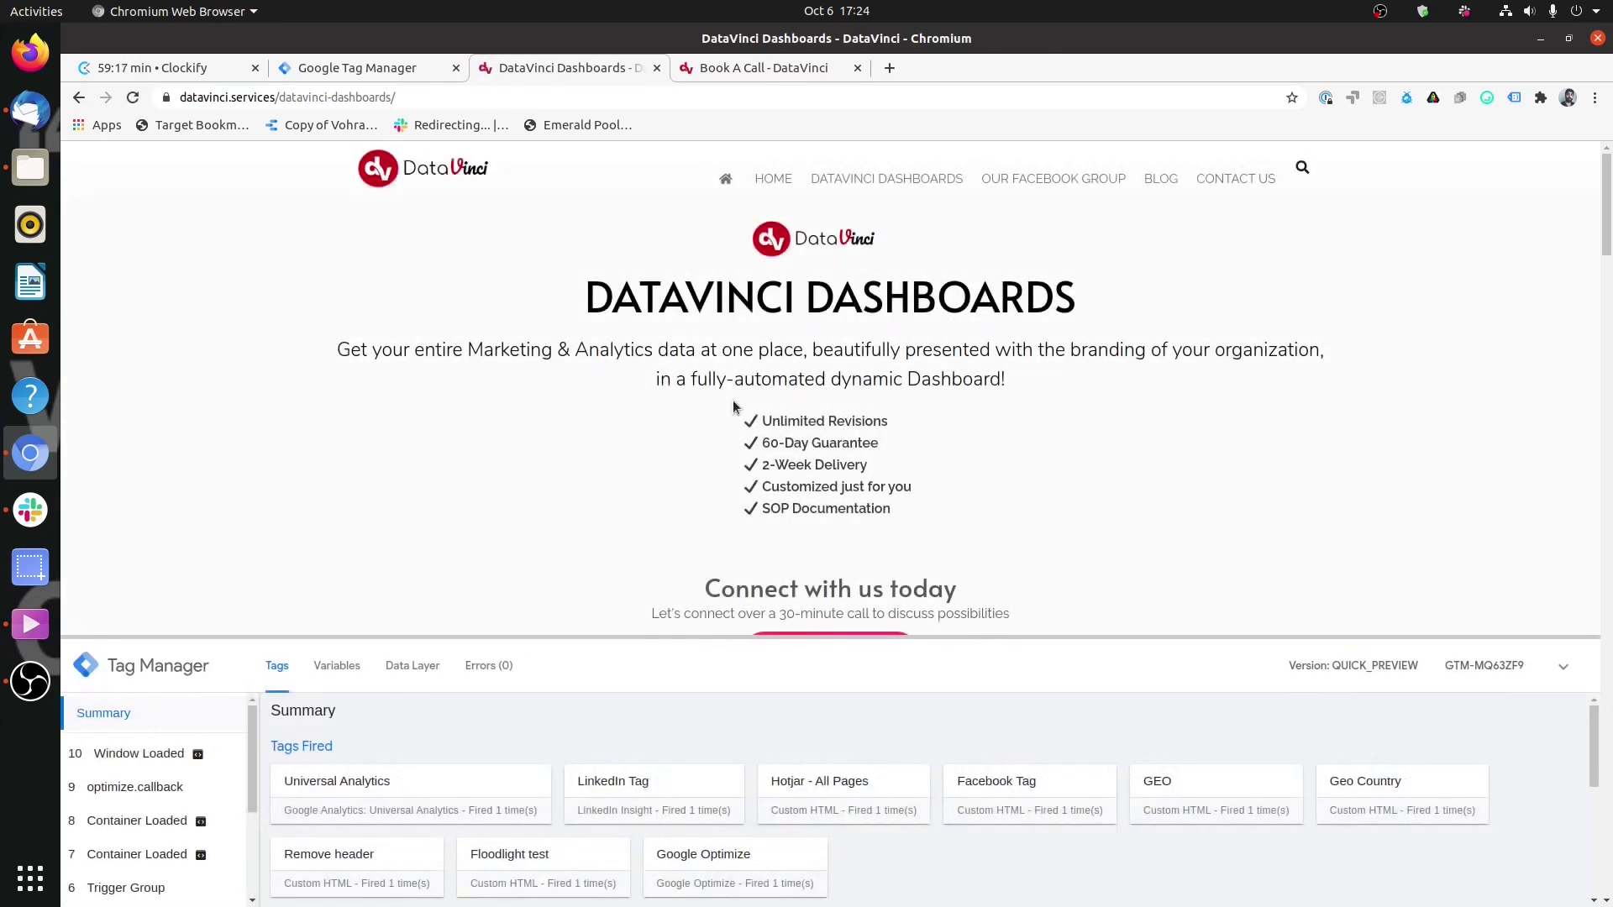
# Step: Review the trigger's Max wait time setting alongside the DataVinci Dashboards page, closing the page's email pop-up
pyautogui.click(373, 70)
pyautogui.click(780, 441)
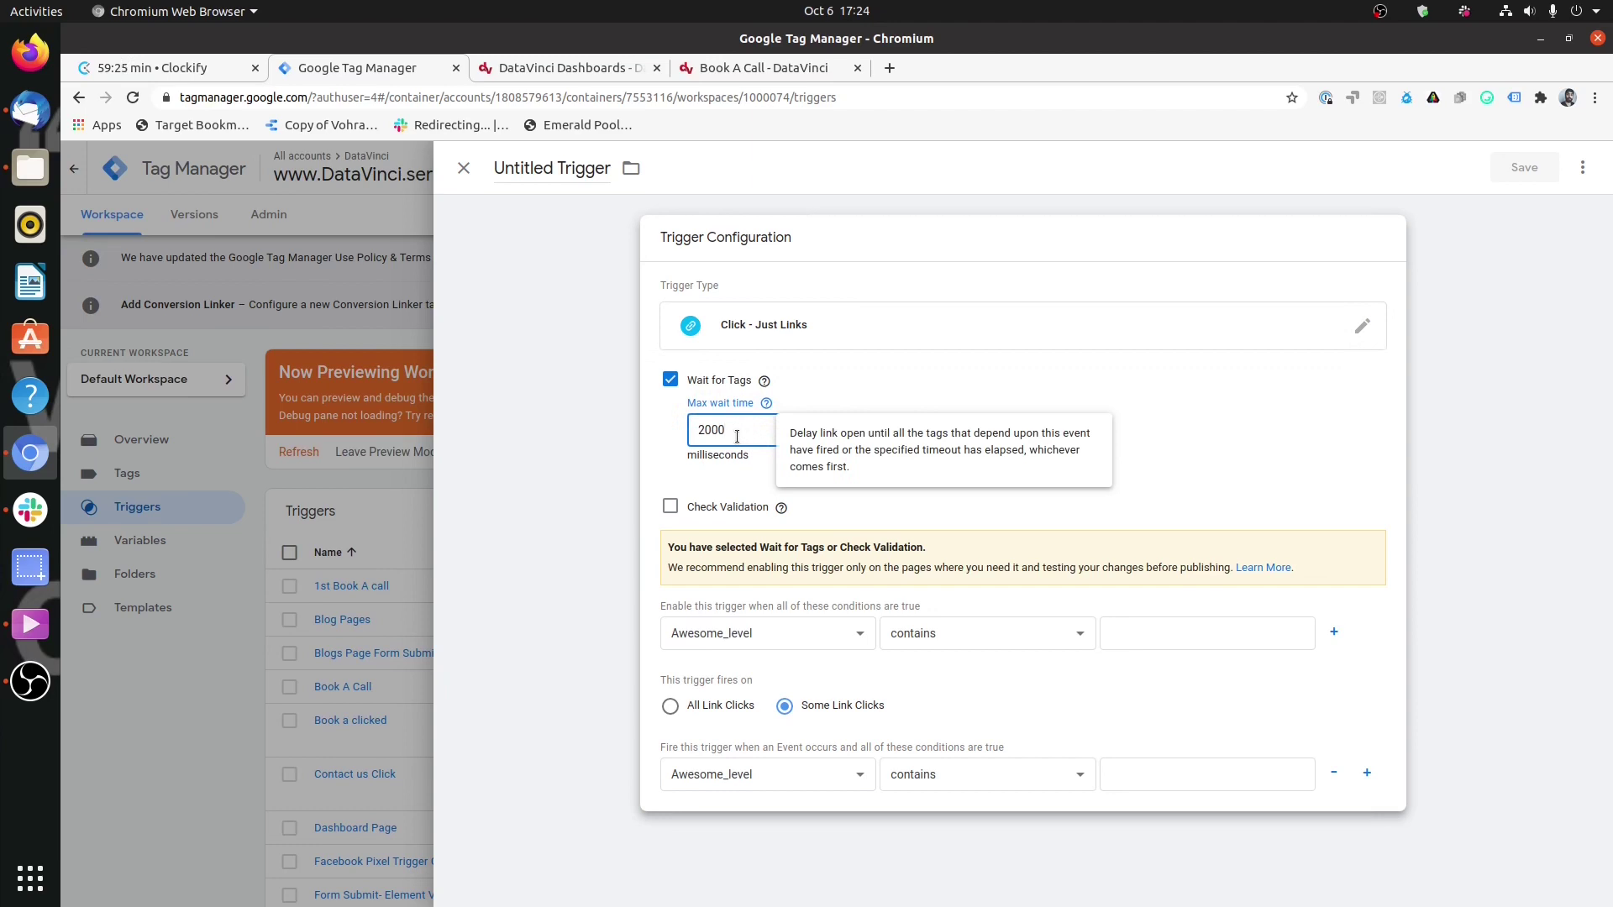
pyautogui.moveTo(1028, 48)
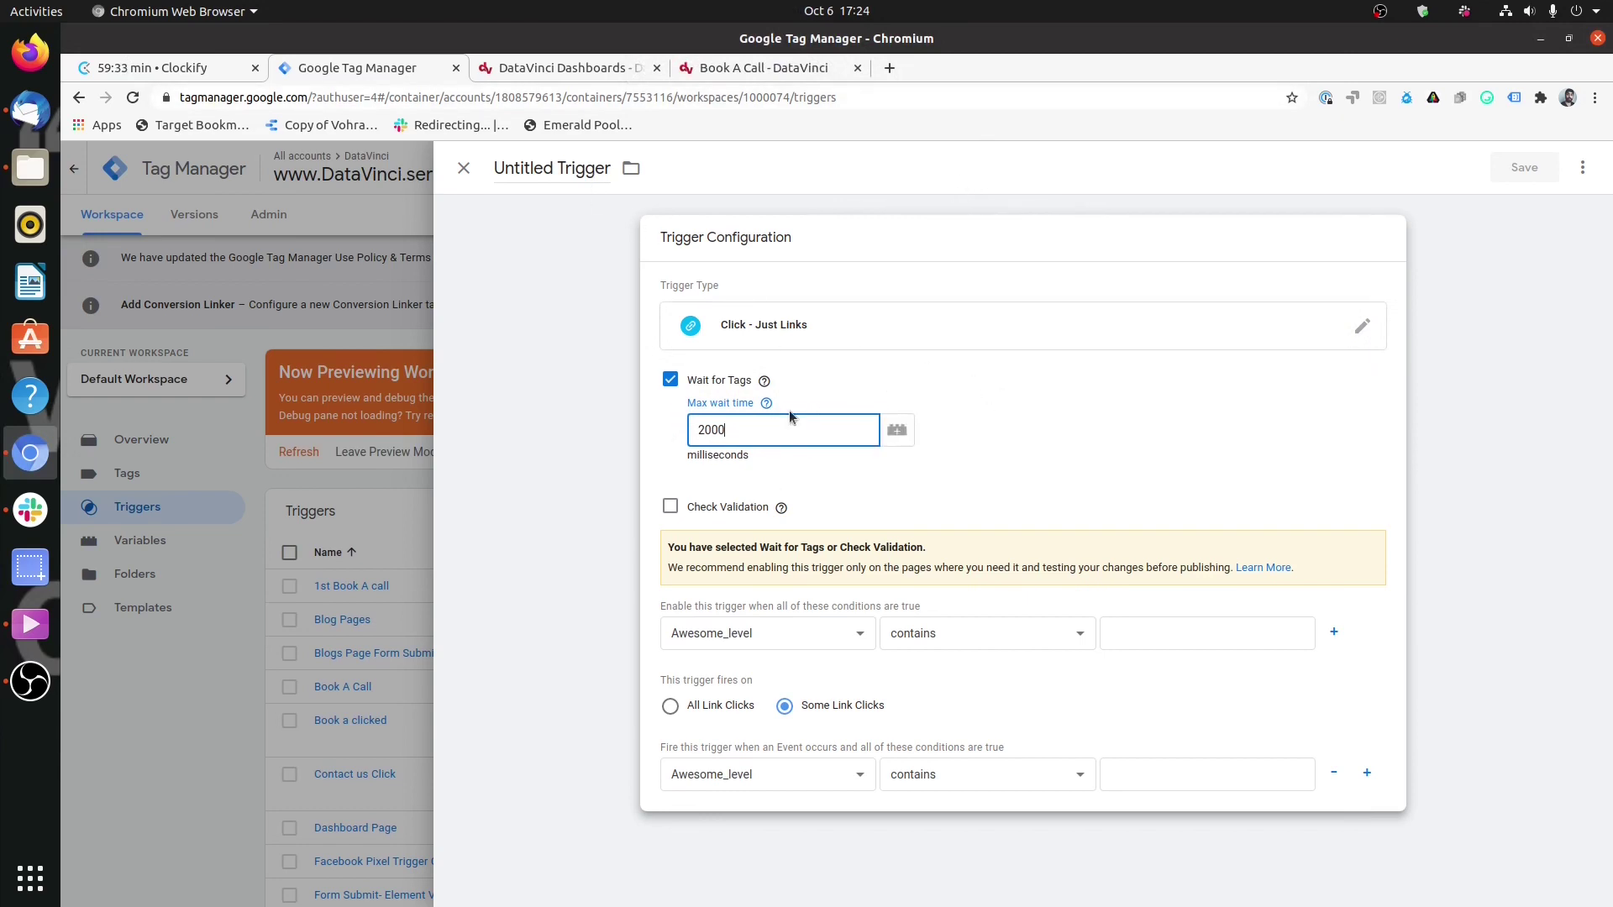
pyautogui.click(593, 68)
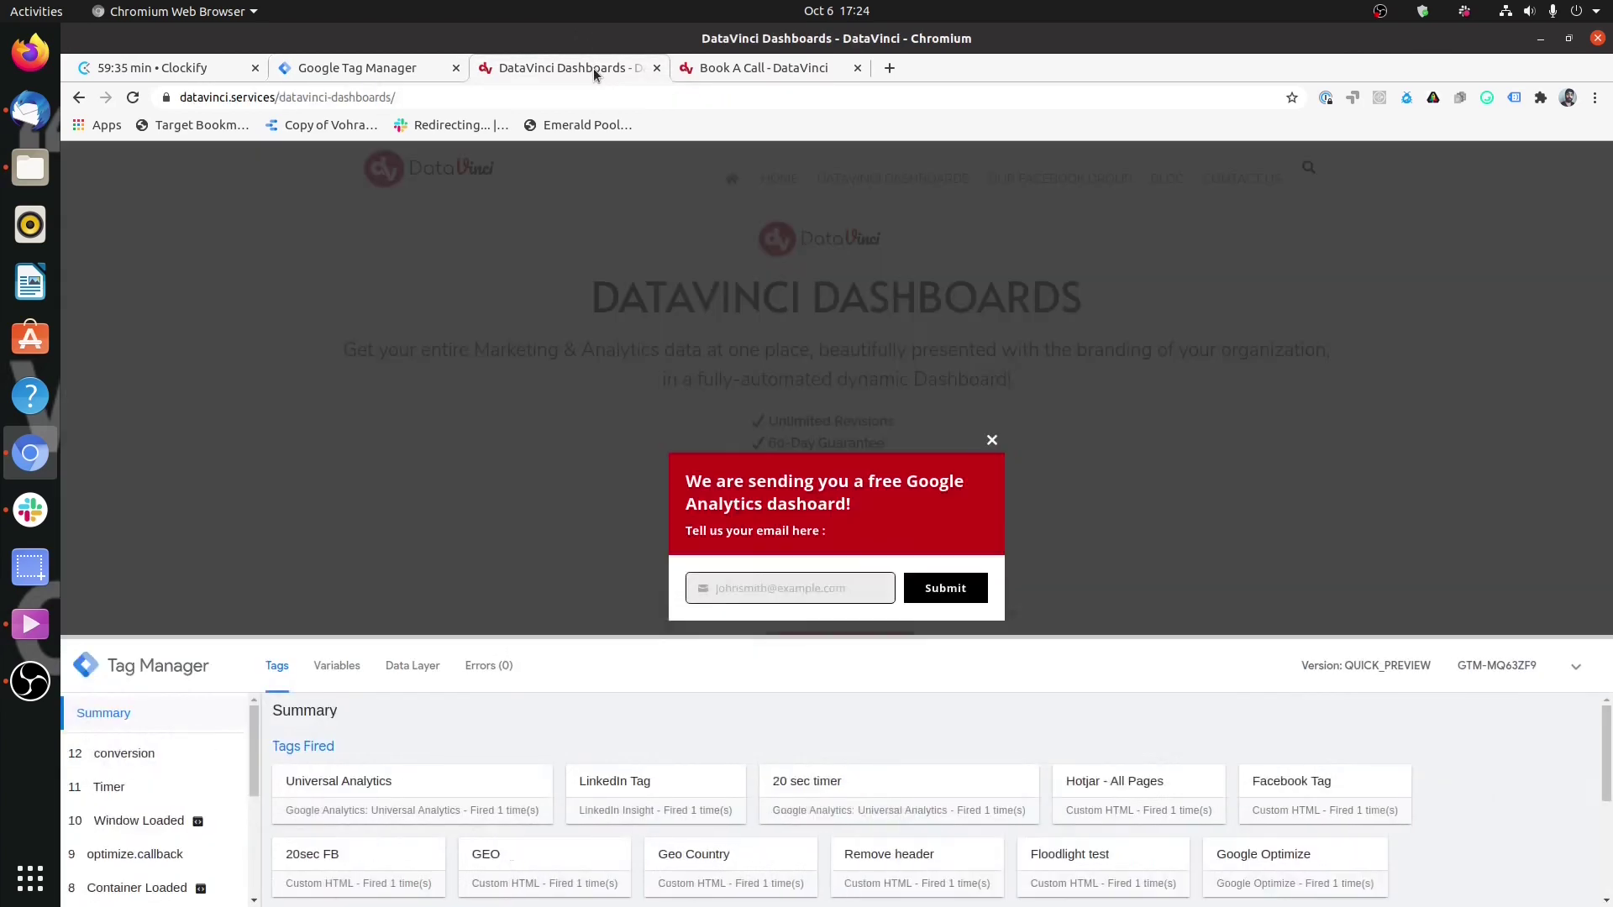
pyautogui.click(993, 440)
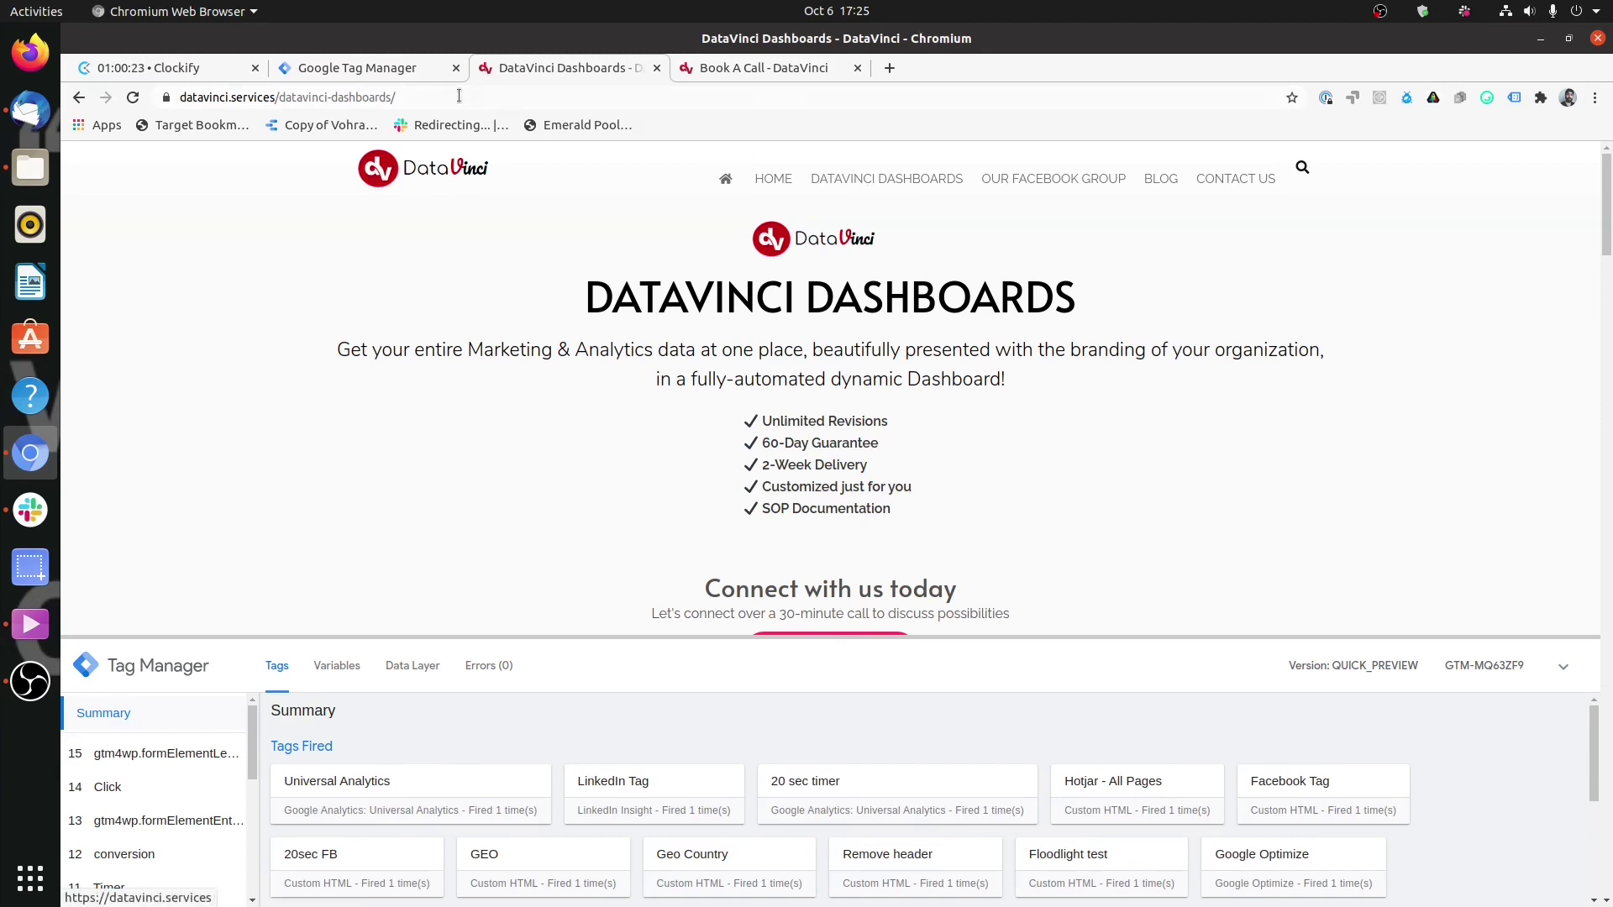
pyautogui.click(379, 78)
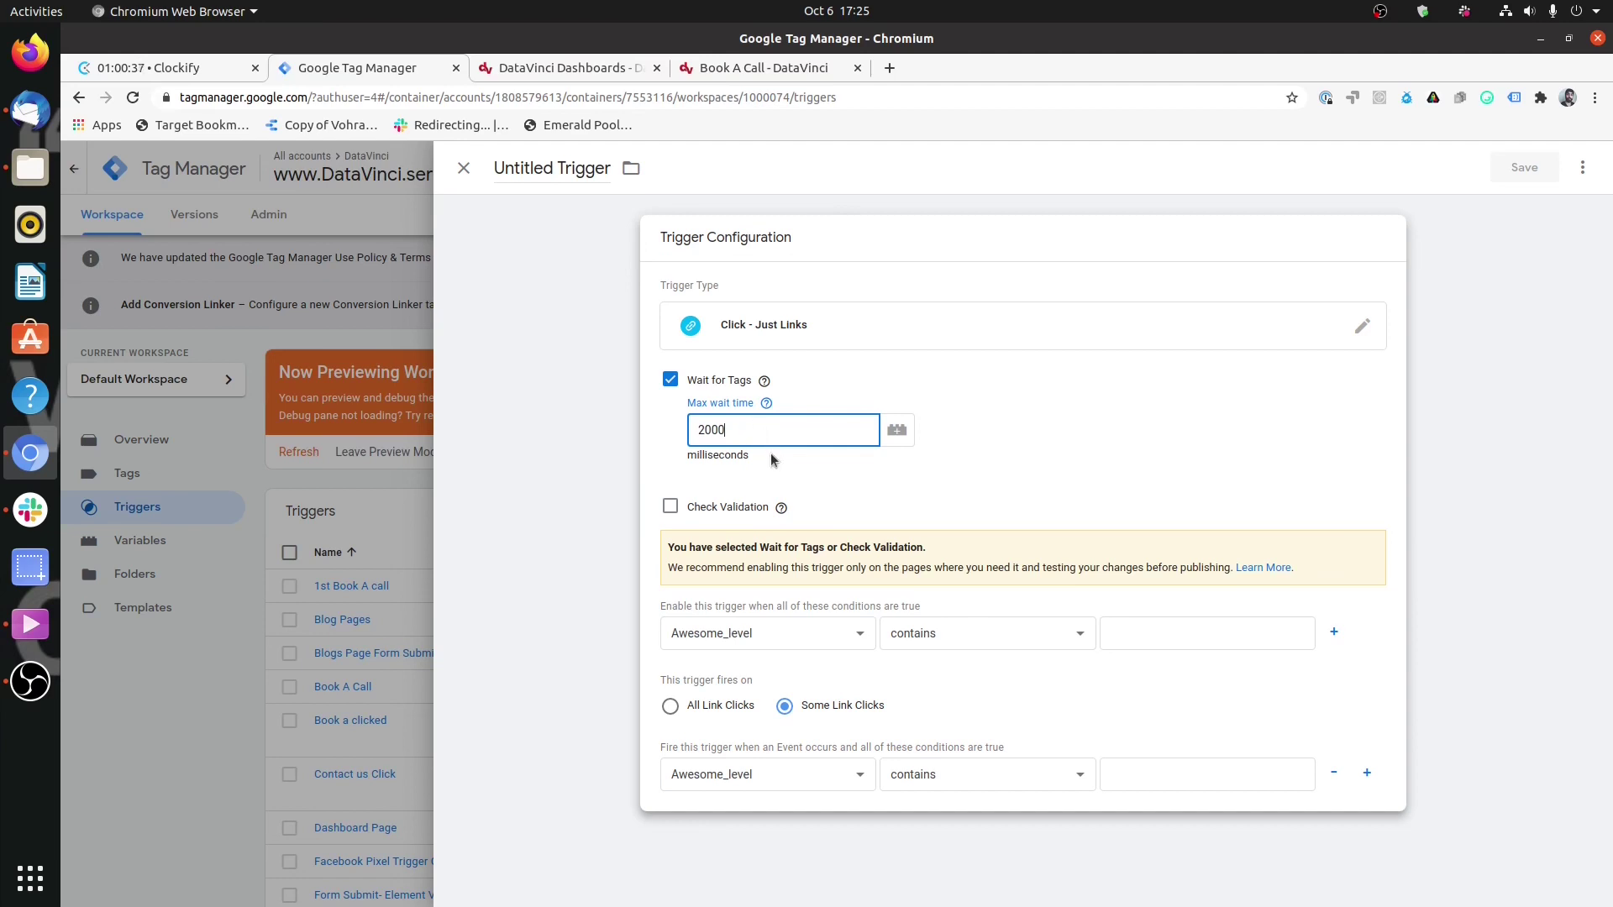
pyautogui.click(554, 69)
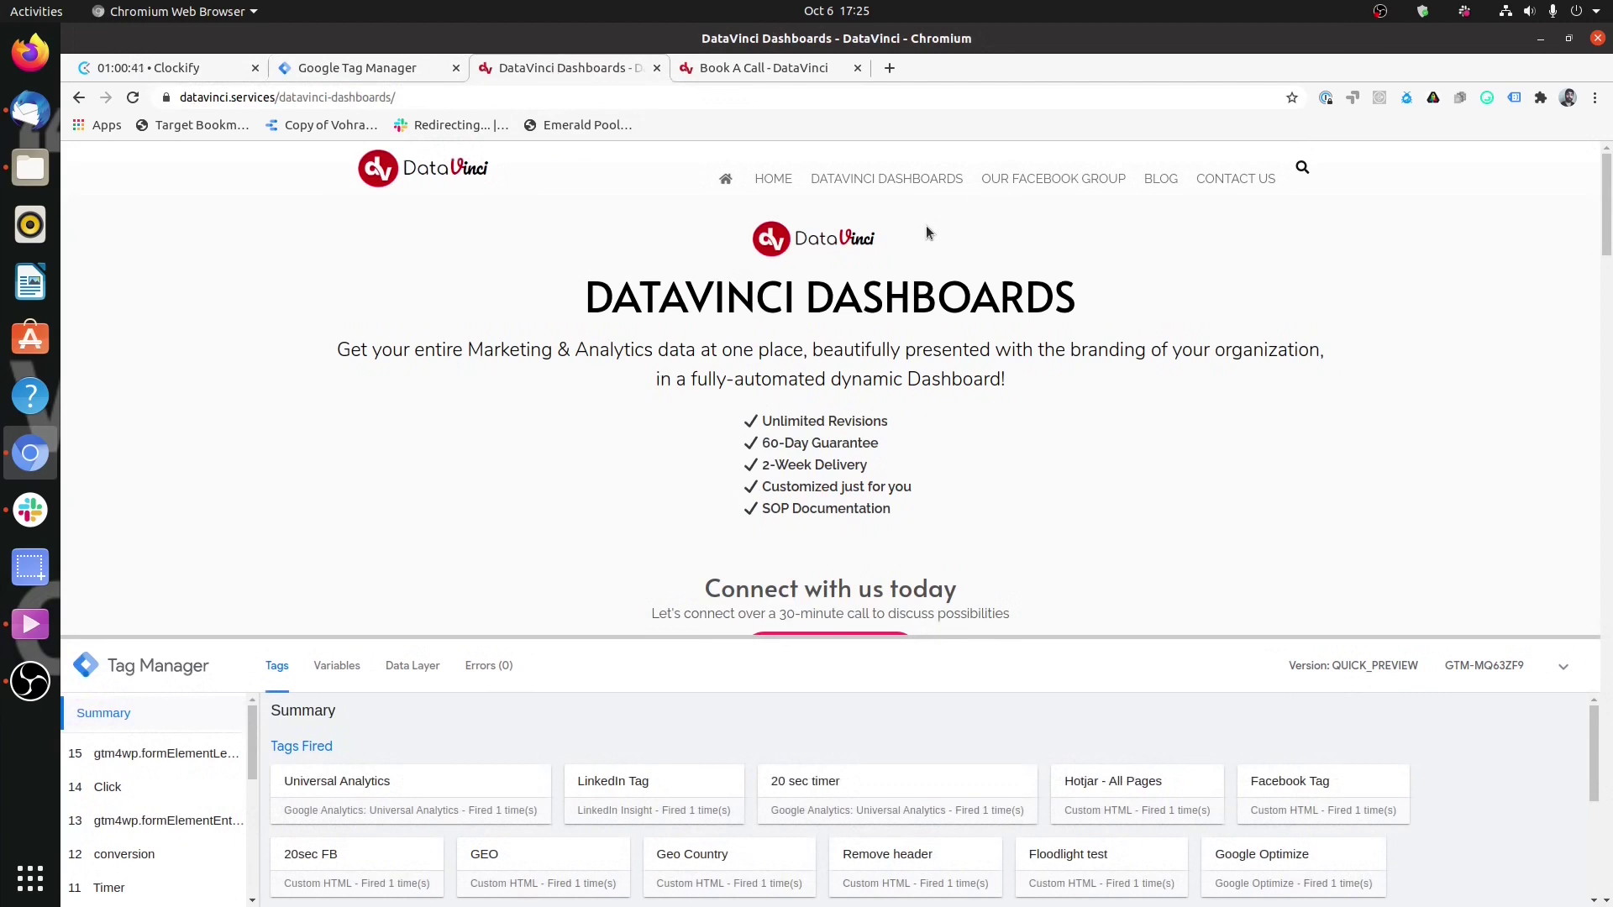
pyautogui.click(398, 56)
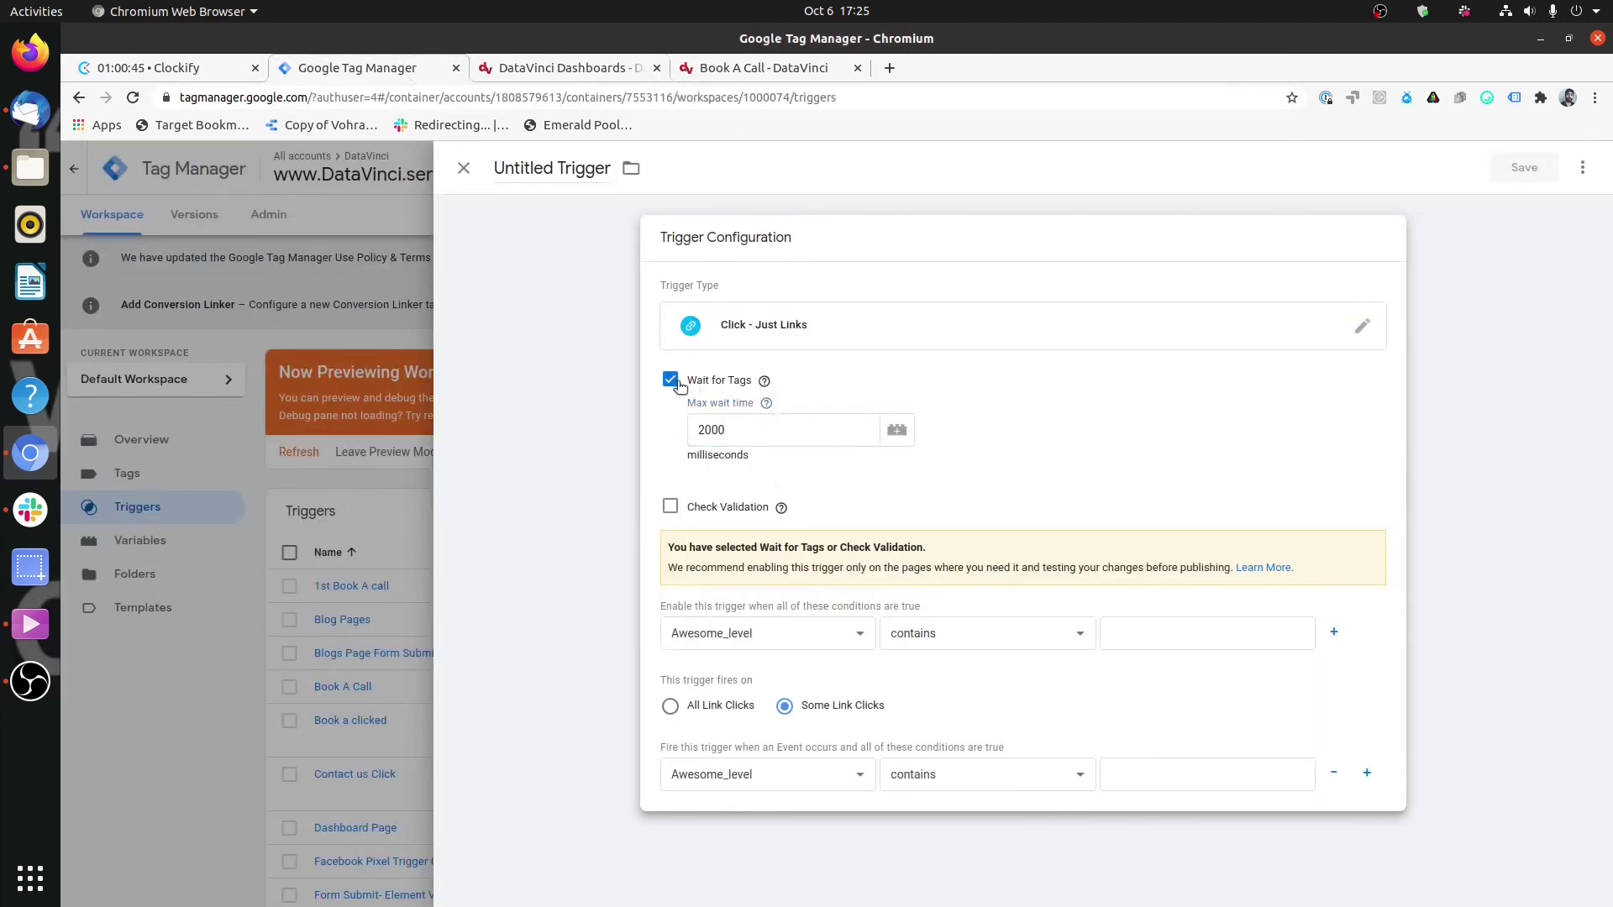
# Step: Enable Check Validation, set the trigger to fire on All Link Clicks, and browse the variables for its enabling condition
pyautogui.click(672, 506)
pyautogui.click(670, 706)
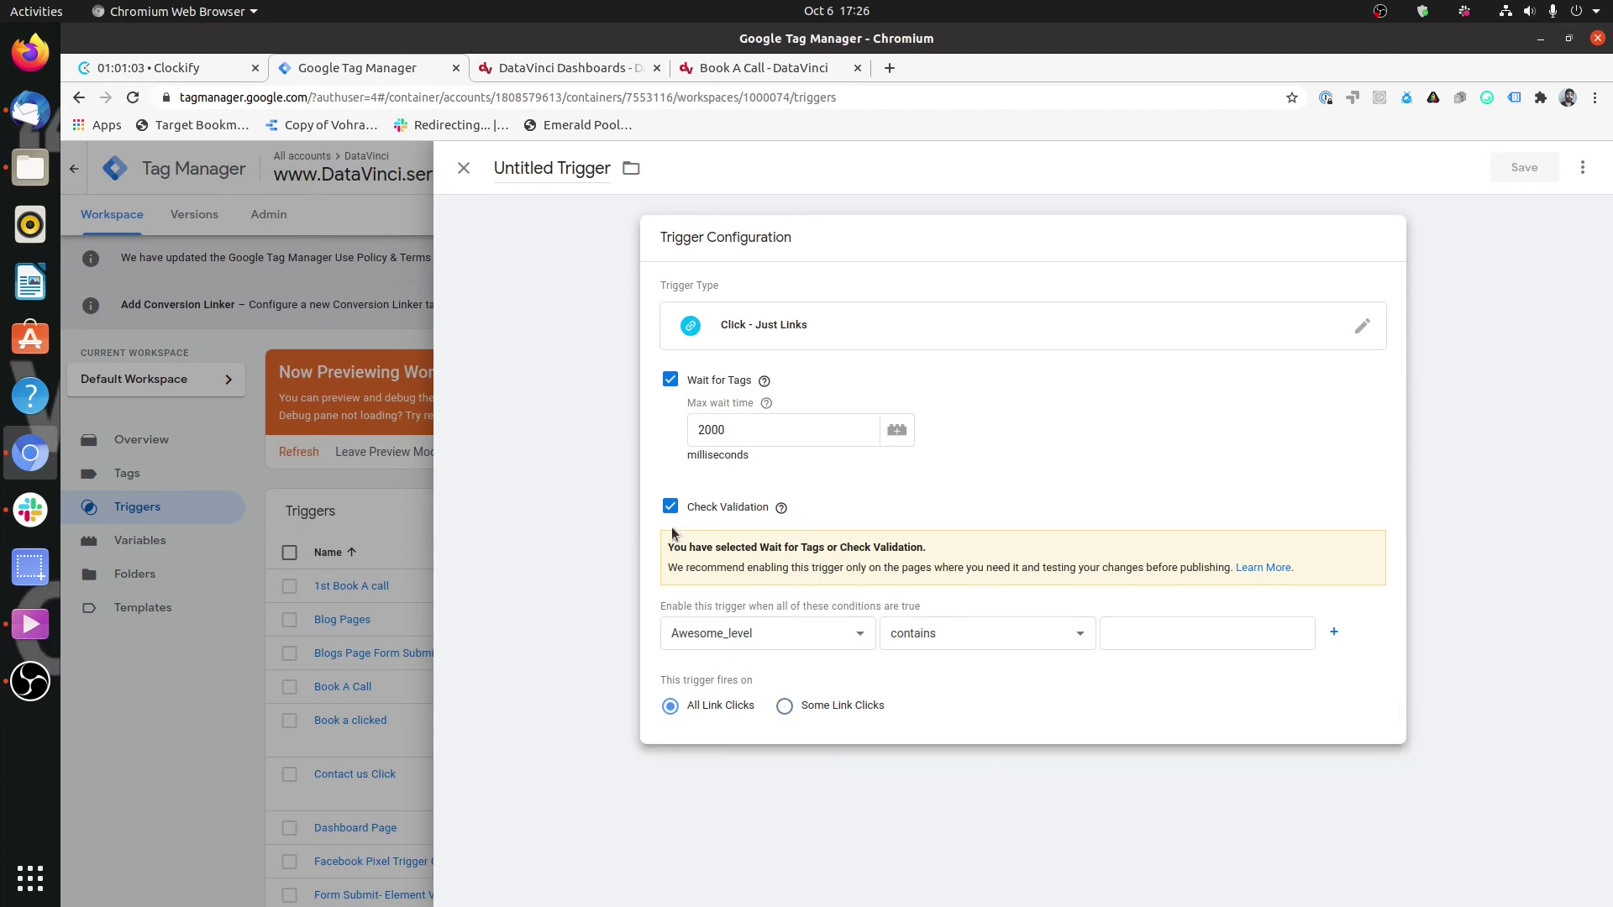
pyautogui.click(827, 635)
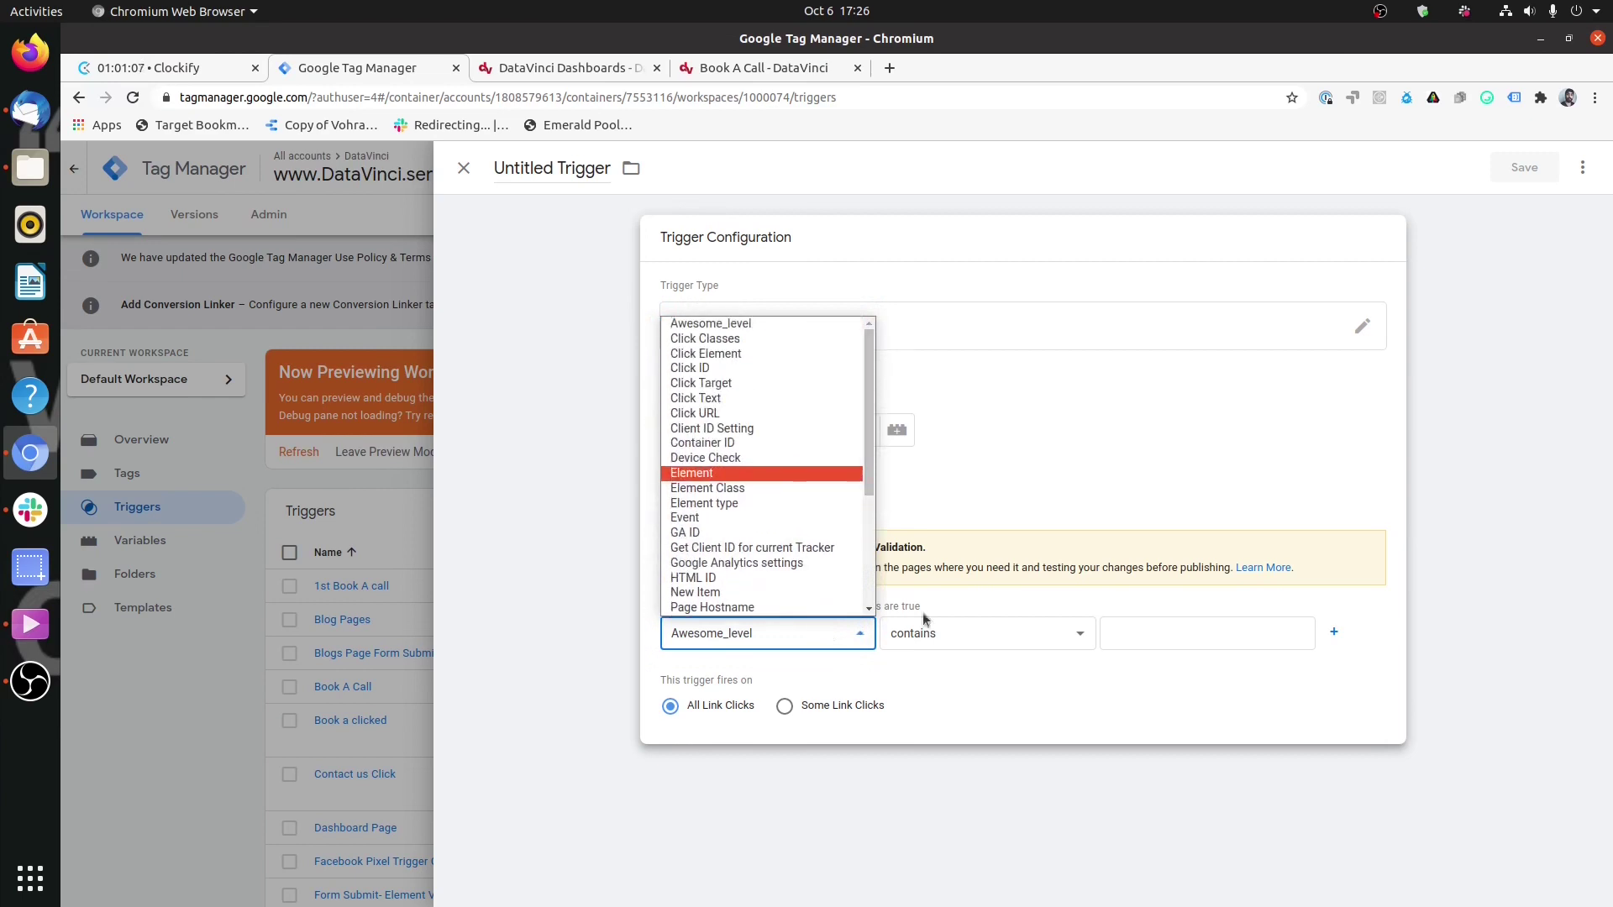
pyautogui.click(1040, 476)
pyautogui.click(788, 637)
pyautogui.scroll(-2, 799, 512)
pyautogui.scroll(2, 807, 521)
pyautogui.scroll(-4, 813, 536)
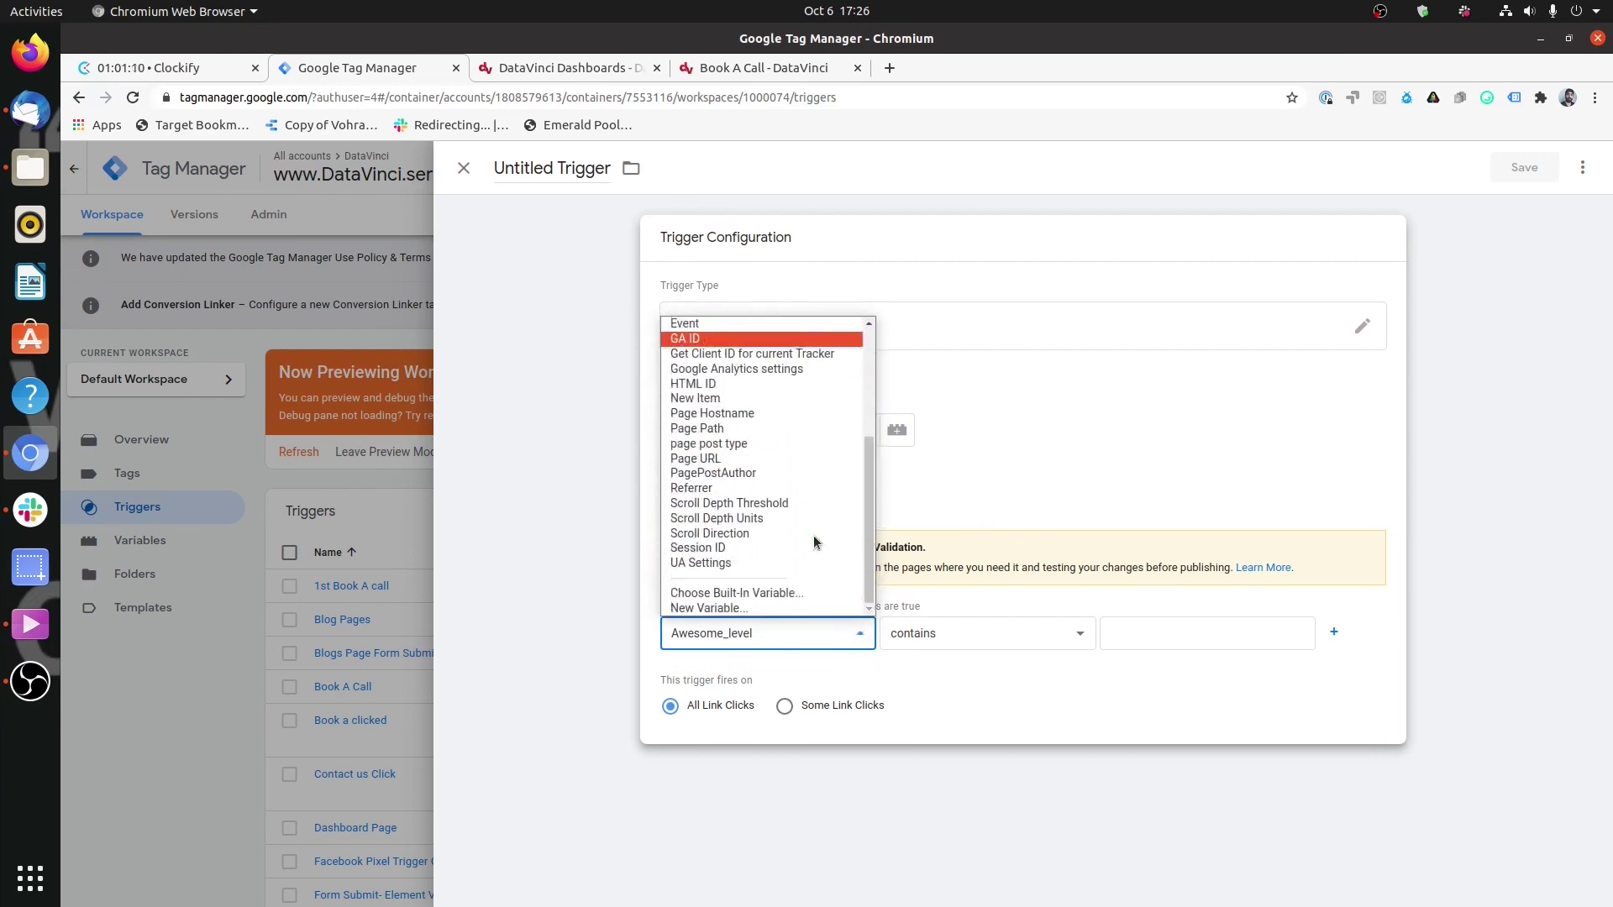
pyautogui.click(970, 470)
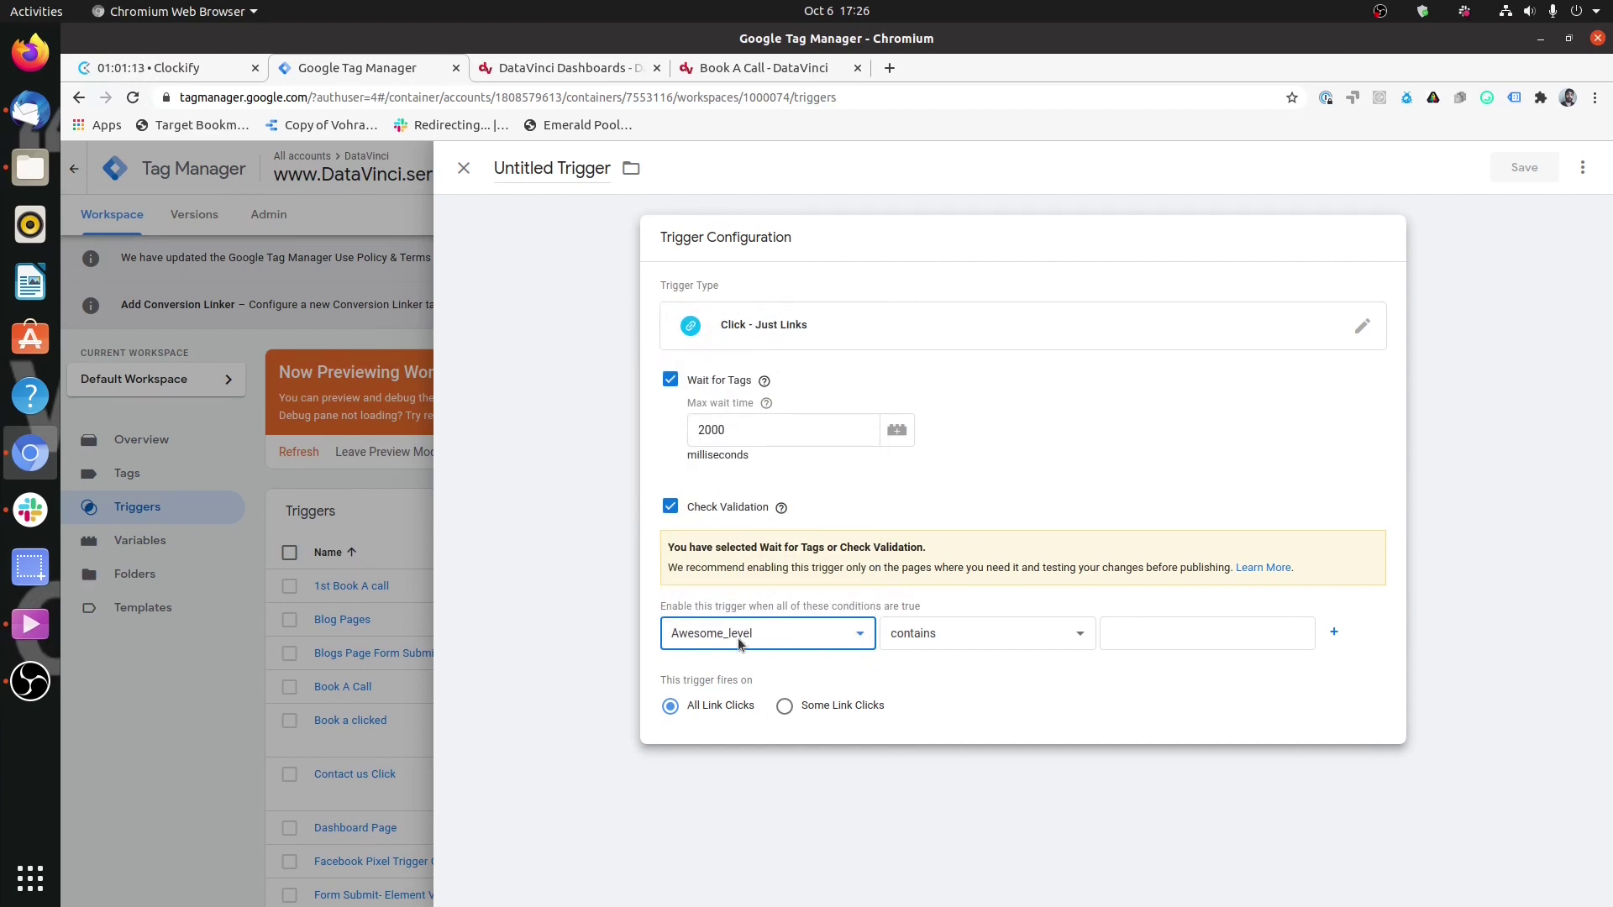
# Step: Try Some Link Clicks and return to All Link Clicks, and switch Check Validation off and back on
pyautogui.click(785, 706)
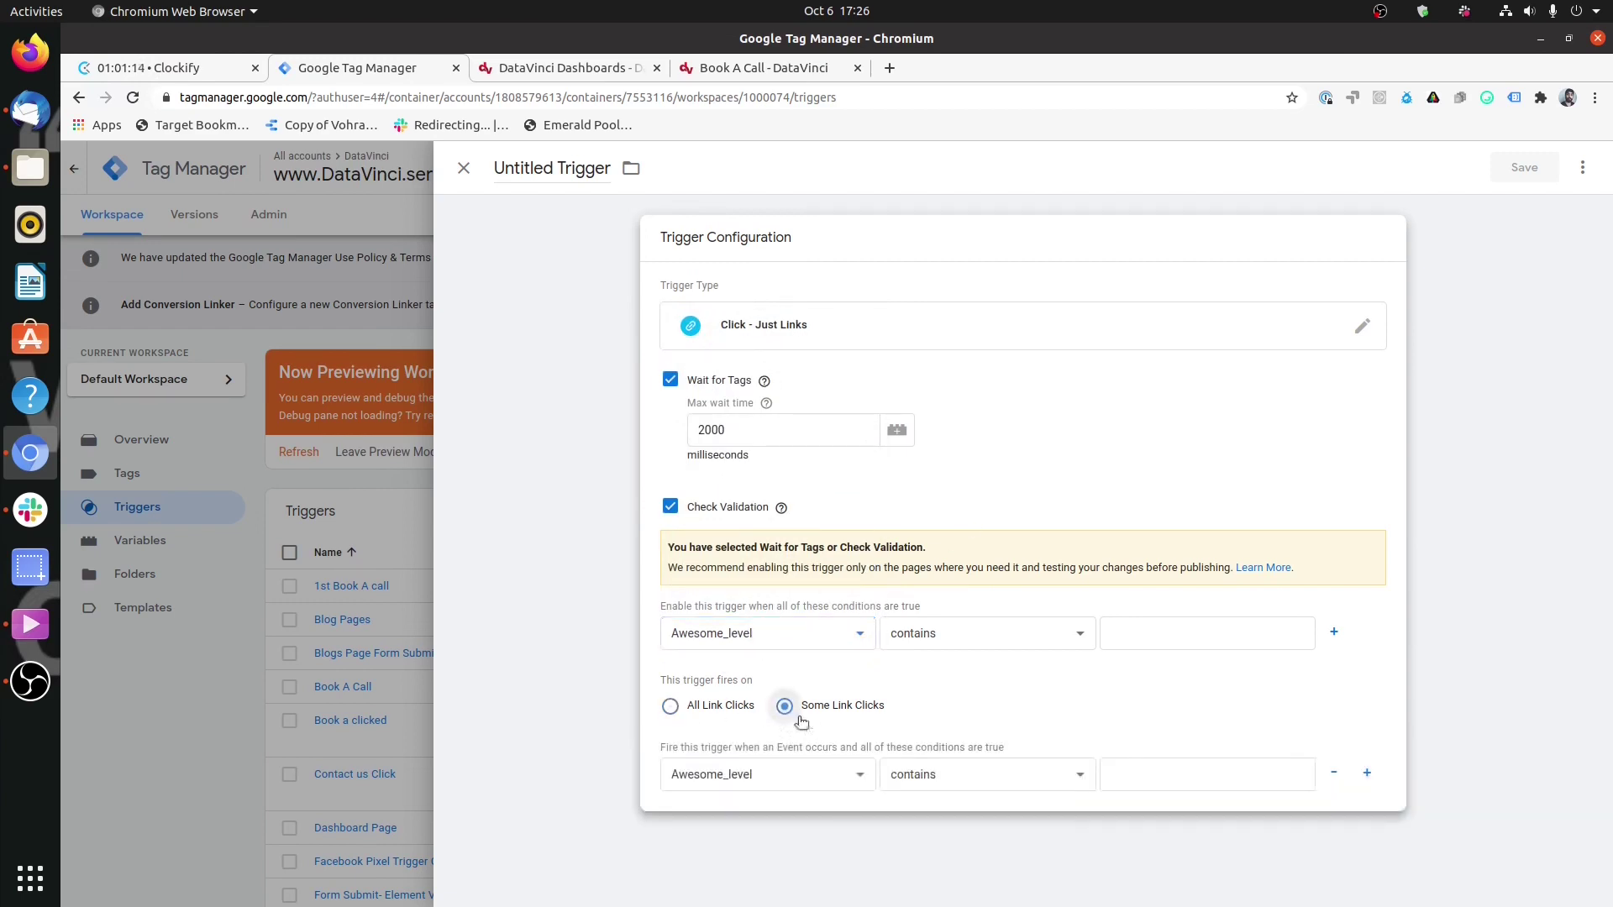
pyautogui.click(670, 706)
pyautogui.click(670, 510)
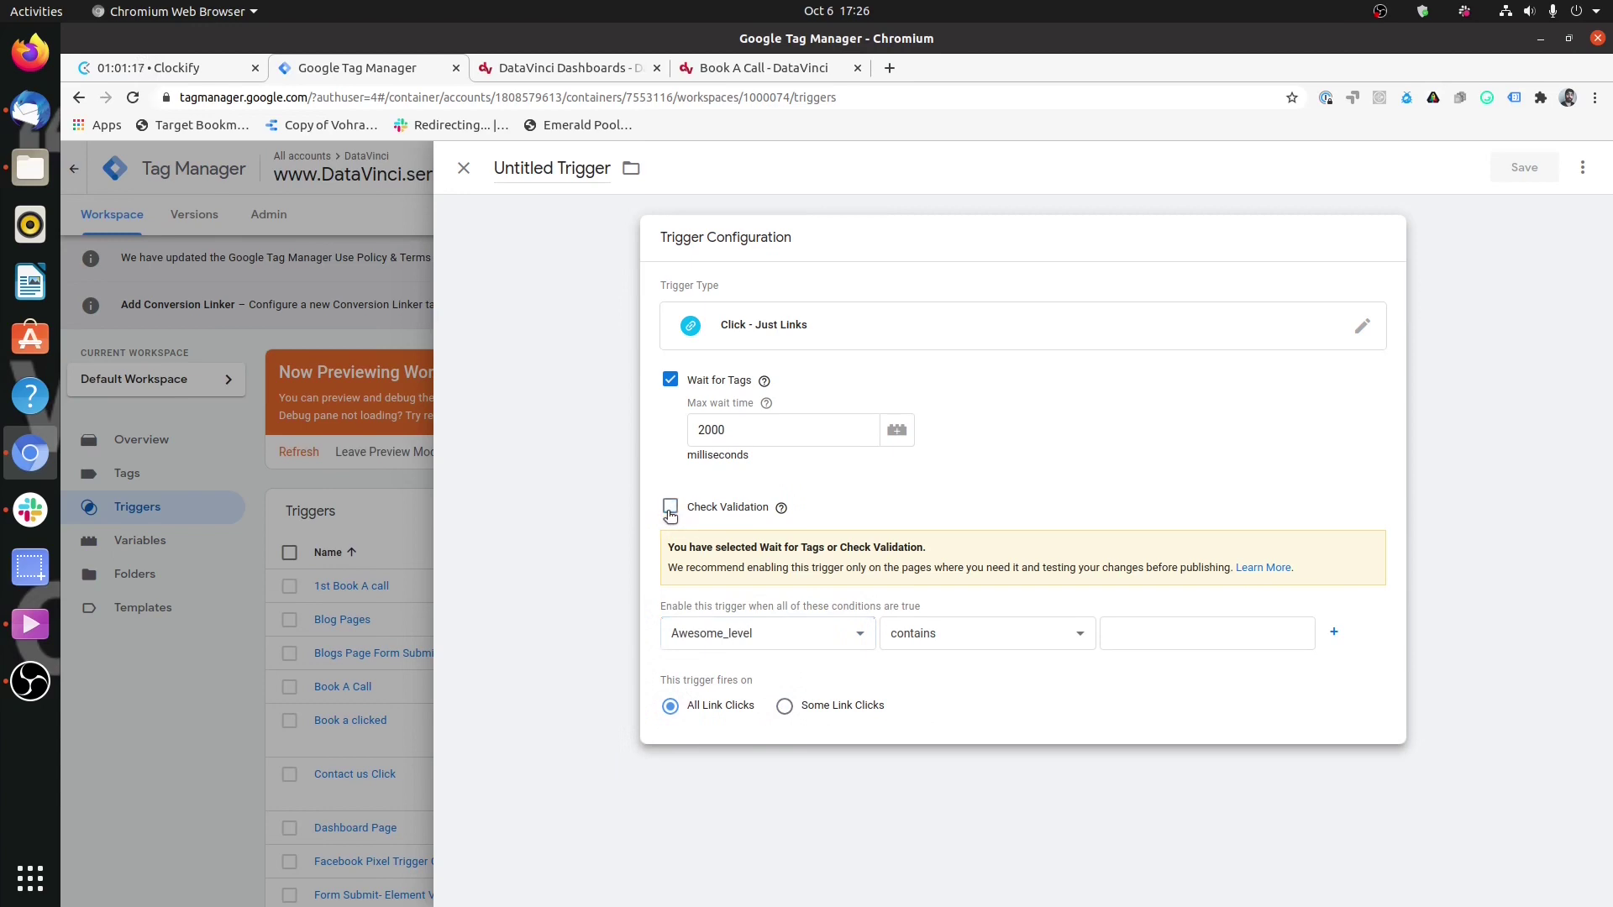
pyautogui.click(670, 509)
# Step: Look through the DataVinci Dashboards page and examine its Schedule a Call links
pyautogui.click(603, 74)
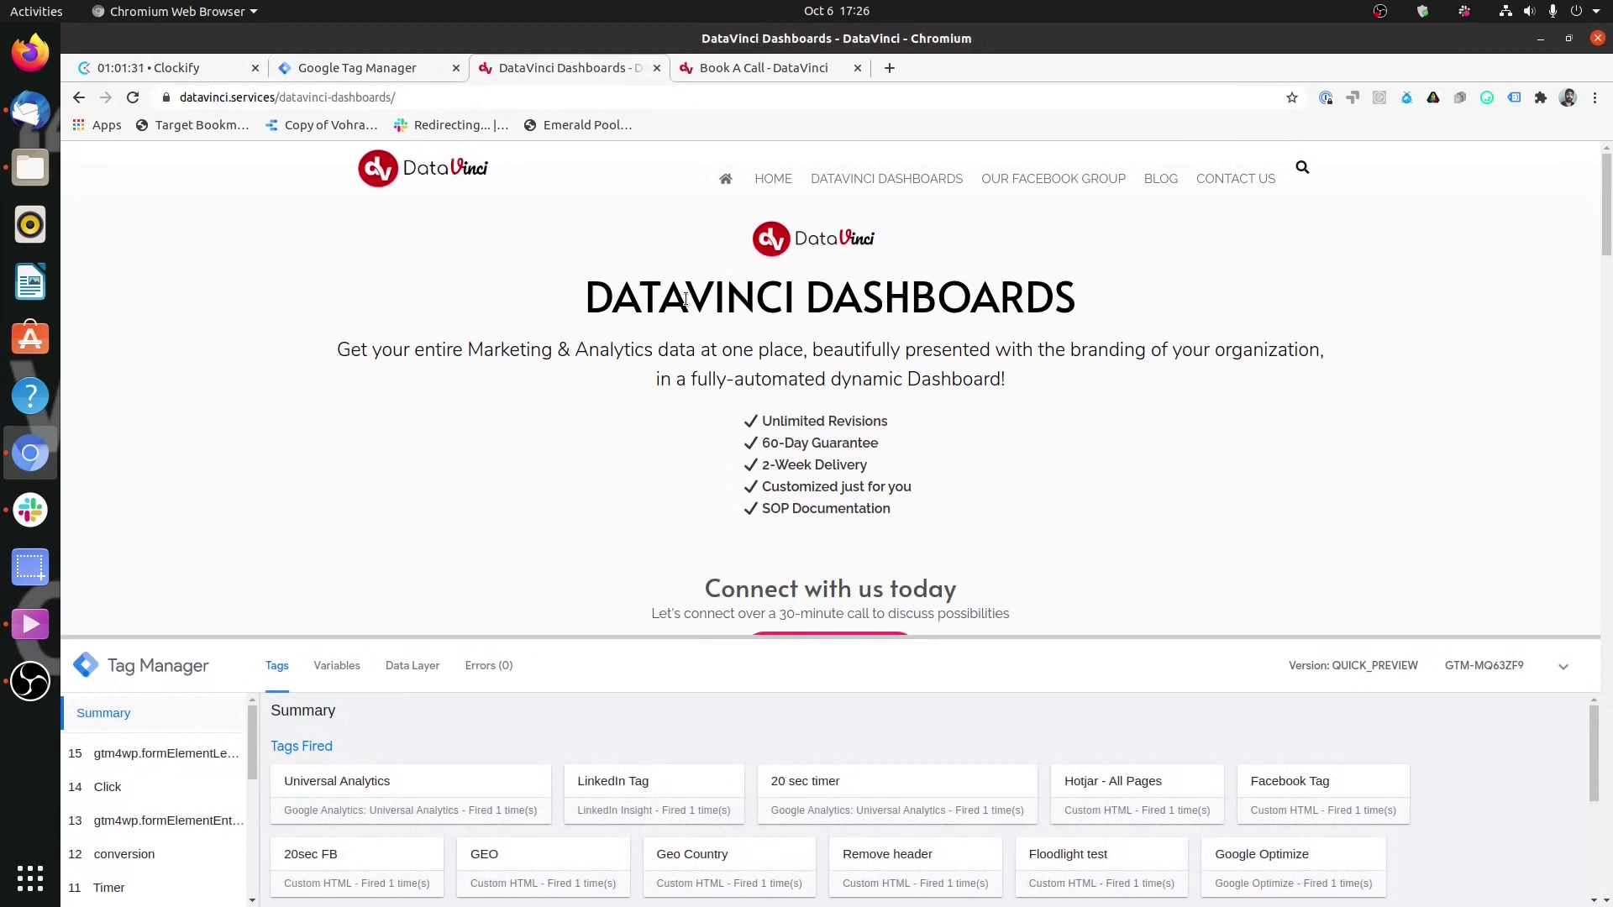
pyautogui.scroll(-2, 685, 300)
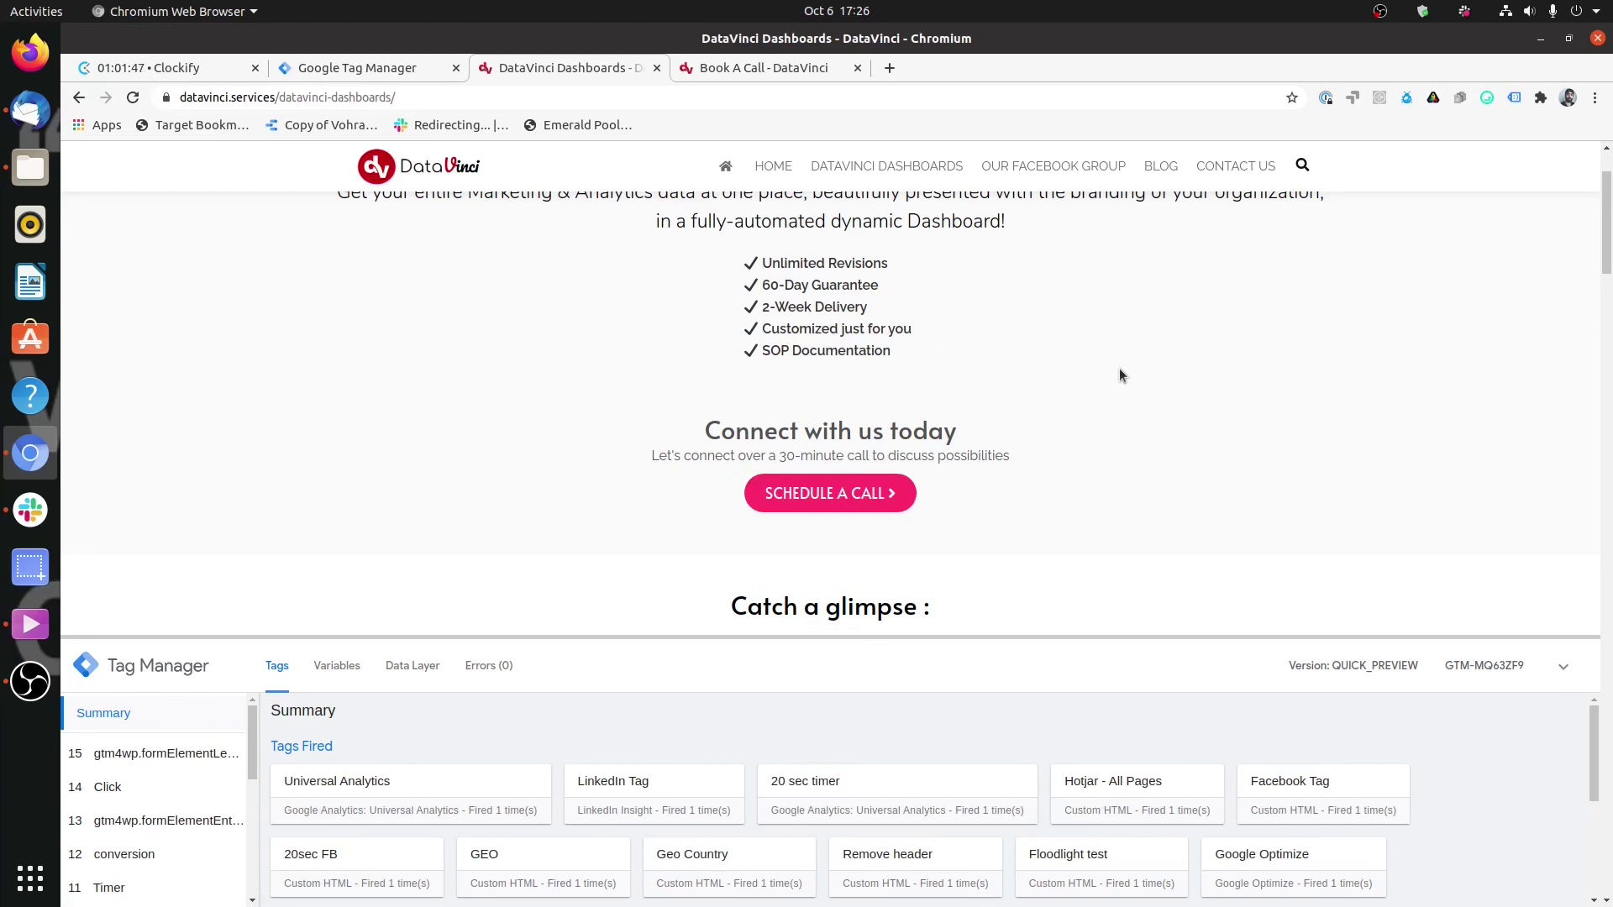
pyautogui.scroll(-20, 1168, 475)
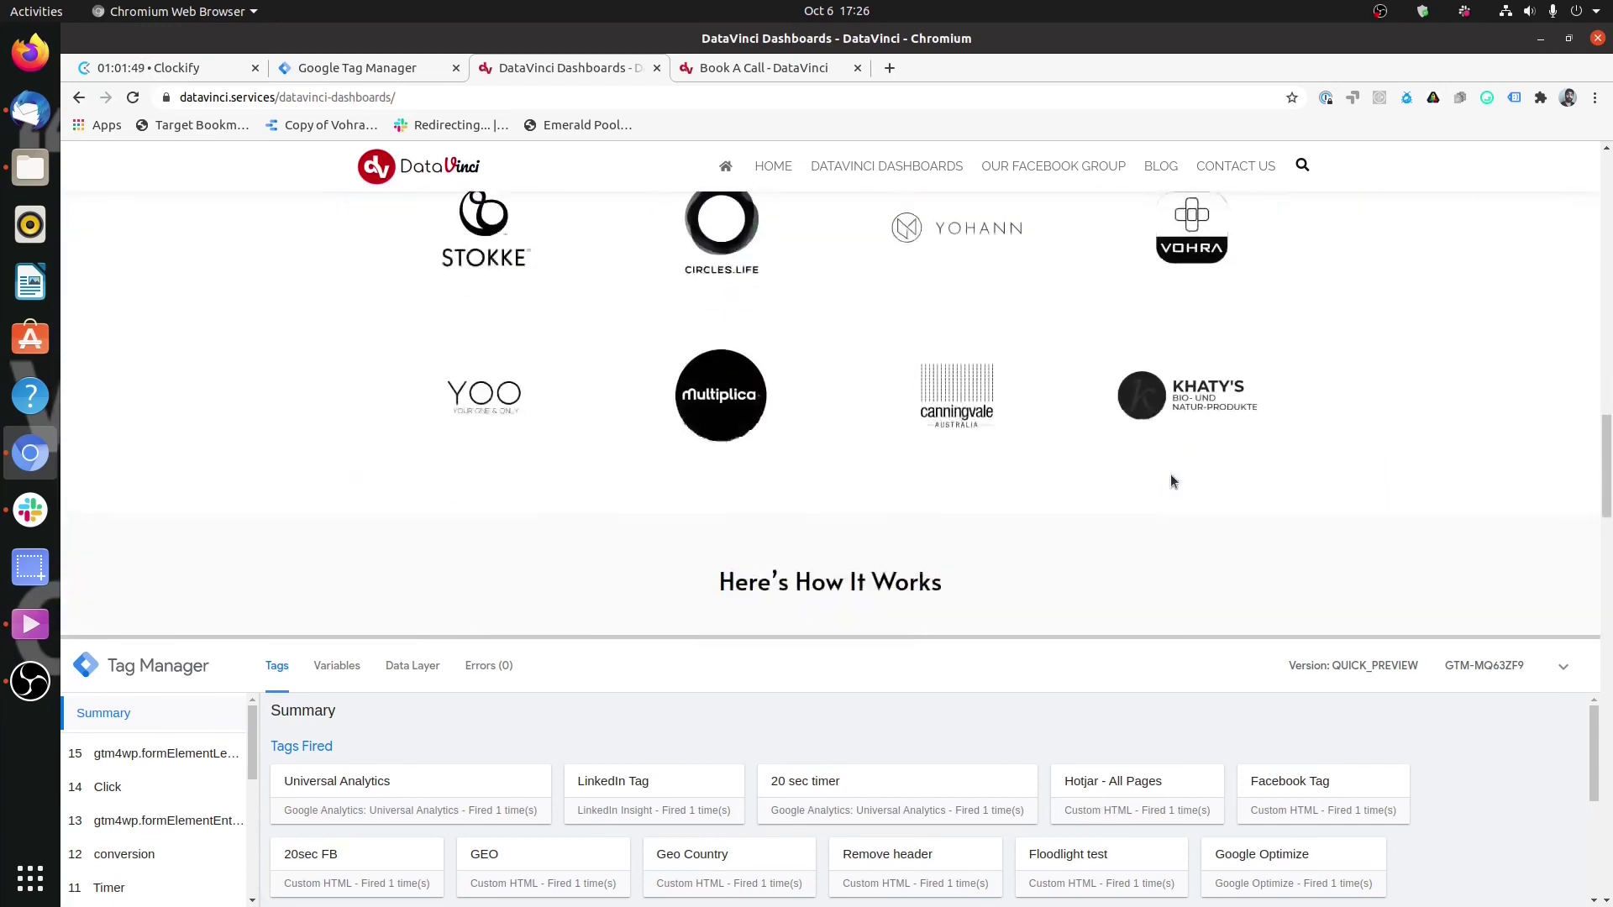
pyautogui.scroll(15, 1174, 480)
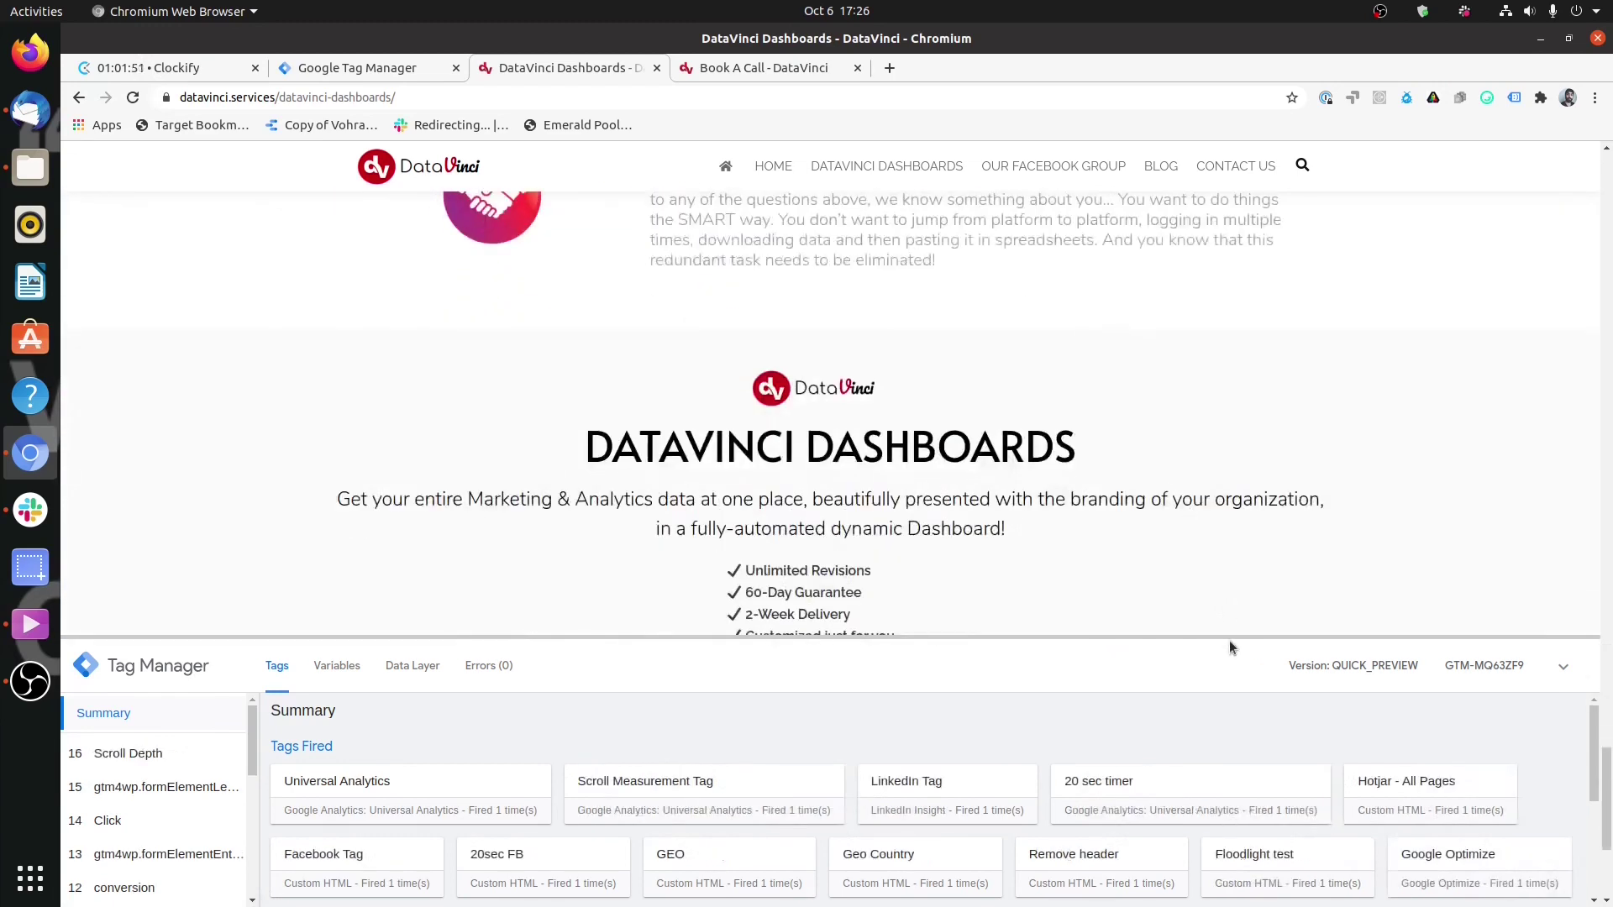
pyautogui.scroll(-15, 1193, 600)
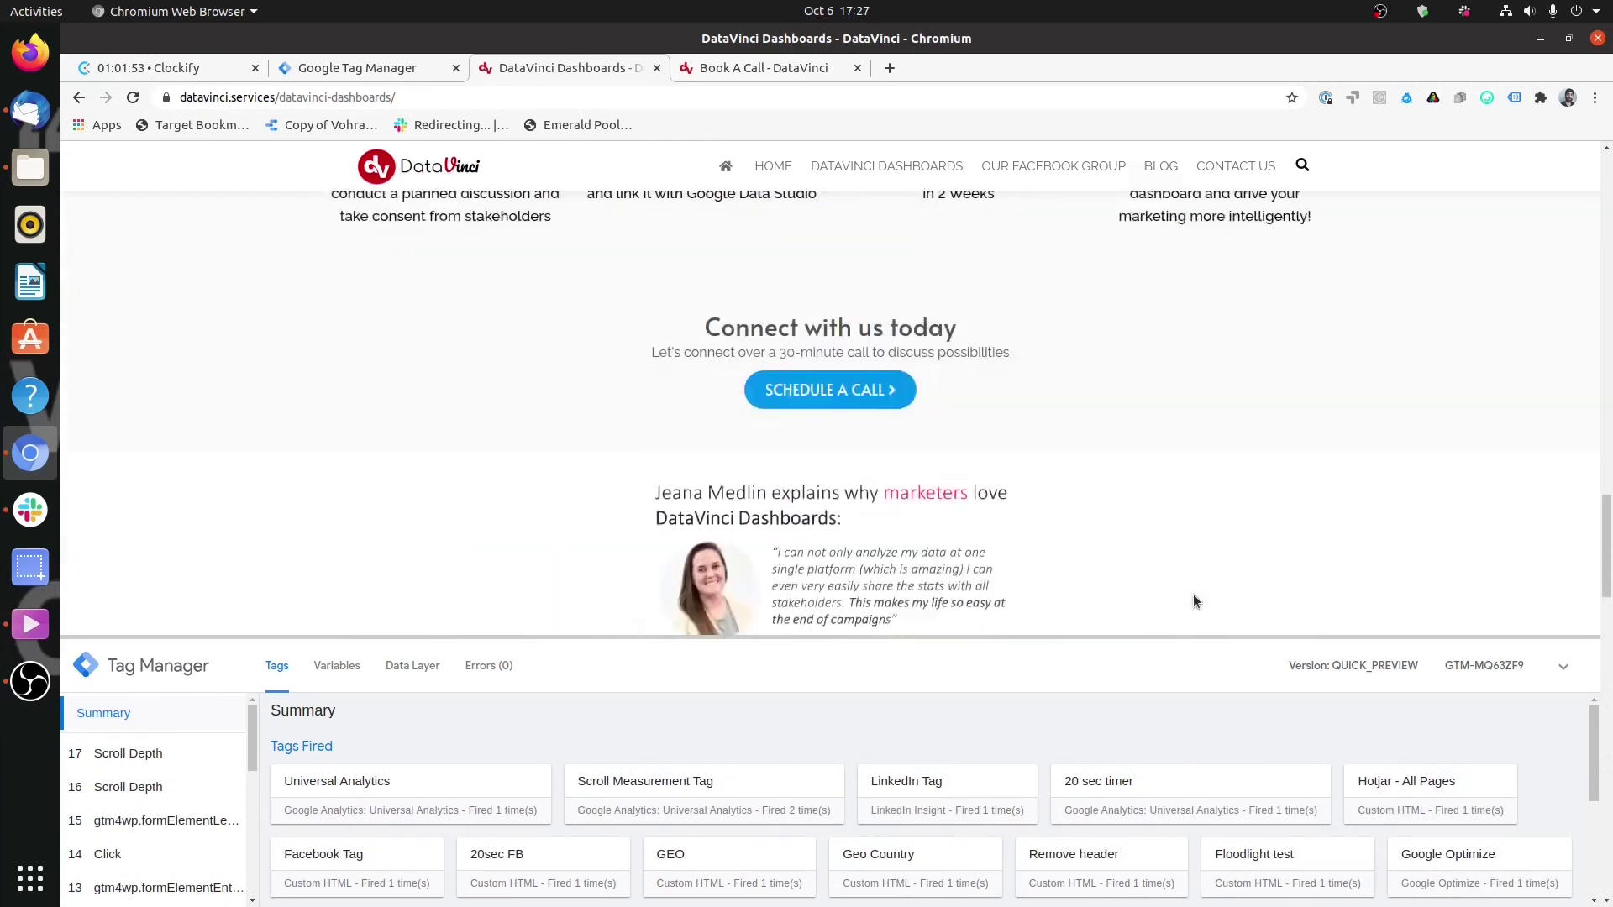
pyautogui.scroll(20, 1194, 601)
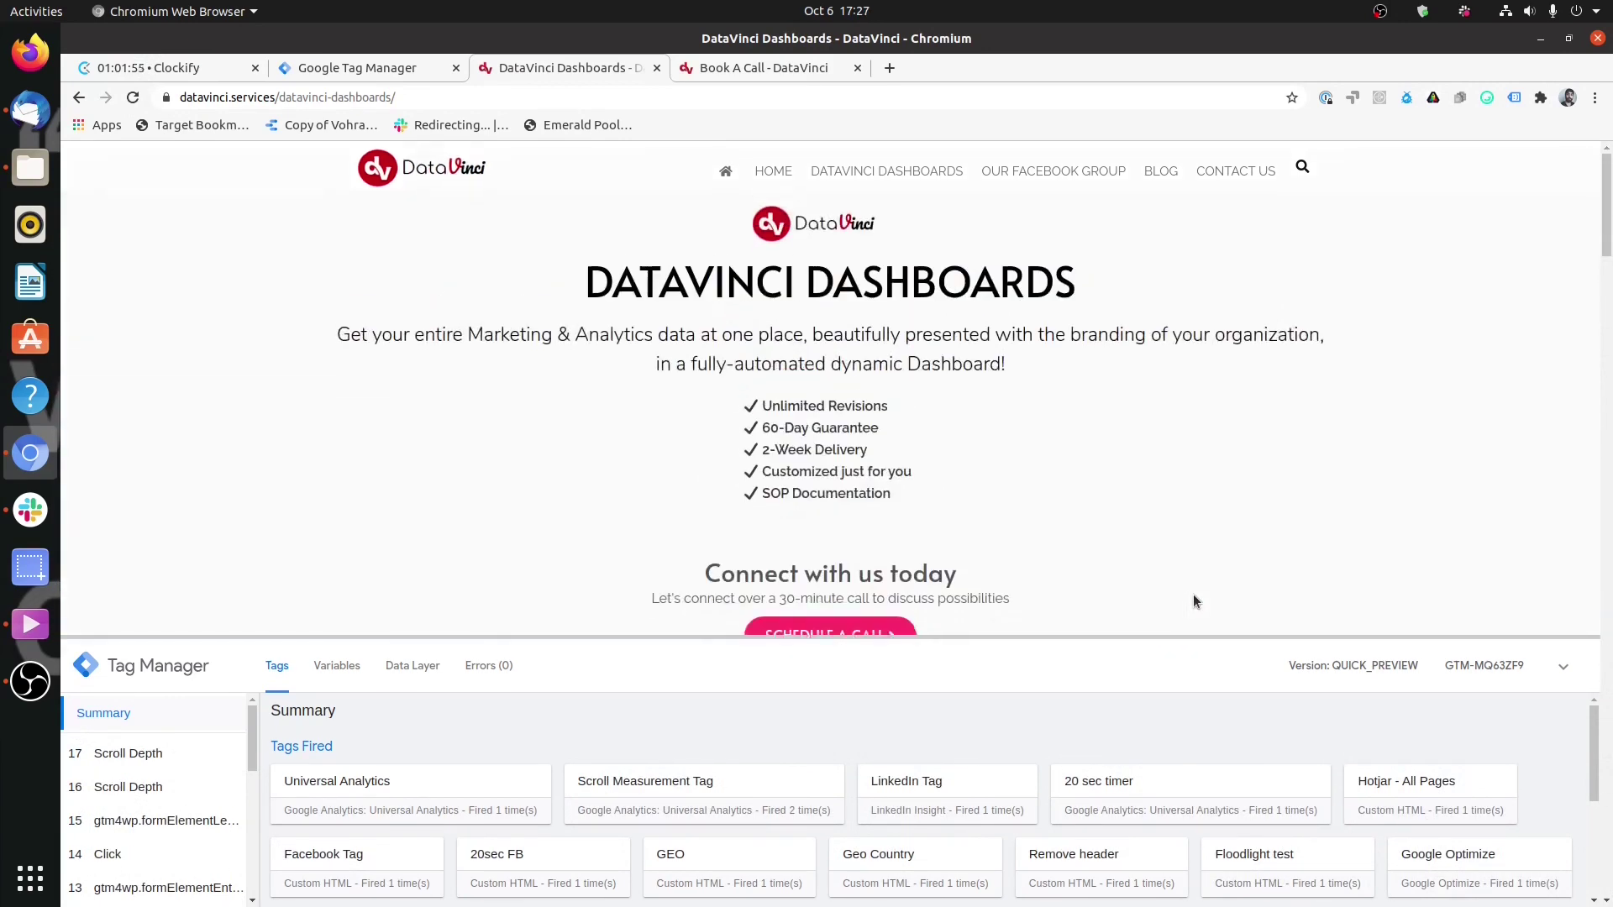
pyautogui.scroll(-5, 1193, 601)
pyautogui.scroll(5, 1193, 601)
pyautogui.scroll(-5, 953, 372)
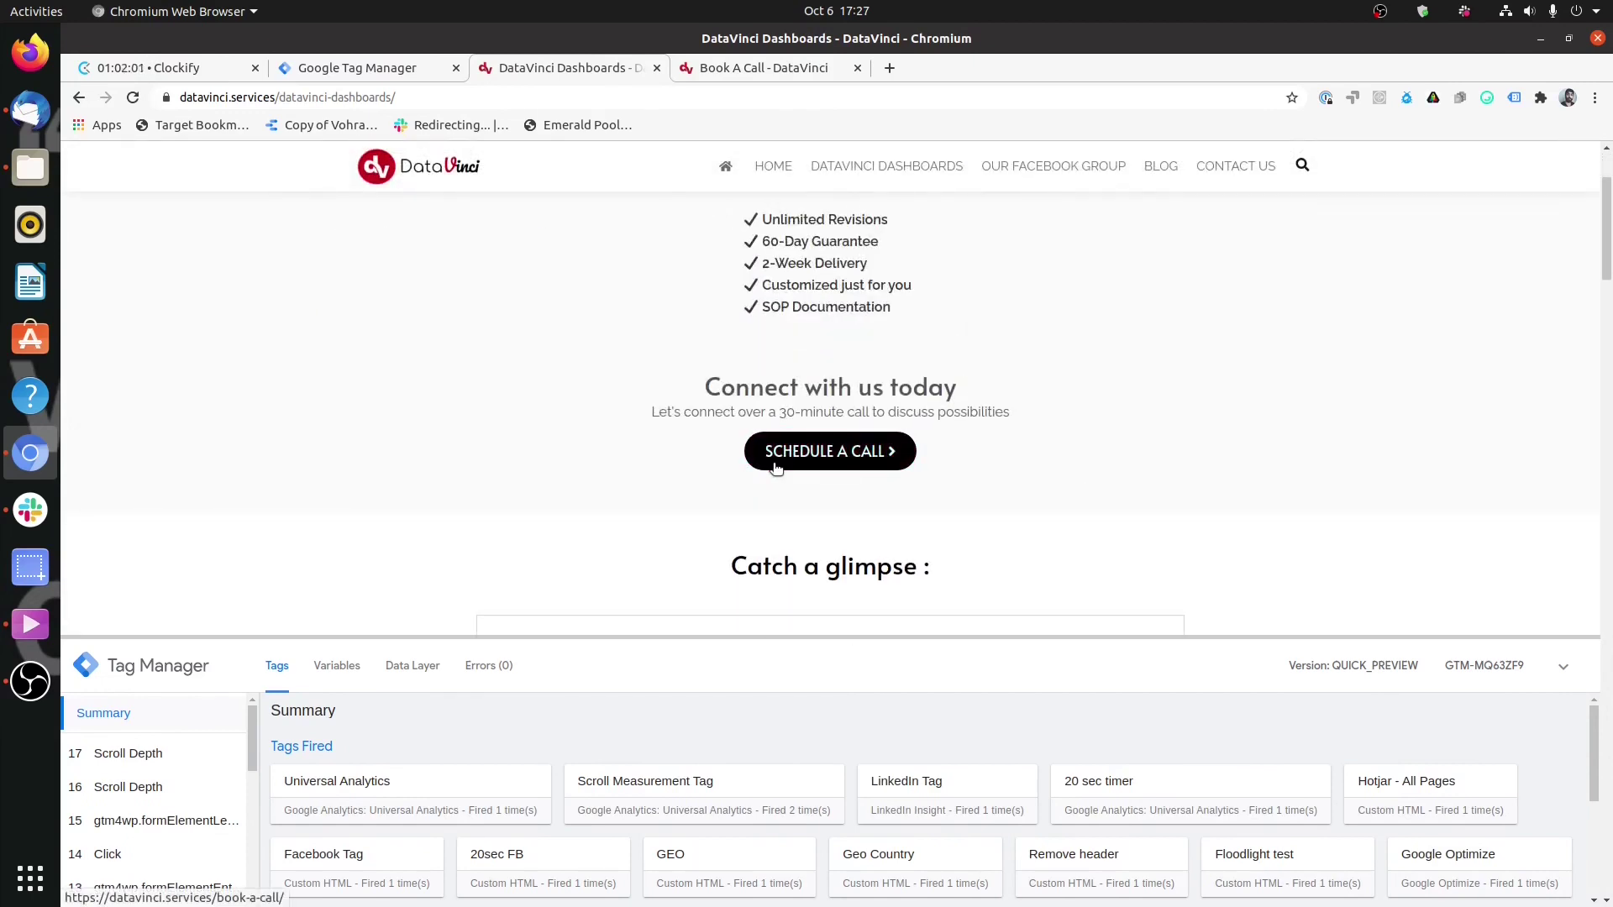
# Step: Look over the Schedule a Call section of the DataVinci Dashboards page and collapse the Tag Manager debug pane
pyautogui.scroll(2, 1050, 491)
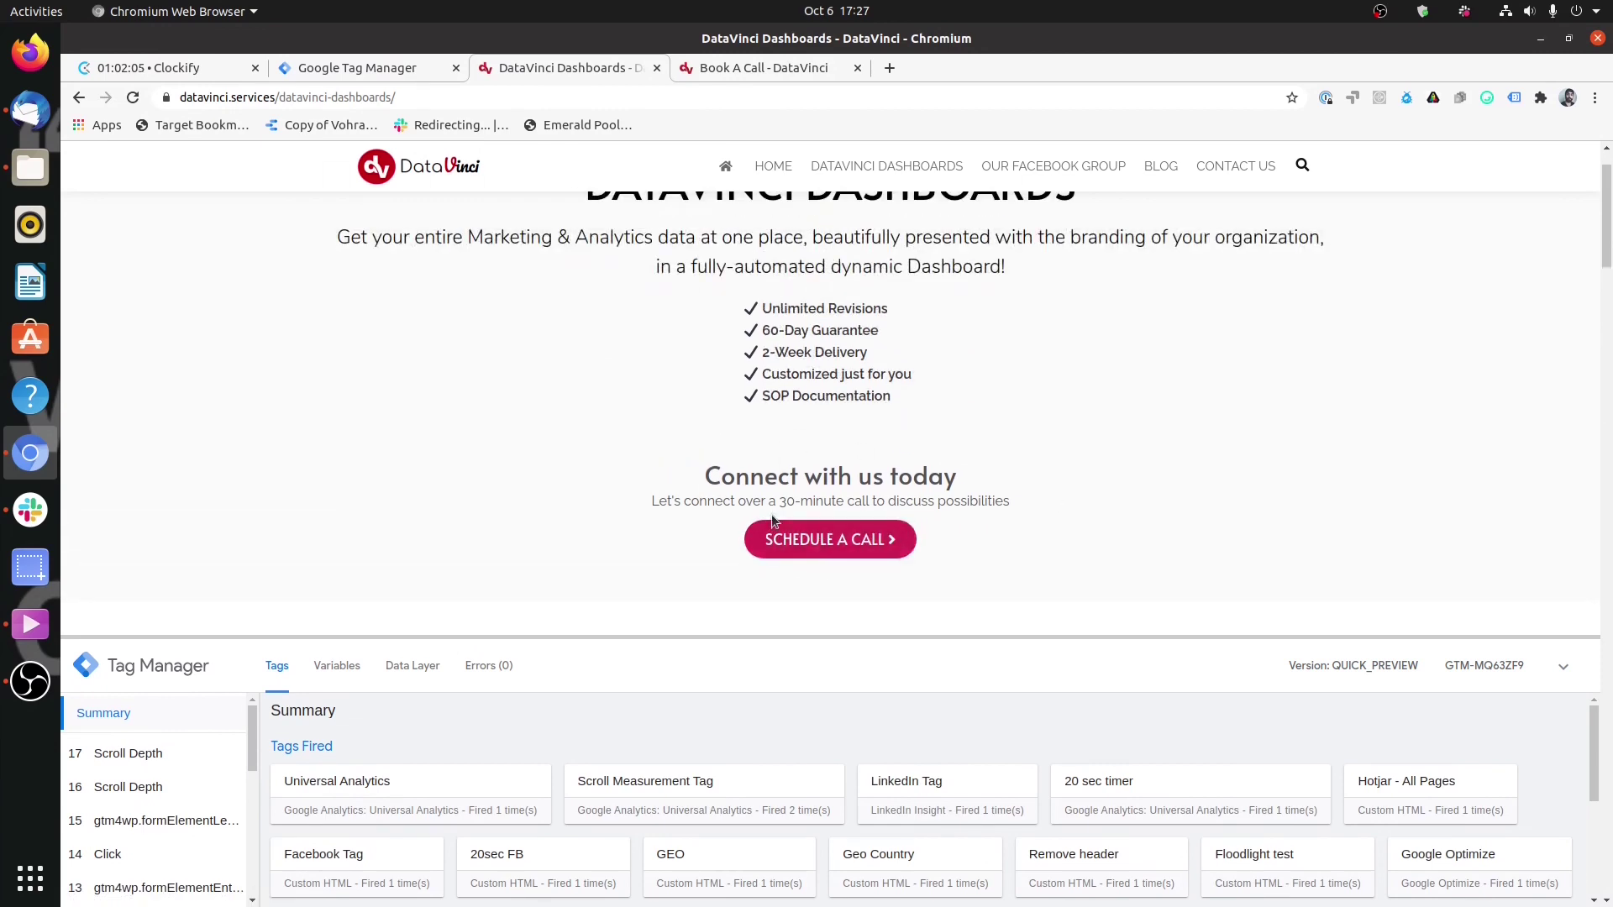
pyautogui.scroll(2, 924, 479)
pyautogui.scroll(-2, 1260, 504)
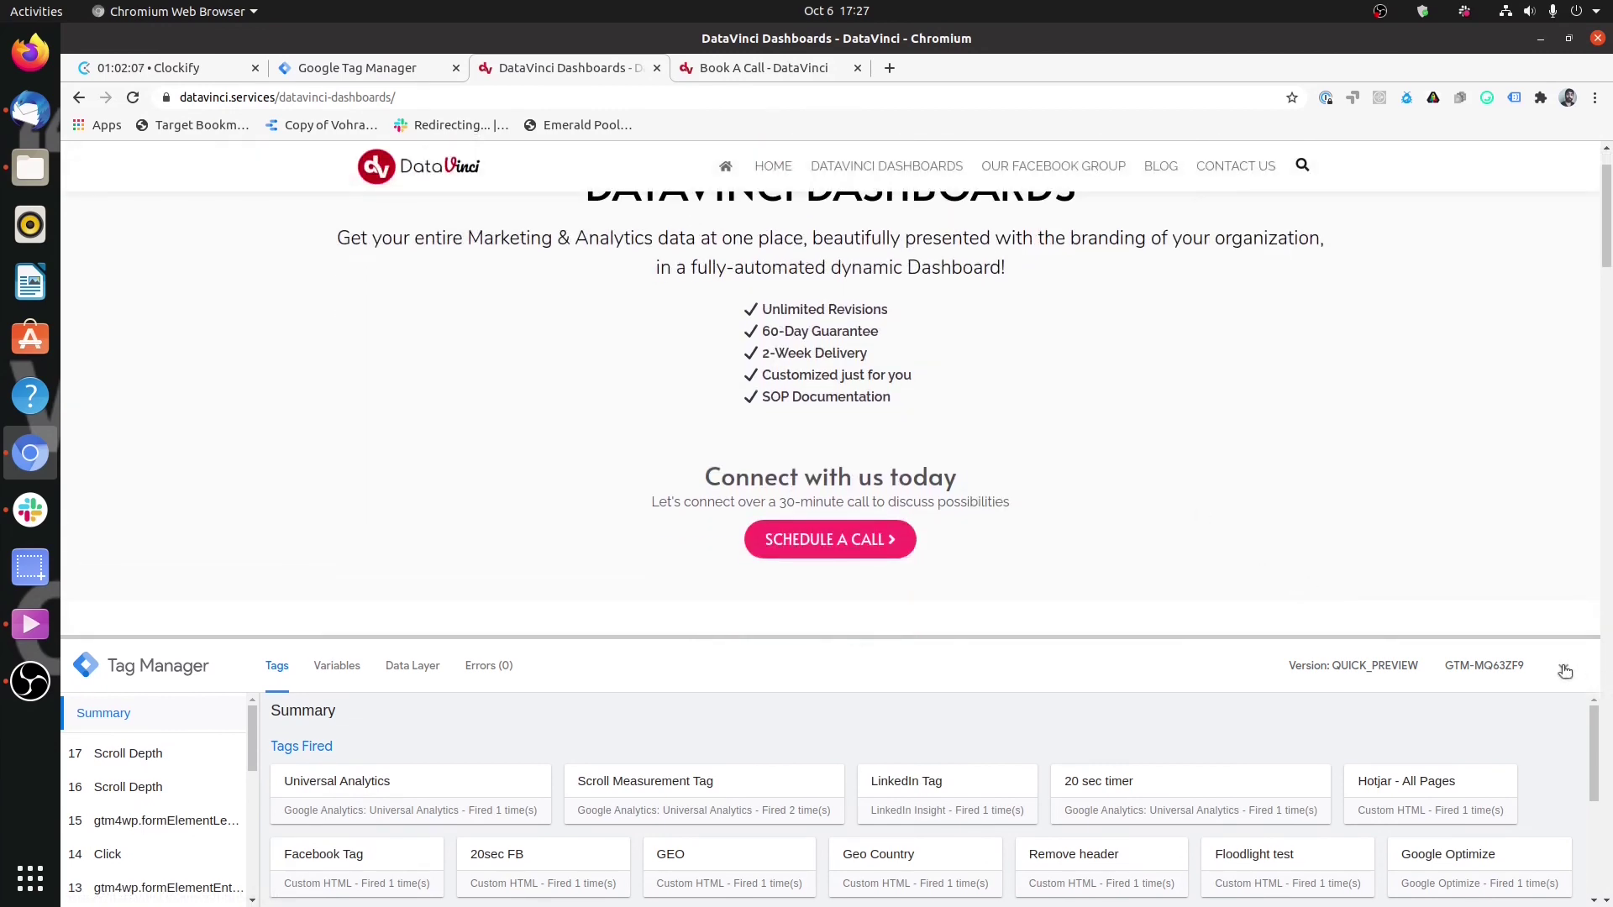
pyautogui.click(1567, 669)
pyautogui.scroll(2, 873, 643)
pyautogui.scroll(1, 875, 644)
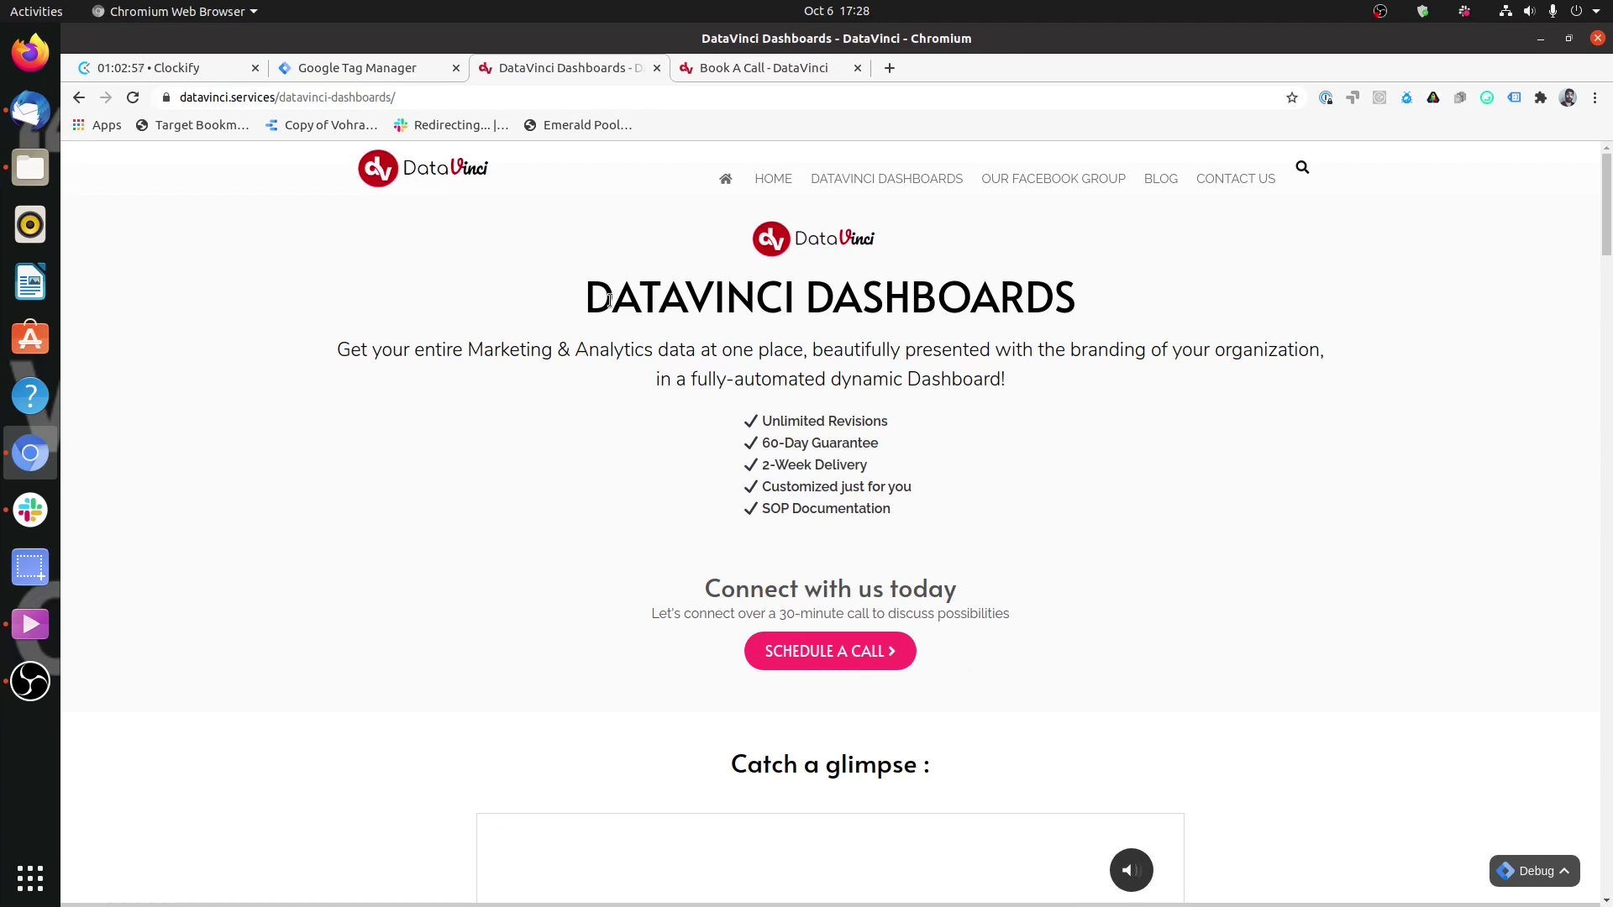
# Step: Disable Check Validation on the Just Links trigger, reviewing the DataVinci Dashboards page alongside the setting
pyautogui.click(377, 76)
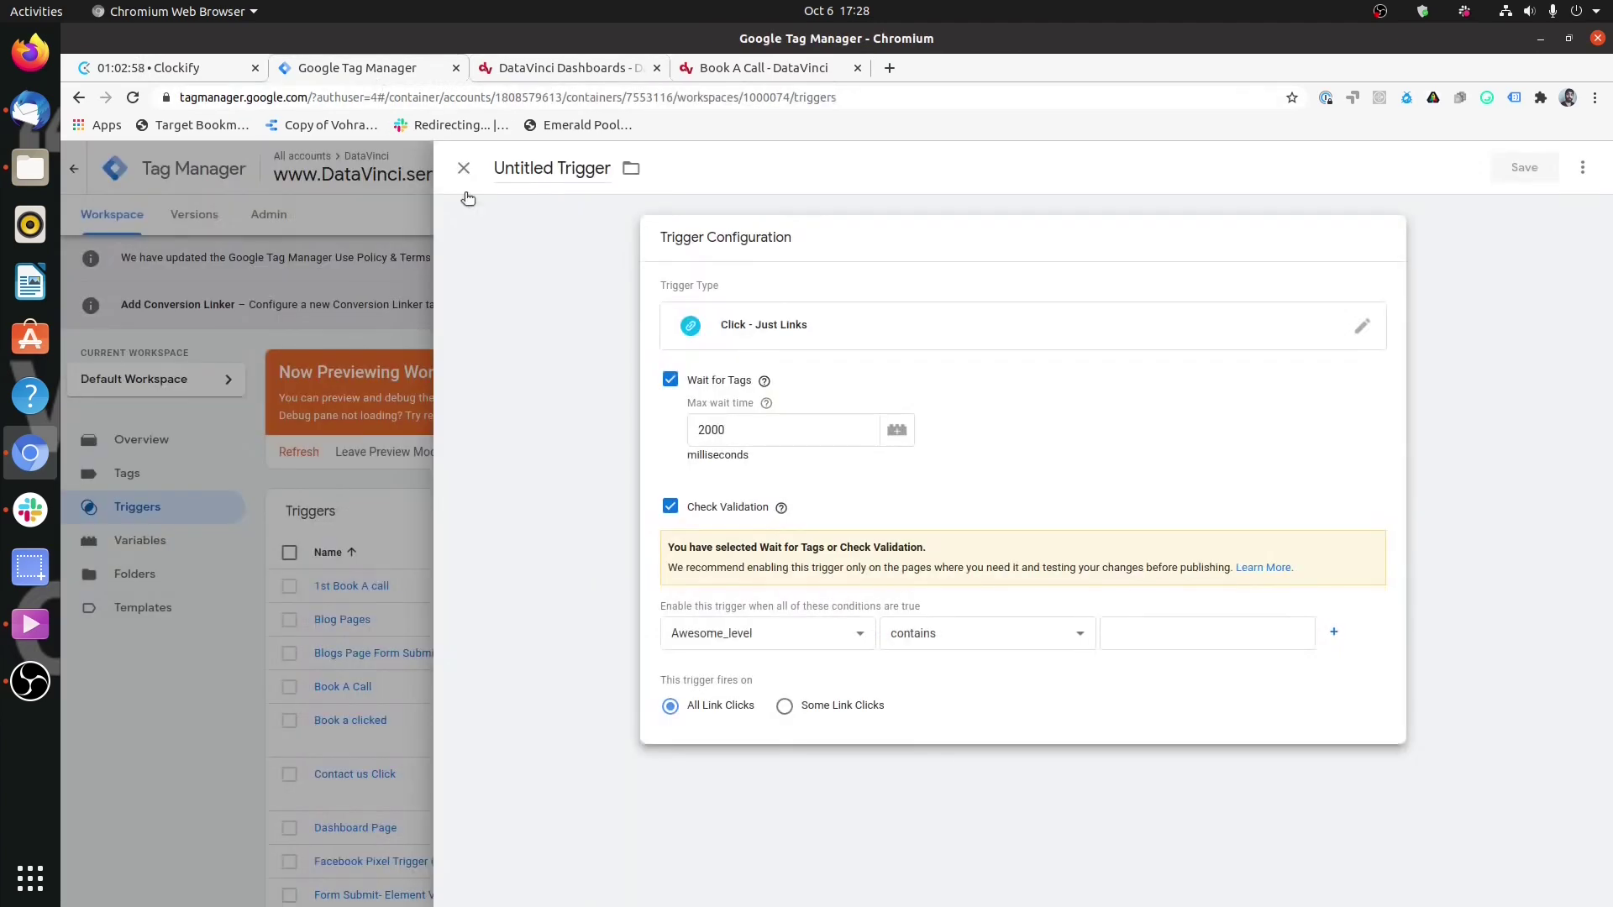
pyautogui.click(671, 506)
pyautogui.click(671, 508)
pyautogui.click(547, 74)
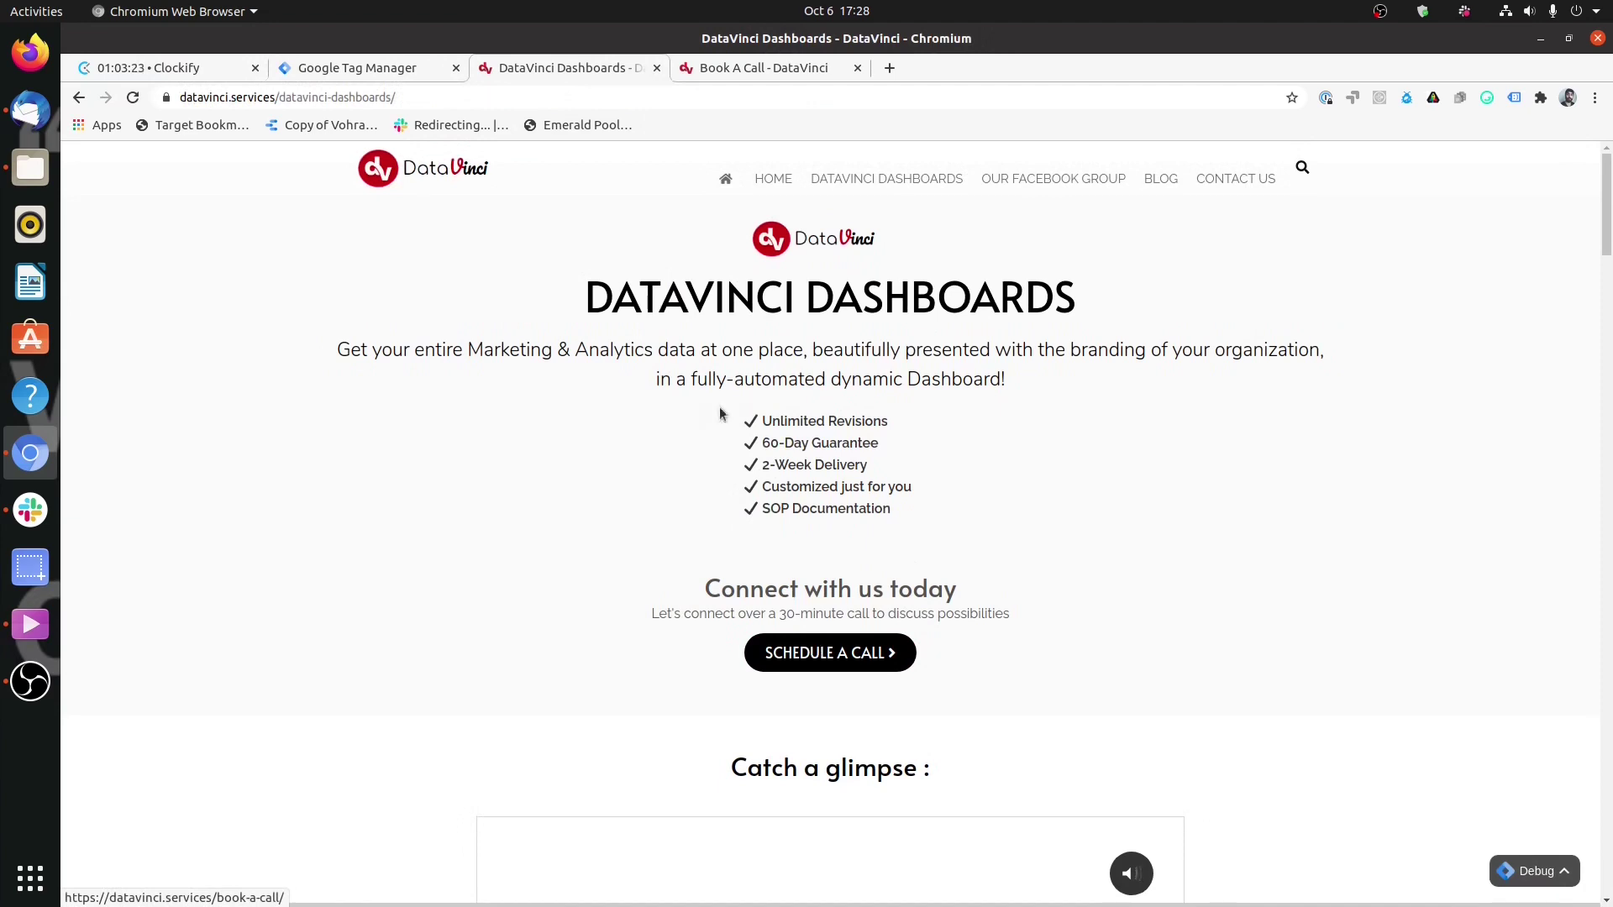
pyautogui.click(338, 71)
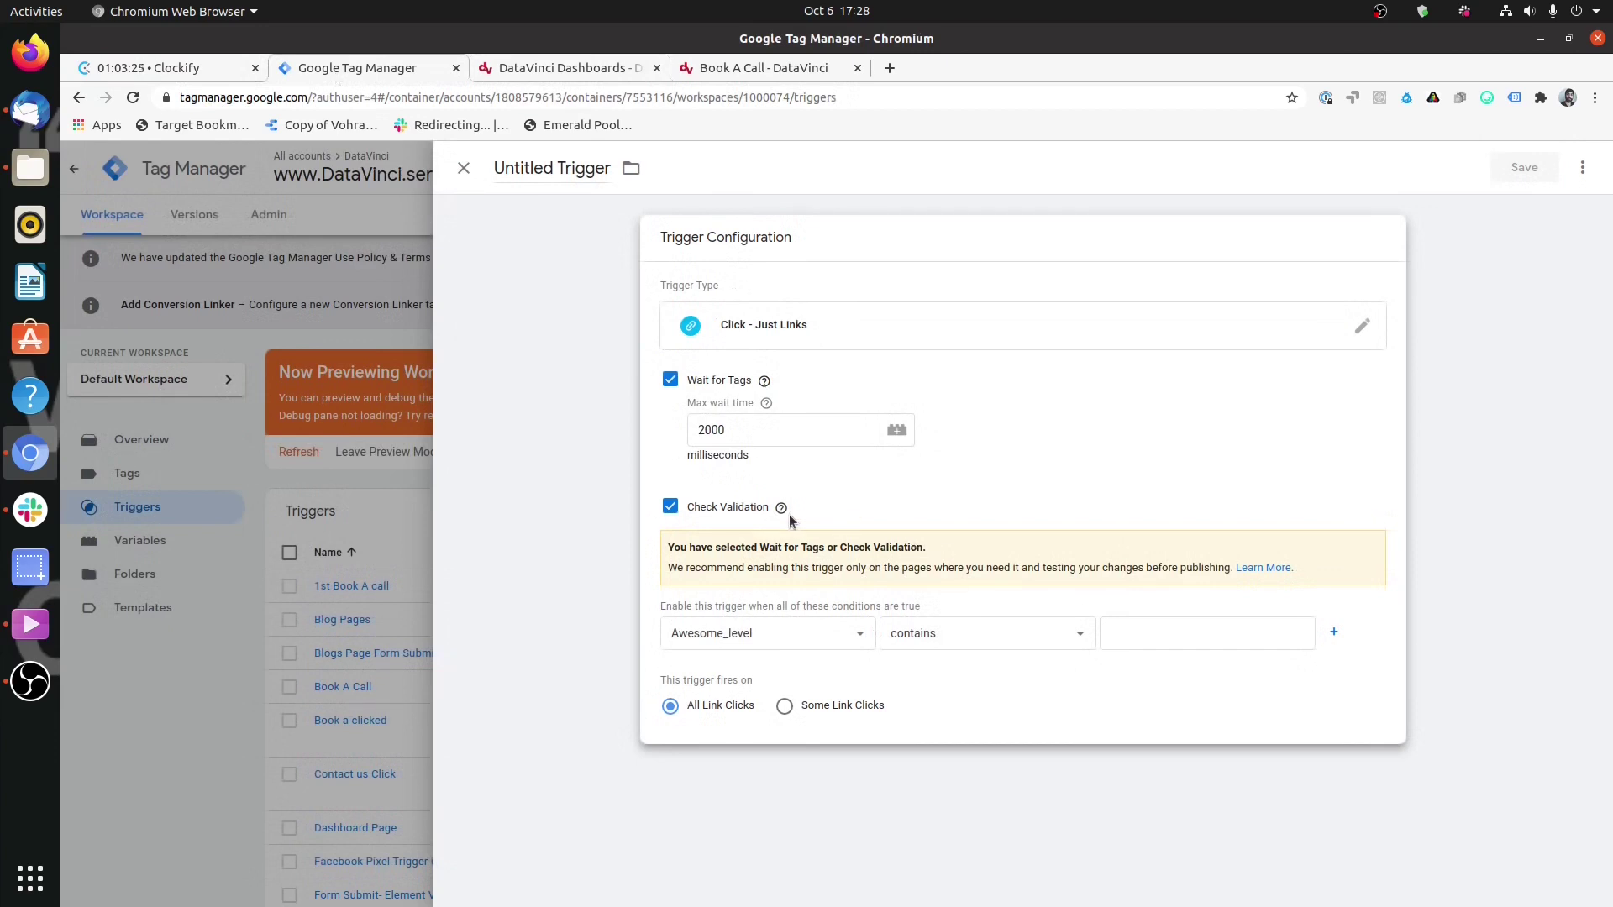
pyautogui.click(670, 506)
pyautogui.click(528, 74)
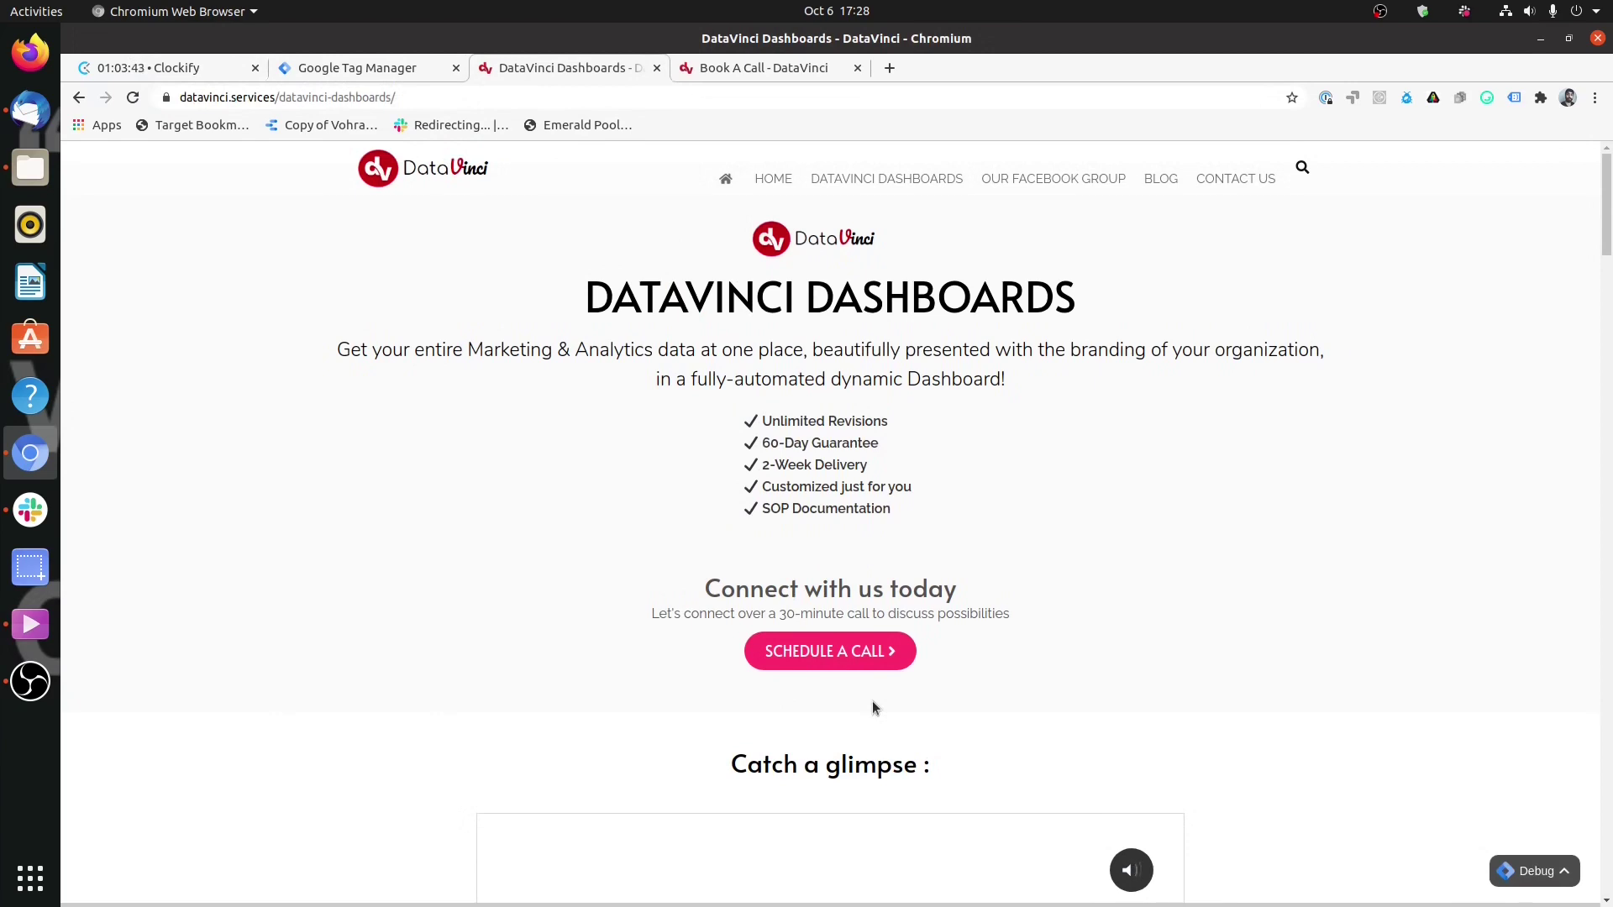
# Step: Look through the variables available for the trigger's enabling condition, leaving the selection as it is
pyautogui.click(368, 78)
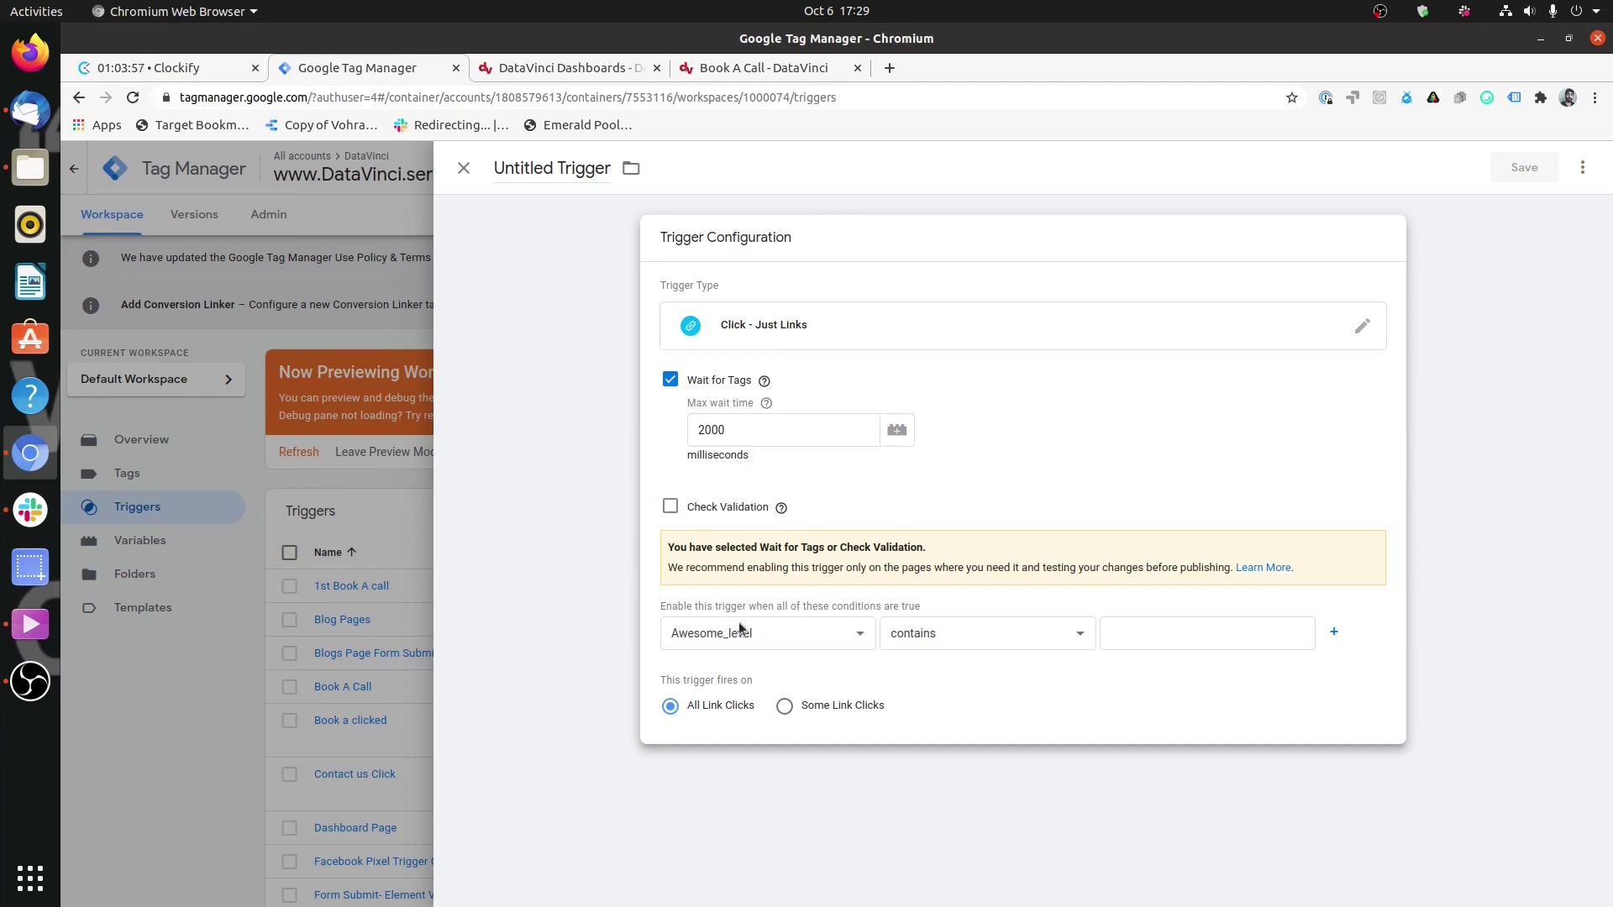
pyautogui.click(783, 626)
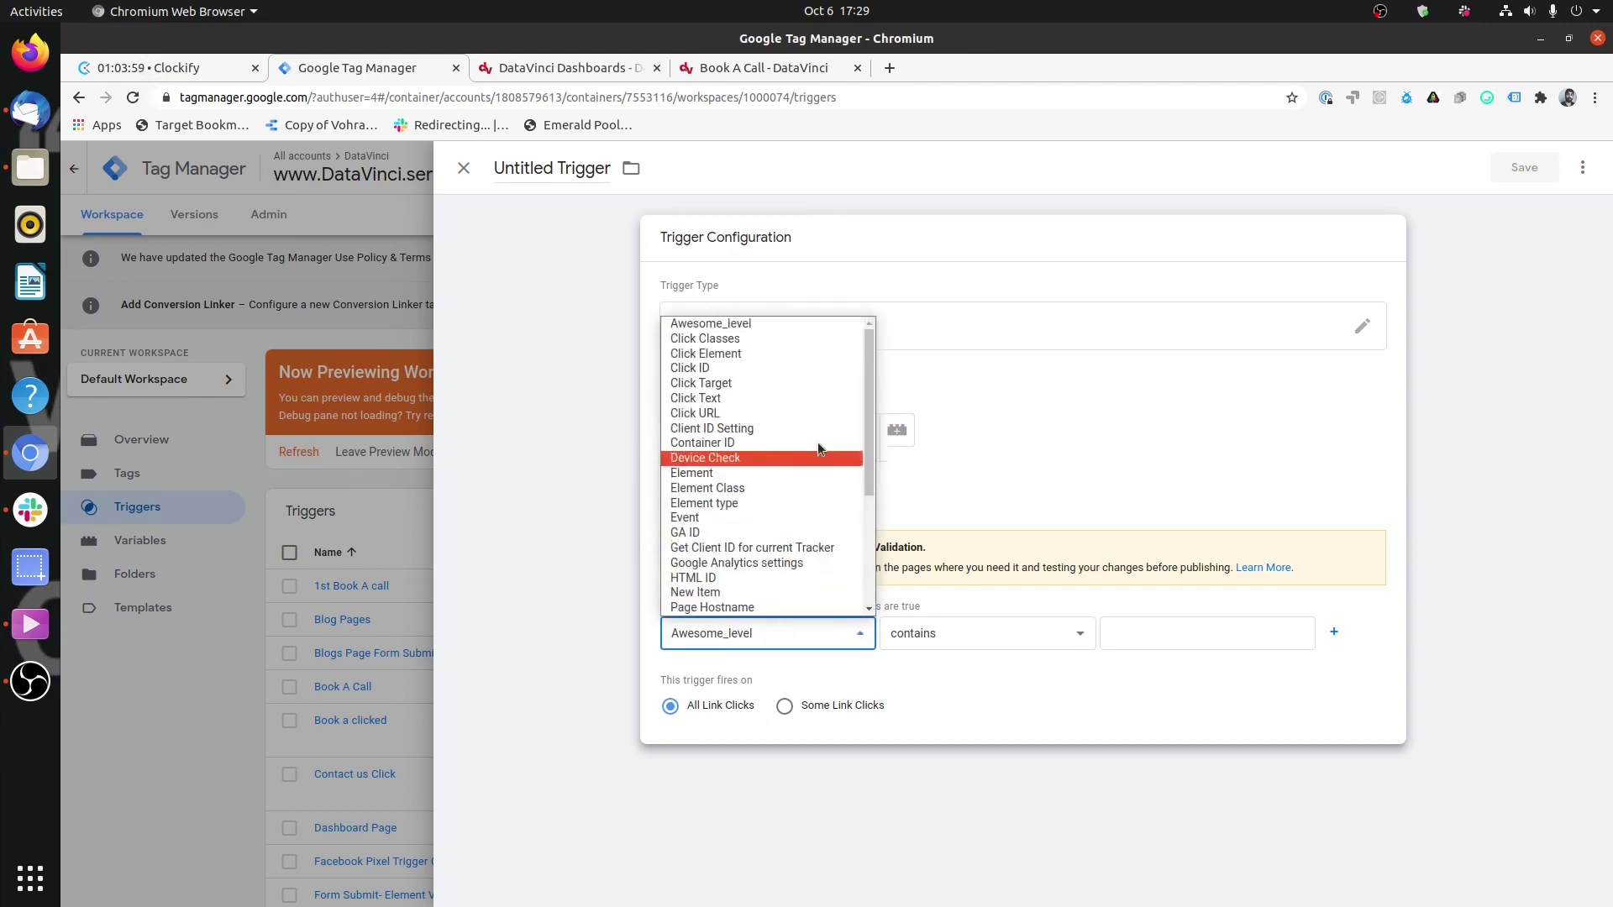
pyautogui.scroll(-3, 872, 526)
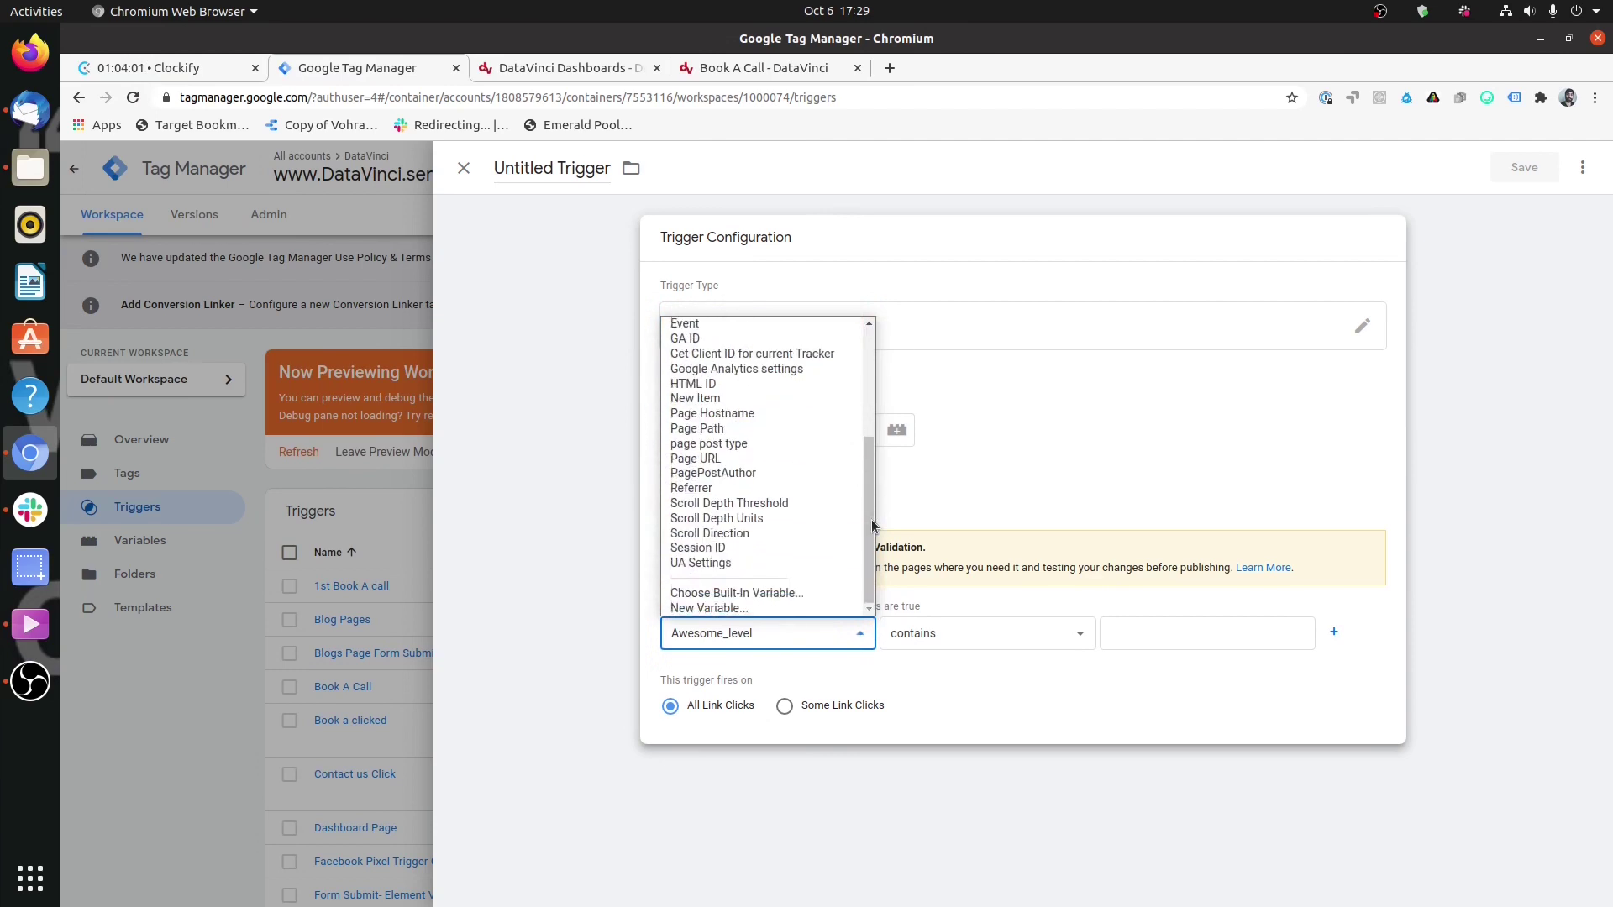
pyautogui.scroll(3, 872, 527)
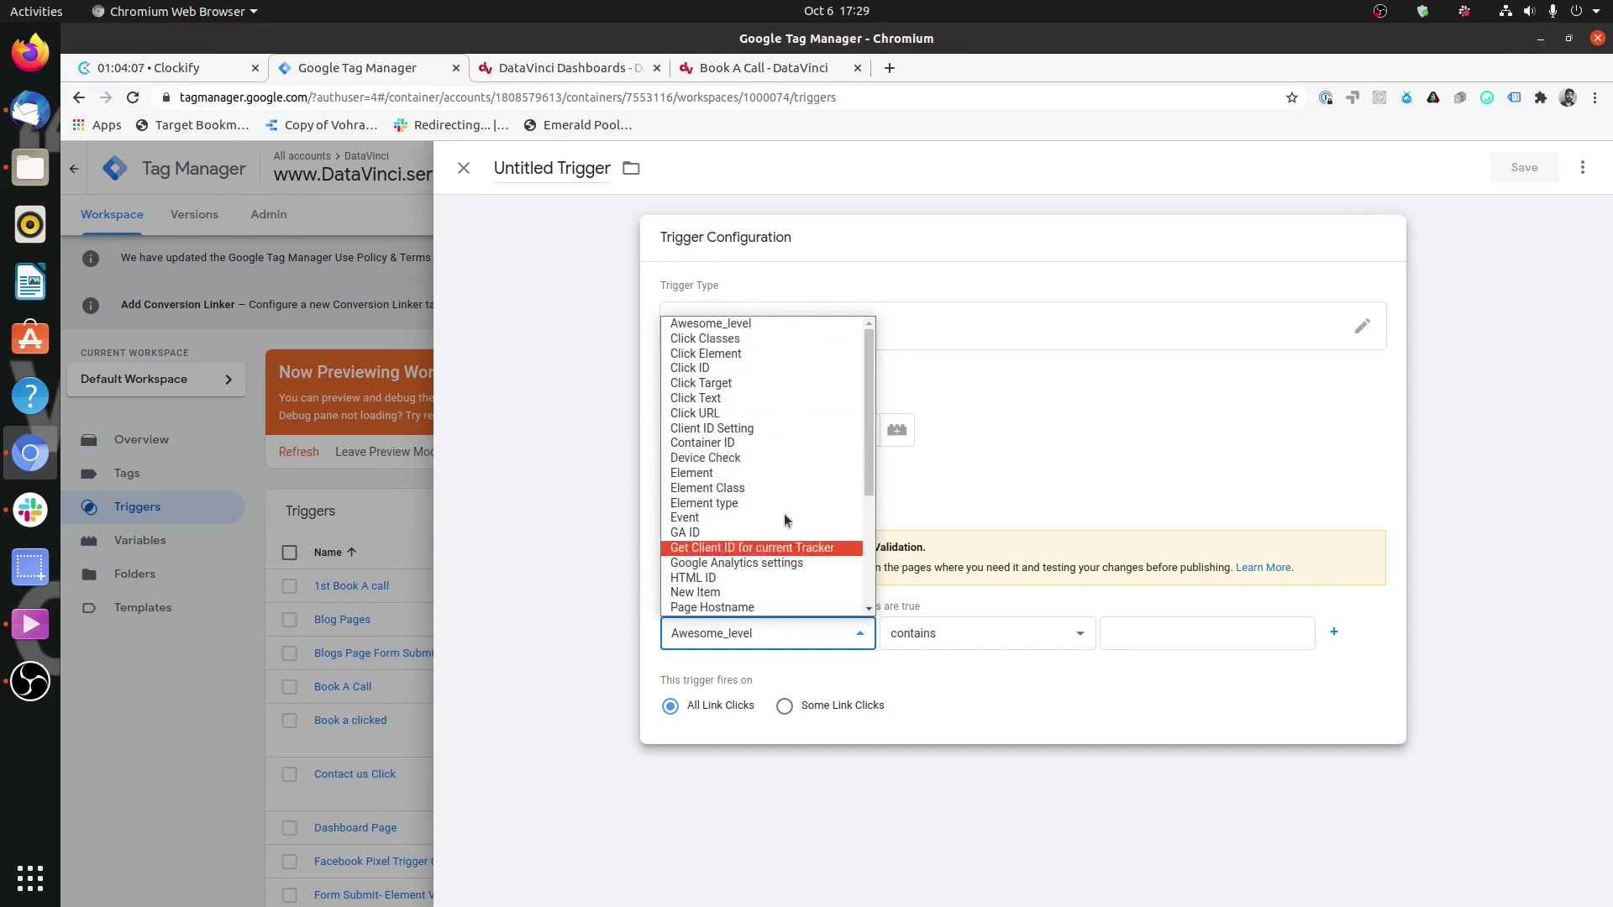
pyautogui.scroll(-2, 805, 456)
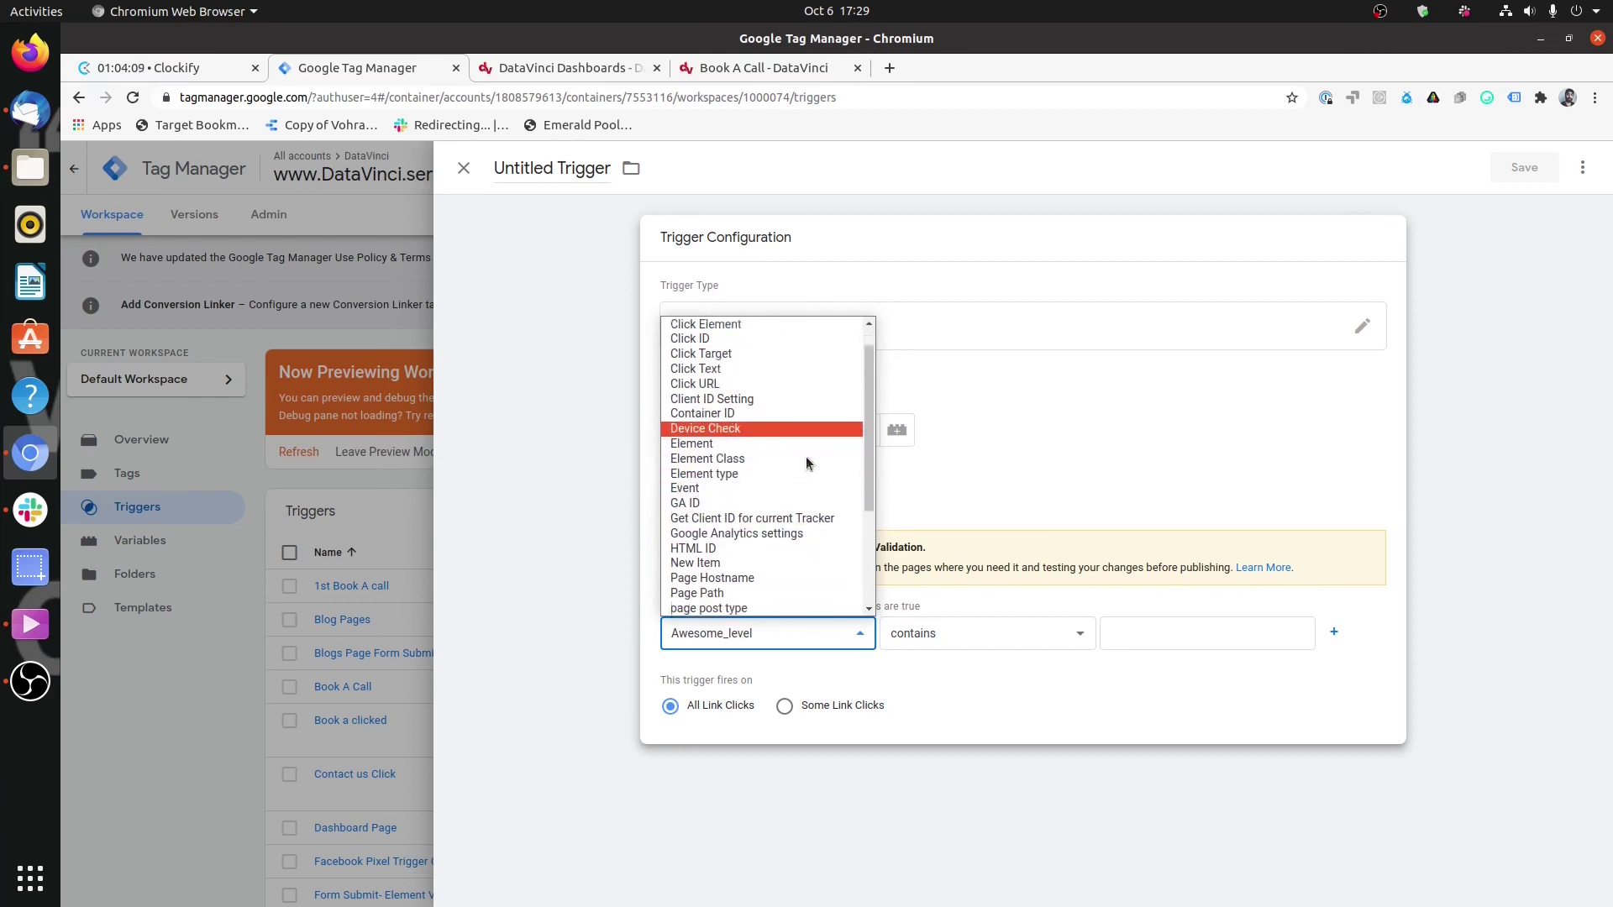
pyautogui.scroll(-1, 804, 461)
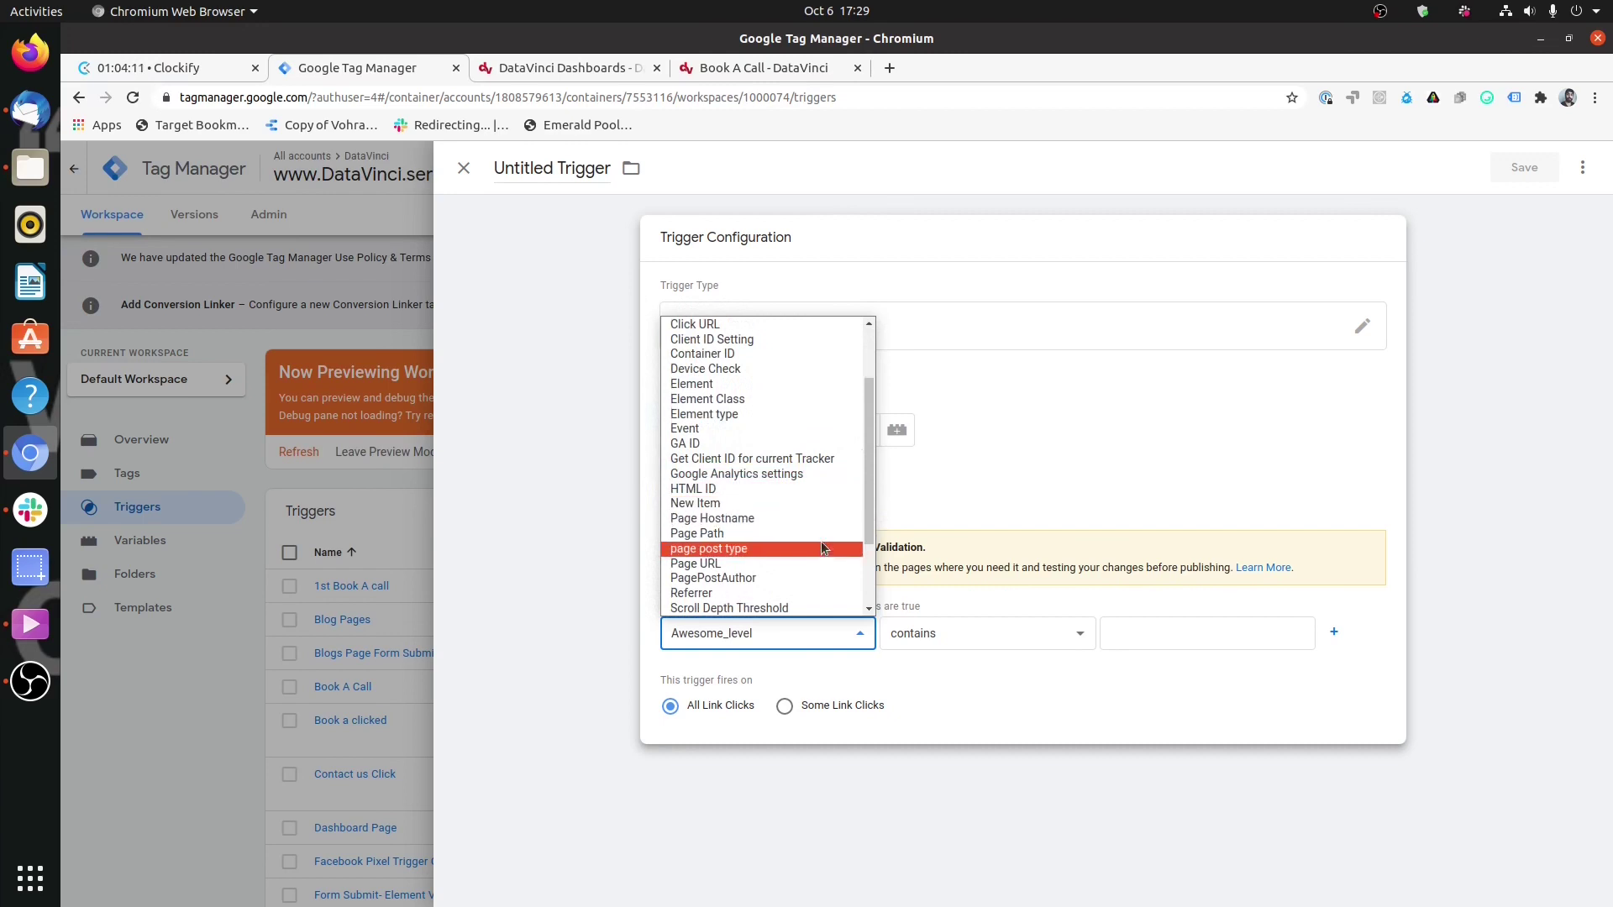
pyautogui.click(954, 504)
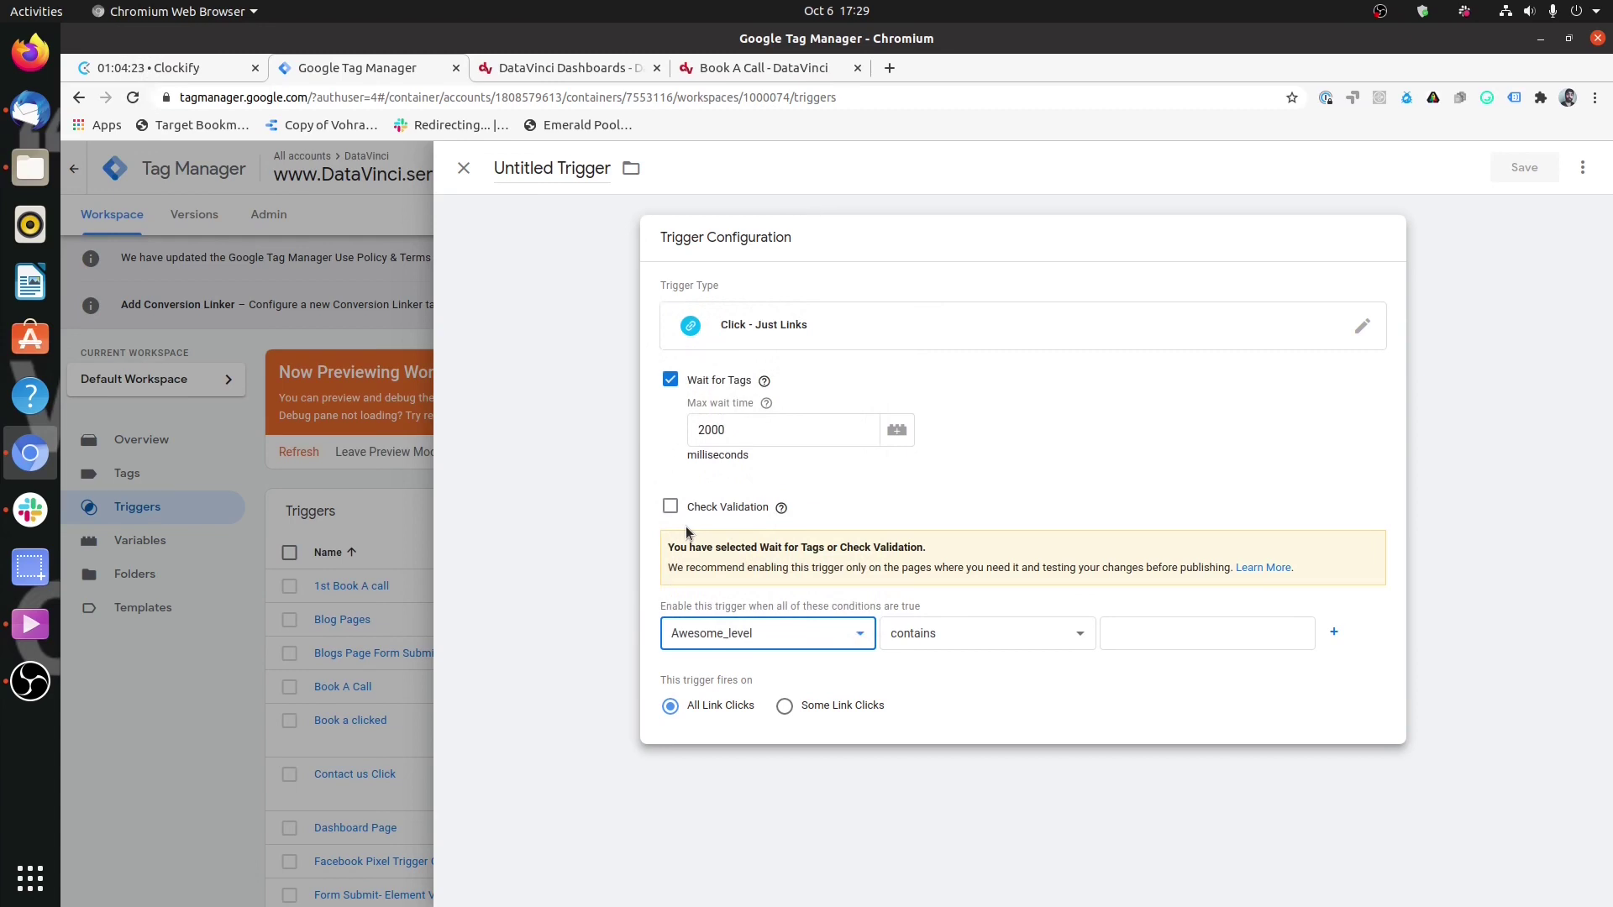
# Step: Try firing the trigger on Some Link Clicks and set it back to All Link Clicks
pyautogui.click(787, 707)
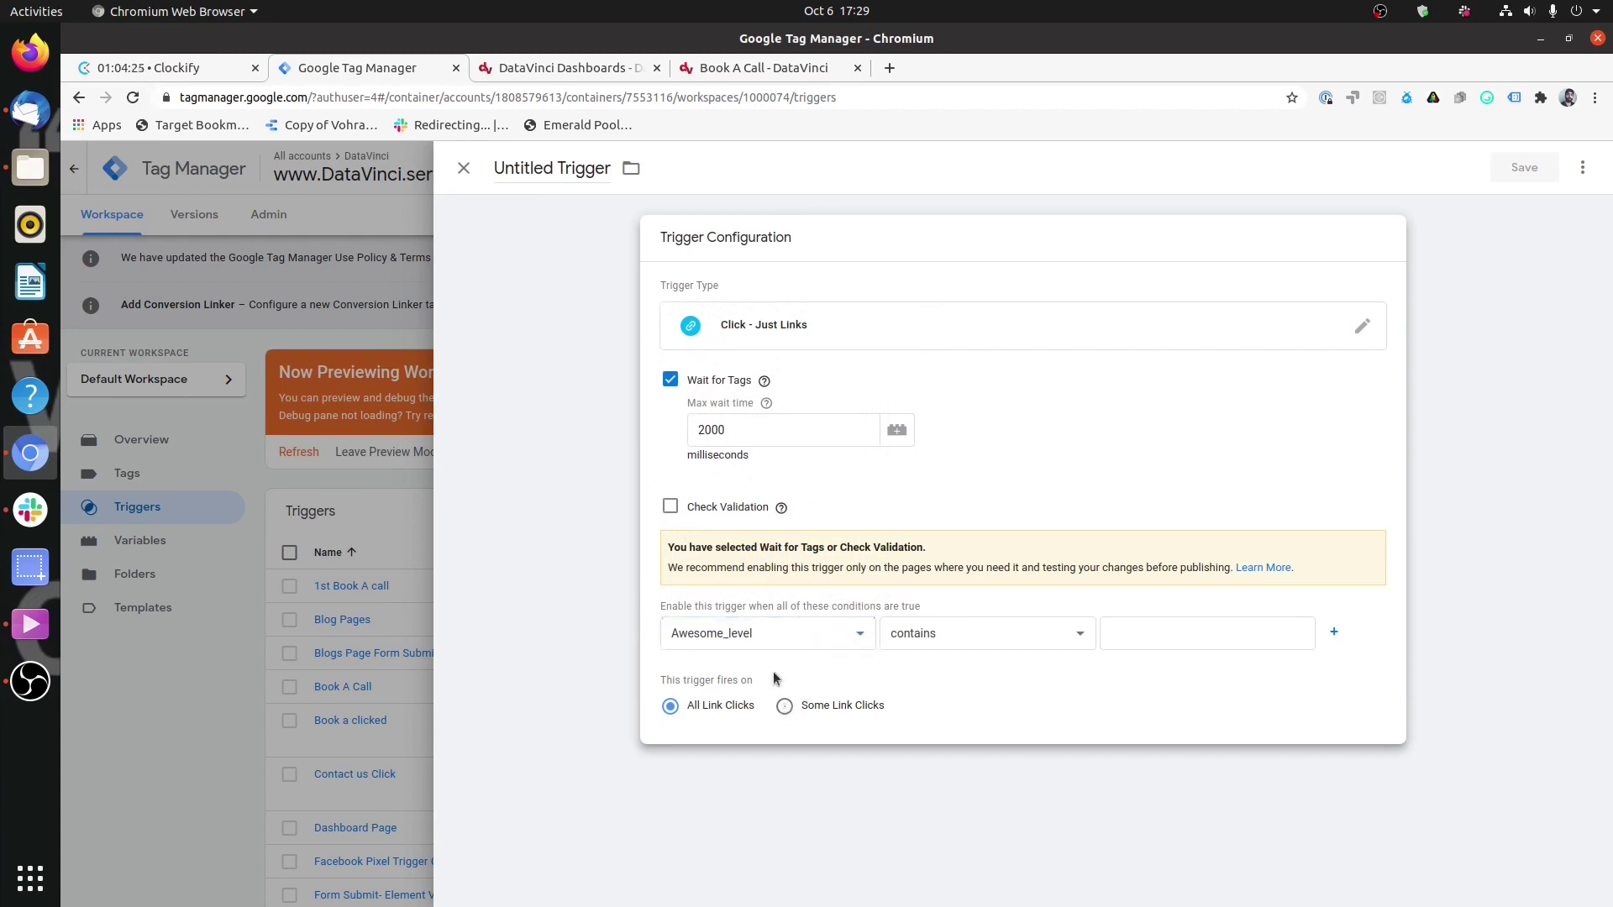
pyautogui.click(669, 705)
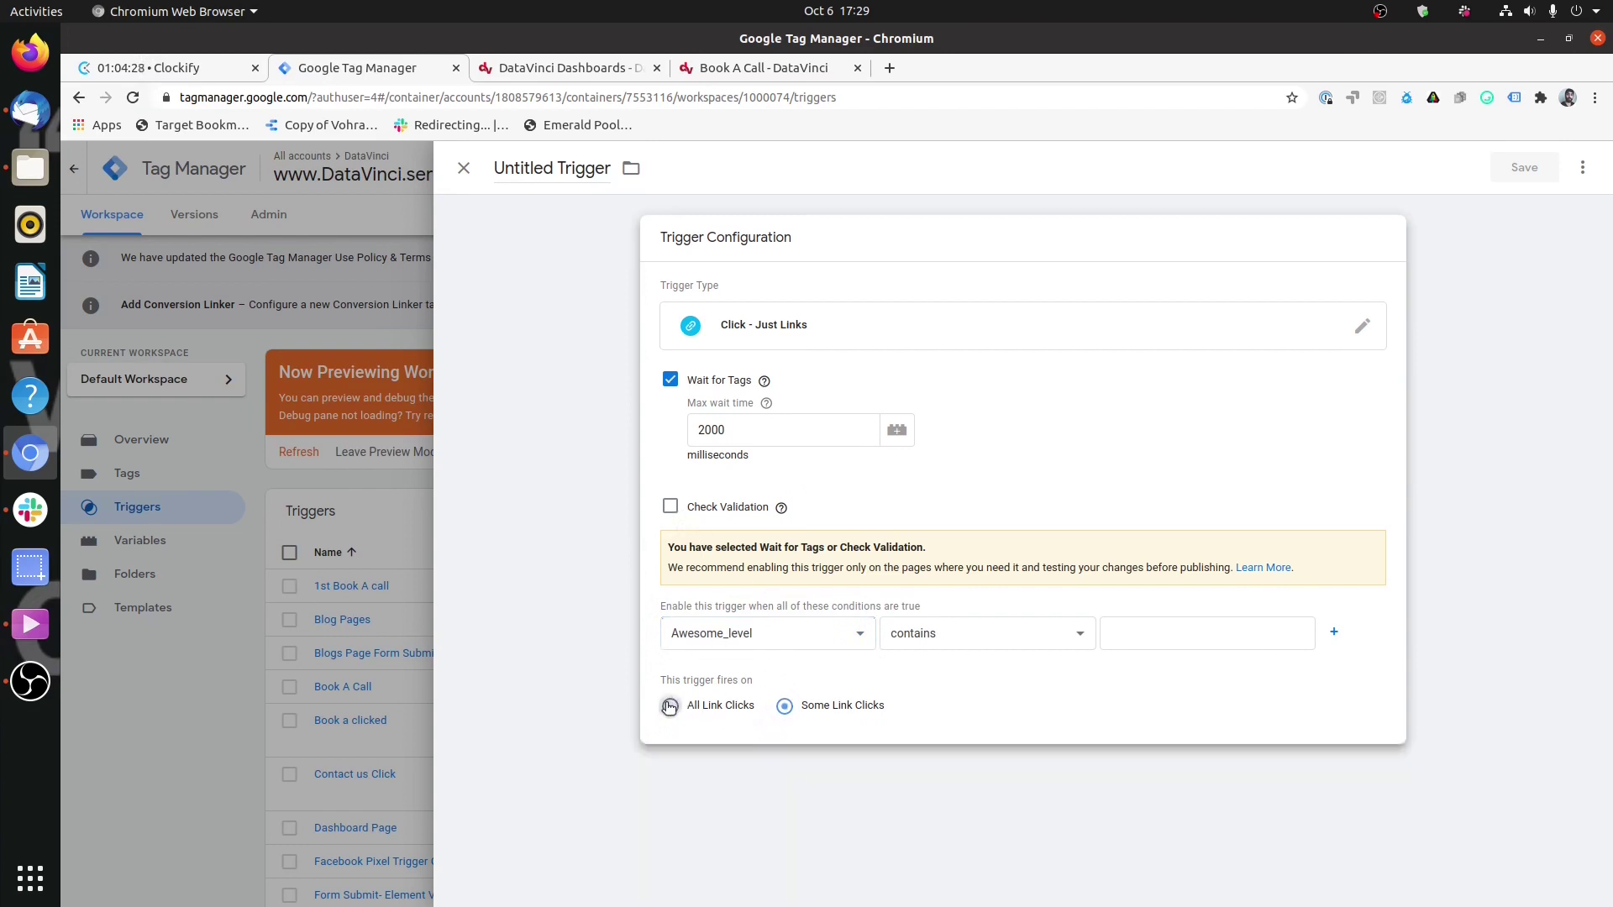
pyautogui.click(785, 706)
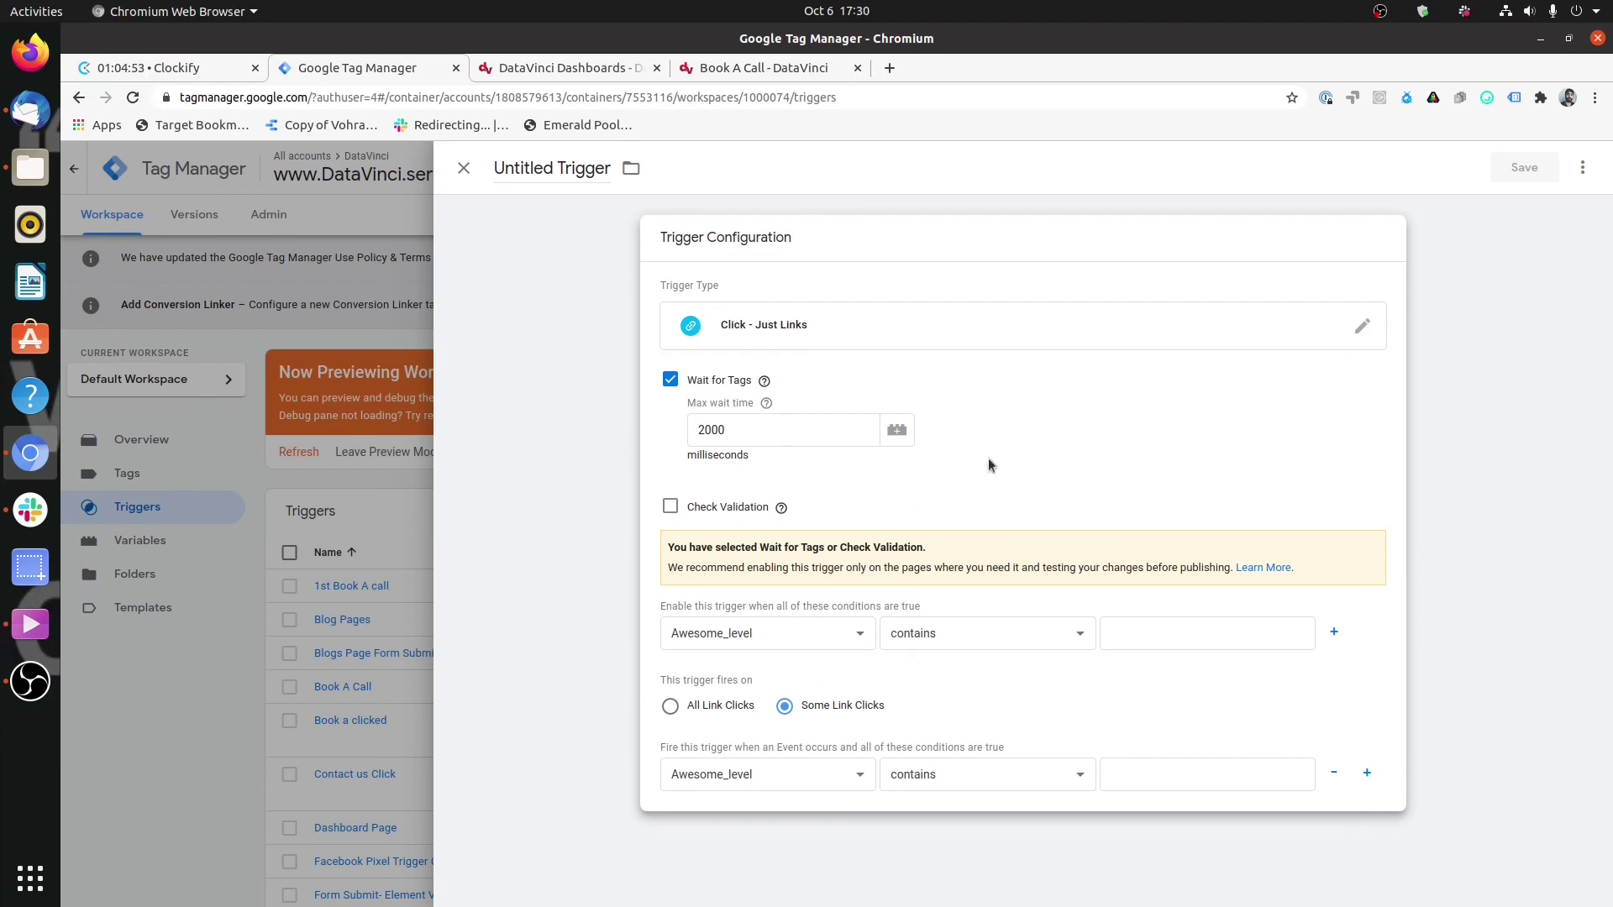
pyautogui.click(670, 705)
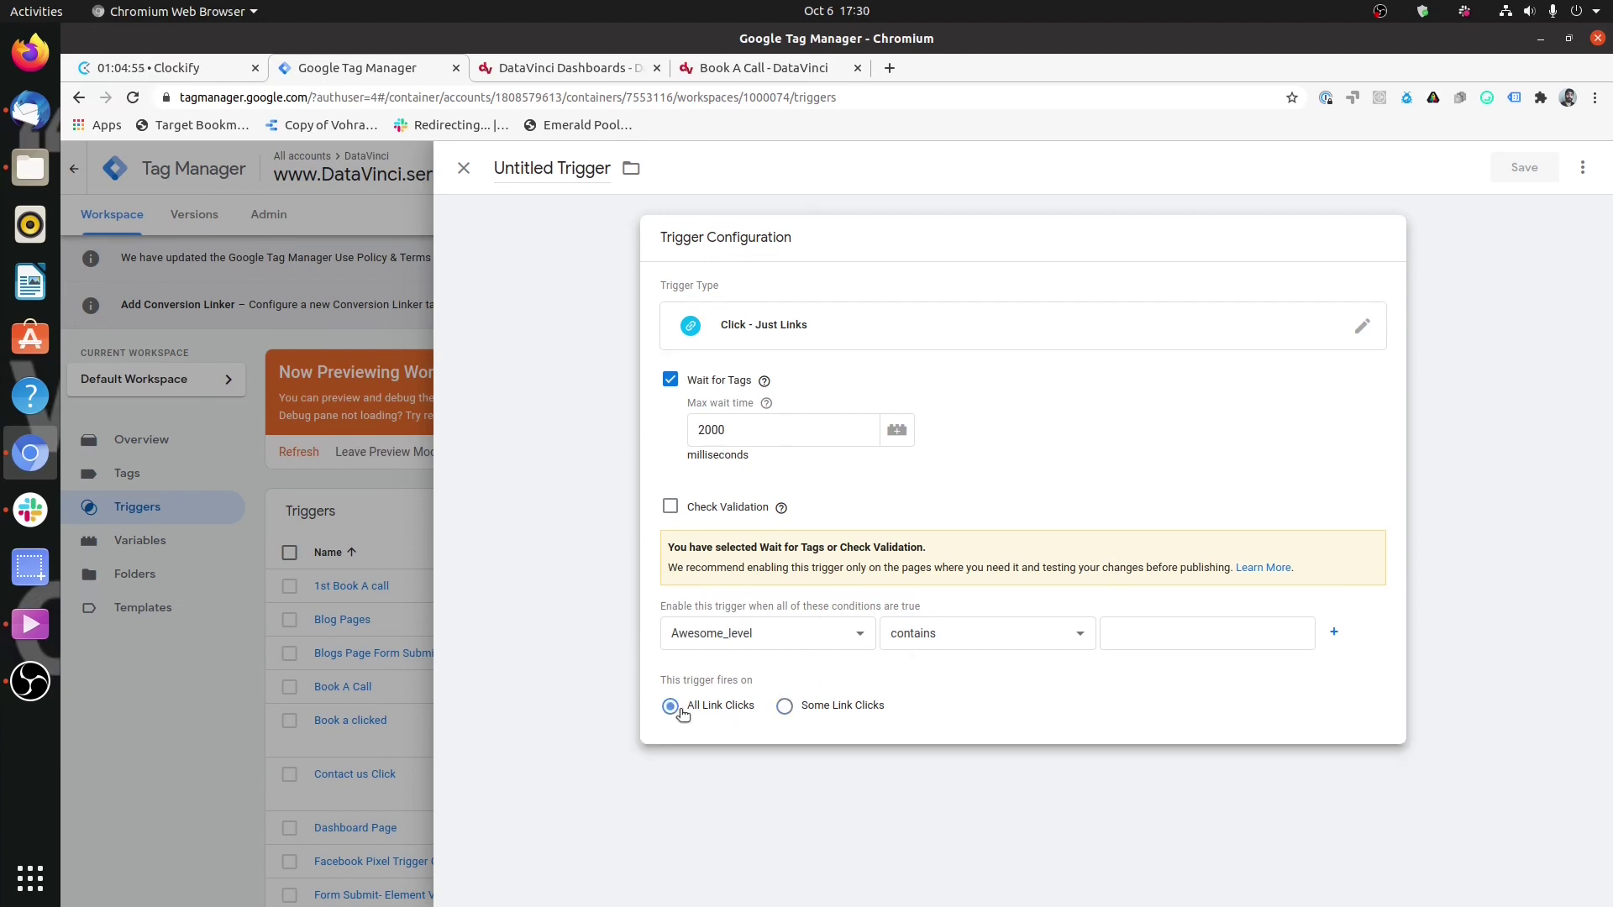
# Step: Expand the Tag Manager debug pane on the DataVinci Dashboards page and look through its events and the page content
pyautogui.click(710, 66)
pyautogui.click(554, 66)
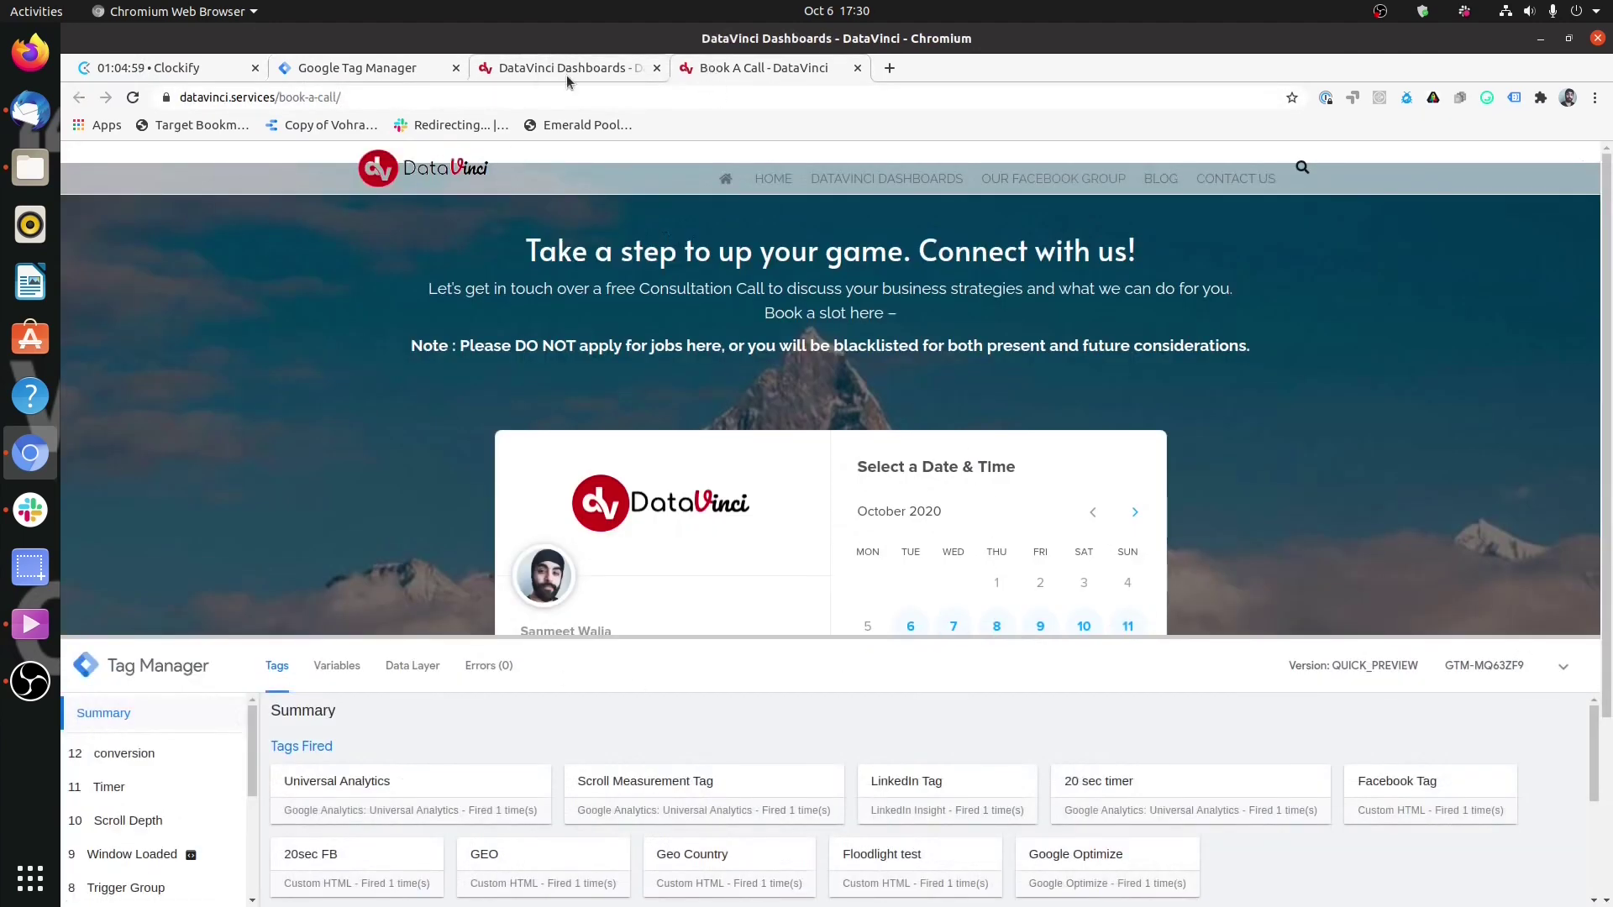
pyautogui.scroll(-6, 632, 658)
pyautogui.scroll(5, 639, 672)
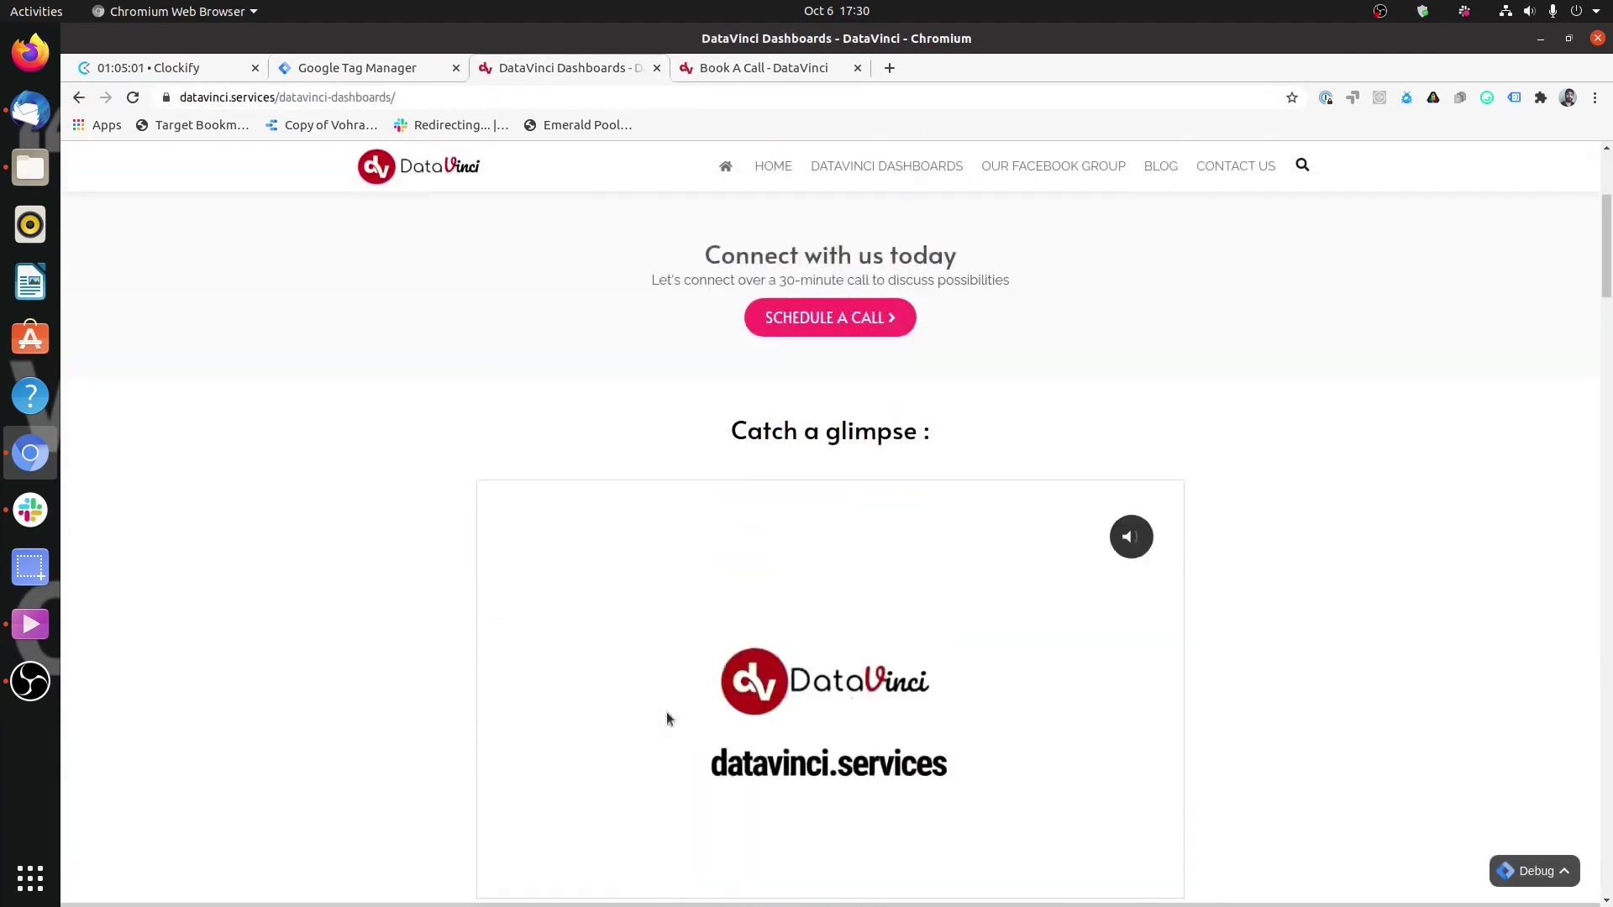
pyautogui.click(1523, 871)
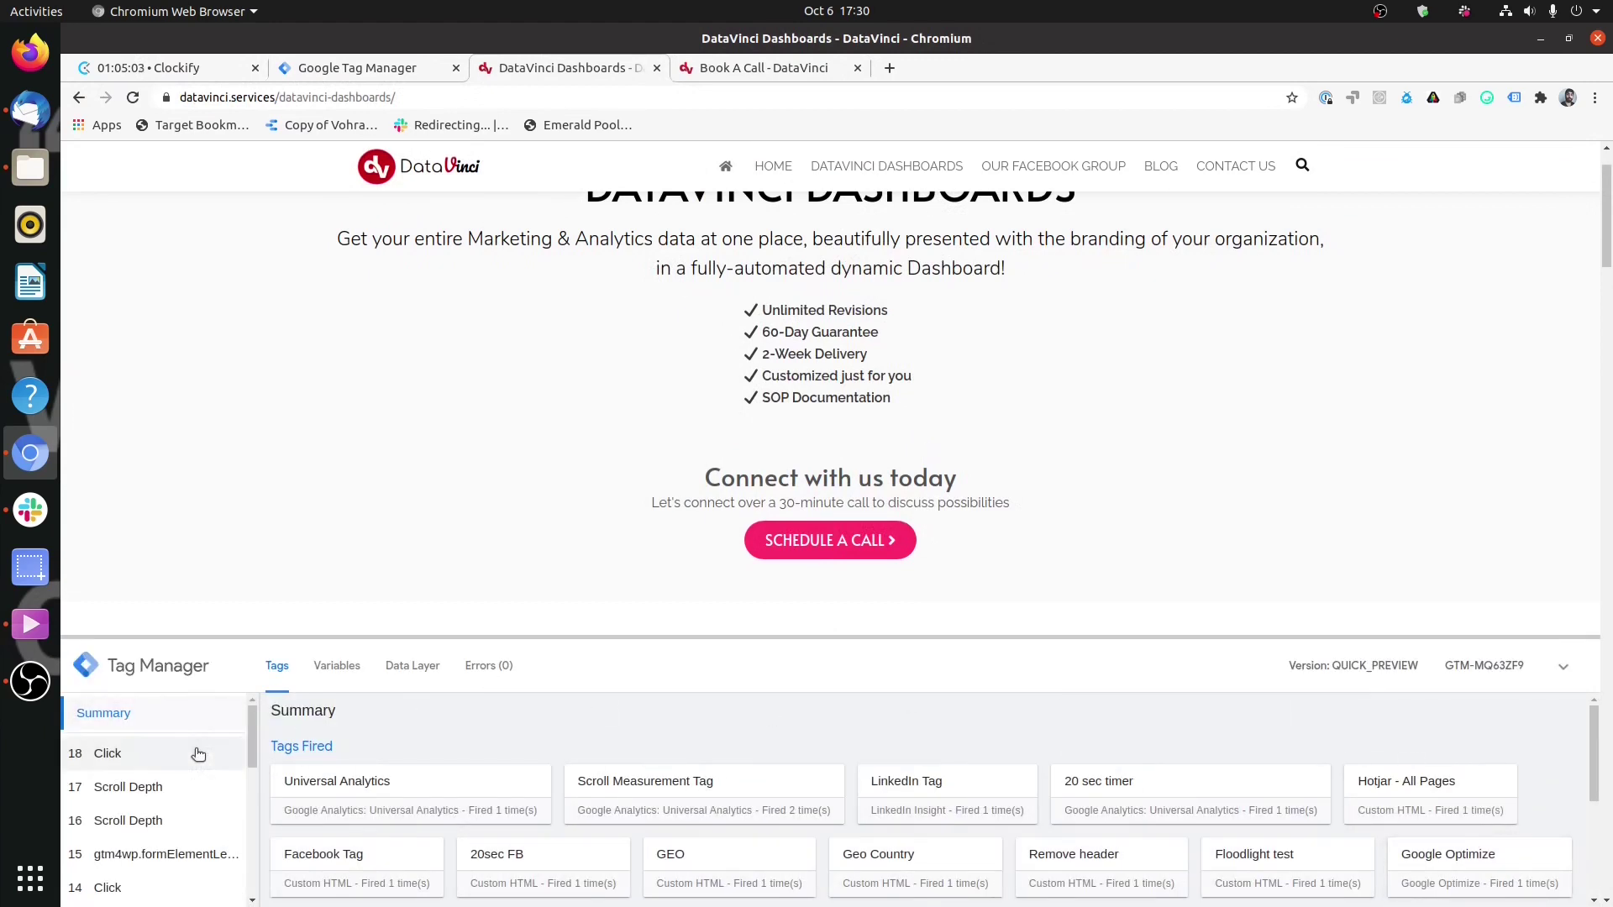
pyautogui.scroll(-8, 168, 790)
pyautogui.scroll(10, 181, 794)
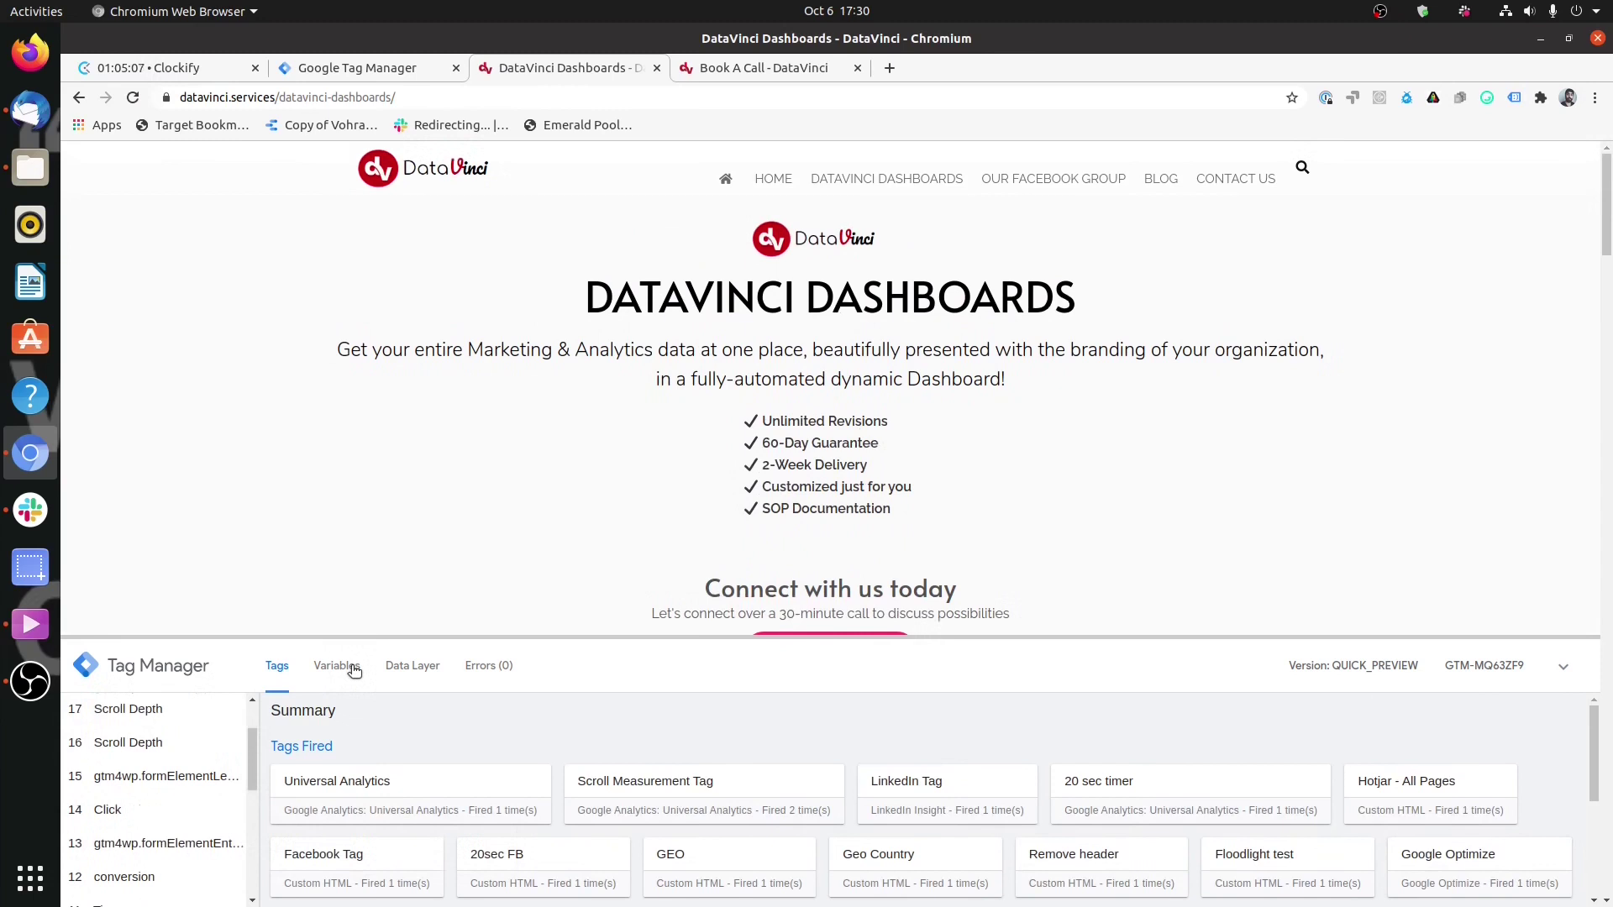
pyautogui.scroll(-3, 956, 512)
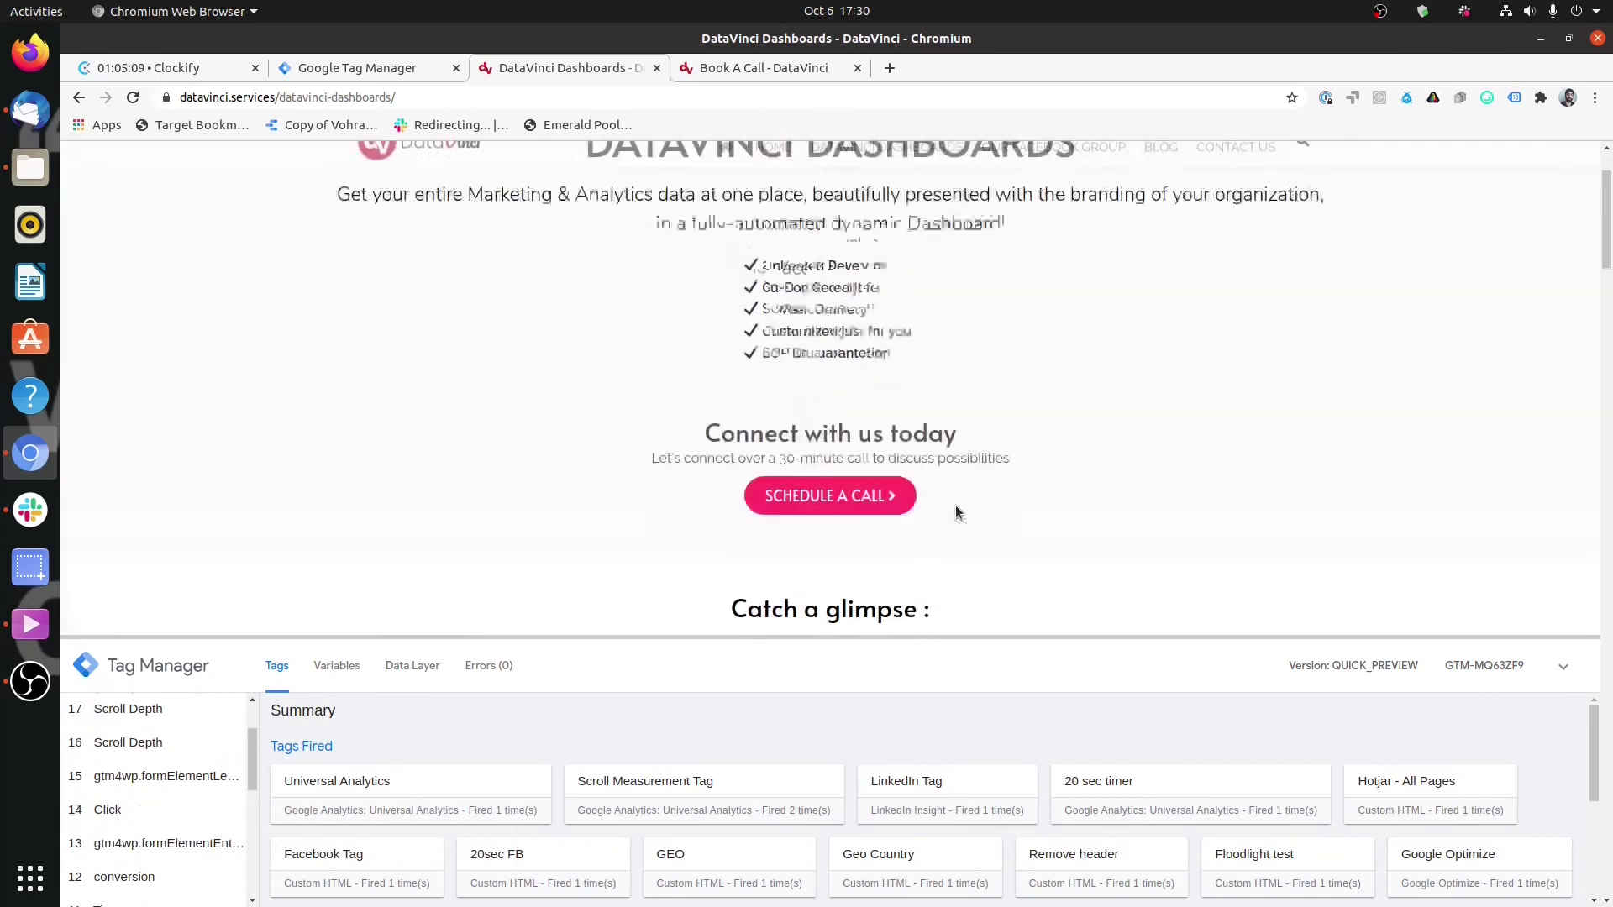
# Step: Return to the untitled Just Links trigger and read the help text for its waiting options
pyautogui.click(327, 69)
pyautogui.moveTo(760, 402)
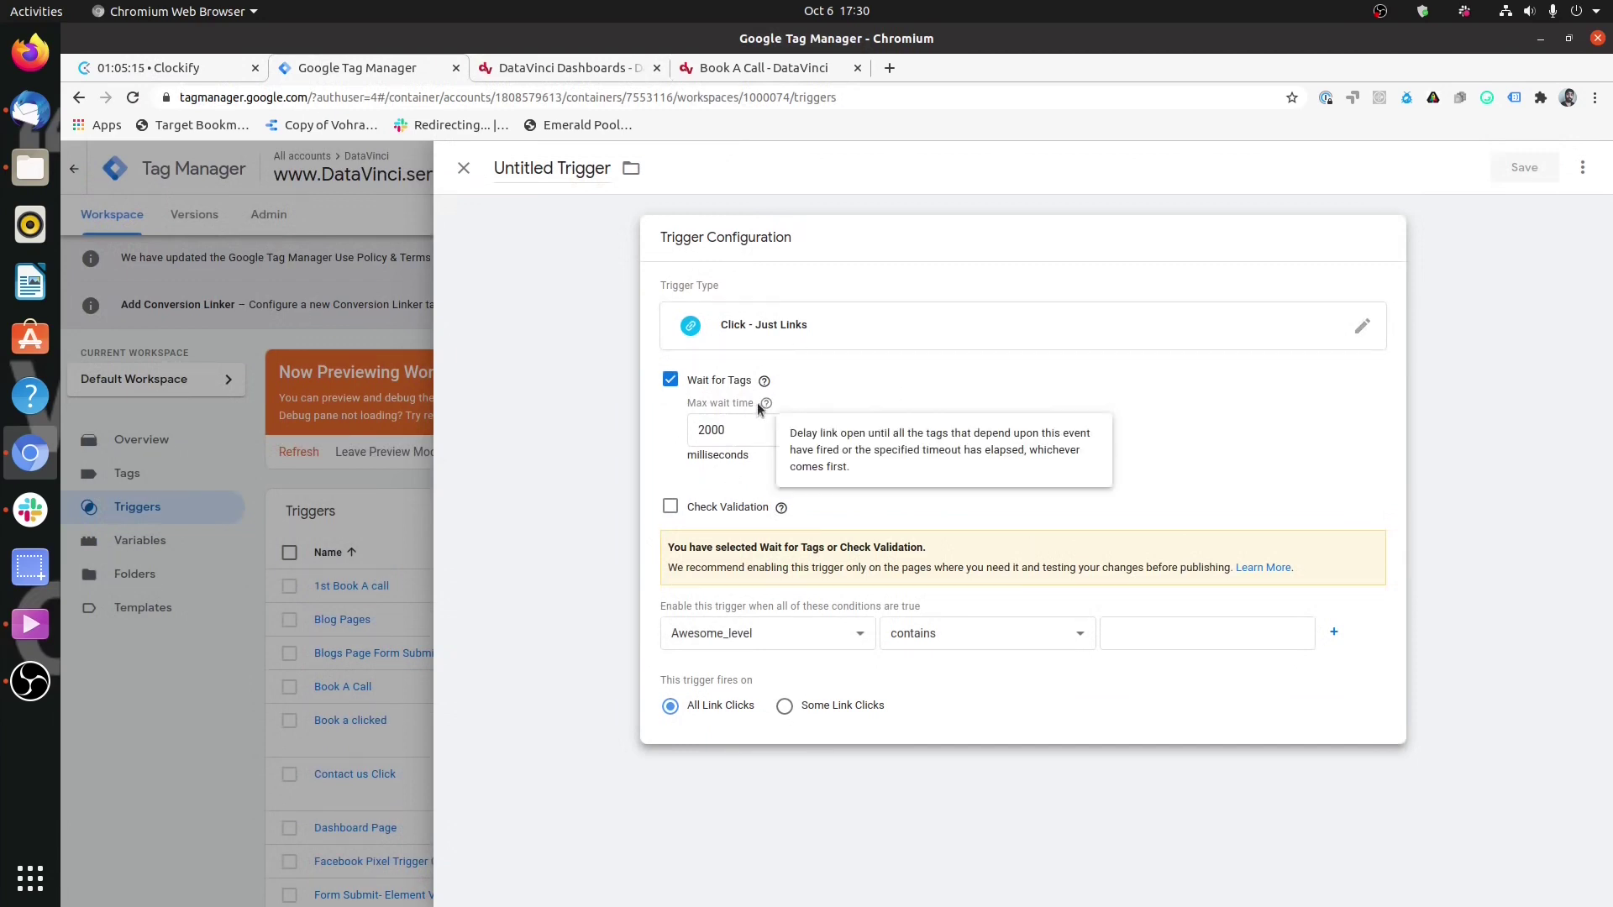